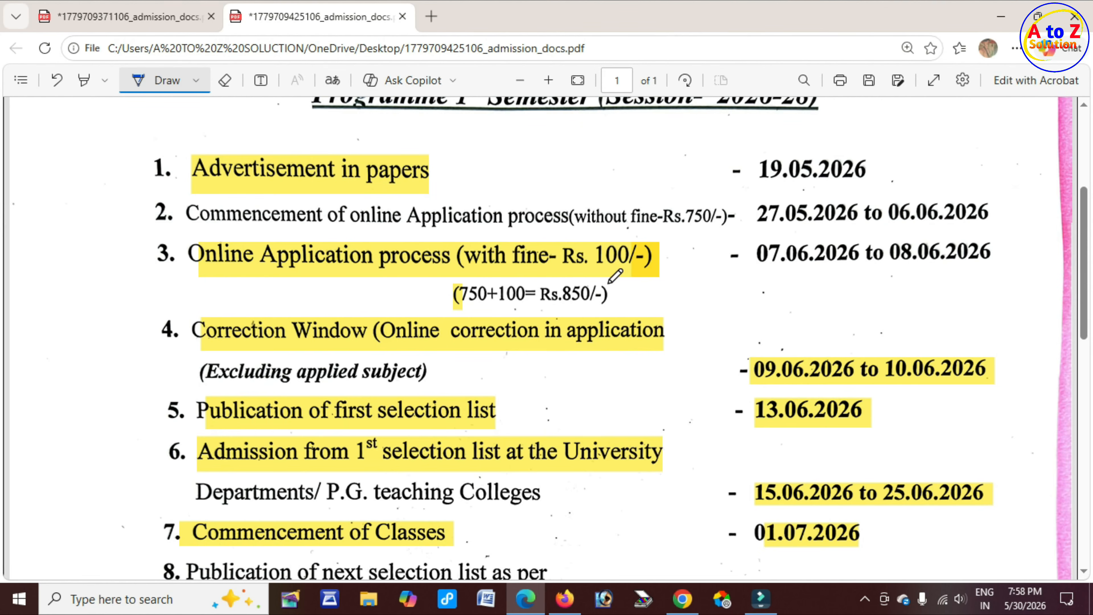
# Ink underlines and circles on the PDF schedule marking the Rs. 100 fine, the Rs. 850 total, the correction window dates and the first selection list date
pyautogui.moveTo(602, 270); pyautogui.dragTo(647, 266)
pyautogui.moveTo(465, 306); pyautogui.dragTo(489, 305)
pyautogui.moveTo(563, 302)
pyautogui.mouseDown()
pyautogui.moveTo(620, 288)
pyautogui.moveTo(570, 282)
pyautogui.moveTo(560, 303)
pyautogui.mouseUp()
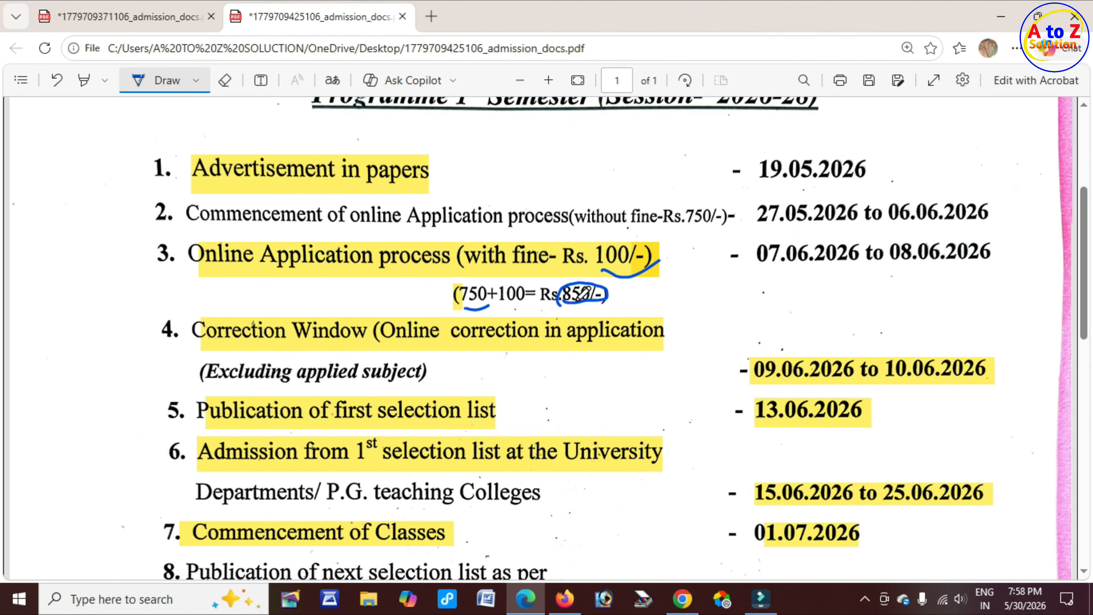
pyautogui.moveTo(504, 346); pyautogui.dragTo(561, 336)
pyautogui.moveTo(791, 382); pyautogui.dragTo(824, 381)
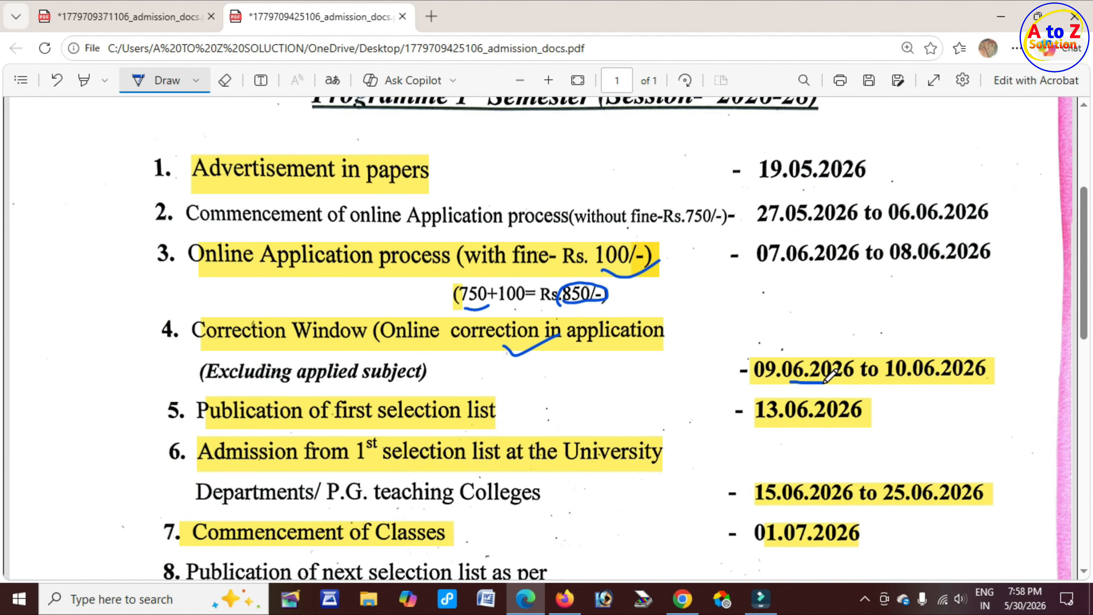
pyautogui.moveTo(910, 382); pyautogui.dragTo(948, 379)
pyautogui.moveTo(483, 419); pyautogui.dragTo(525, 415)
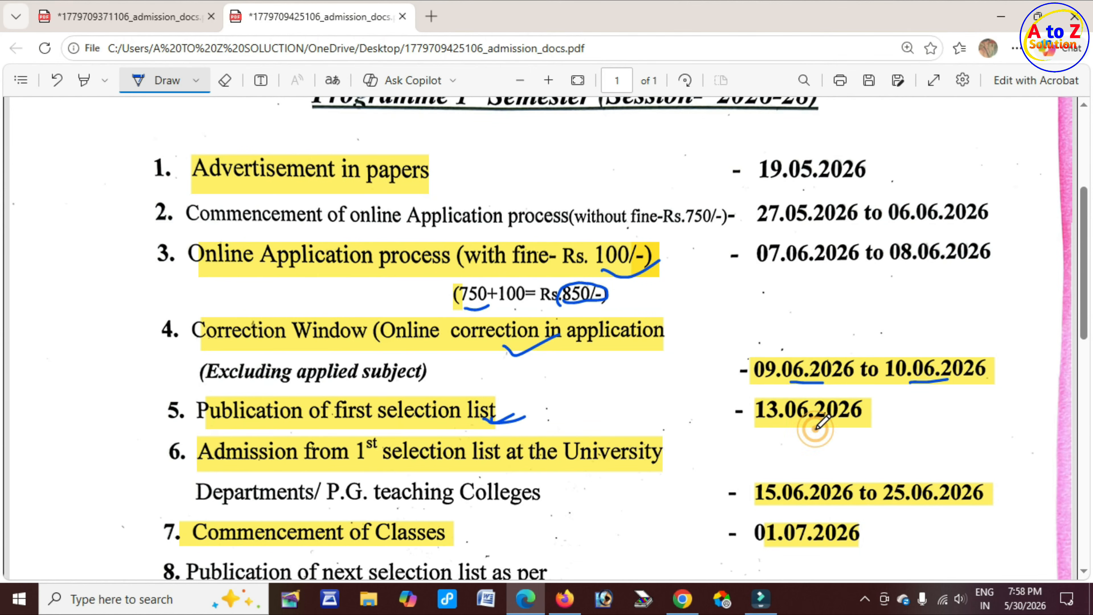
pyautogui.moveTo(815, 429); pyautogui.dragTo(879, 413)
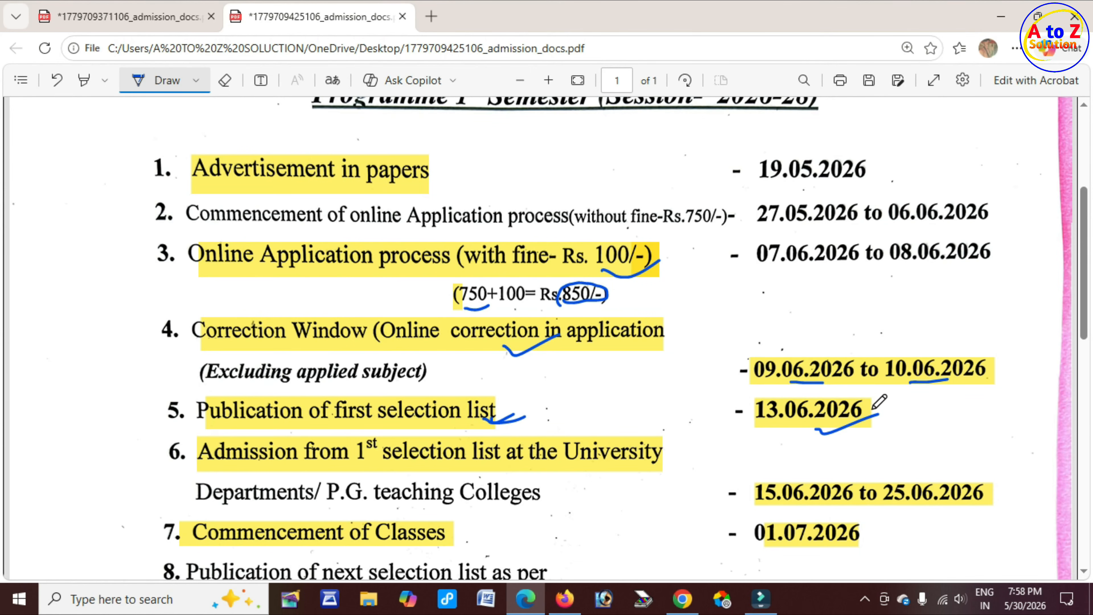
# Ink underlines on the admission dates 15.06.2026 to 25.06.2026, the University line and the 01.07.2026 classes date
pyautogui.scroll(-3, 659, 410)
pyautogui.moveTo(535, 306); pyautogui.dragTo(559, 307)
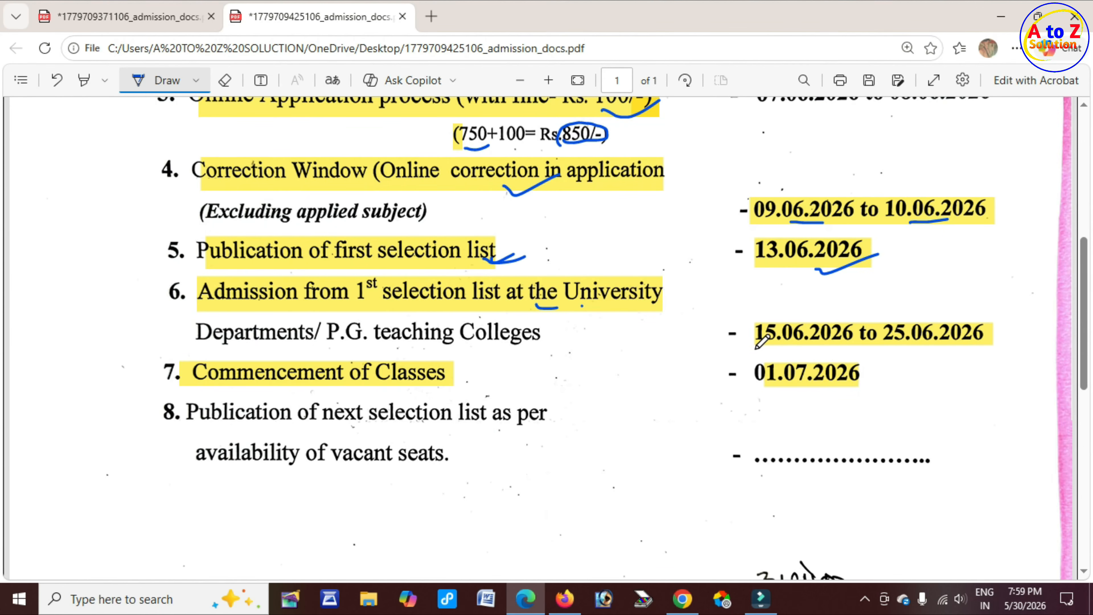
pyautogui.click(779, 344)
pyautogui.moveTo(779, 343); pyautogui.dragTo(808, 340)
pyautogui.click(913, 341)
pyautogui.moveTo(912, 342); pyautogui.dragTo(961, 336)
pyautogui.moveTo(438, 390); pyautogui.dragTo(464, 387)
pyautogui.moveTo(757, 391); pyautogui.dragTo(799, 388)
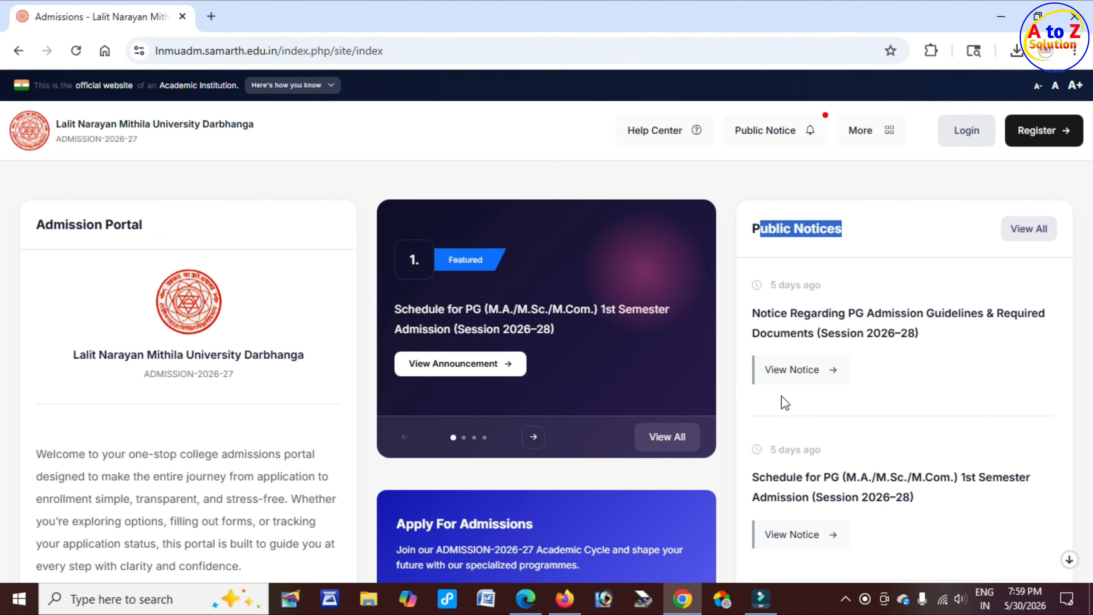
pyautogui.click(886, 231)
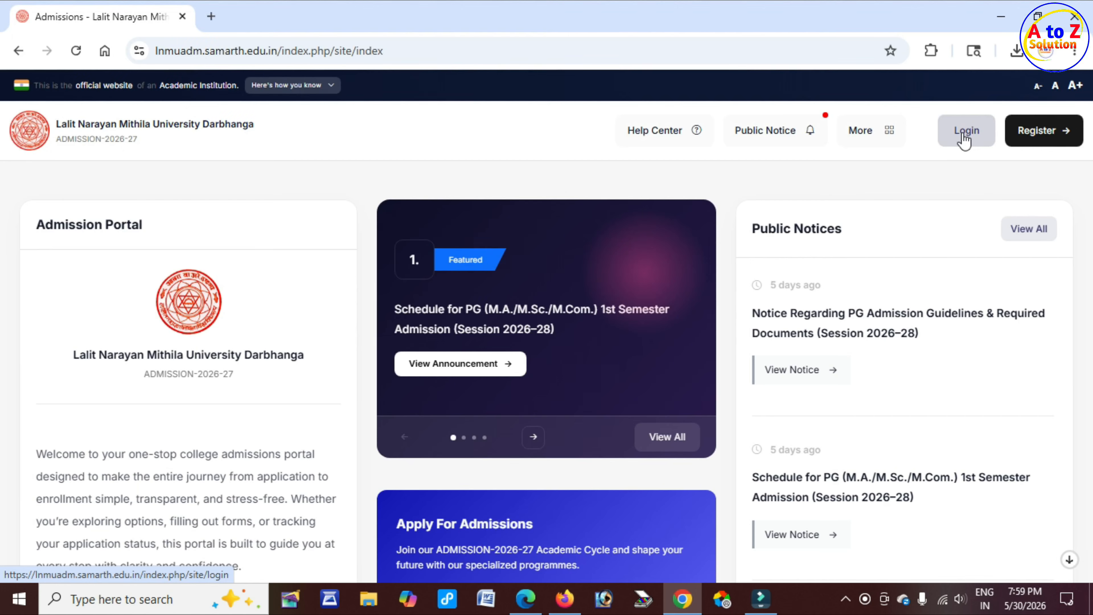
# Open the portal's new-account registration form and review its important instructions and the applicant's full name field
pyautogui.click(1050, 139)
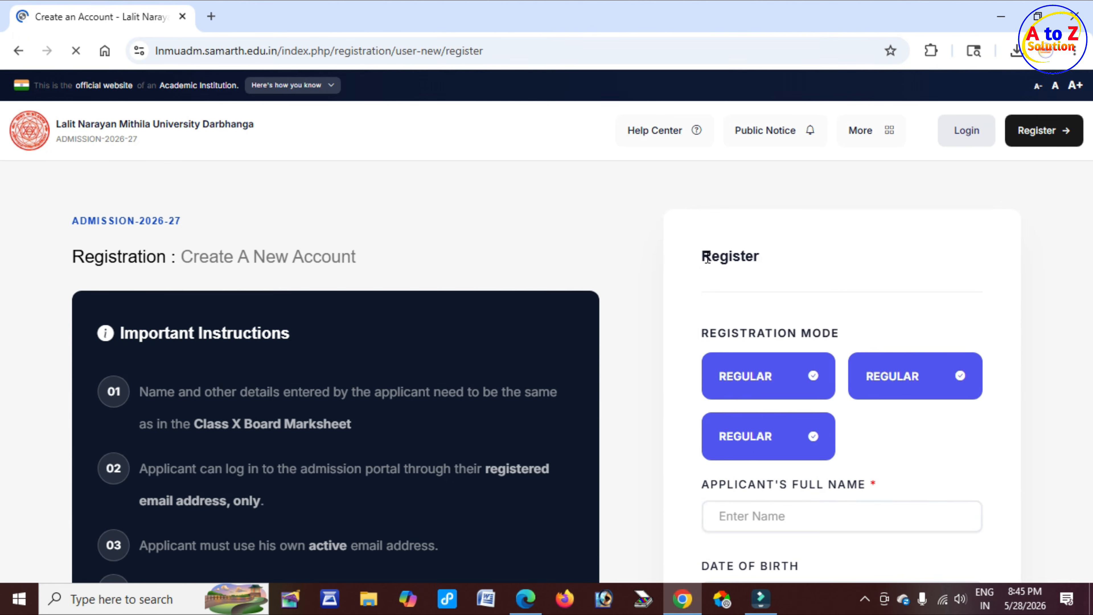
pyautogui.moveTo(703, 256); pyautogui.dragTo(756, 256)
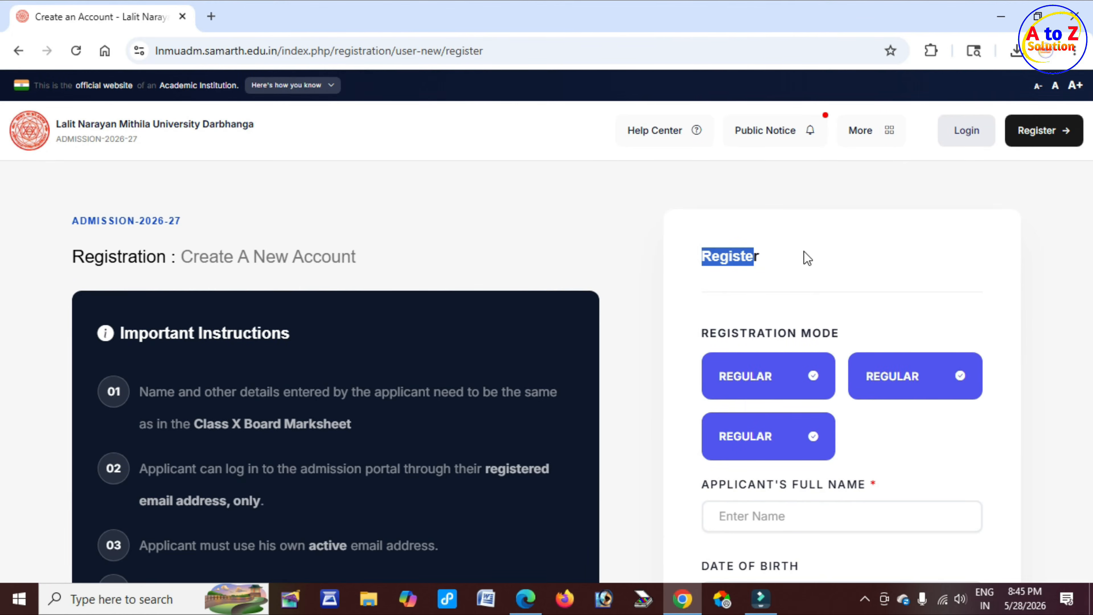
pyautogui.scroll(-3, 438, 233)
pyautogui.moveTo(210, 211); pyautogui.dragTo(120, 211)
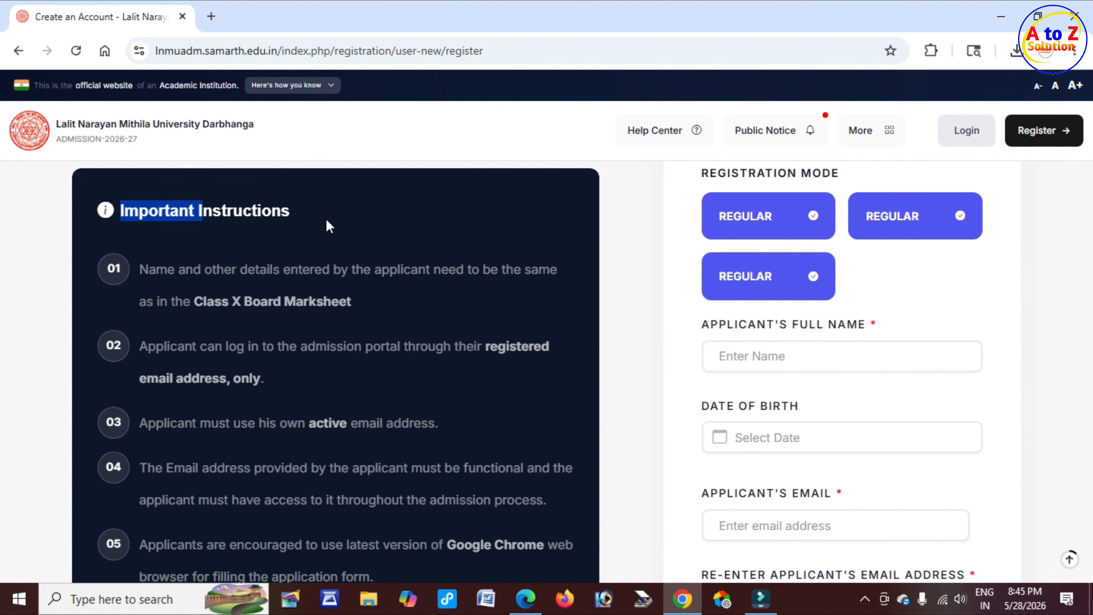
pyautogui.moveTo(700, 325); pyautogui.dragTo(859, 325)
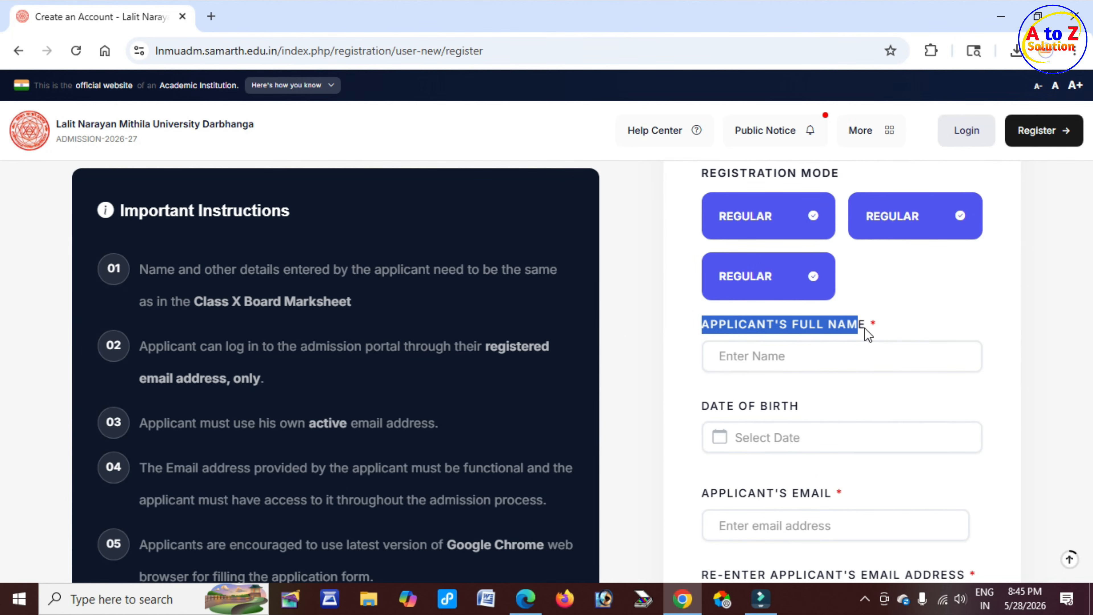
pyautogui.click(775, 357)
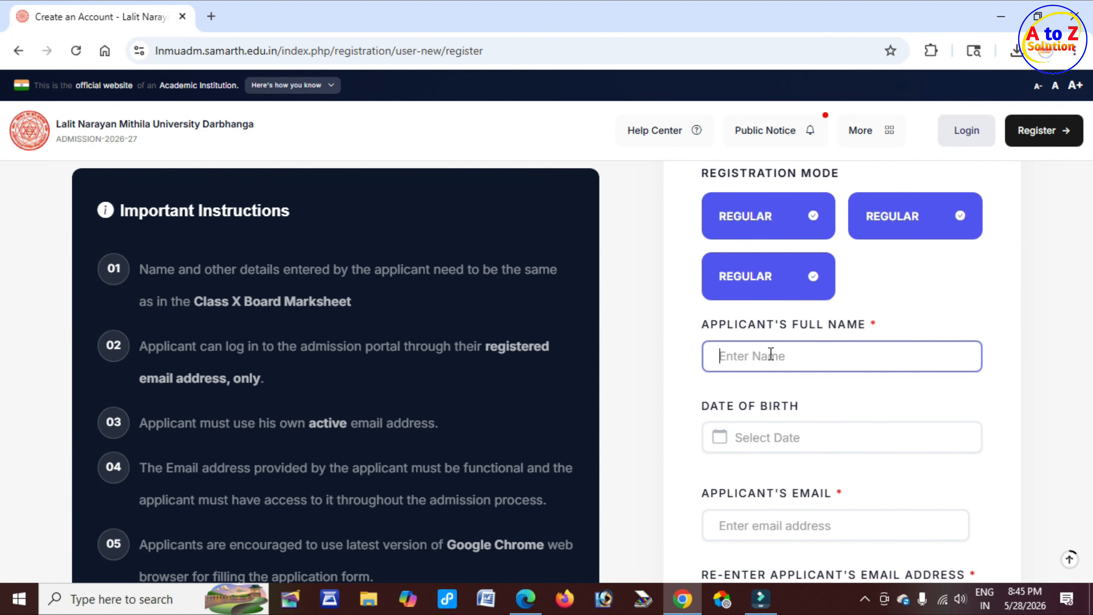
pyautogui.scroll(-2, 770, 354)
pyautogui.moveTo(711, 325); pyautogui.dragTo(803, 348)
pyautogui.click(770, 350)
pyautogui.scroll(-1, 743, 351)
pyautogui.scroll(-1, 743, 350)
# Review the applicant's email, re-enter email and password fields of the registration form
pyautogui.moveTo(728, 357); pyautogui.dragTo(825, 361)
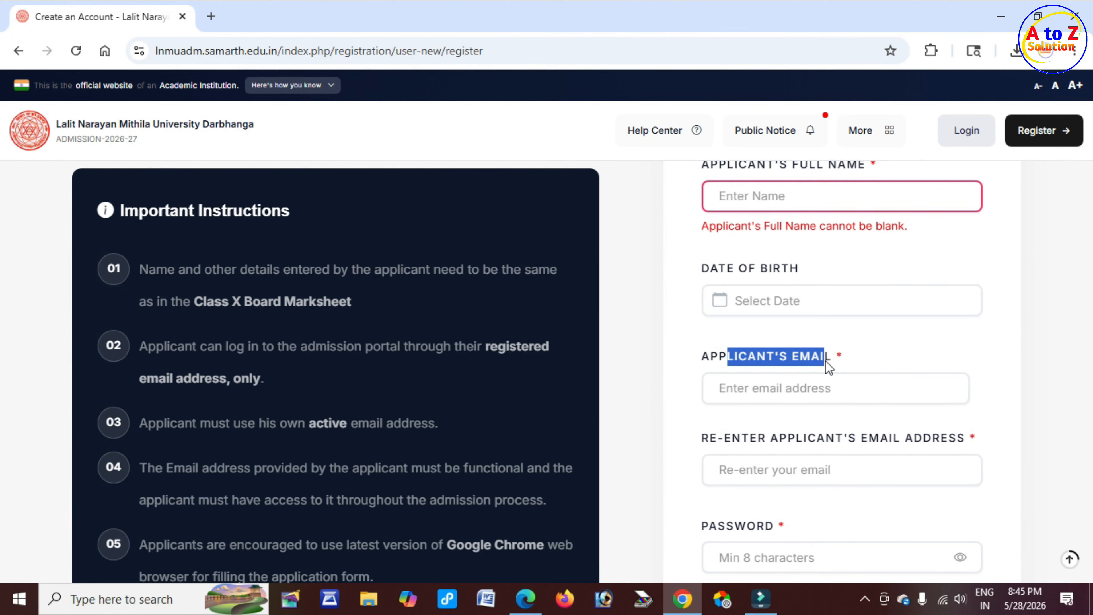
pyautogui.moveTo(734, 443); pyautogui.dragTo(876, 451)
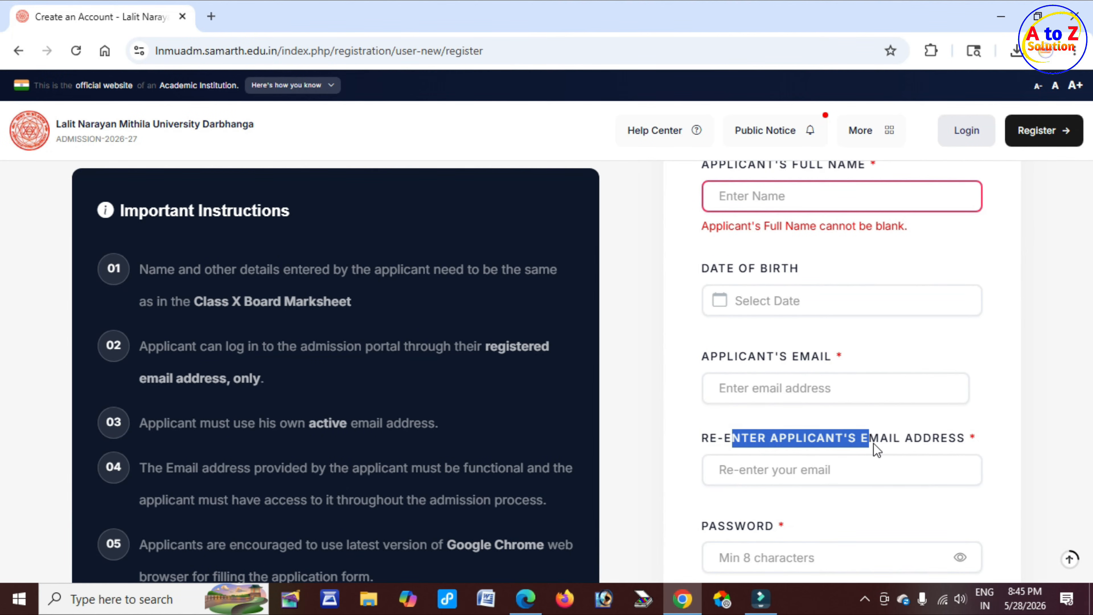
pyautogui.scroll(-3, 785, 434)
pyautogui.moveTo(709, 368); pyautogui.dragTo(770, 375)
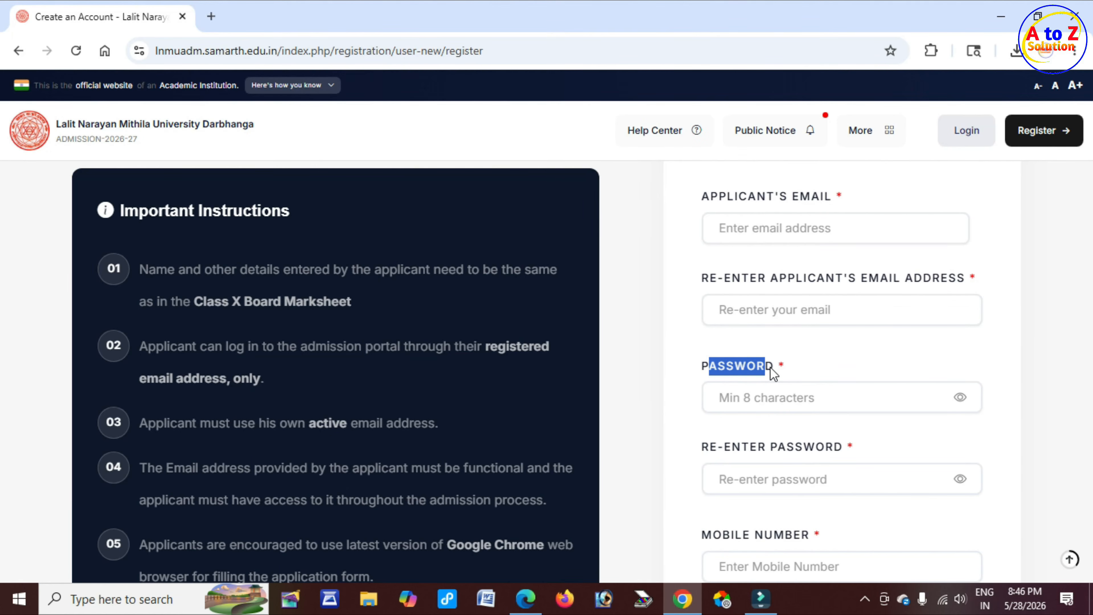
pyautogui.hotkey('alt', 'Tab')
pyautogui.moveTo(391, 452); pyautogui.dragTo(737, 450)
pyautogui.click(1063, 407)
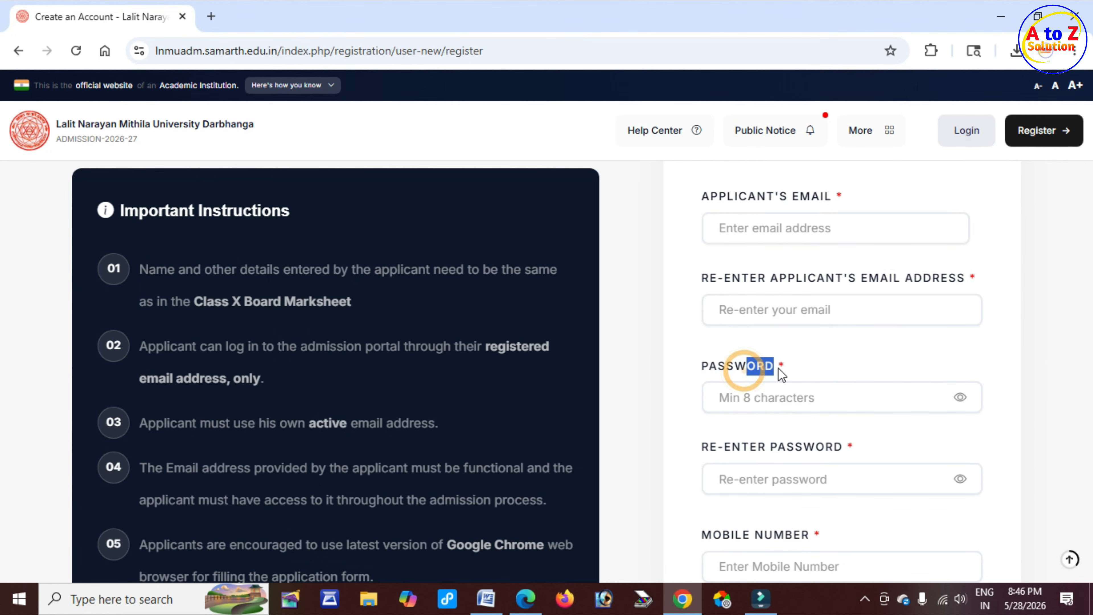
pyautogui.moveTo(719, 370); pyautogui.dragTo(776, 376)
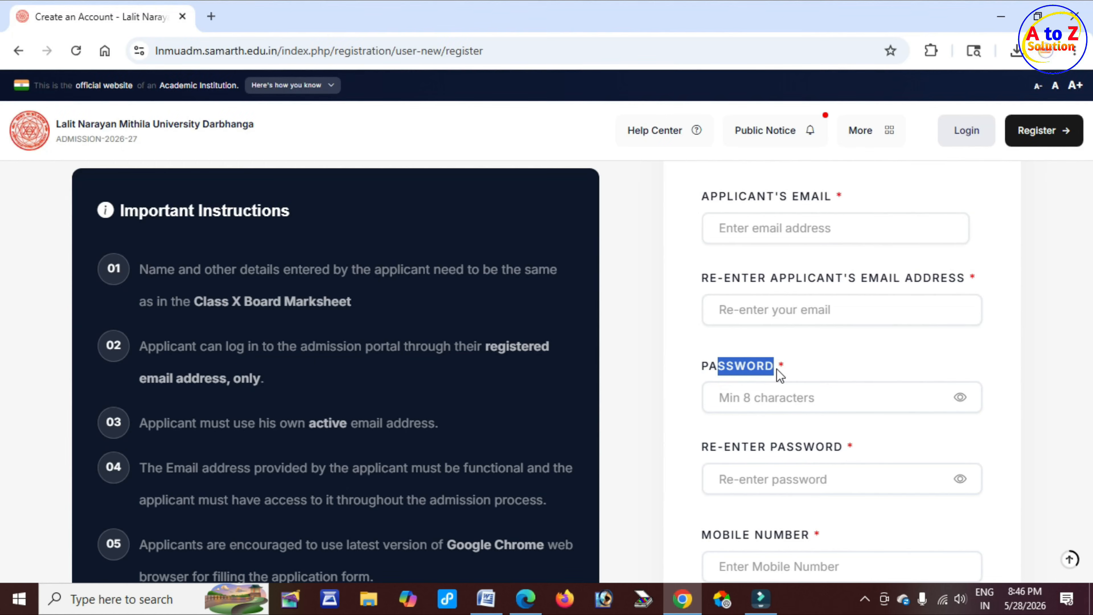
pyautogui.moveTo(710, 448); pyautogui.dragTo(835, 444)
# Review the mobile number fields, captcha verification and register section at the bottom of the form
pyautogui.scroll(-3, 772, 443)
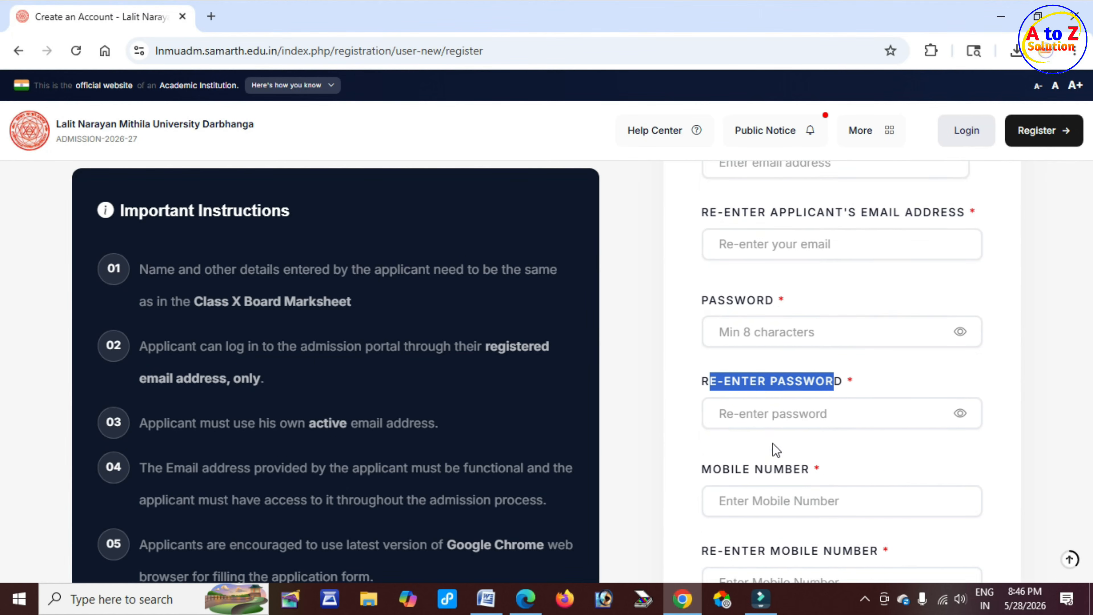
pyautogui.moveTo(723, 375); pyautogui.dragTo(809, 381)
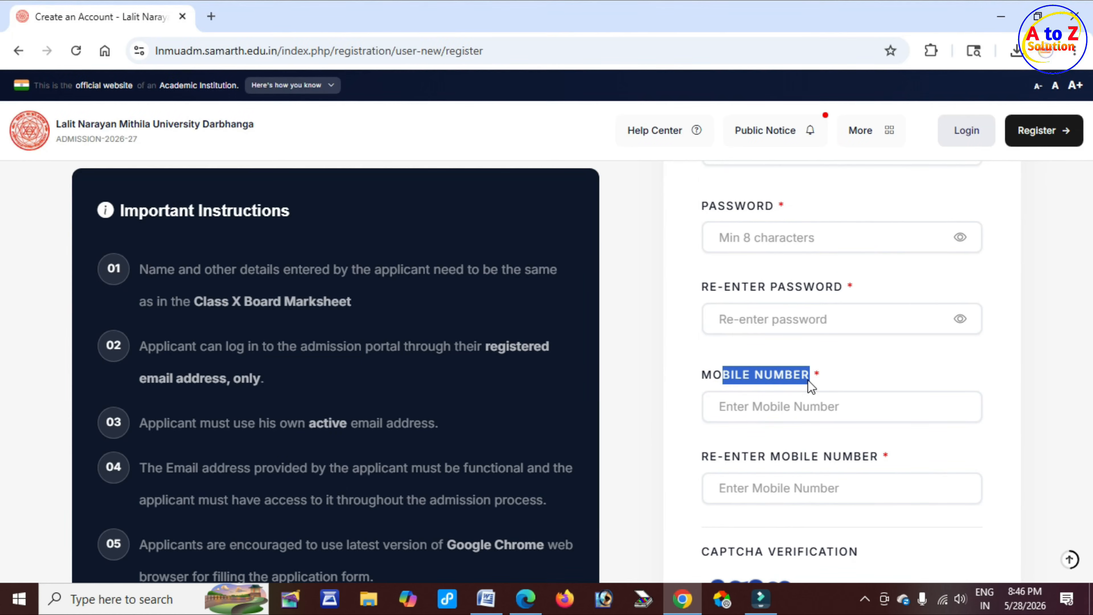
pyautogui.moveTo(718, 457); pyautogui.dragTo(872, 458)
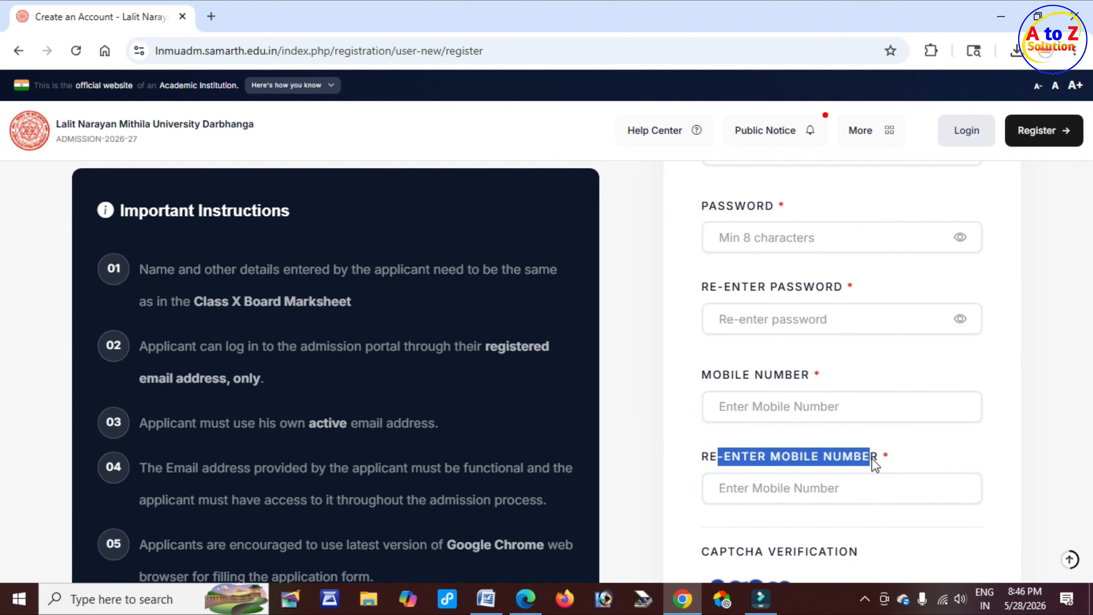
pyautogui.scroll(-1, 809, 463)
pyautogui.scroll(-3, 800, 467)
pyautogui.click(740, 498)
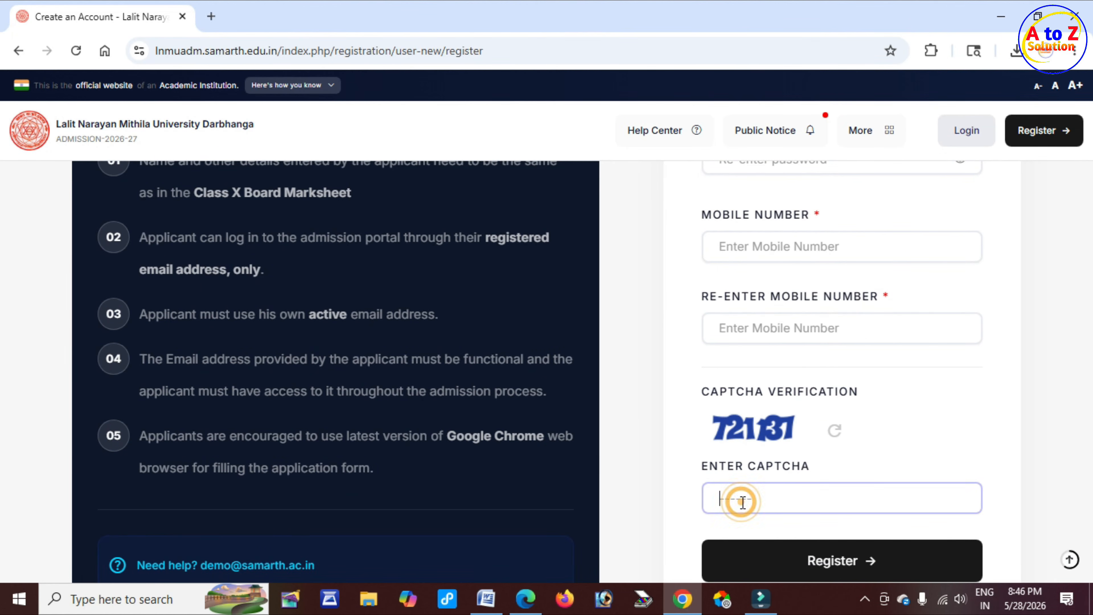
pyautogui.scroll(-2, 743, 504)
pyautogui.scroll(-2, 746, 511)
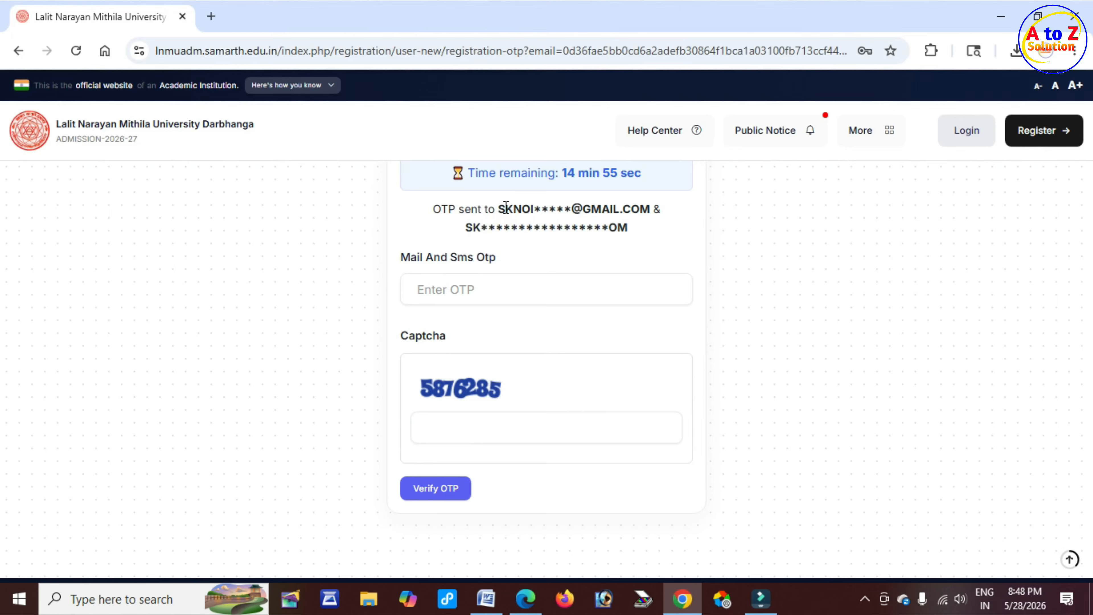
pyautogui.moveTo(504, 209); pyautogui.dragTo(620, 210)
pyautogui.moveTo(504, 210); pyautogui.dragTo(583, 210)
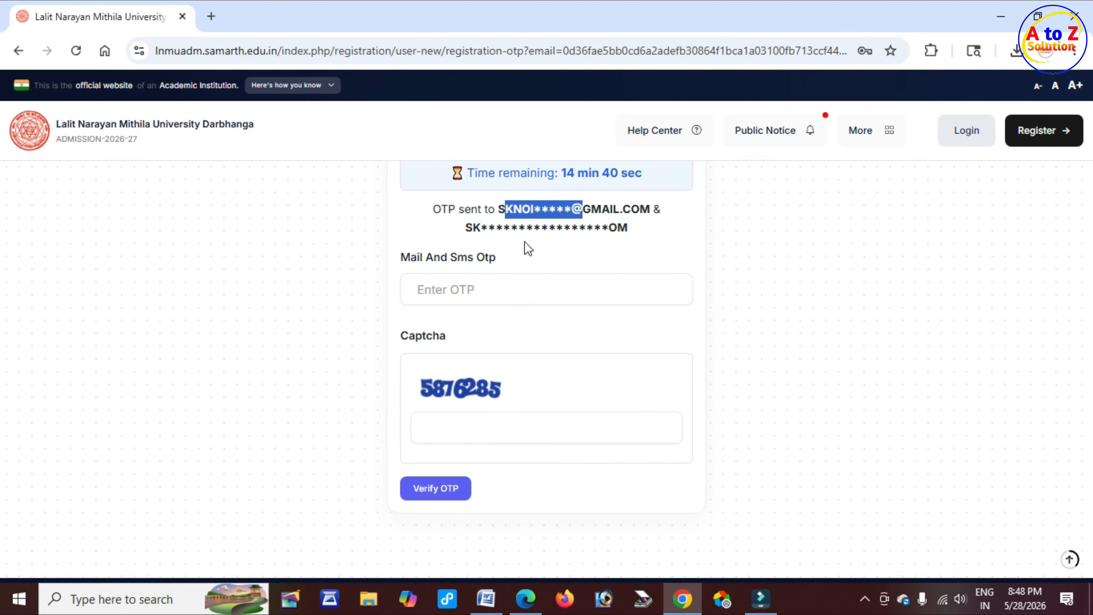
# Enter the mail and SMS OTP and the captcha, then verify the OTP to activate the account
pyautogui.moveTo(439, 260); pyautogui.dragTo(475, 264)
pyautogui.click(468, 289)
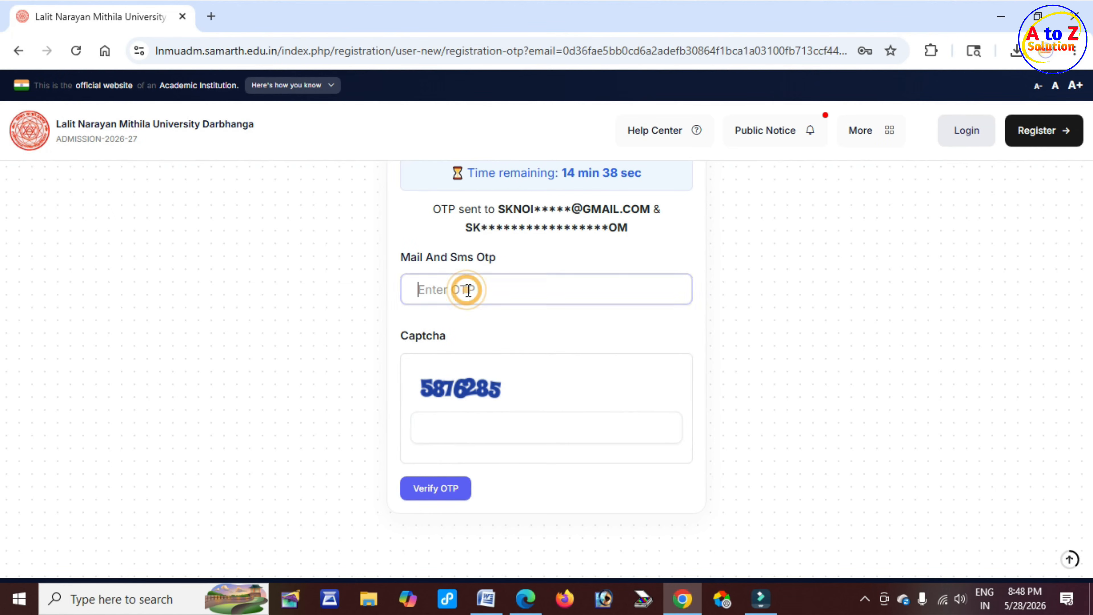
pyautogui.click(491, 386)
pyautogui.click(469, 440)
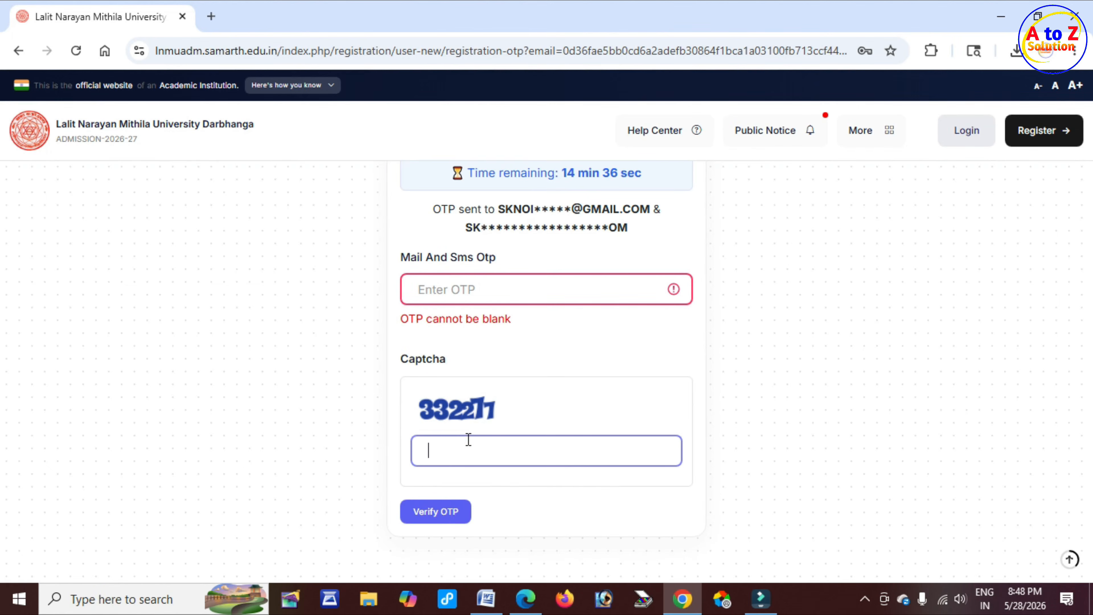
pyautogui.click(446, 517)
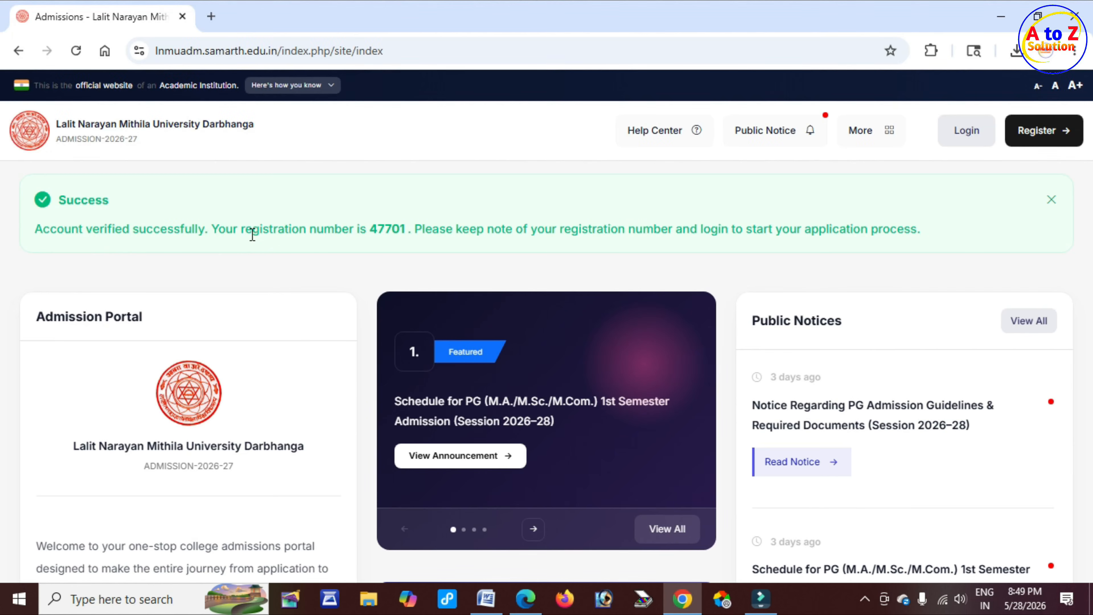
# Read the registration number in the account verification success message
pyautogui.moveTo(115, 229); pyautogui.dragTo(232, 234)
pyautogui.moveTo(369, 229); pyautogui.dragTo(405, 230)
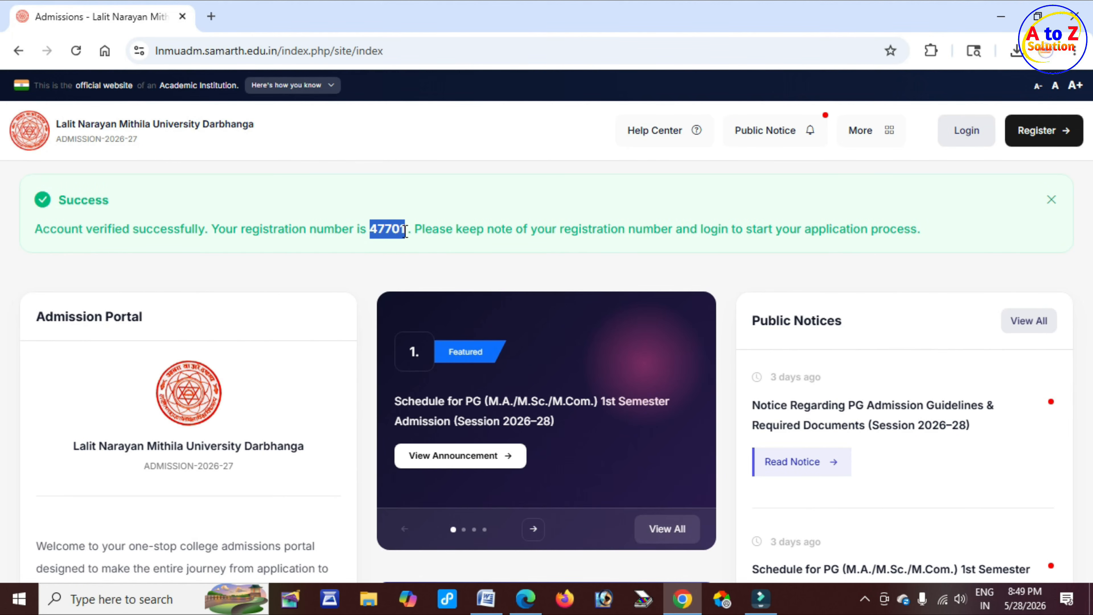
pyautogui.click(405, 230)
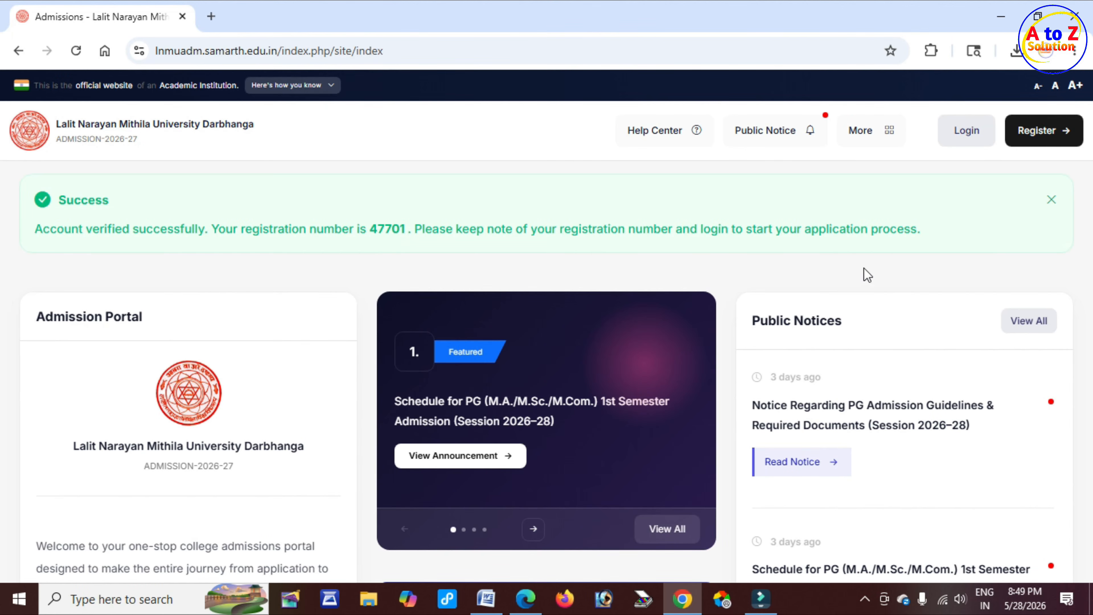
# Open the login page and sign in with the registered email ID, account password and captcha
pyautogui.click(973, 136)
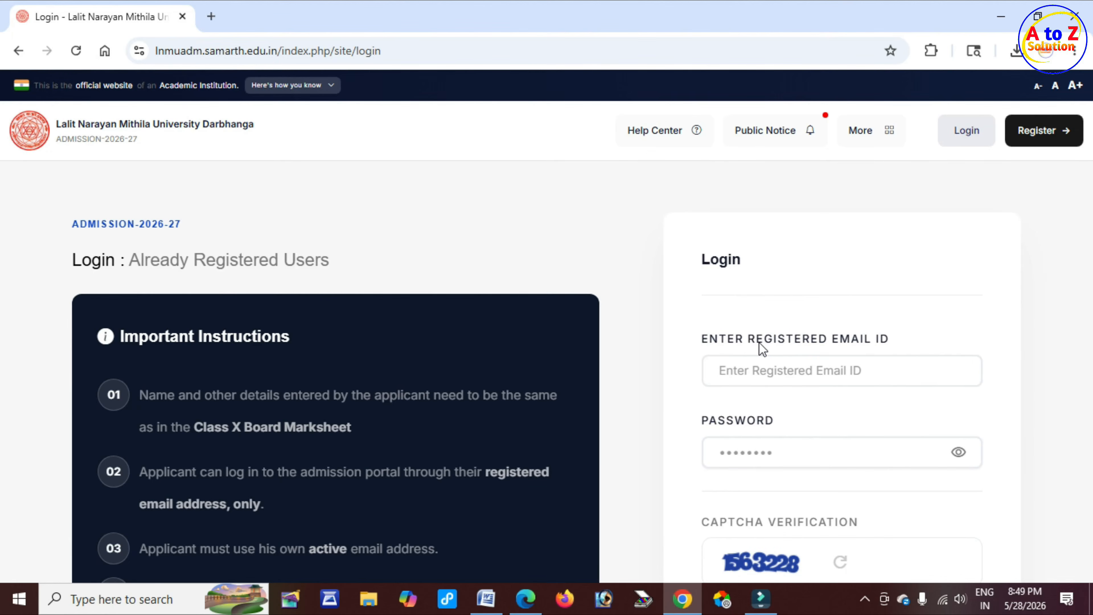
pyautogui.moveTo(755, 339); pyautogui.dragTo(878, 362)
pyautogui.click(778, 365)
pyautogui.scroll(-2, 779, 366)
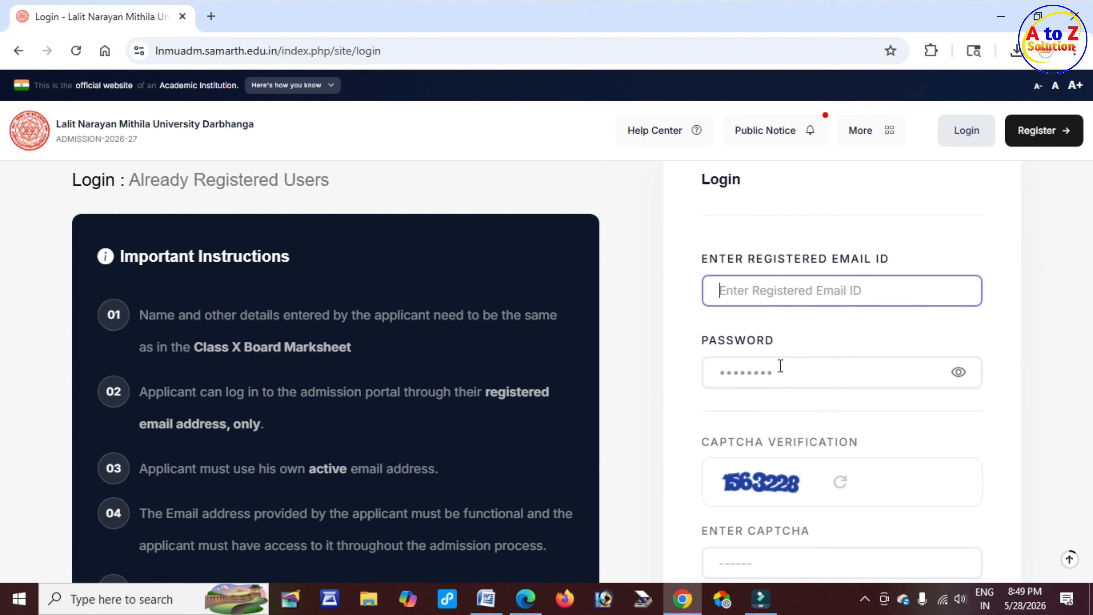
pyautogui.moveTo(705, 343); pyautogui.dragTo(758, 344)
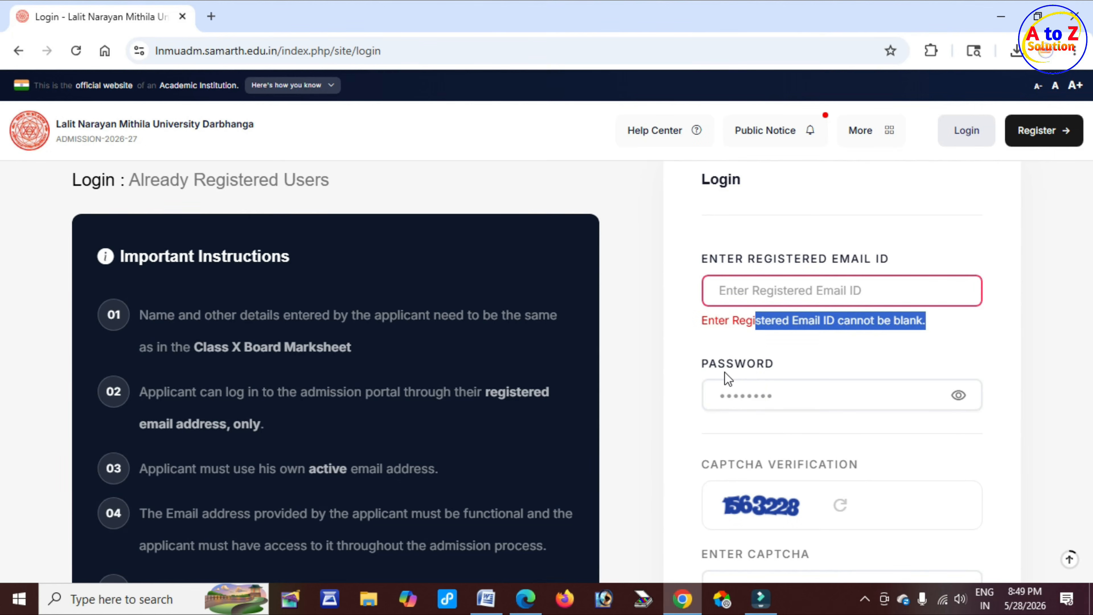
pyautogui.click(746, 398)
pyautogui.scroll(-2, 749, 405)
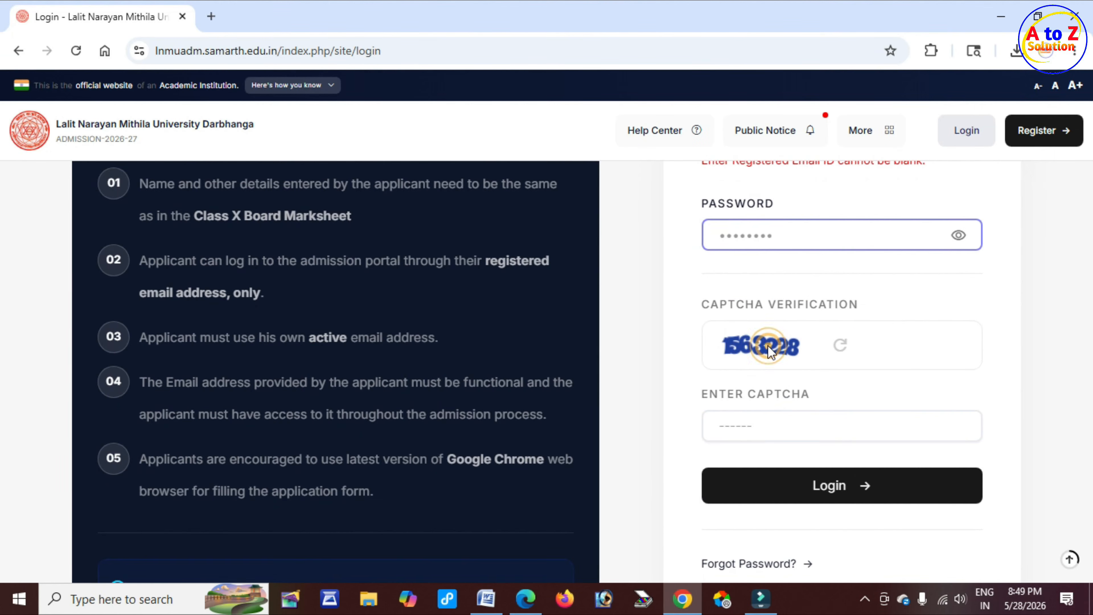
pyautogui.click(766, 445)
pyautogui.click(766, 445)
pyautogui.scroll(-2, 818, 452)
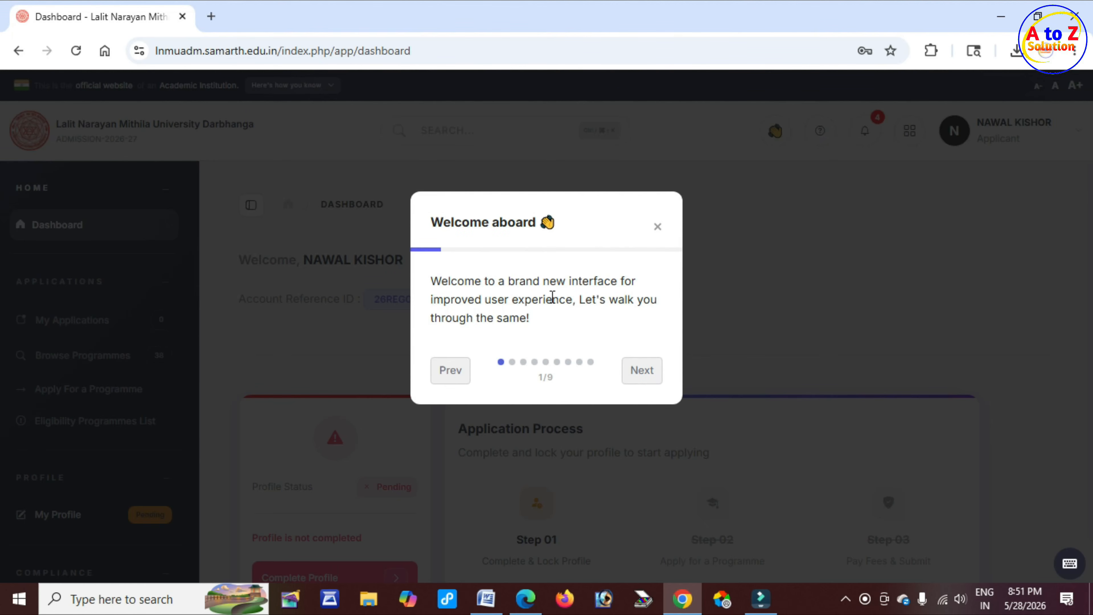
# Advance the dashboard welcome tour to its second slide
pyautogui.moveTo(552, 296); pyautogui.dragTo(604, 297)
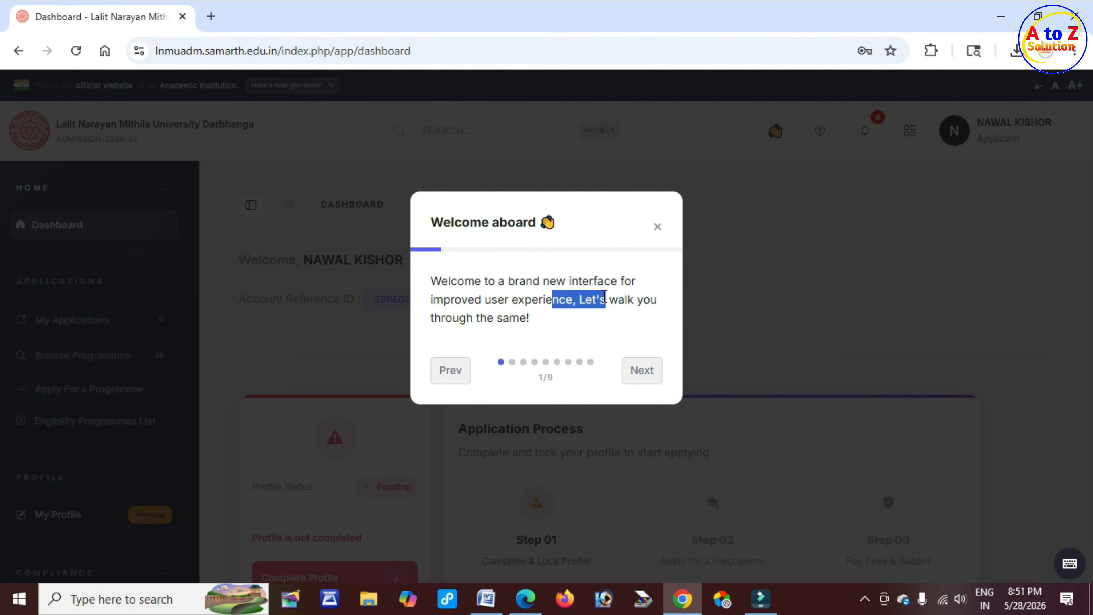
pyautogui.click(642, 370)
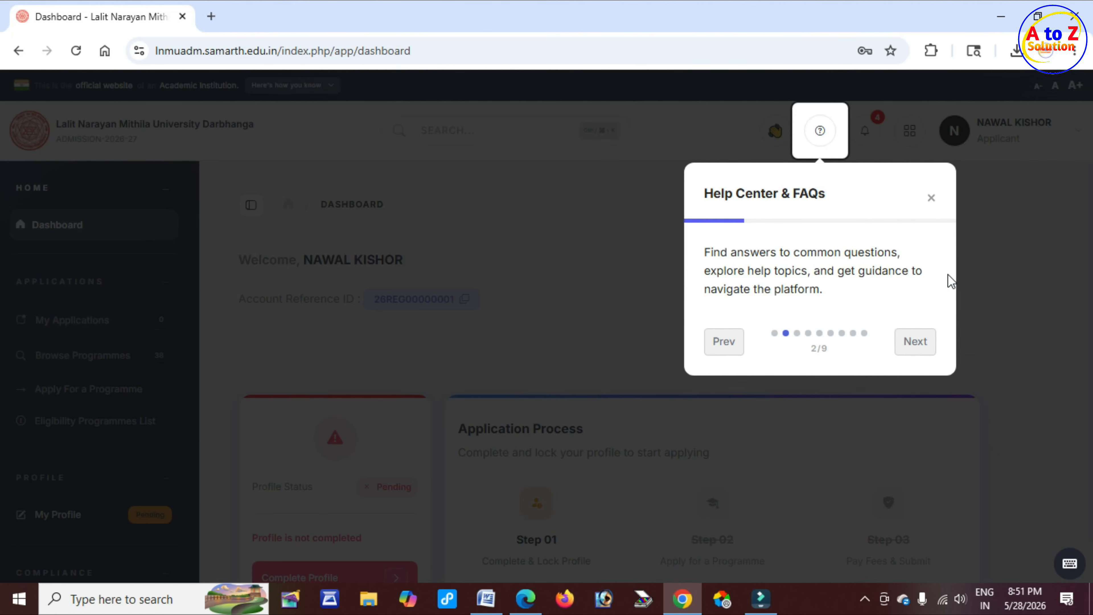
# Close the dashboard welcome tour and confirm closing it
pyautogui.click(931, 199)
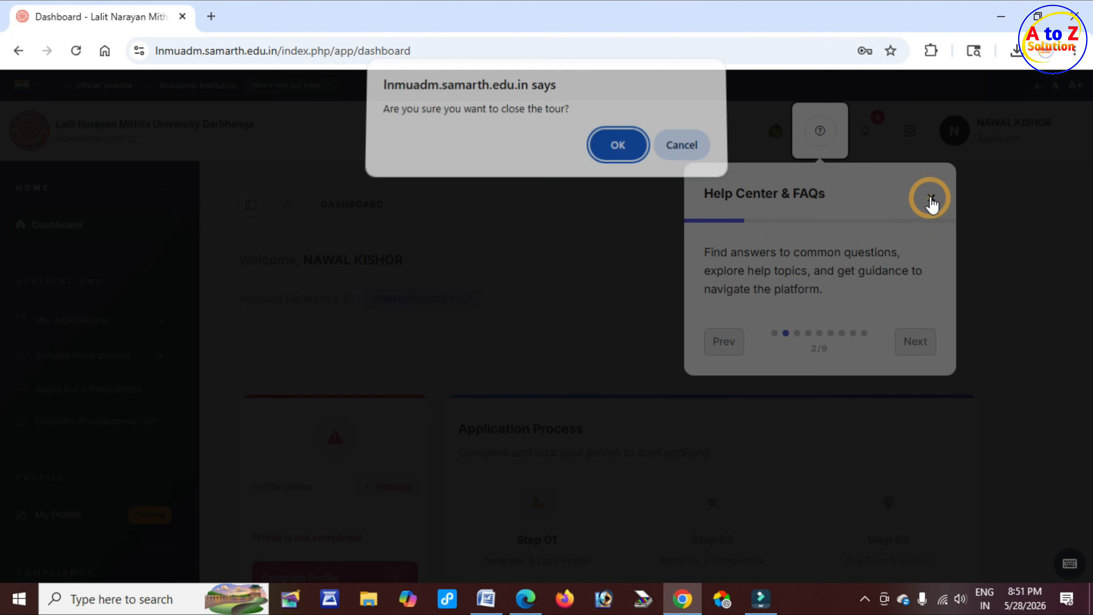
pyautogui.moveTo(444, 115); pyautogui.dragTo(539, 131)
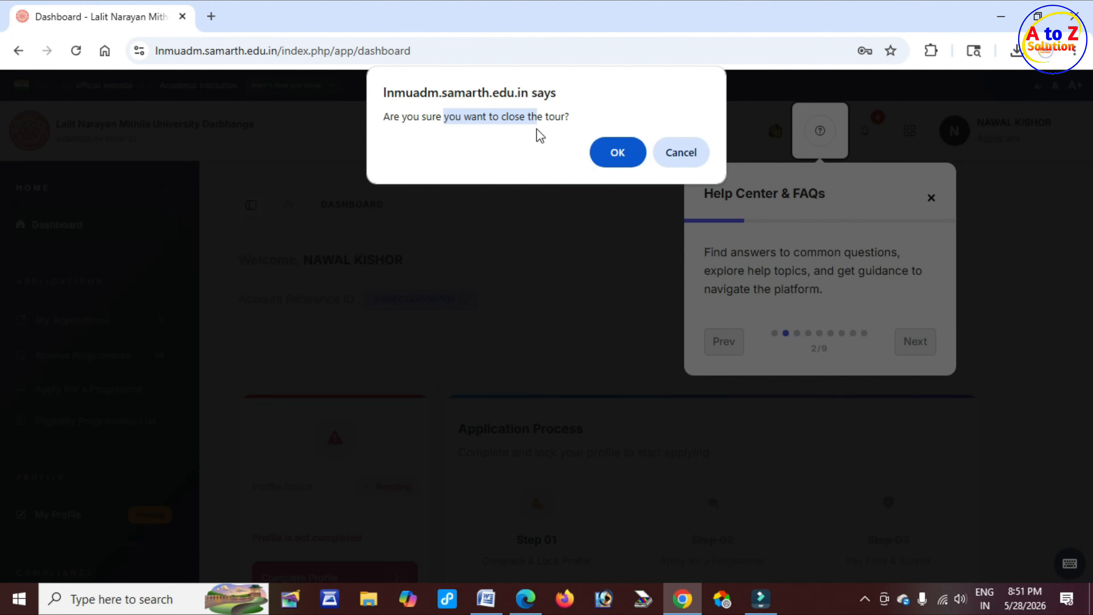
pyautogui.click(635, 156)
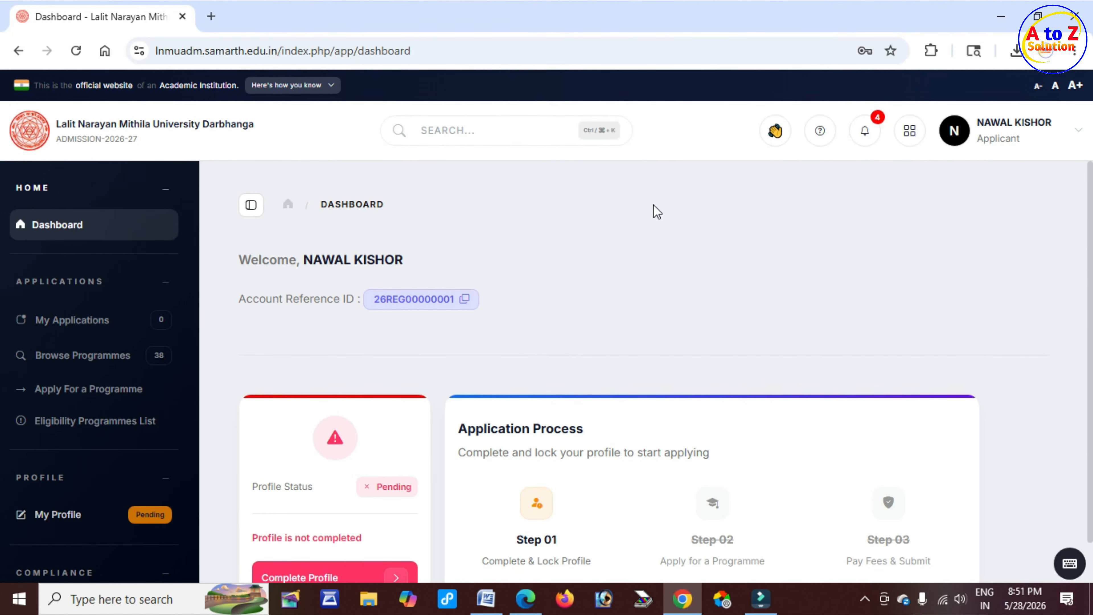
# Open the Complete Profile form from the dashboard's profile status card
pyautogui.scroll(-1, 607, 205)
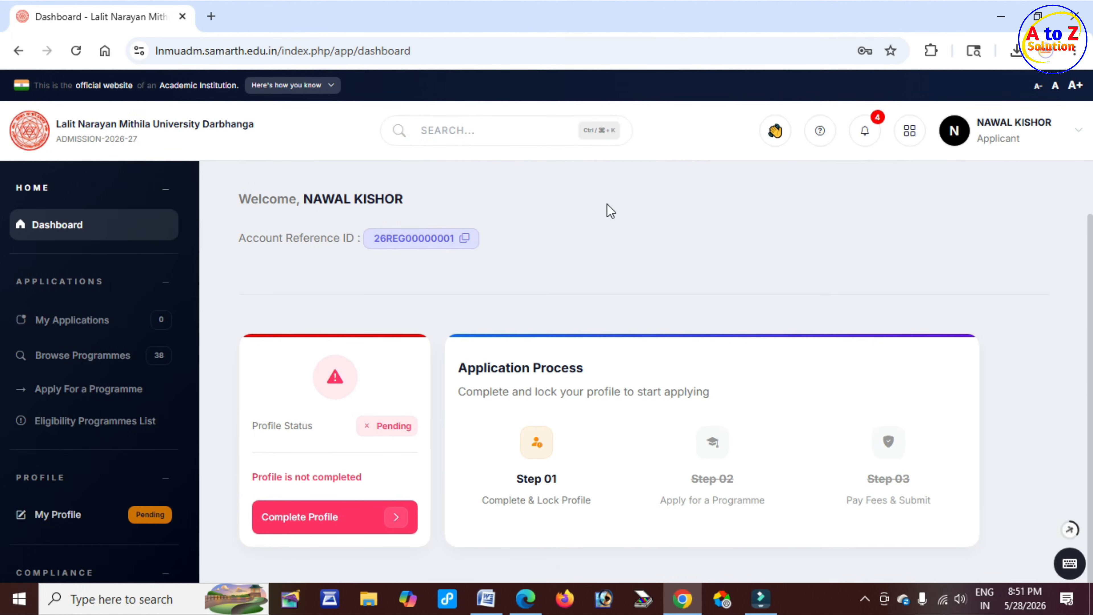
pyautogui.moveTo(257, 426); pyautogui.dragTo(313, 426)
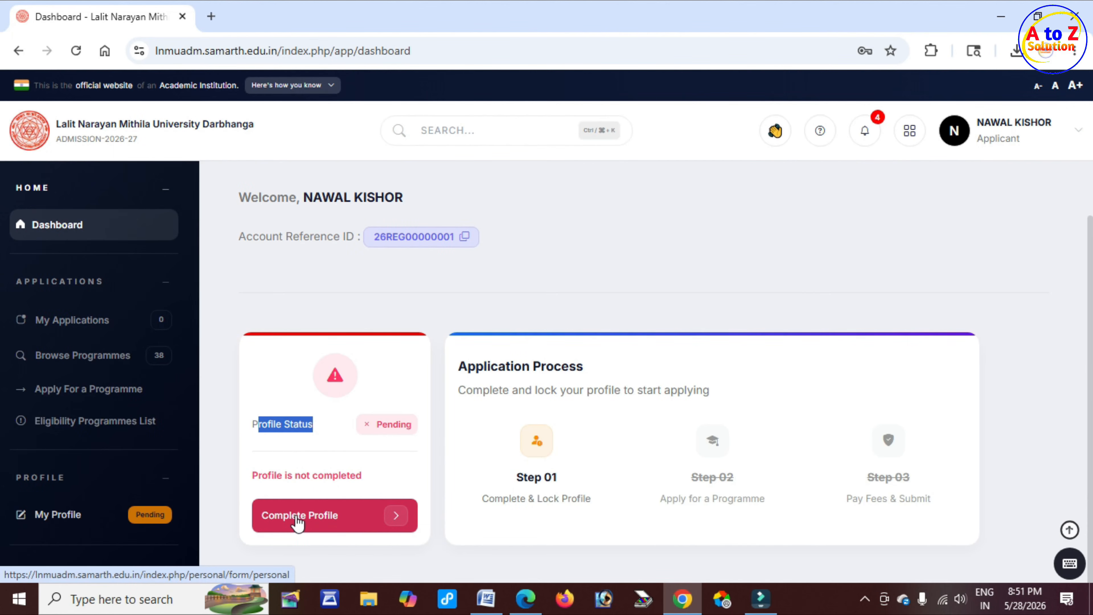
pyautogui.click(353, 524)
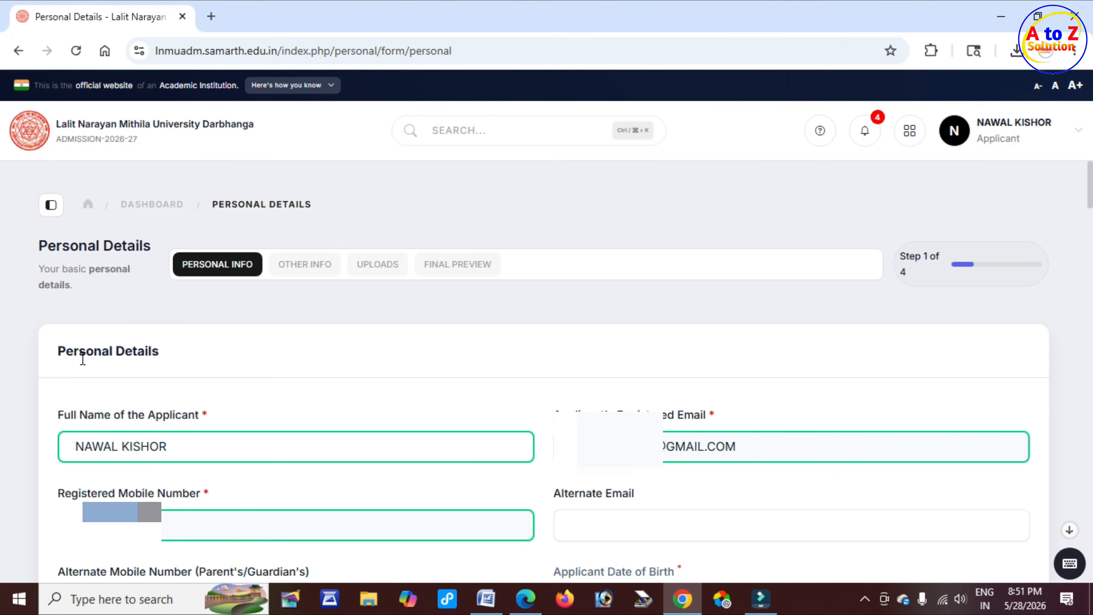
# Go through the alternate email and alternate mobile fields, then set the applicant's gender to Male
pyautogui.moveTo(80, 356); pyautogui.dragTo(165, 364)
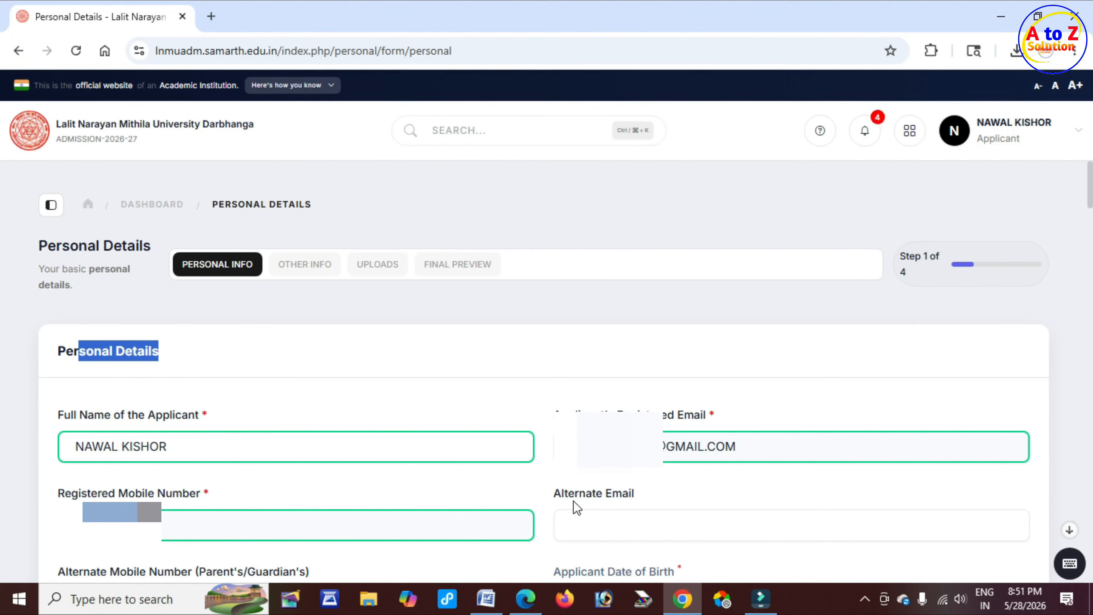
pyautogui.scroll(-5, 577, 508)
pyautogui.moveTo(569, 205); pyautogui.dragTo(636, 207)
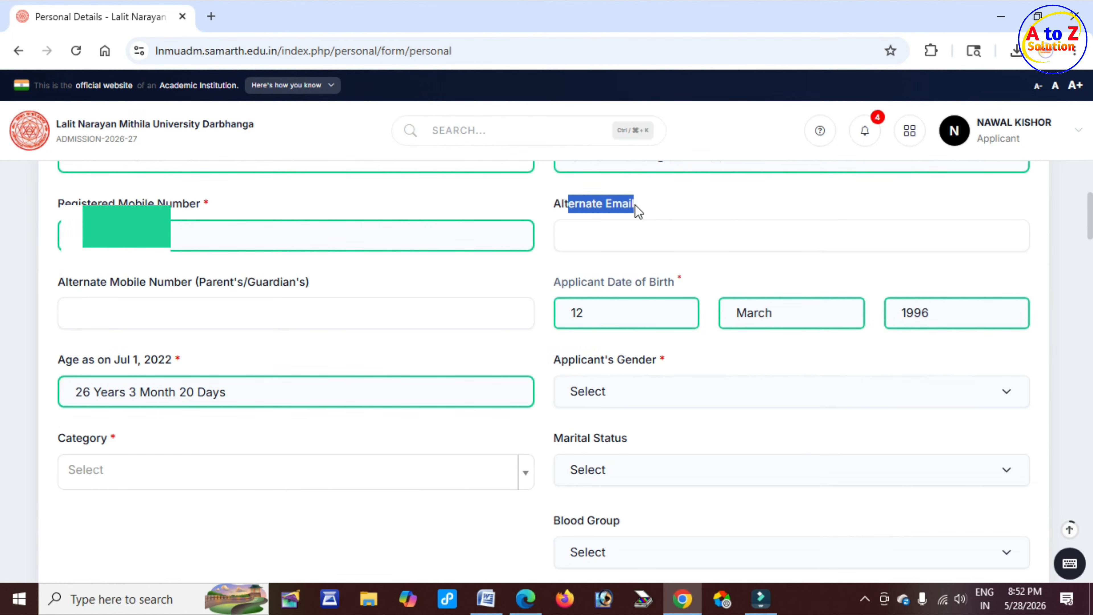
pyautogui.click(621, 238)
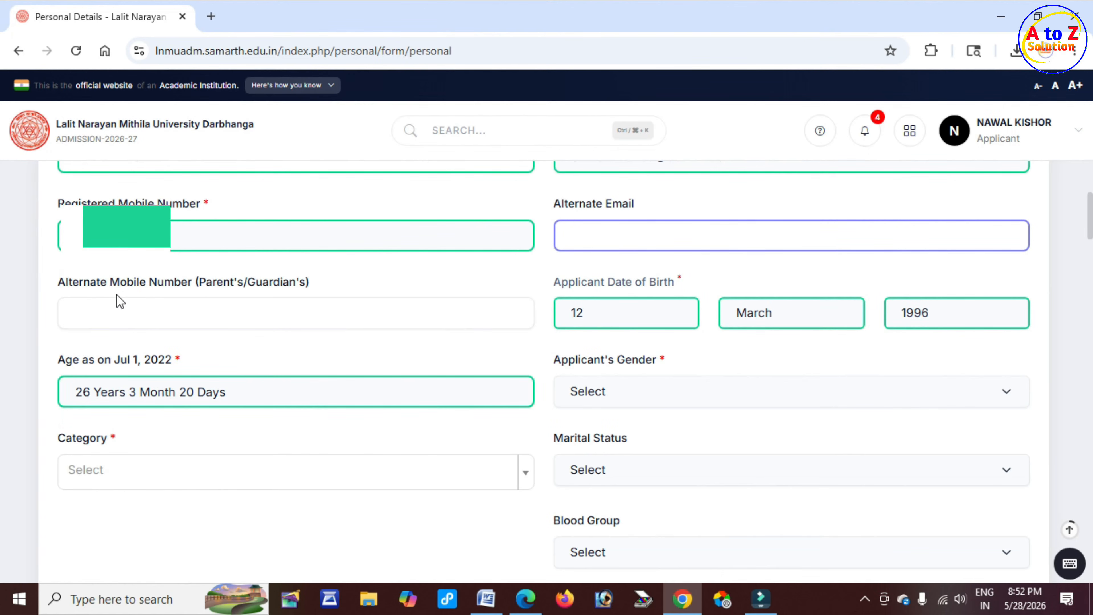
pyautogui.moveTo(110, 283); pyautogui.dragTo(216, 287)
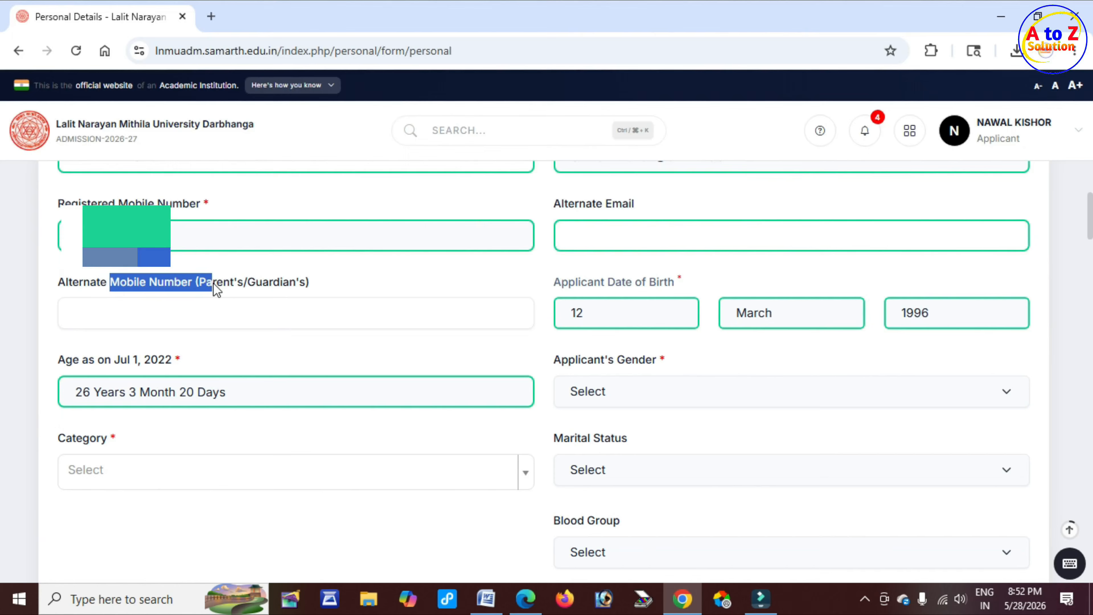
pyautogui.click(211, 318)
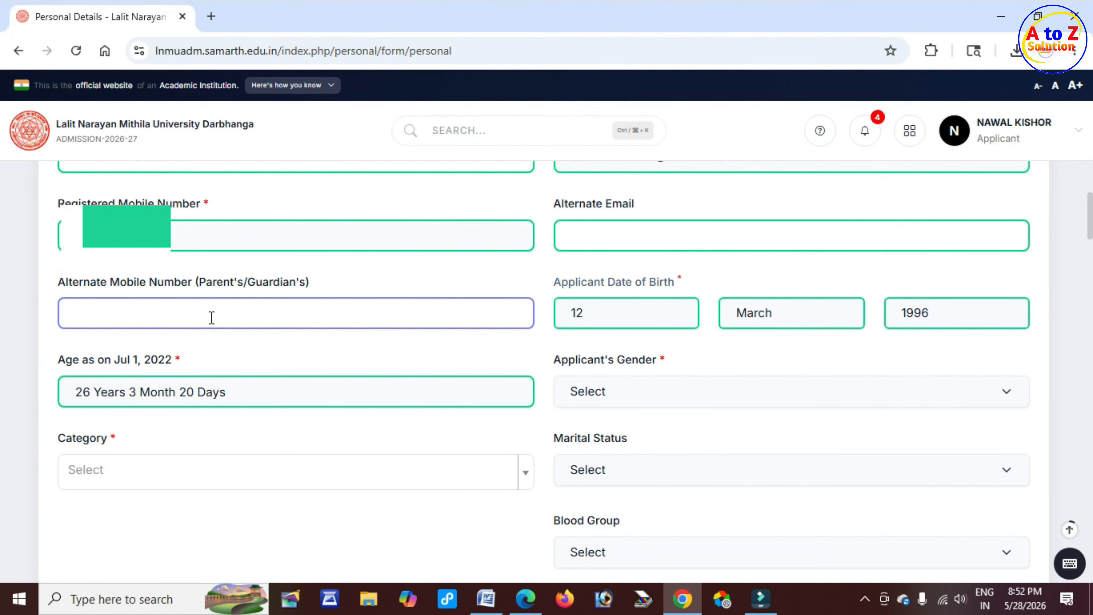
pyautogui.moveTo(551, 362); pyautogui.dragTo(648, 363)
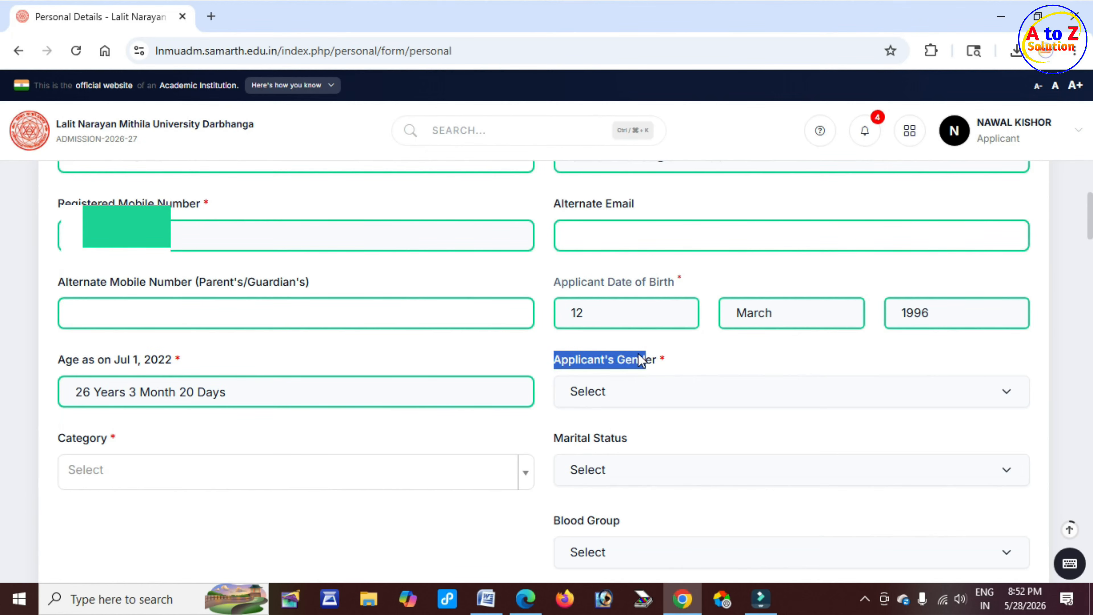
pyautogui.click(656, 400)
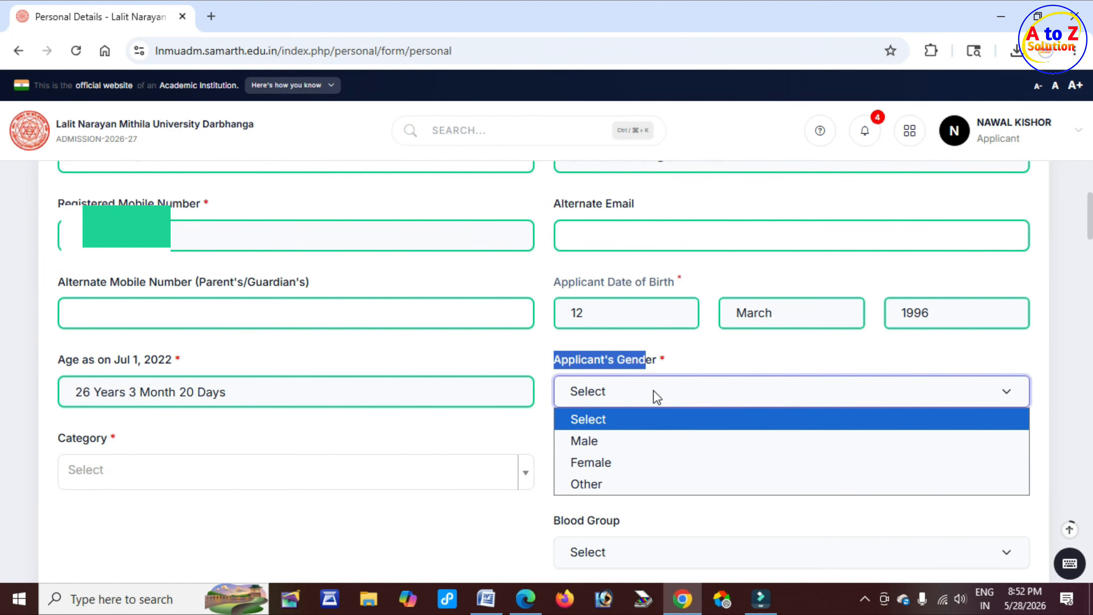
pyautogui.click(623, 442)
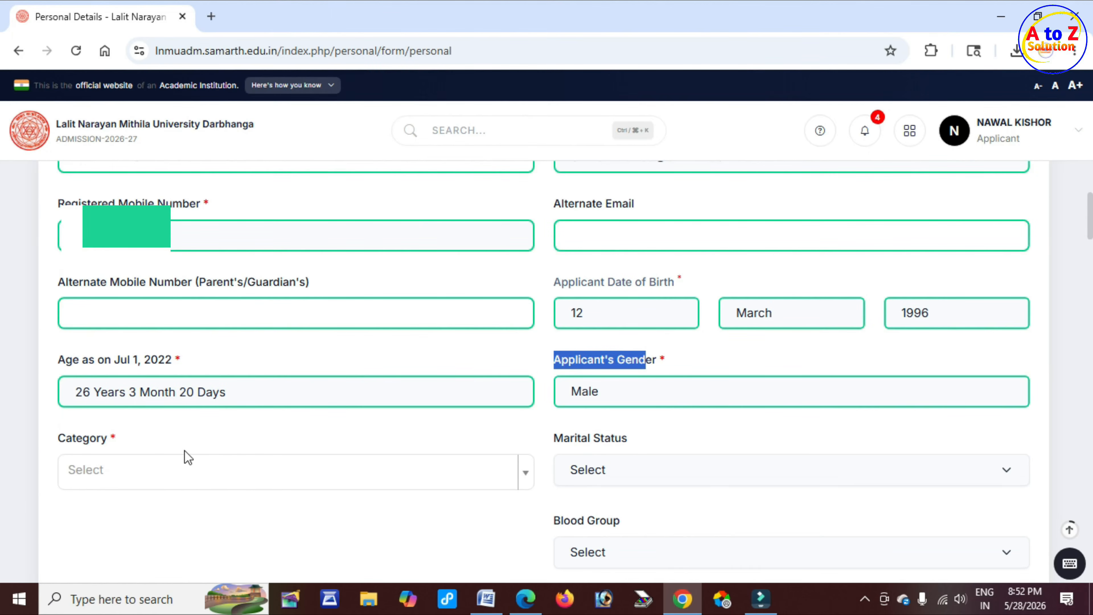
# Set the applicant's category to SC
pyautogui.moveTo(58, 440); pyautogui.dragTo(109, 440)
pyautogui.click(127, 471)
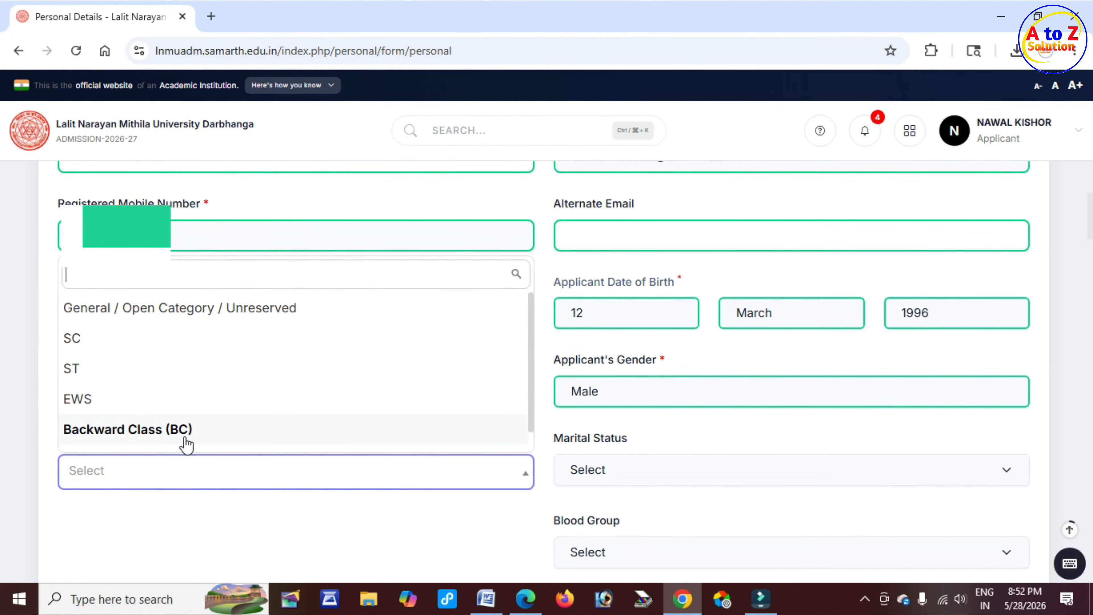
pyautogui.click(91, 341)
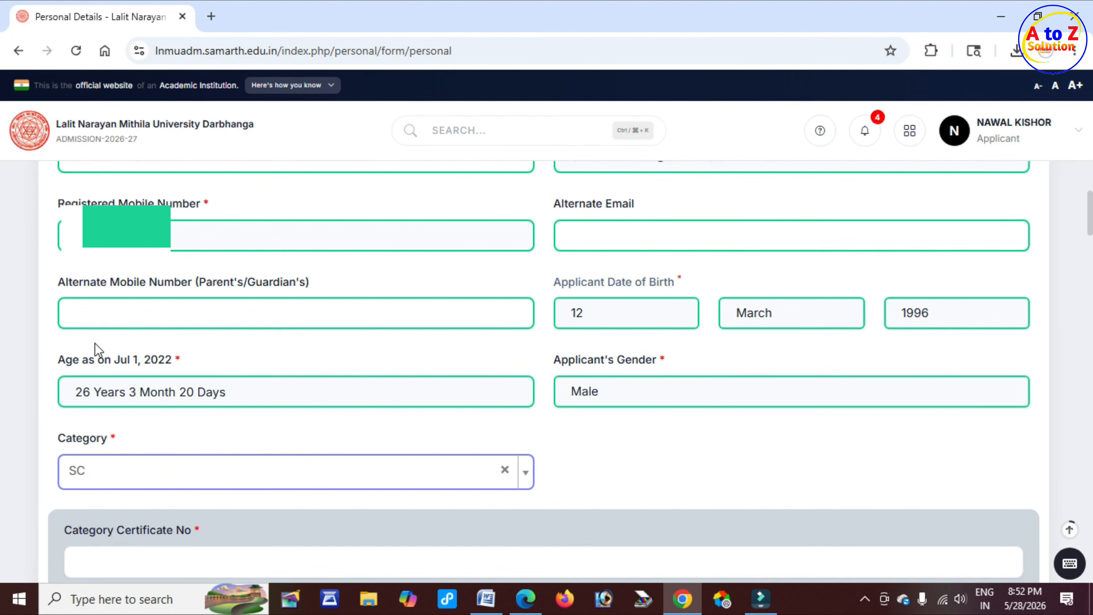
# Set the category certificate issuing date to 2026-05-04, leaving the certificate number blank
pyautogui.scroll(-5, 105, 394)
pyautogui.moveTo(89, 290); pyautogui.dragTo(195, 295)
pyautogui.click(201, 330)
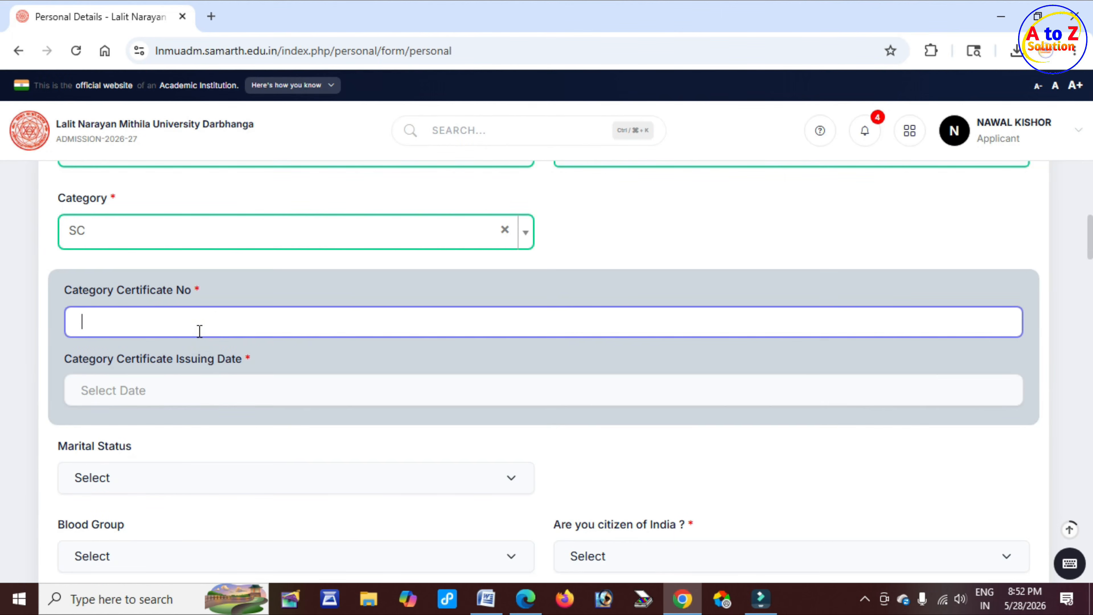
pyautogui.moveTo(109, 357); pyautogui.dragTo(206, 365)
pyautogui.moveTo(142, 389); pyautogui.dragTo(243, 385)
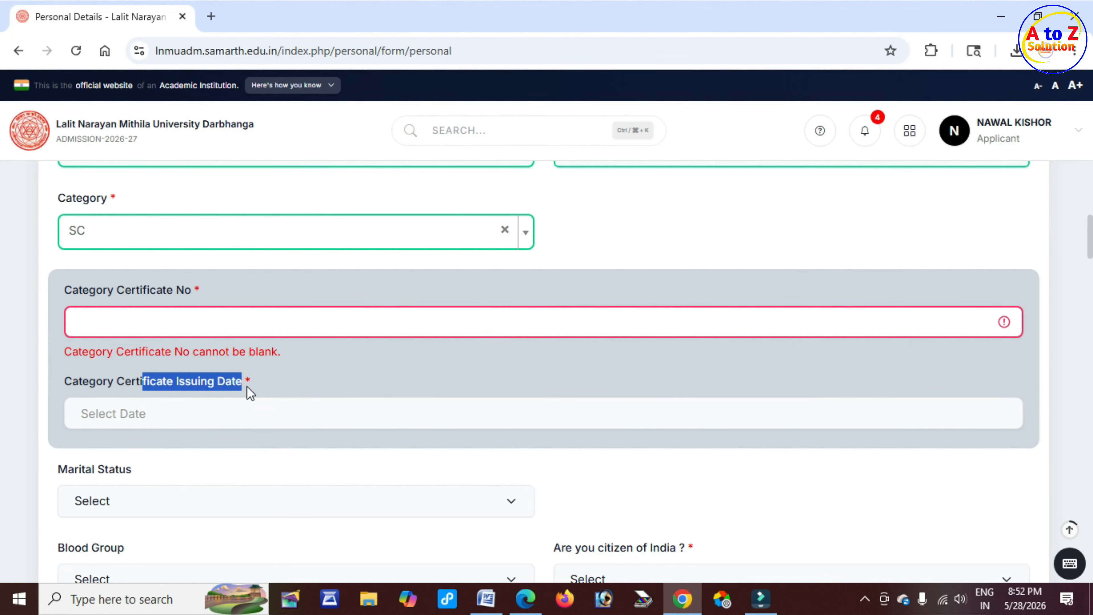
pyautogui.click(206, 419)
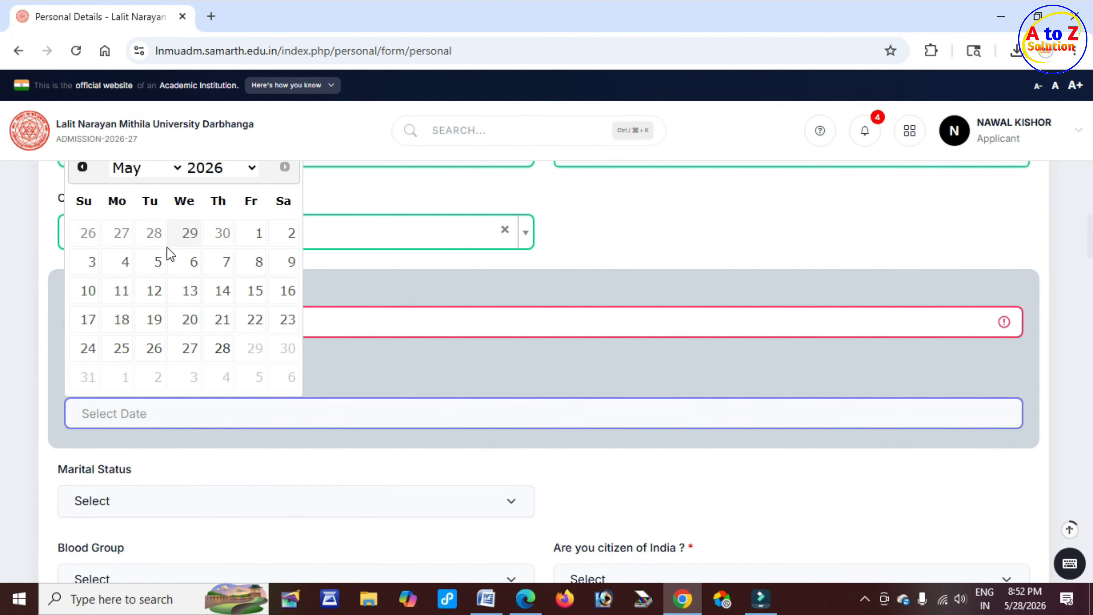
pyautogui.click(125, 264)
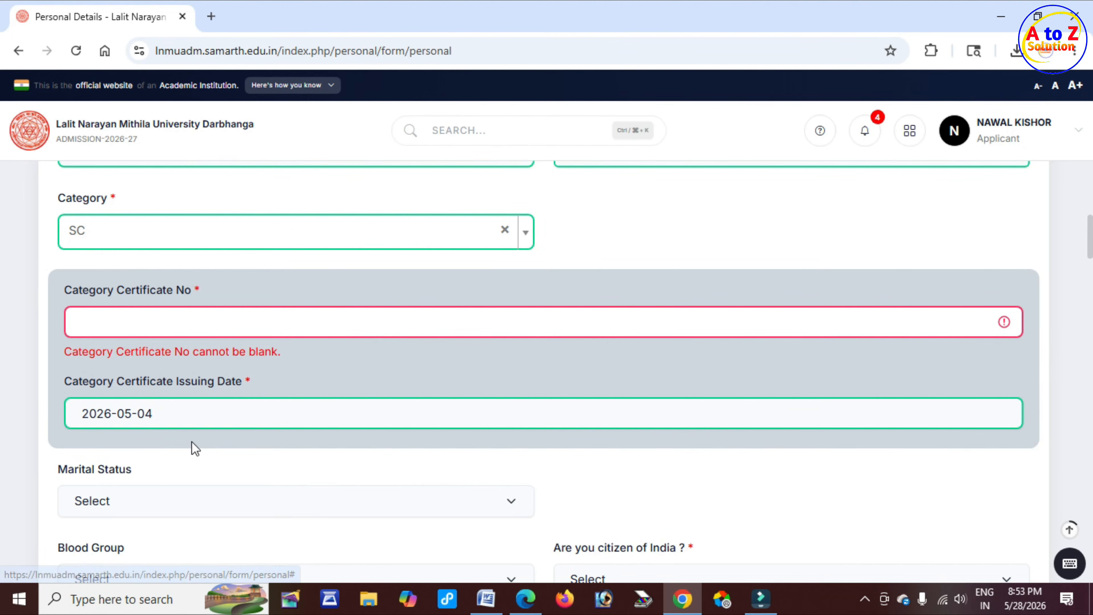
# Set the marital status to Unmarried
pyautogui.scroll(-3, 196, 439)
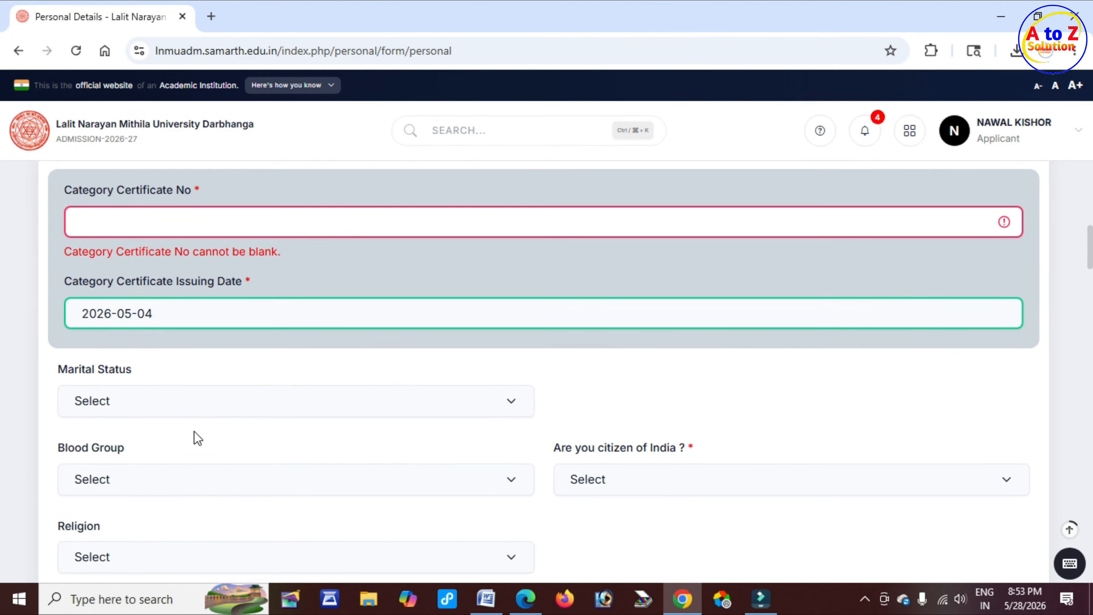
pyautogui.click(64, 313)
pyautogui.moveTo(64, 313); pyautogui.dragTo(137, 317)
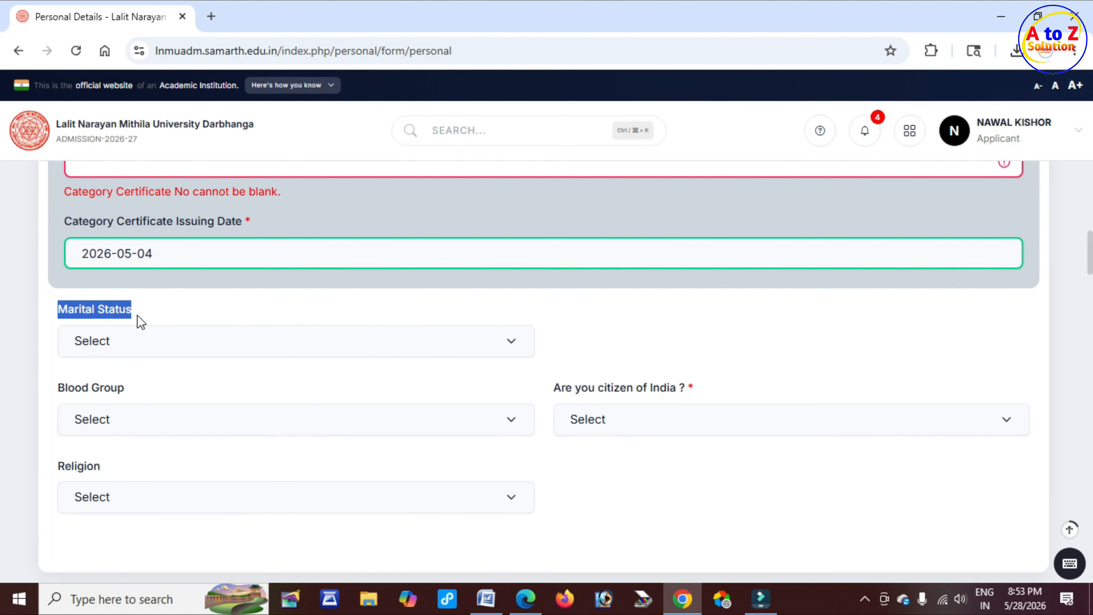
pyautogui.click(152, 344)
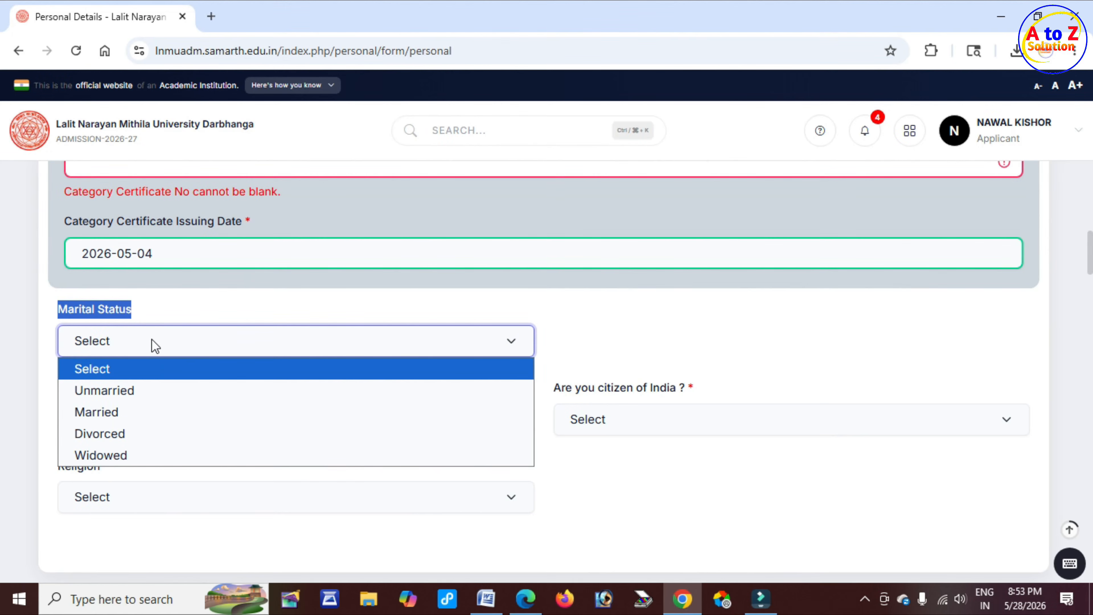
pyautogui.click(144, 390)
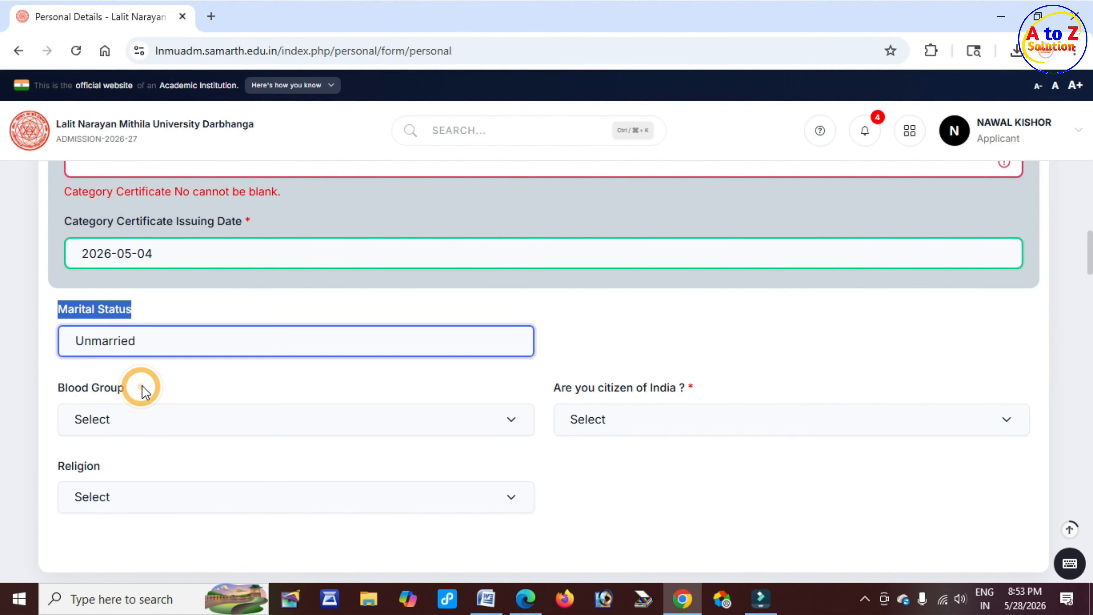
# Set the blood group to Not Known
pyautogui.scroll(-2, 144, 391)
pyautogui.moveTo(70, 311); pyautogui.dragTo(124, 321)
pyautogui.click(142, 343)
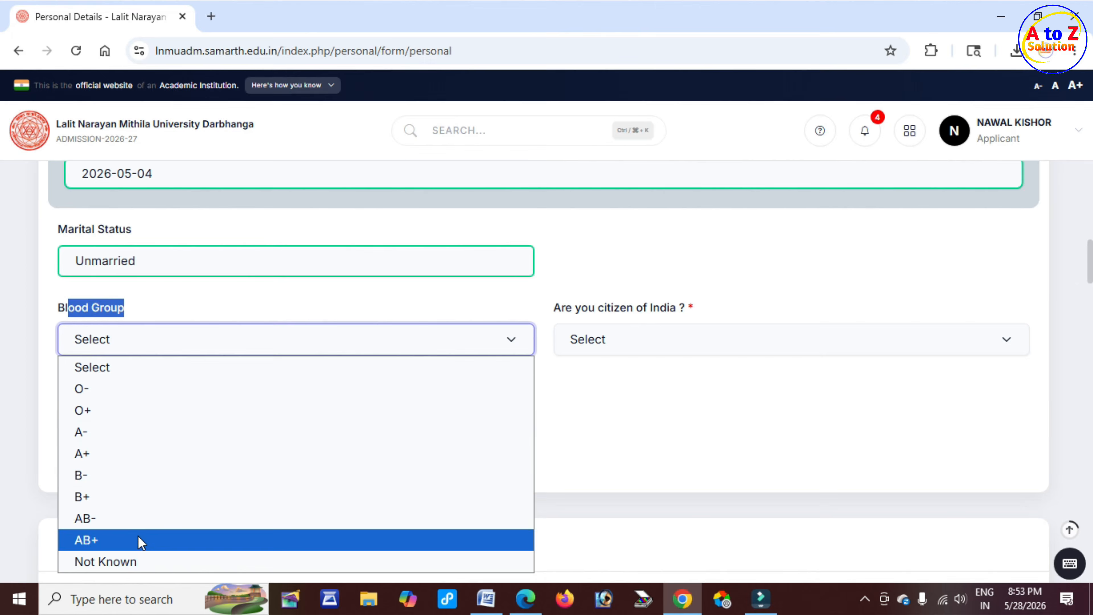
pyautogui.click(140, 561)
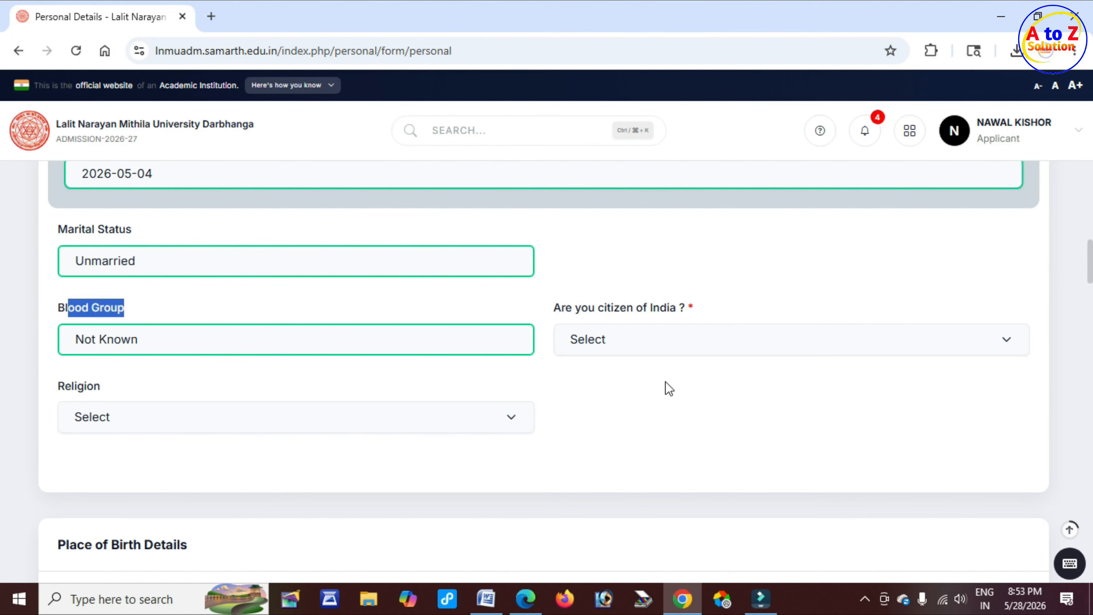
# Answer Yes to whether the applicant is a citizen of India
pyautogui.moveTo(572, 308); pyautogui.dragTo(633, 309)
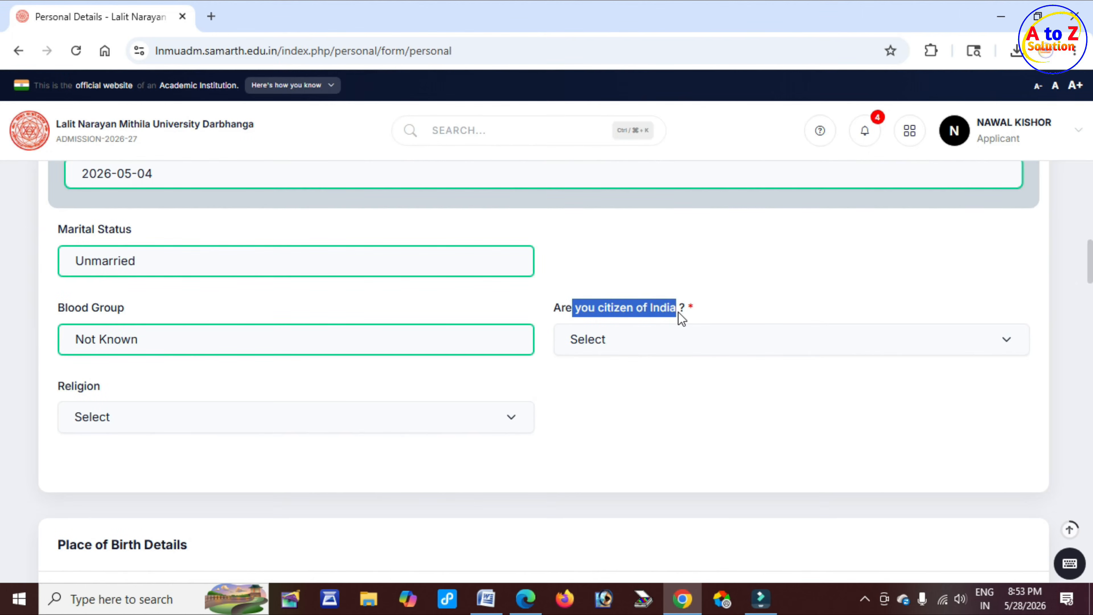
pyautogui.click(663, 345)
pyautogui.click(636, 393)
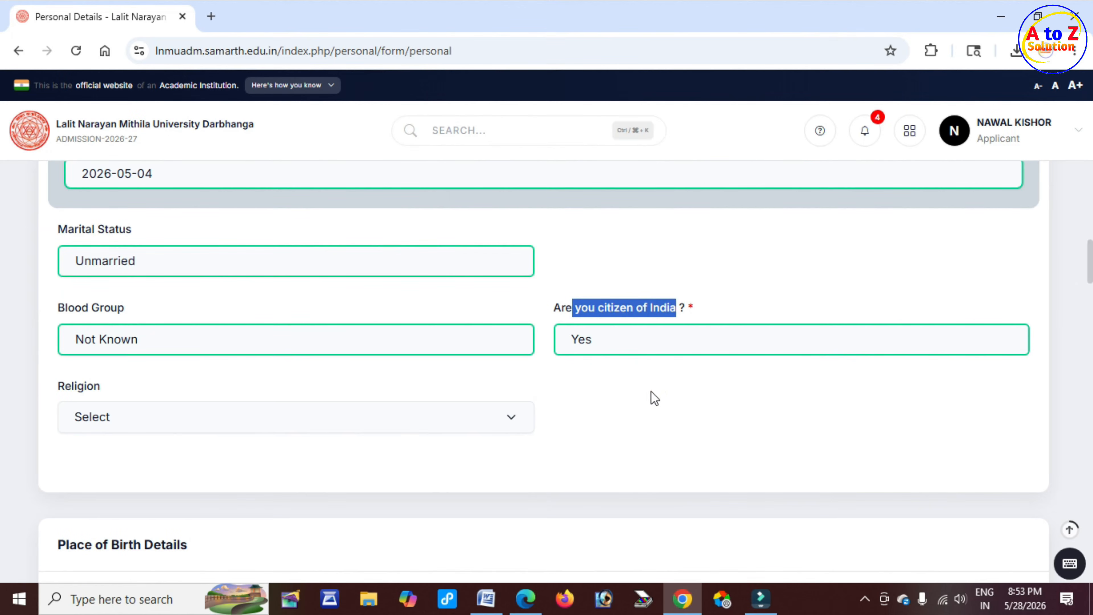
# Set the religion to Hinduism
pyautogui.moveTo(58, 386); pyautogui.dragTo(72, 386)
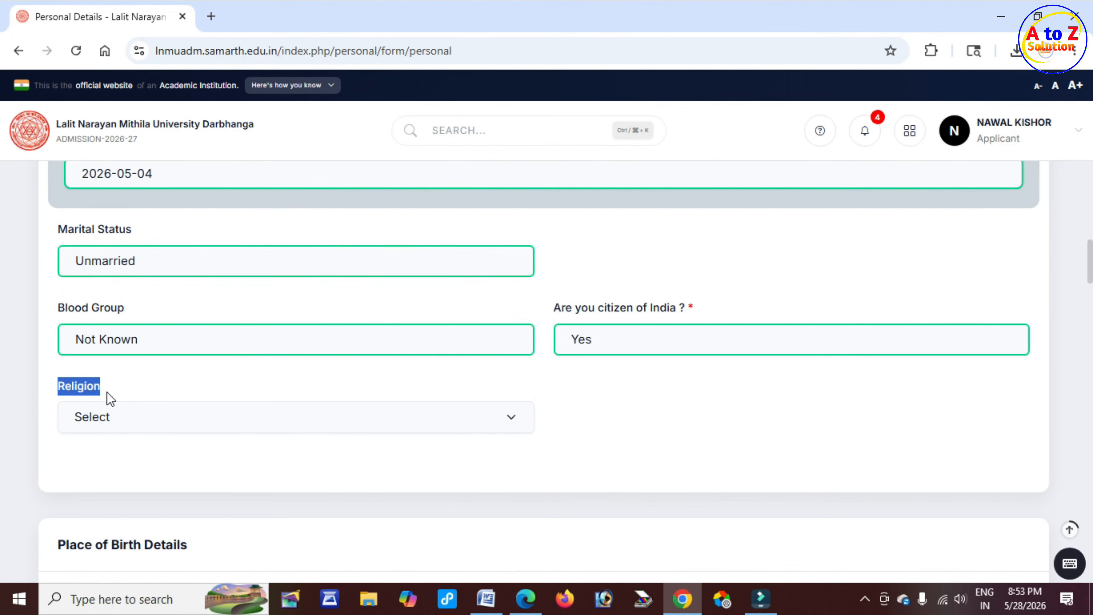
pyautogui.click(121, 416)
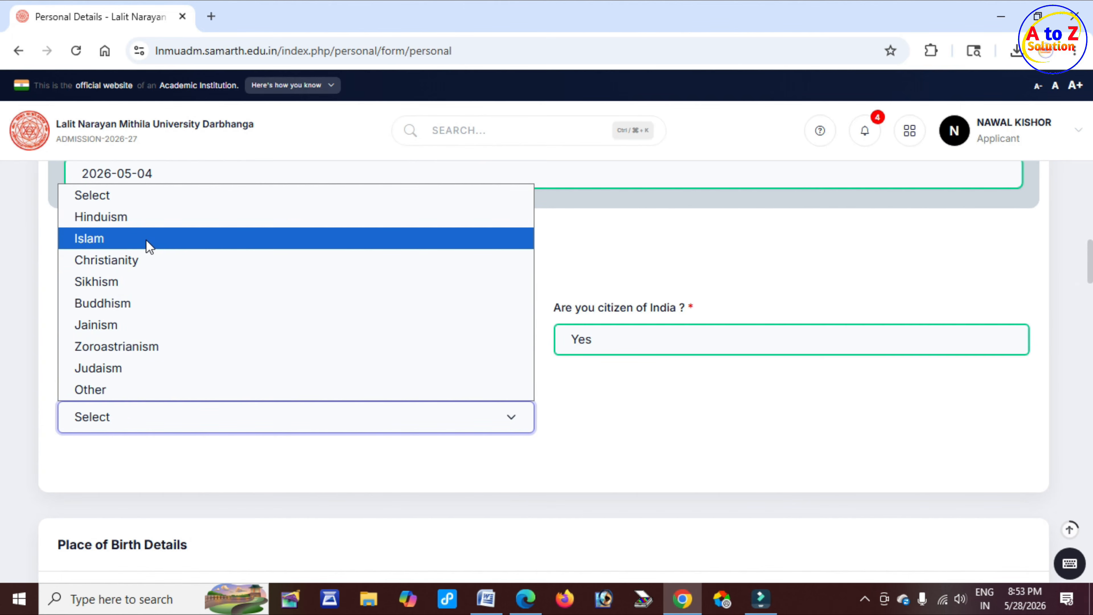
pyautogui.click(144, 223)
# Examine the place of birth details fields for country, state, district and village/town/city
pyautogui.scroll(-5, 232, 480)
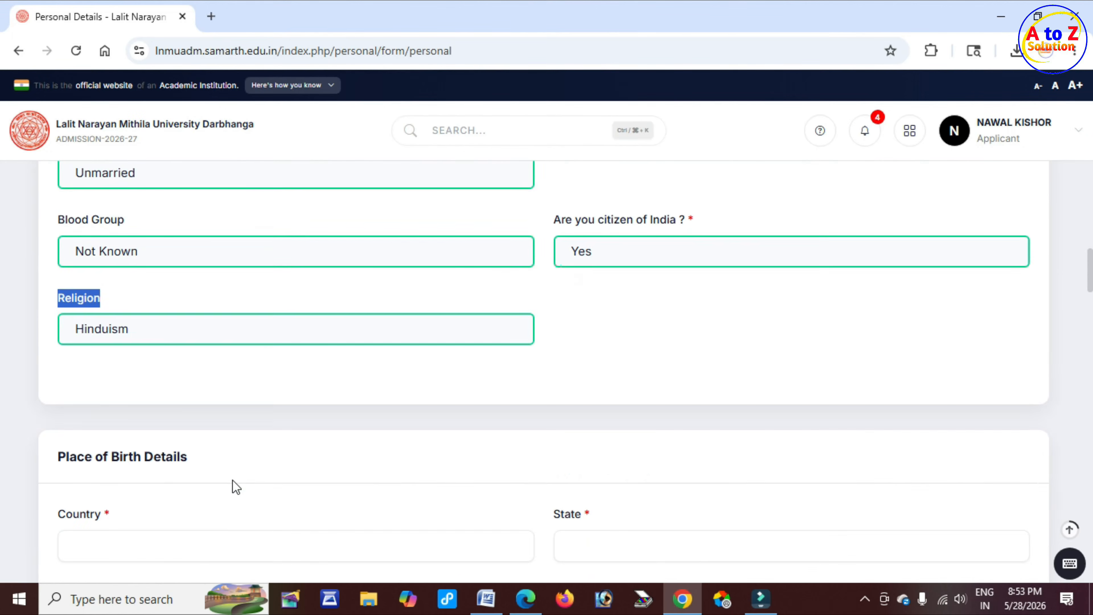
pyautogui.moveTo(70, 304); pyautogui.dragTo(198, 321)
pyautogui.click(239, 309)
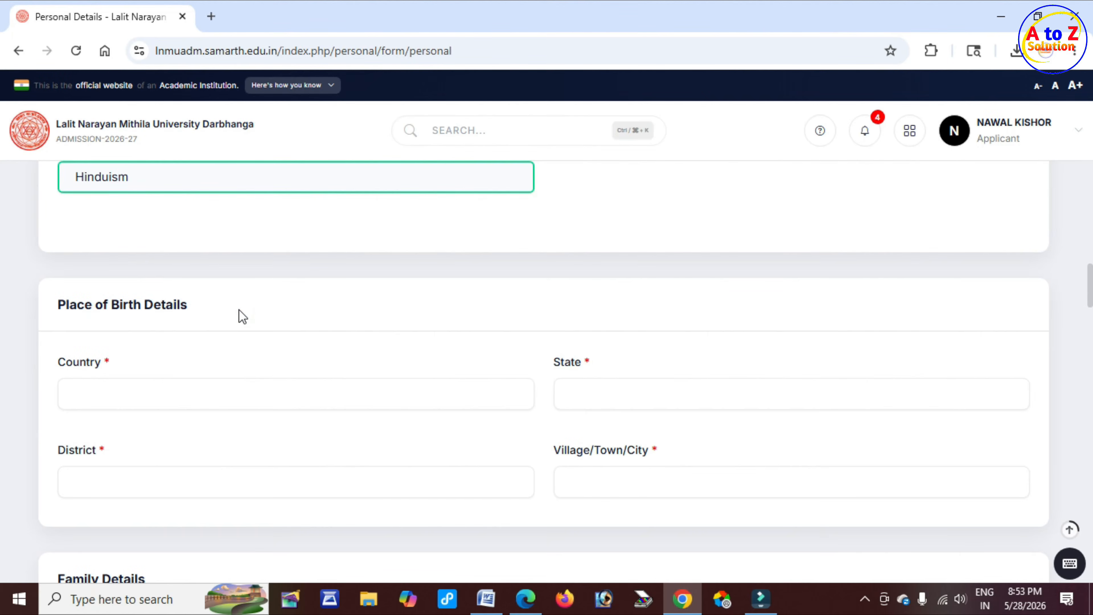
pyautogui.click(112, 386)
pyautogui.moveTo(73, 362); pyautogui.dragTo(96, 363)
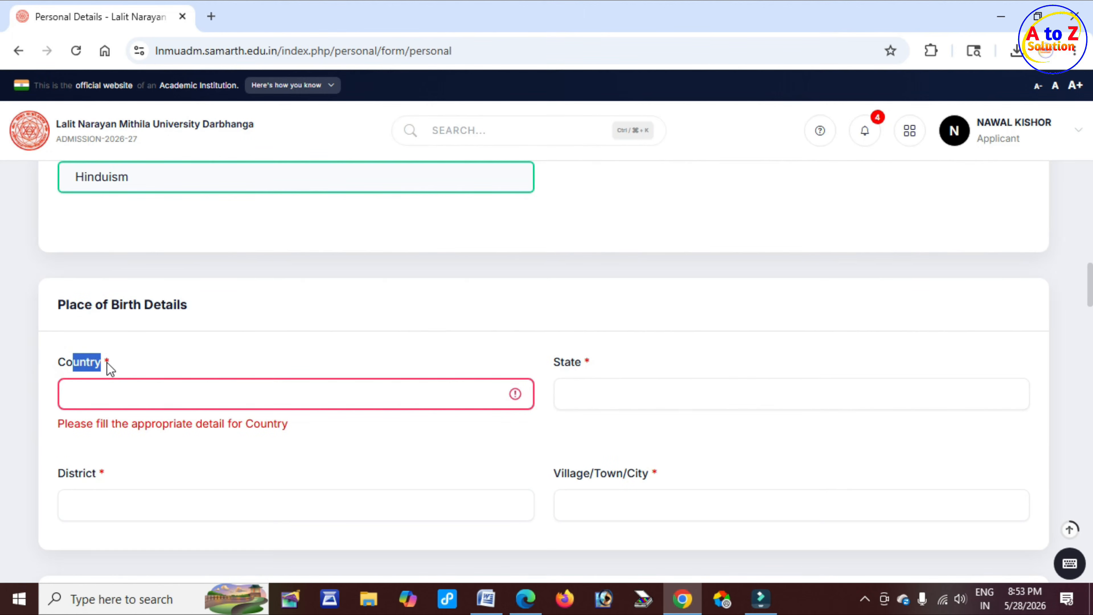
pyautogui.click(114, 391)
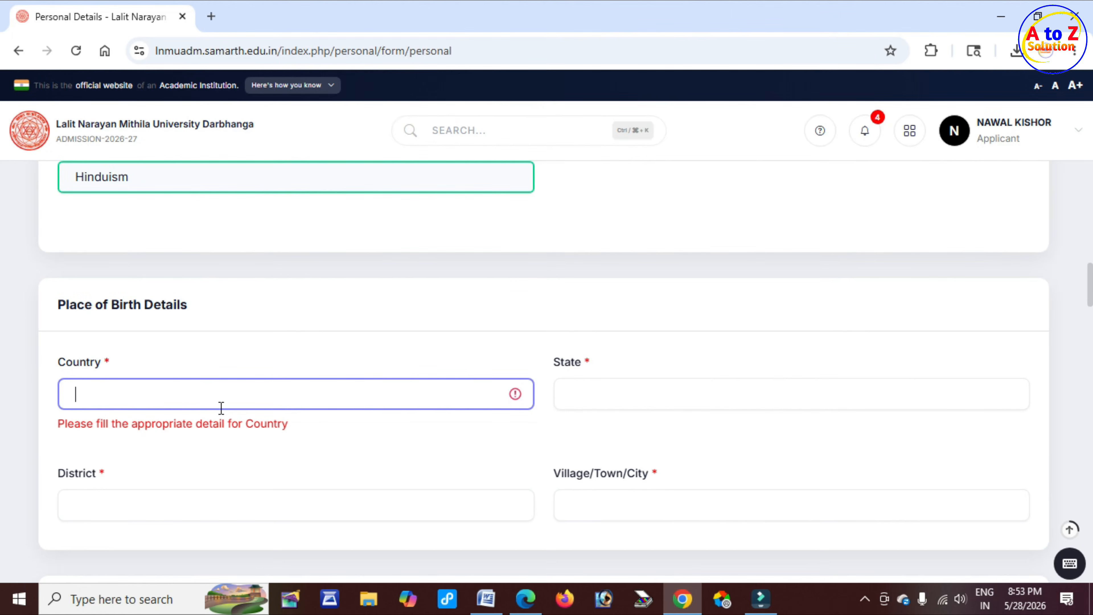
pyautogui.moveTo(554, 362); pyautogui.dragTo(582, 362)
pyautogui.click(596, 391)
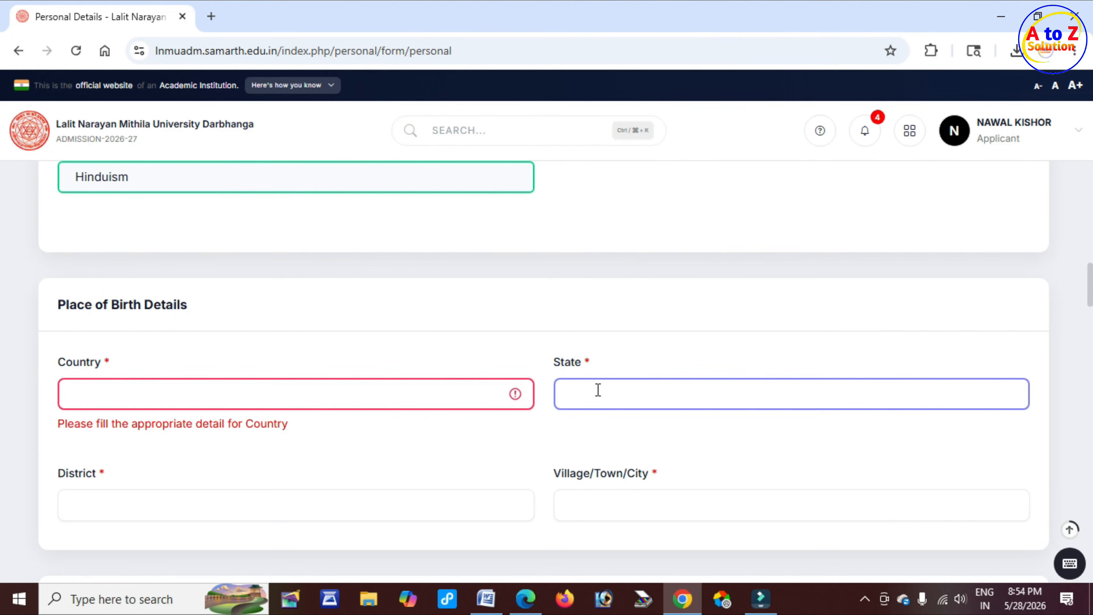
# Examine the district, village/town/city, mother's name and mother's mobile number fields
pyautogui.scroll(-3, 598, 390)
pyautogui.moveTo(52, 319); pyautogui.dragTo(91, 318)
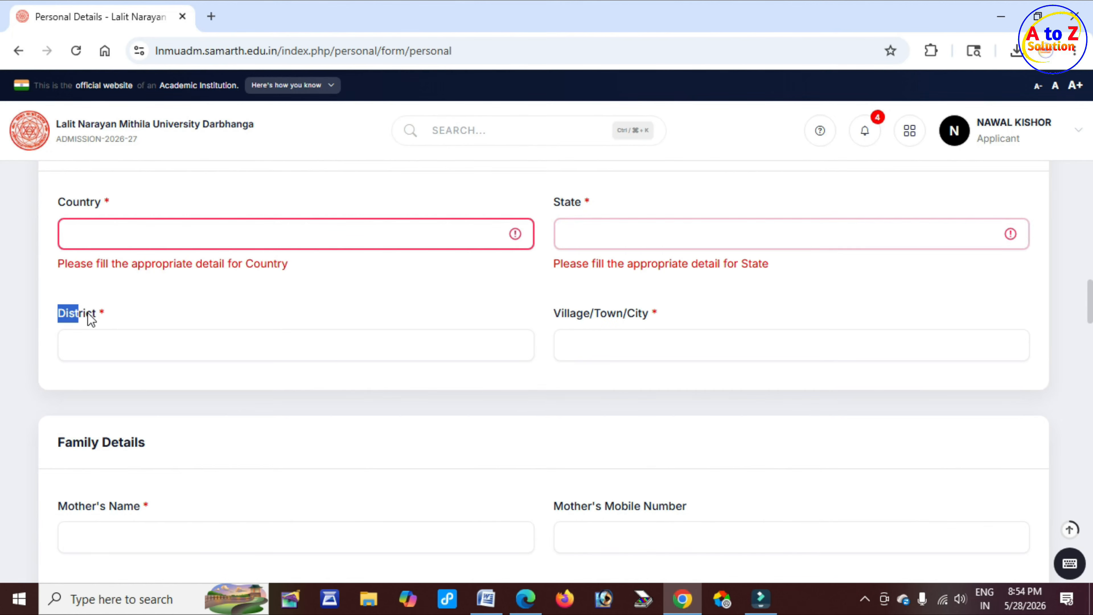
pyautogui.moveTo(561, 314); pyautogui.dragTo(631, 322)
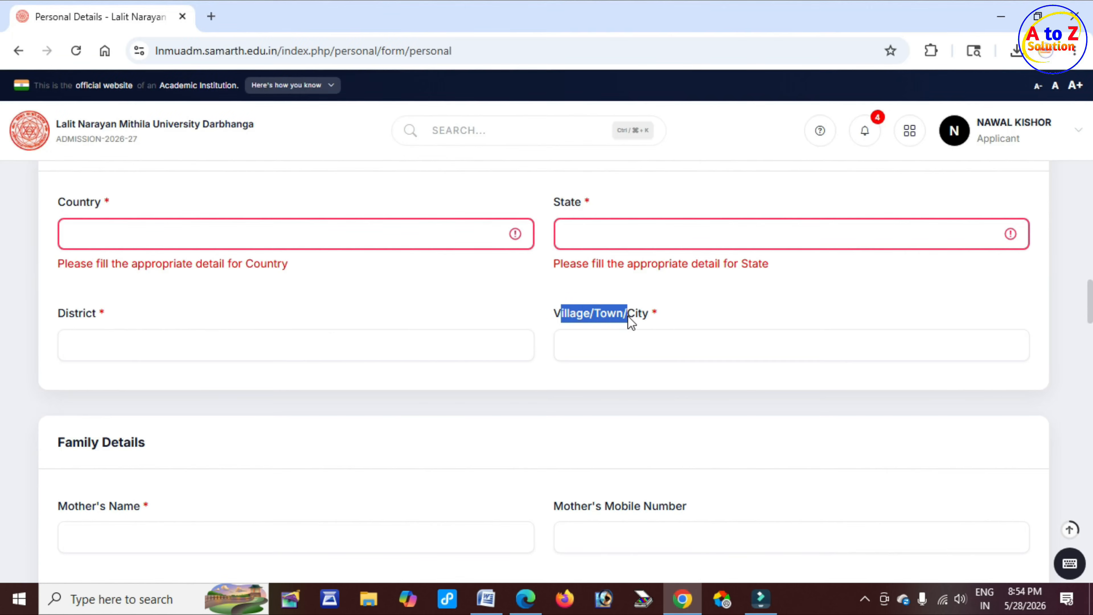
pyautogui.click(643, 346)
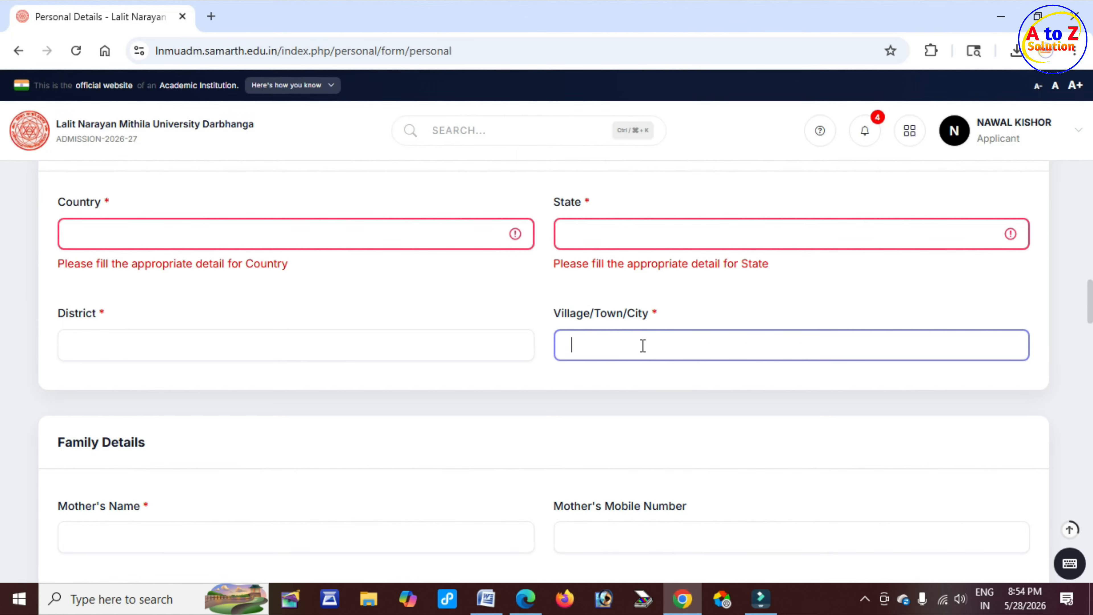
pyautogui.scroll(-3, 643, 346)
pyautogui.moveTo(69, 281); pyautogui.dragTo(187, 315)
pyautogui.scroll(-2, 189, 318)
pyautogui.moveTo(73, 296); pyautogui.dragTo(139, 345)
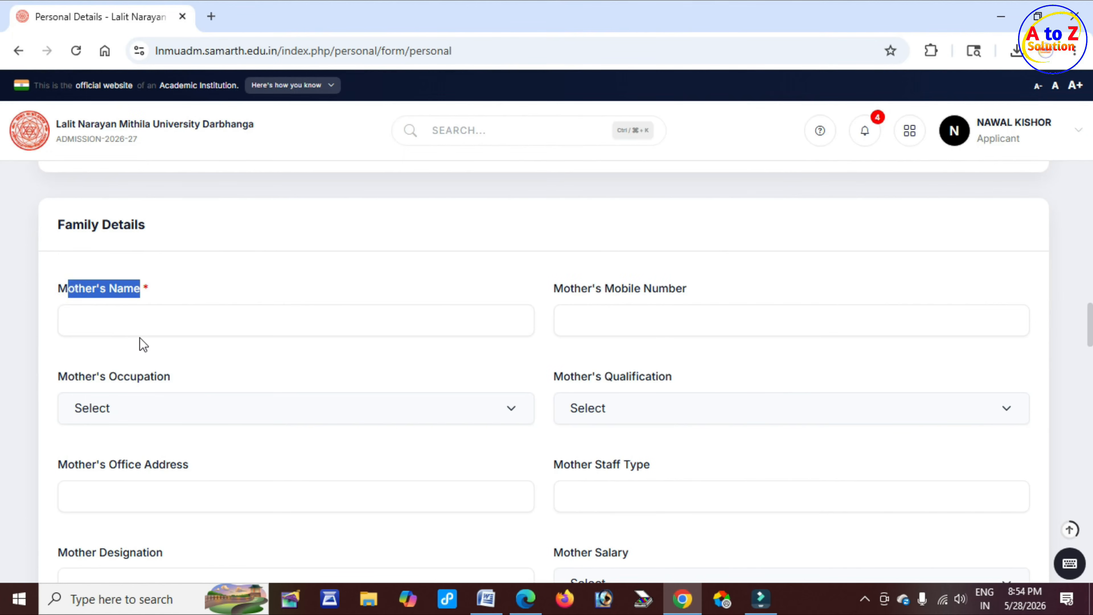
pyautogui.click(142, 332)
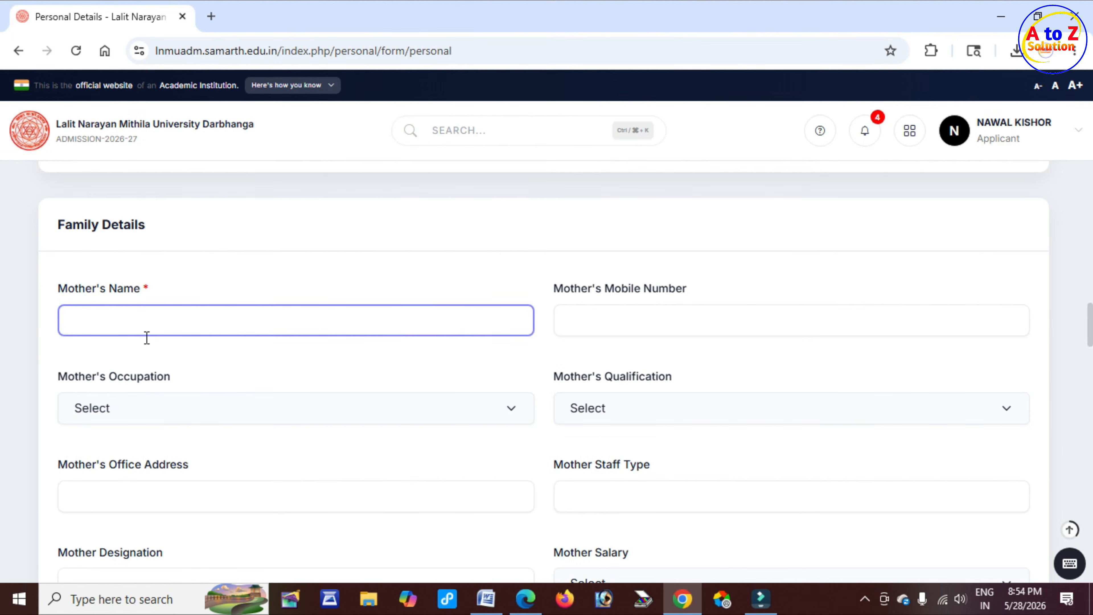
pyautogui.moveTo(578, 288); pyautogui.dragTo(629, 324)
pyautogui.click(629, 324)
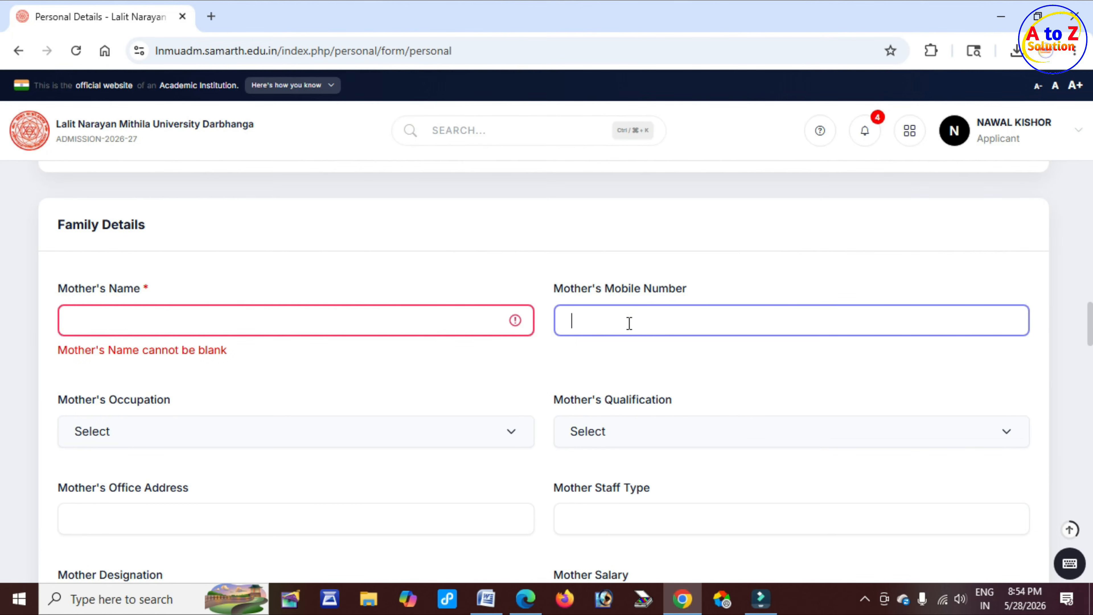
# Set the mother's occupation to Home Maker
pyautogui.scroll(-3, 503, 345)
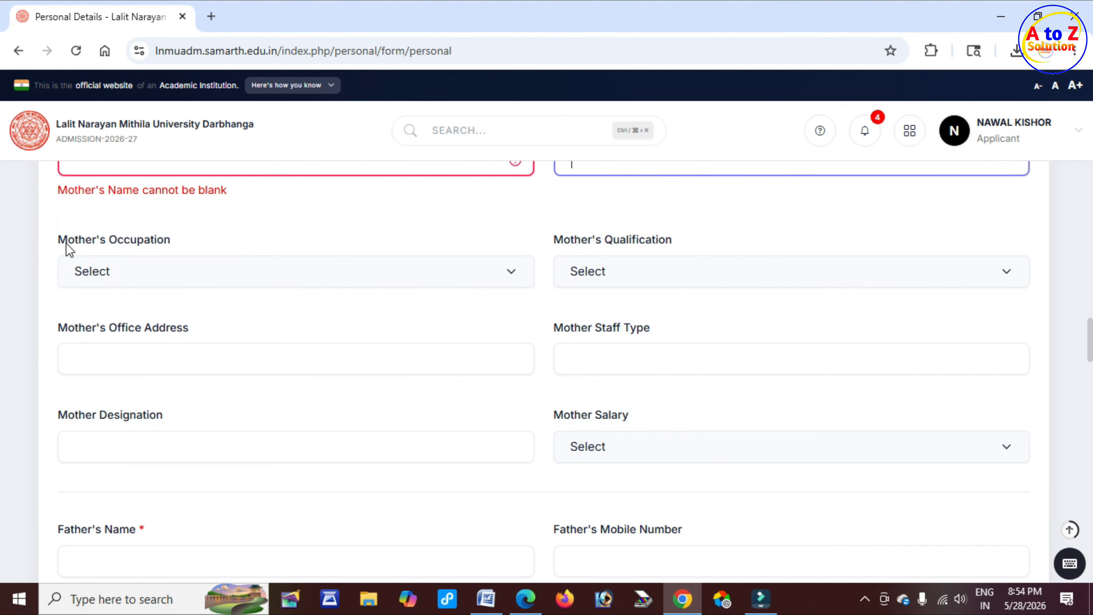
pyautogui.moveTo(67, 245); pyautogui.dragTo(179, 248)
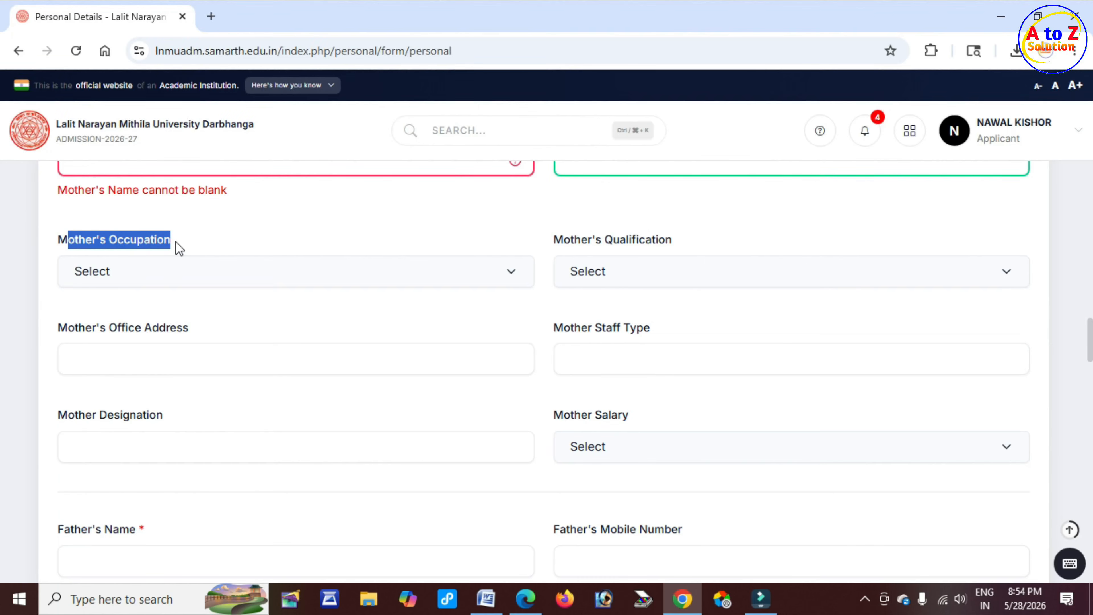
pyautogui.click(177, 282)
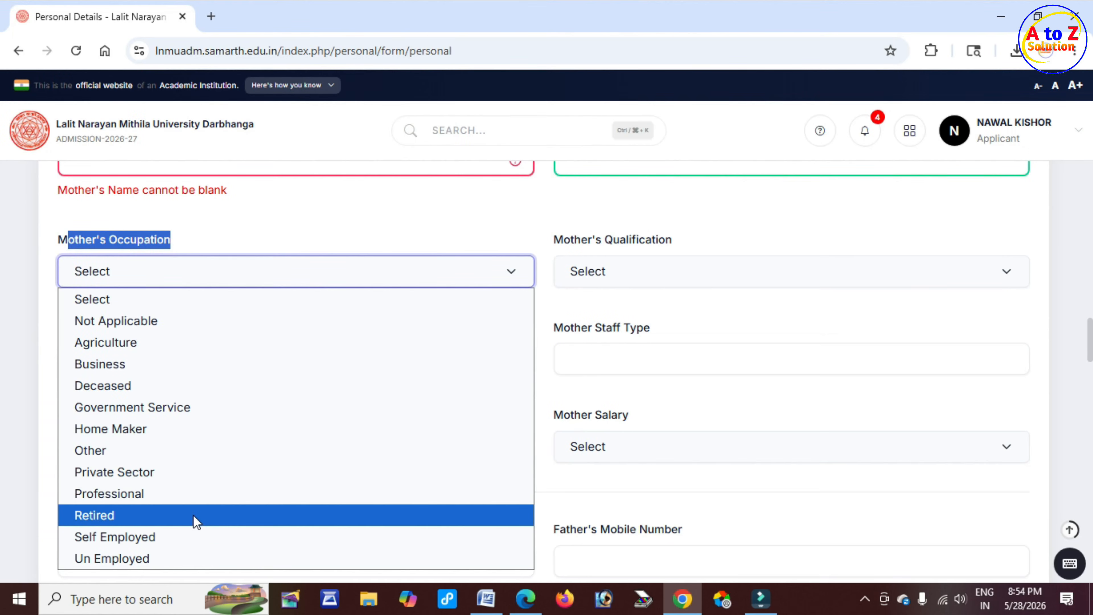
pyautogui.click(166, 429)
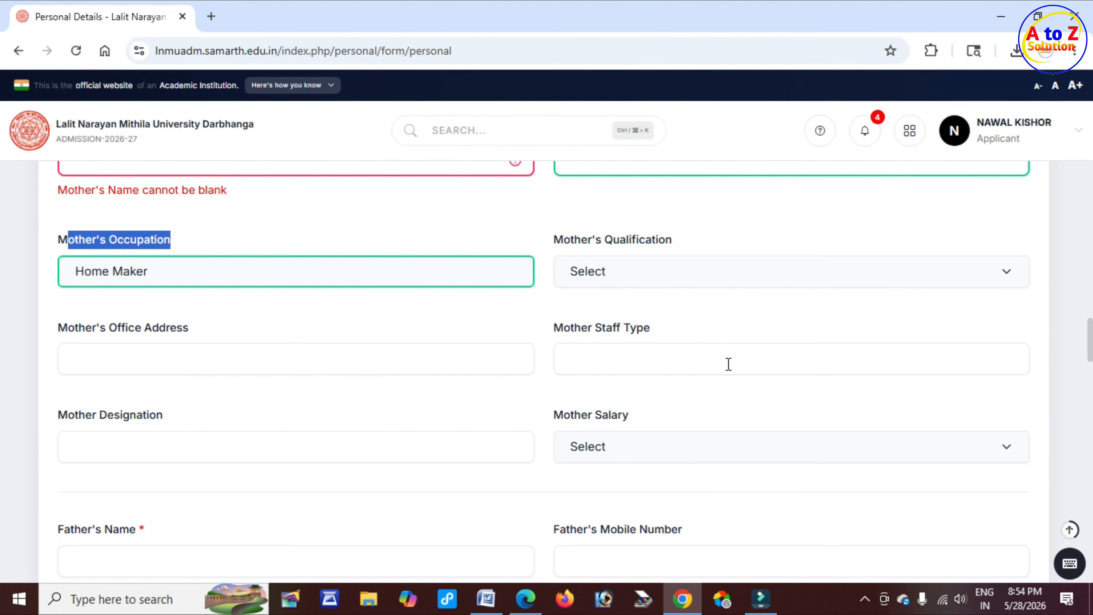
# Set the mother's qualification to None
pyautogui.moveTo(563, 240); pyautogui.dragTo(667, 246)
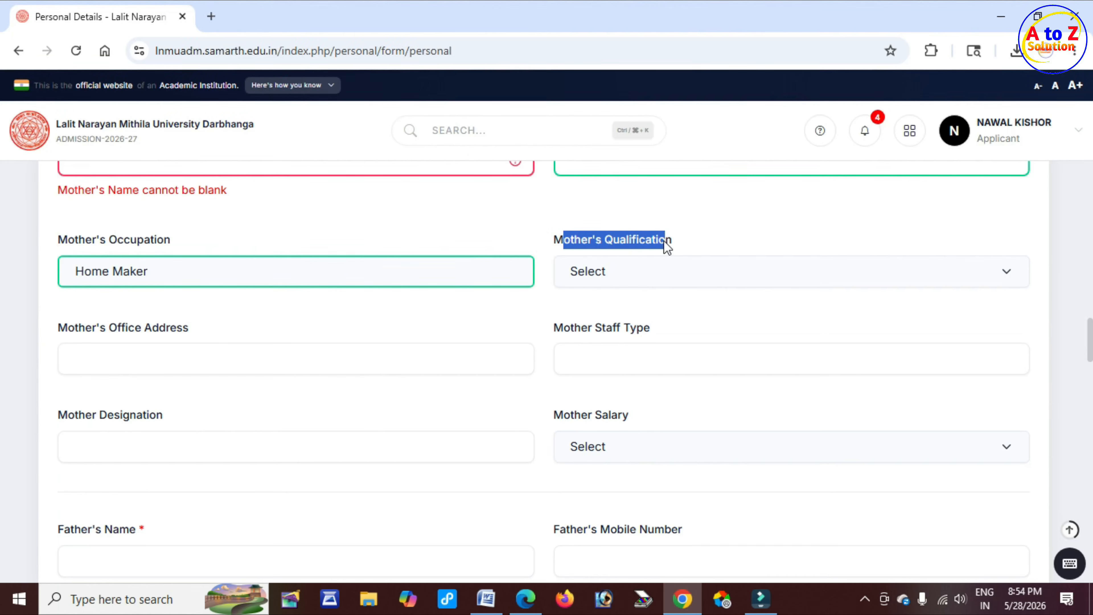
pyautogui.click(647, 277)
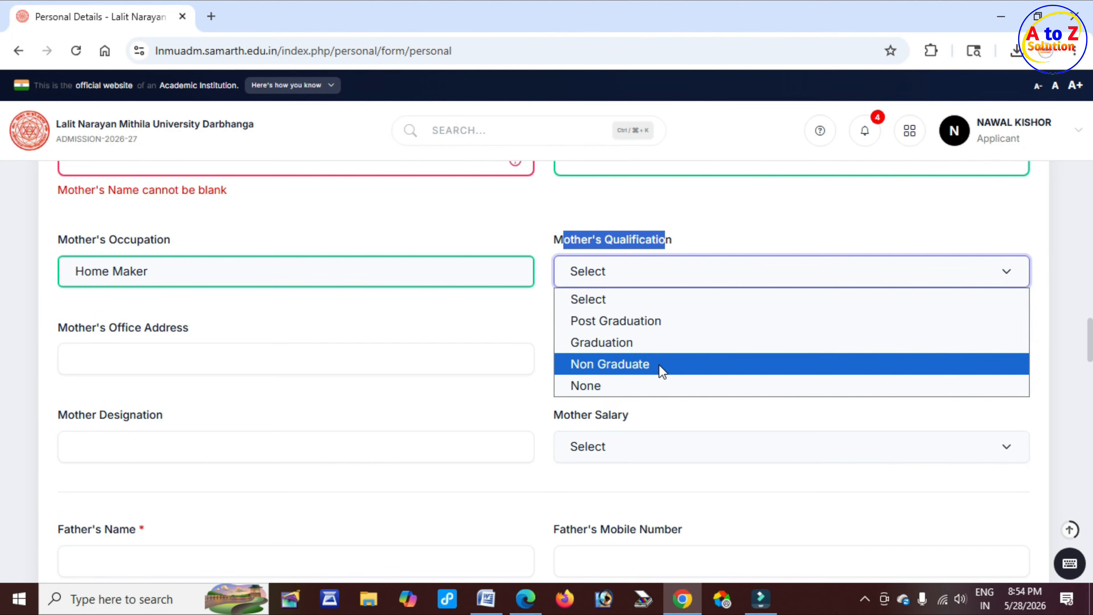
pyautogui.click(613, 387)
# Examine the mother's office address, father's name and father's mobile number fields
pyautogui.moveTo(74, 331); pyautogui.dragTo(189, 329)
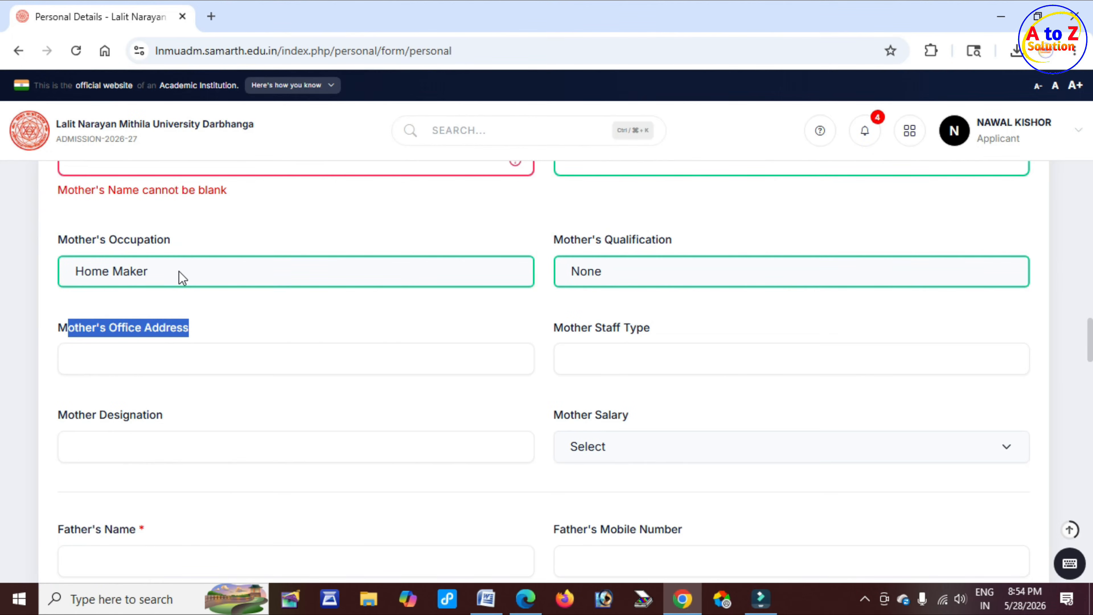
pyautogui.click(179, 271)
pyautogui.click(270, 241)
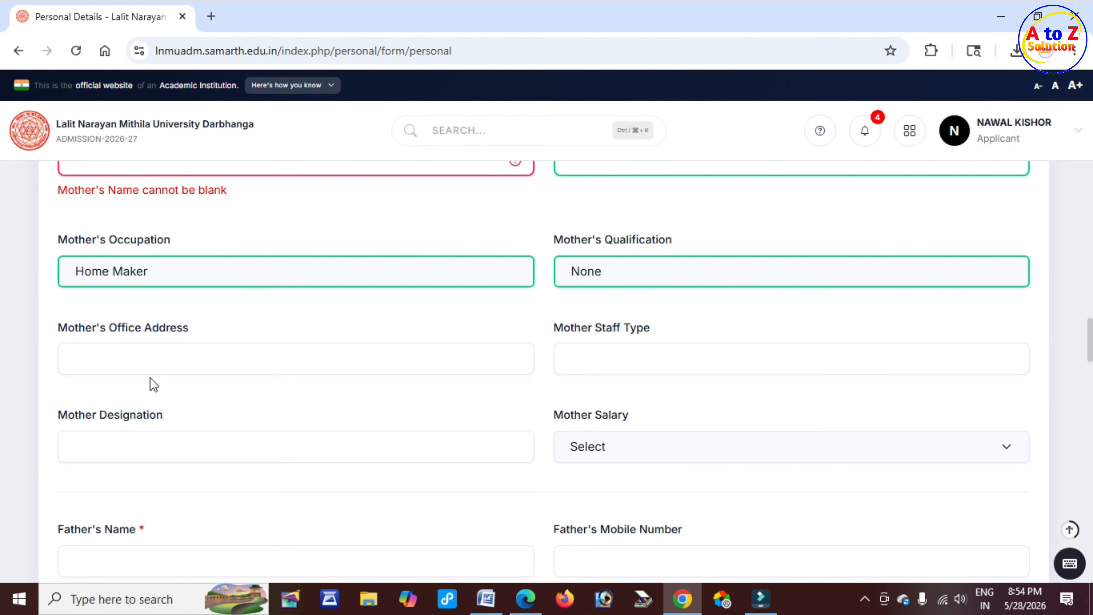
pyautogui.click(146, 361)
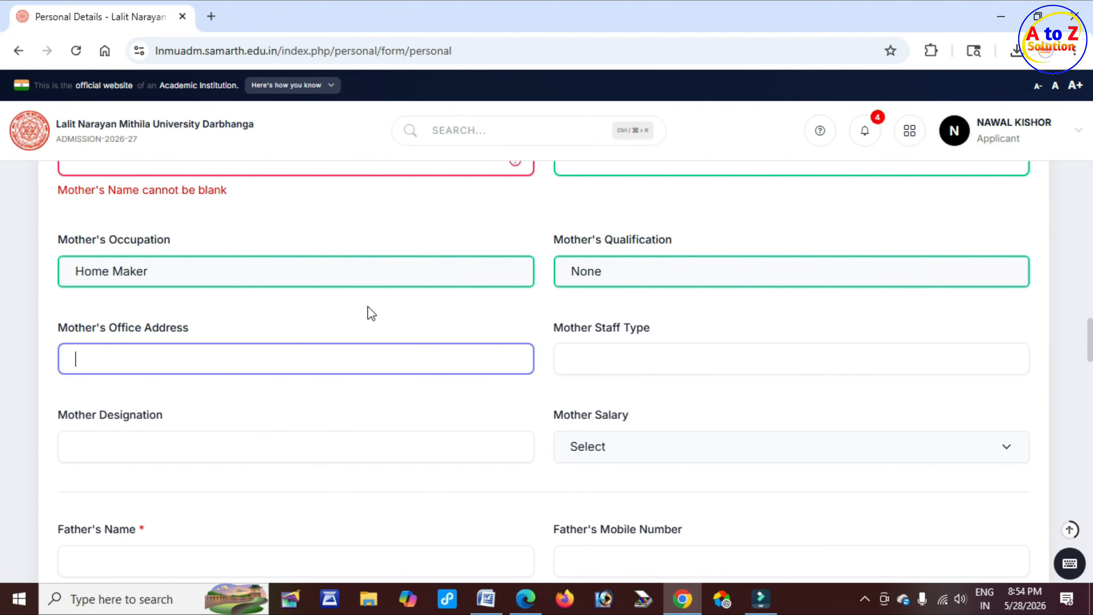
pyautogui.scroll(-3, 570, 355)
pyautogui.scroll(-1, 570, 356)
pyautogui.moveTo(65, 289); pyautogui.dragTo(138, 293)
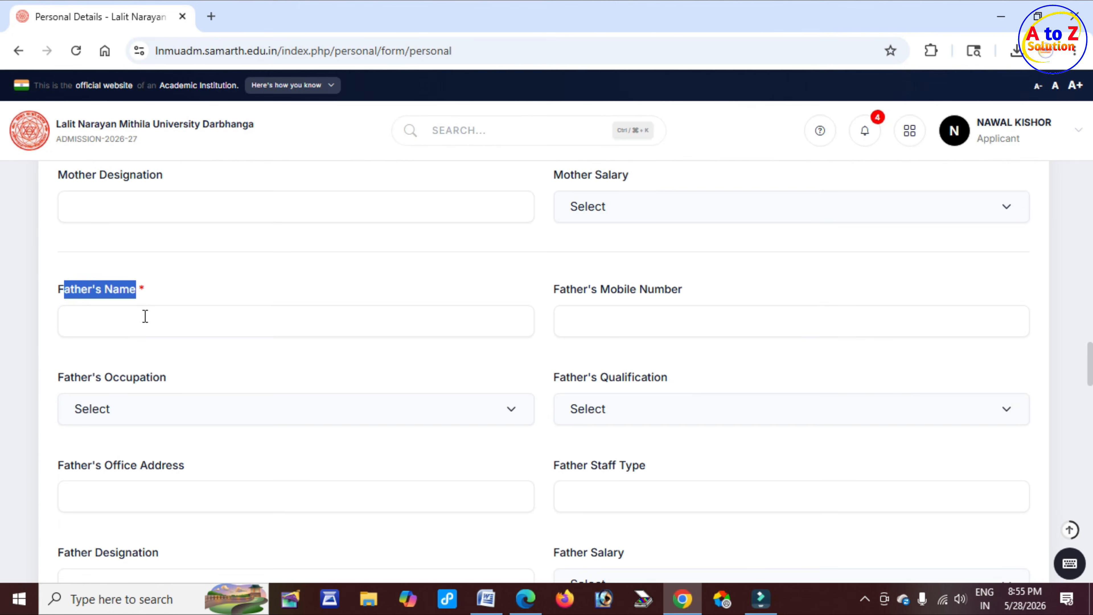
pyautogui.click(139, 321)
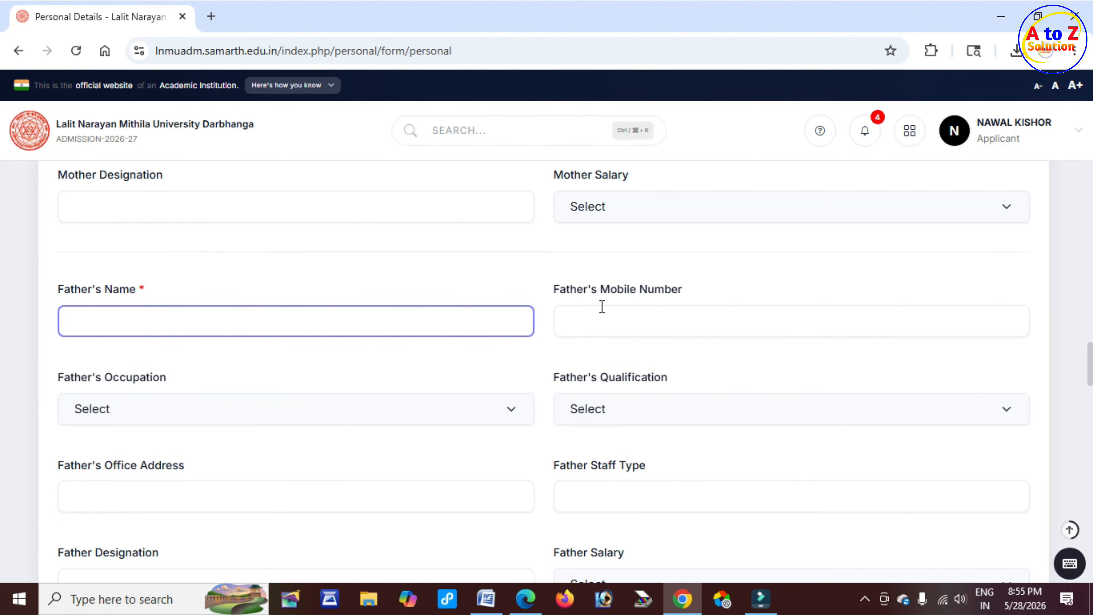
pyautogui.moveTo(578, 289); pyautogui.dragTo(673, 288)
pyautogui.click(641, 321)
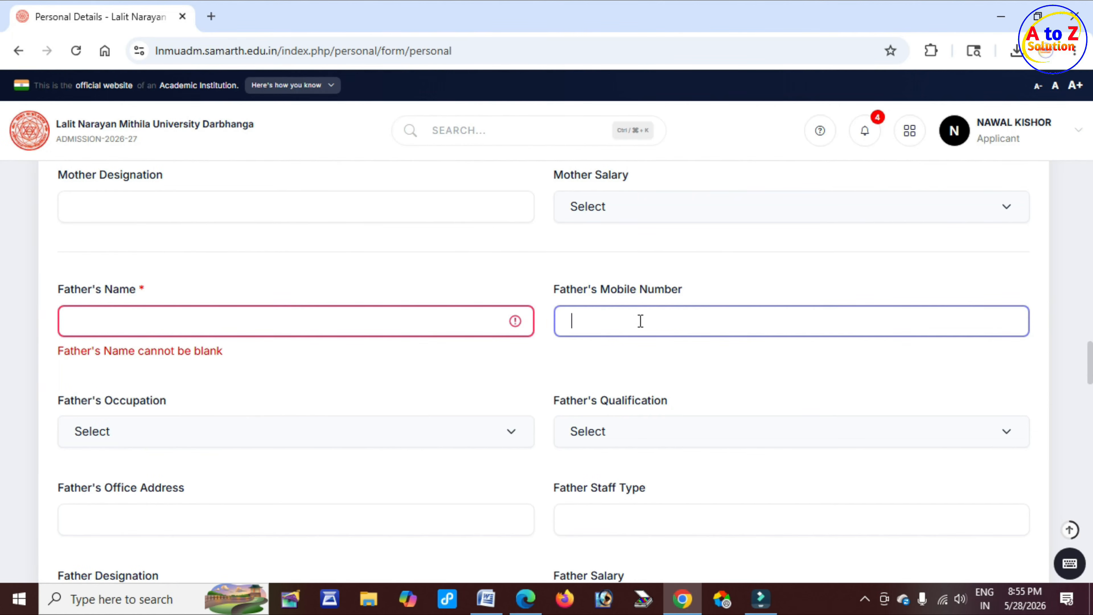
# Set the father's occupation to Agriculture
pyautogui.scroll(-1, 186, 379)
pyautogui.moveTo(75, 321); pyautogui.dragTo(171, 323)
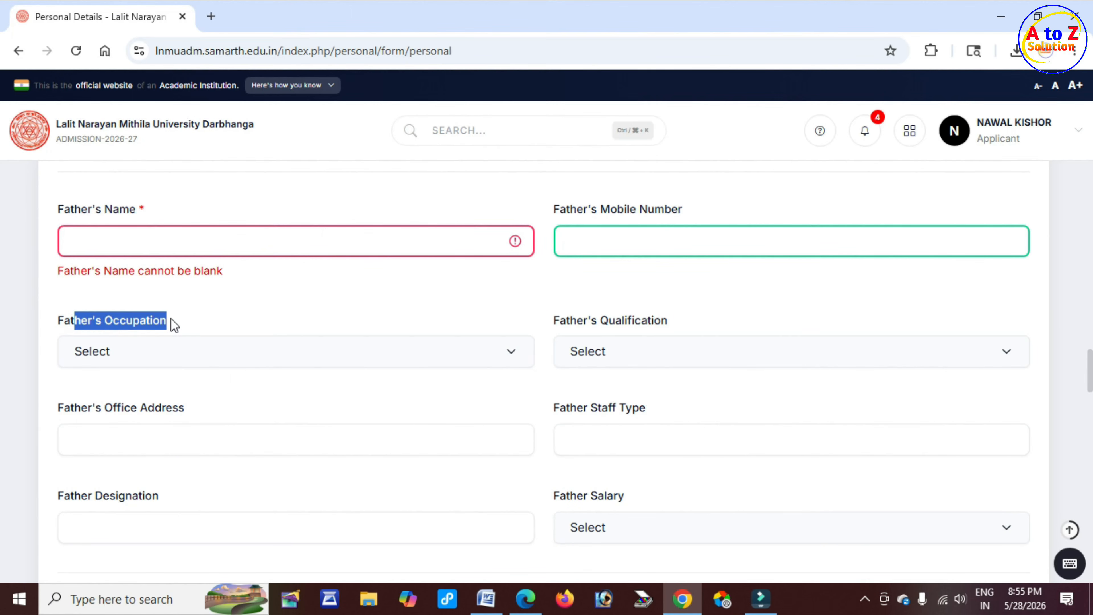
pyautogui.click(172, 359)
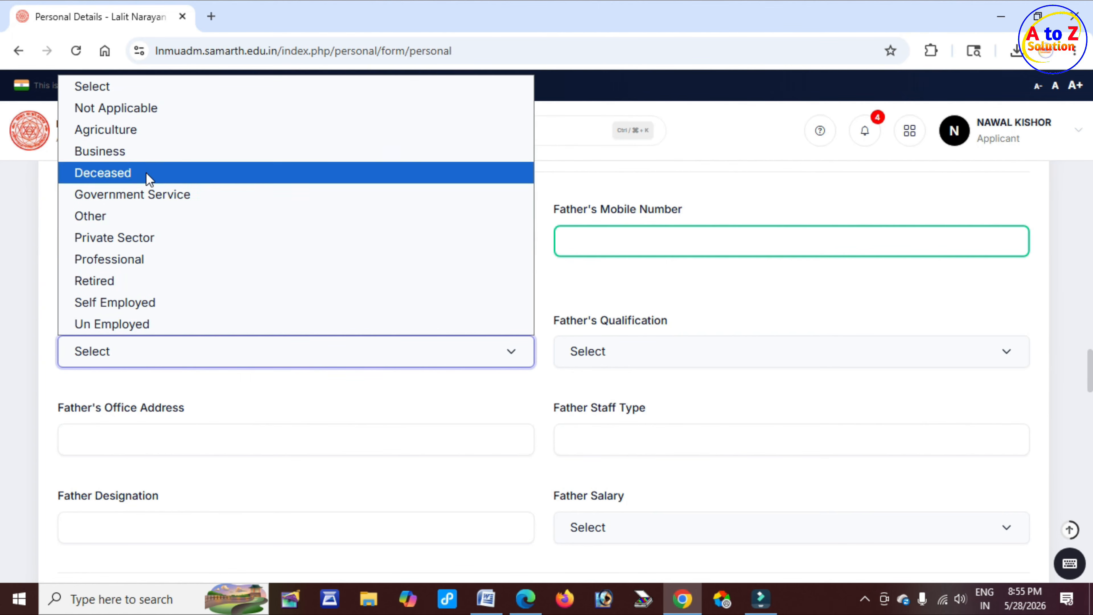
pyautogui.click(151, 130)
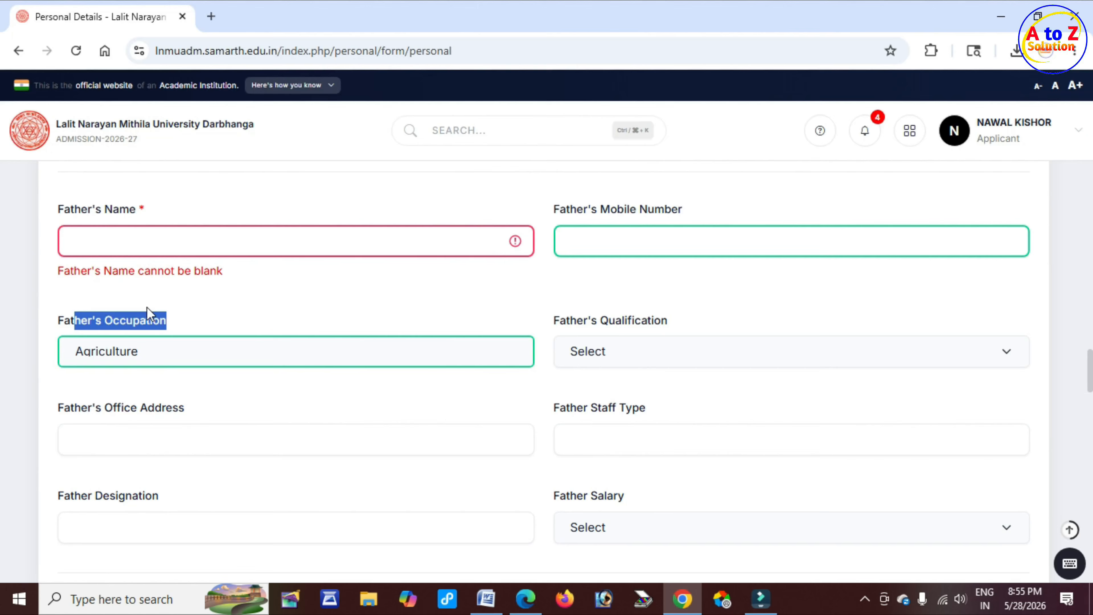
# Set the father's qualification to None
pyautogui.click(330, 306)
pyautogui.click(562, 320)
pyautogui.moveTo(562, 320); pyautogui.dragTo(666, 324)
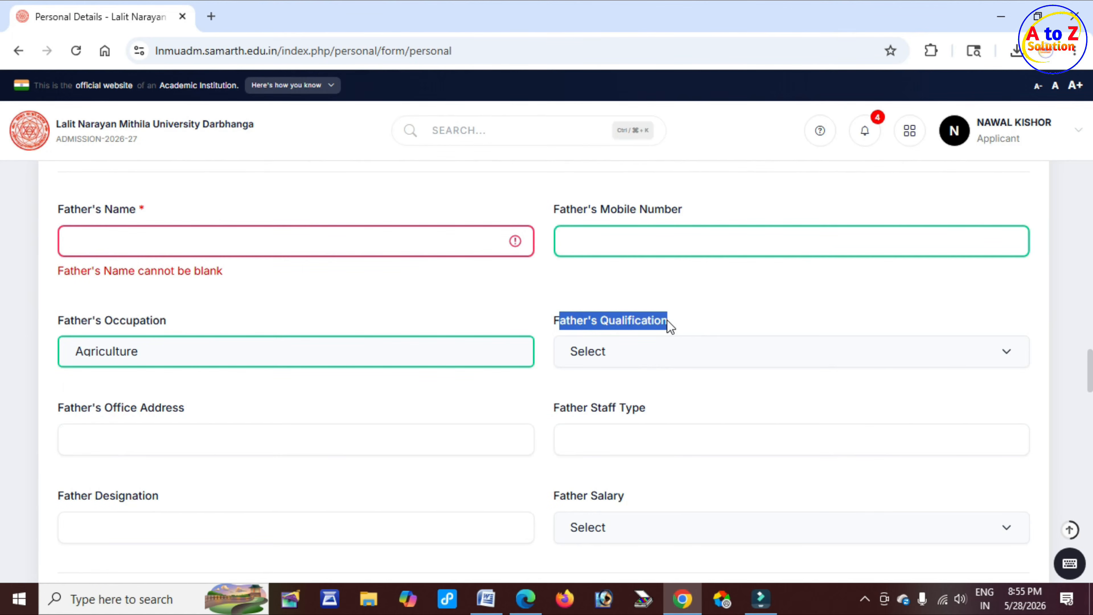
pyautogui.click(630, 355)
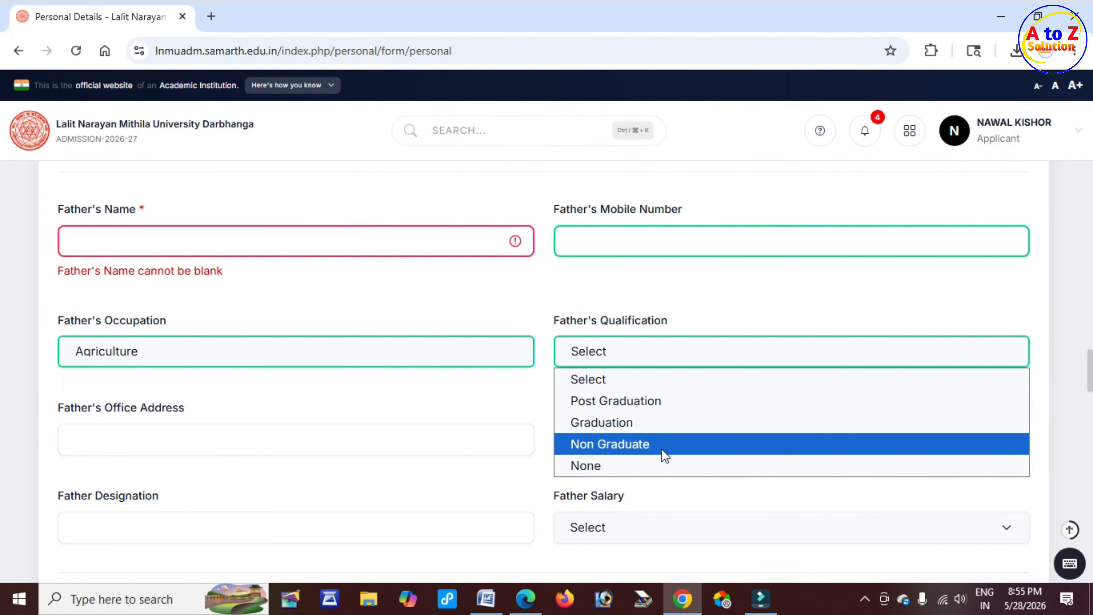
pyautogui.click(622, 466)
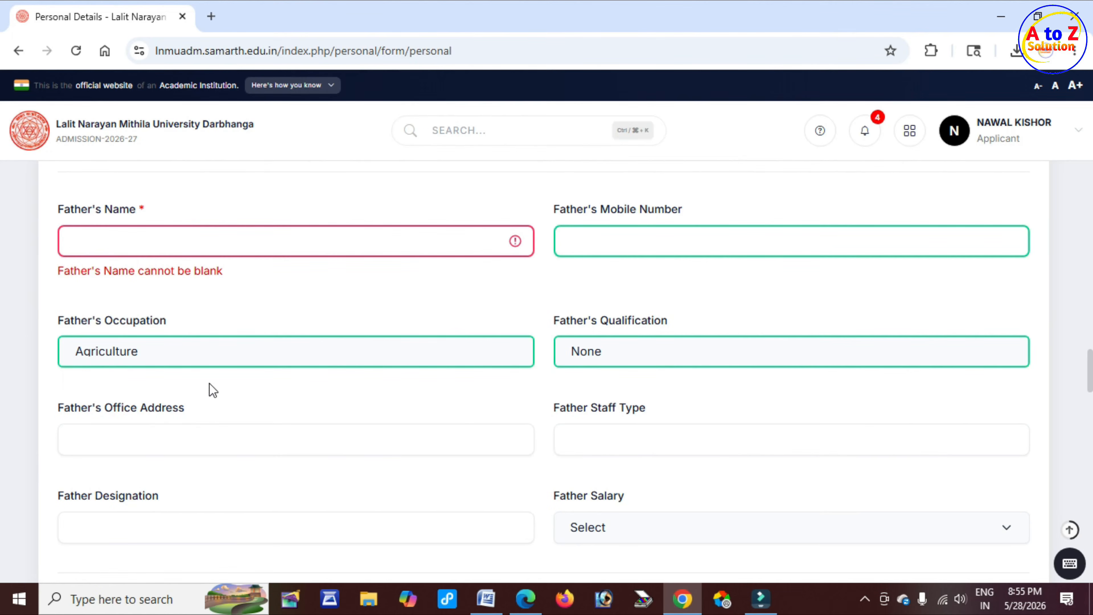
# Examine the father's office address and the emergency contact number fields
pyautogui.moveTo(70, 321); pyautogui.dragTo(189, 319)
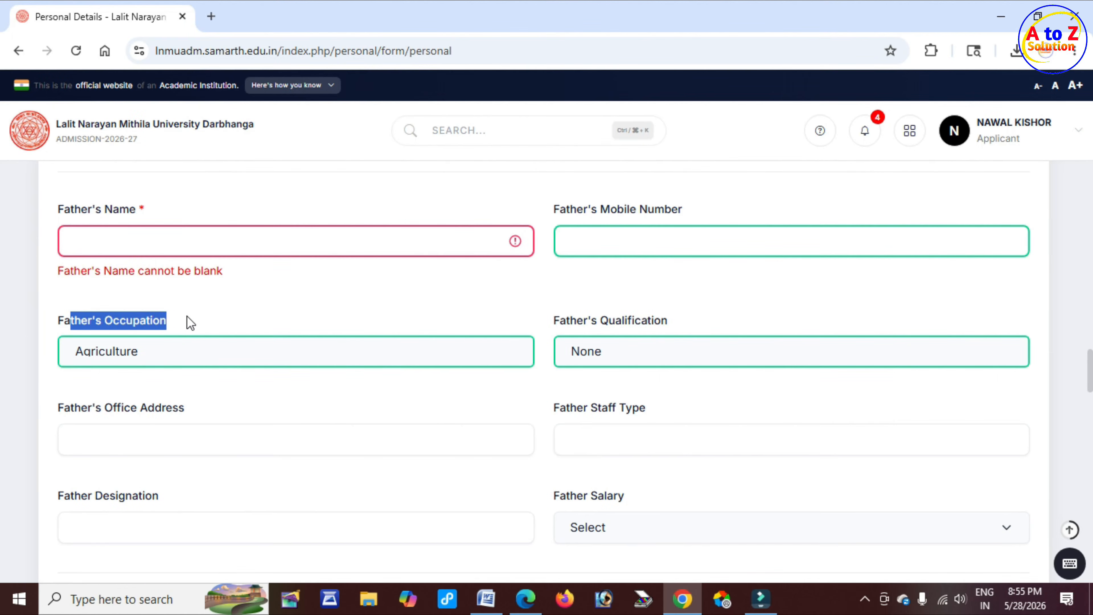
pyautogui.moveTo(102, 410); pyautogui.dragTo(225, 415)
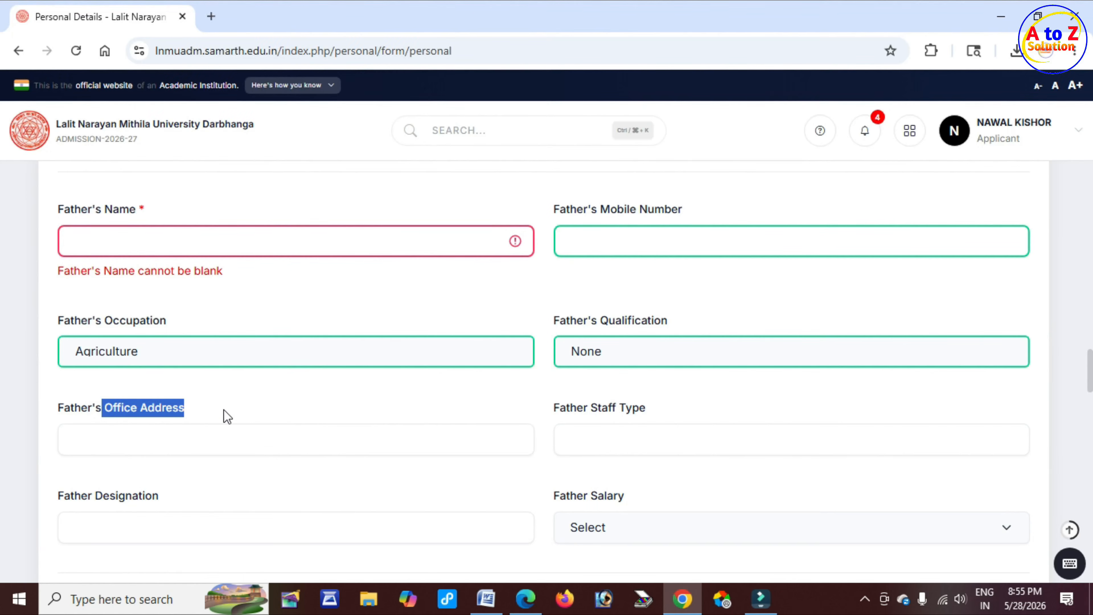
pyautogui.scroll(-3, 349, 398)
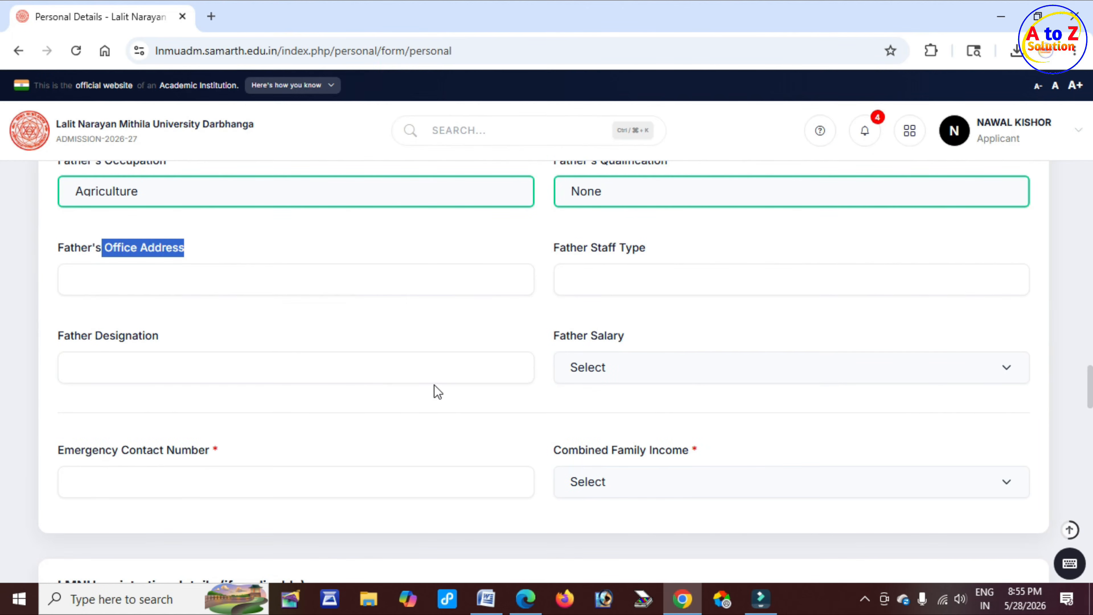
pyautogui.scroll(-2, 434, 388)
pyautogui.moveTo(81, 370); pyautogui.dragTo(214, 371)
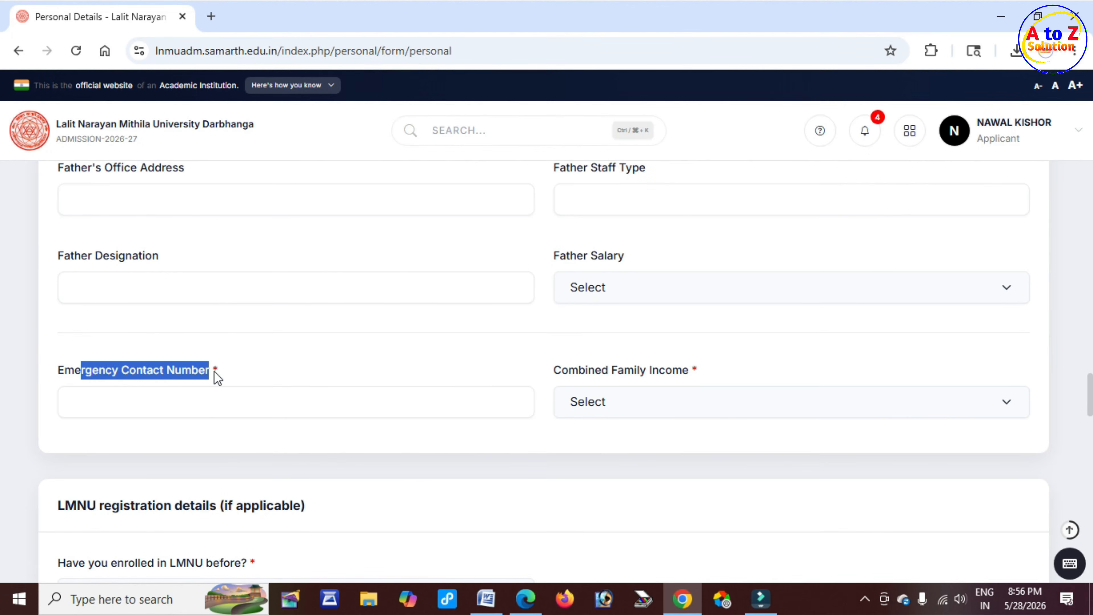
pyautogui.click(208, 401)
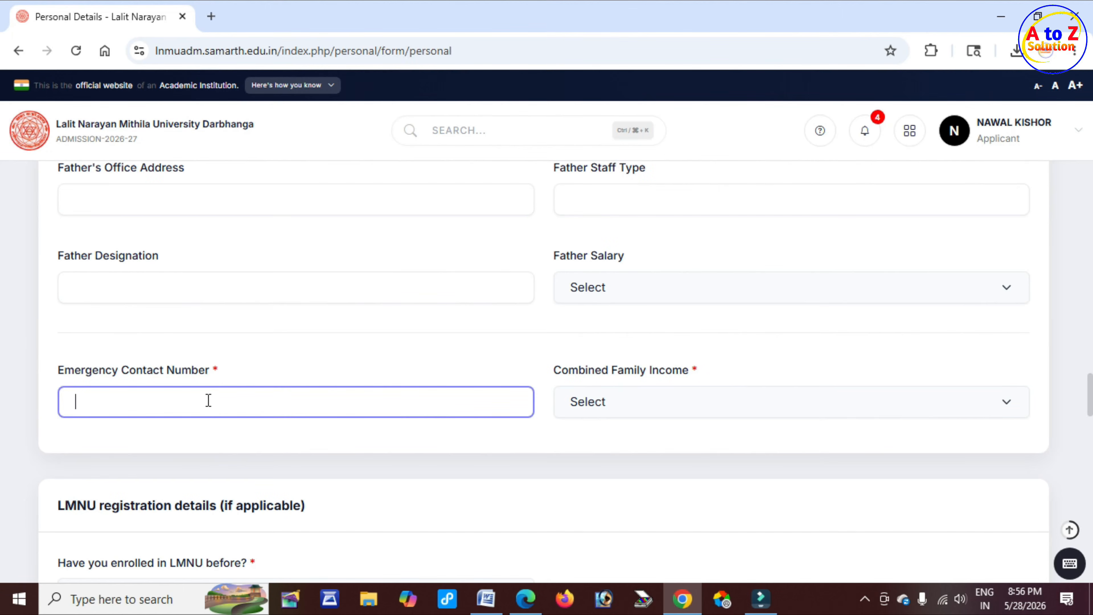
pyautogui.moveTo(200, 373); pyautogui.dragTo(222, 374)
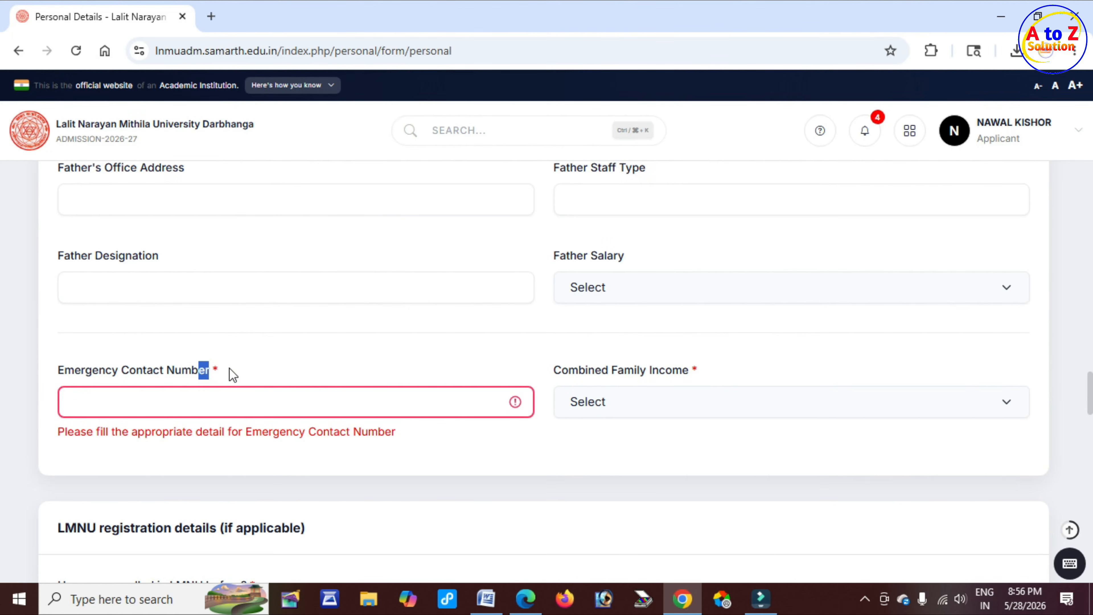
pyautogui.click(229, 369)
# Set the combined family income to Less than 1,00,000
pyautogui.moveTo(551, 370); pyautogui.dragTo(691, 369)
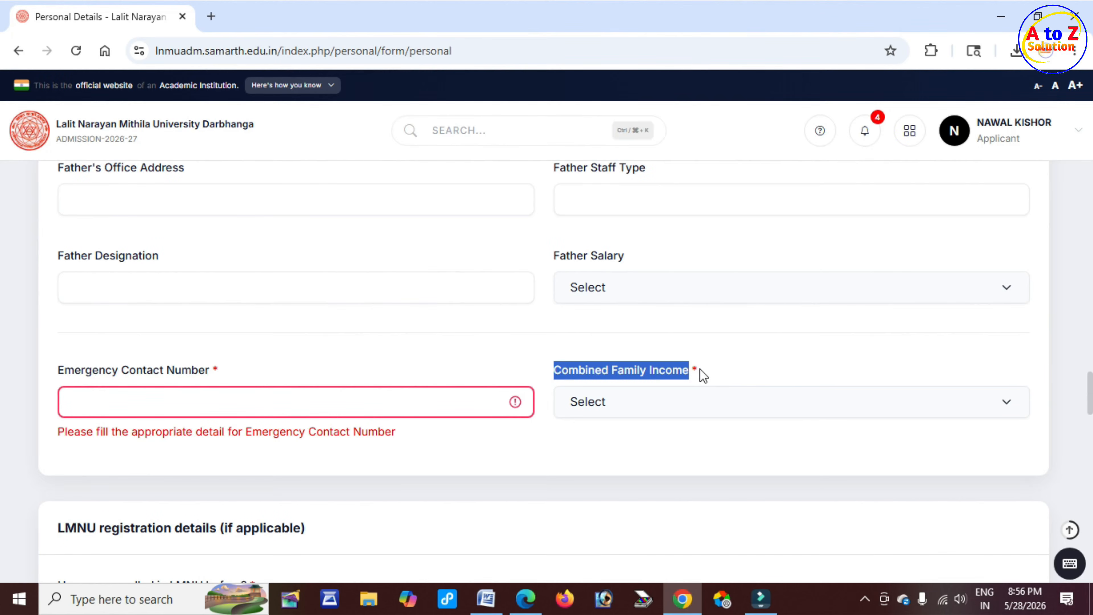
pyautogui.click(641, 407)
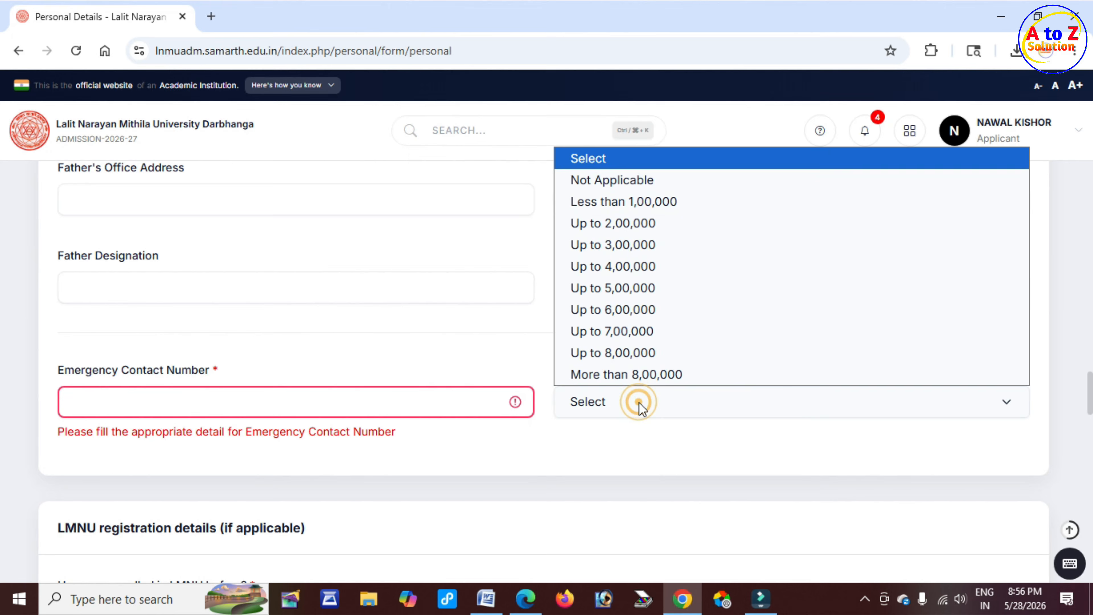
pyautogui.click(689, 204)
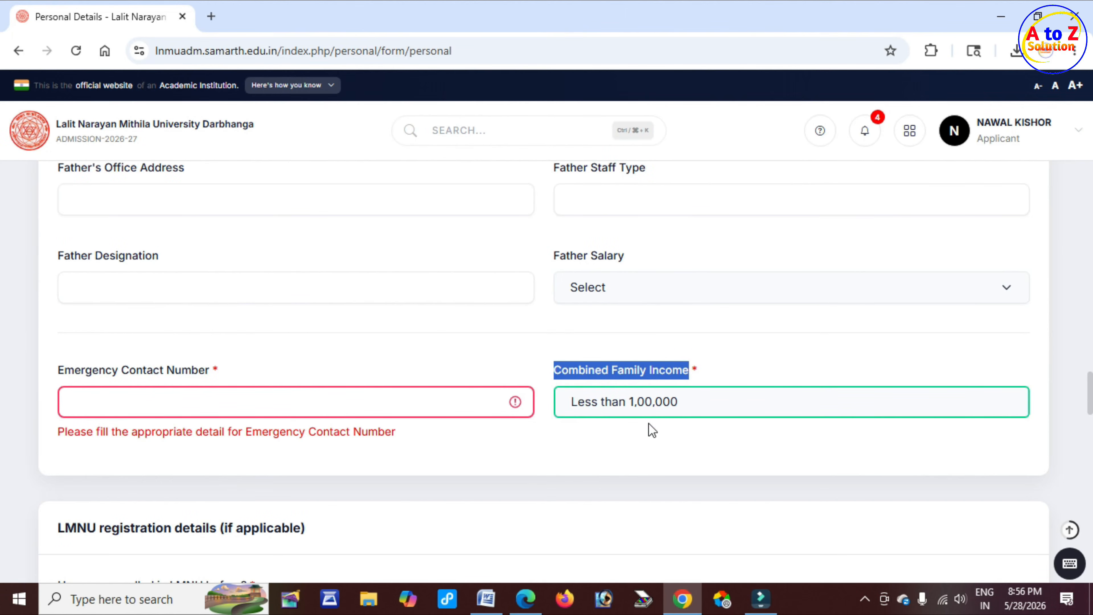
# Answer No to whether the applicant has enrolled in LMNU before
pyautogui.scroll(-5, 449, 437)
pyautogui.moveTo(59, 287); pyautogui.dragTo(286, 288)
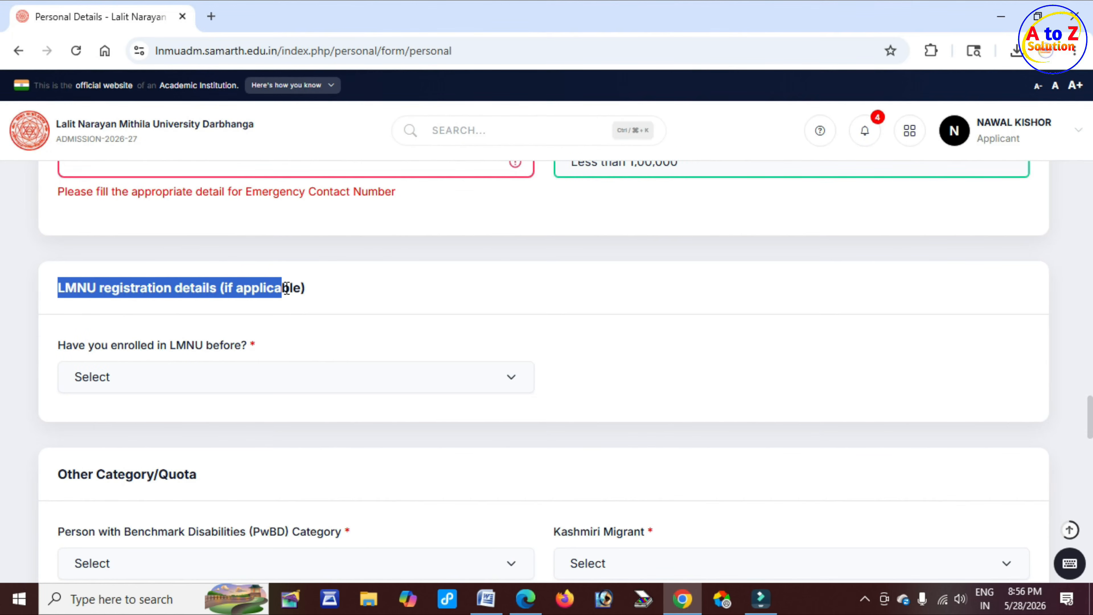
pyautogui.click(152, 351)
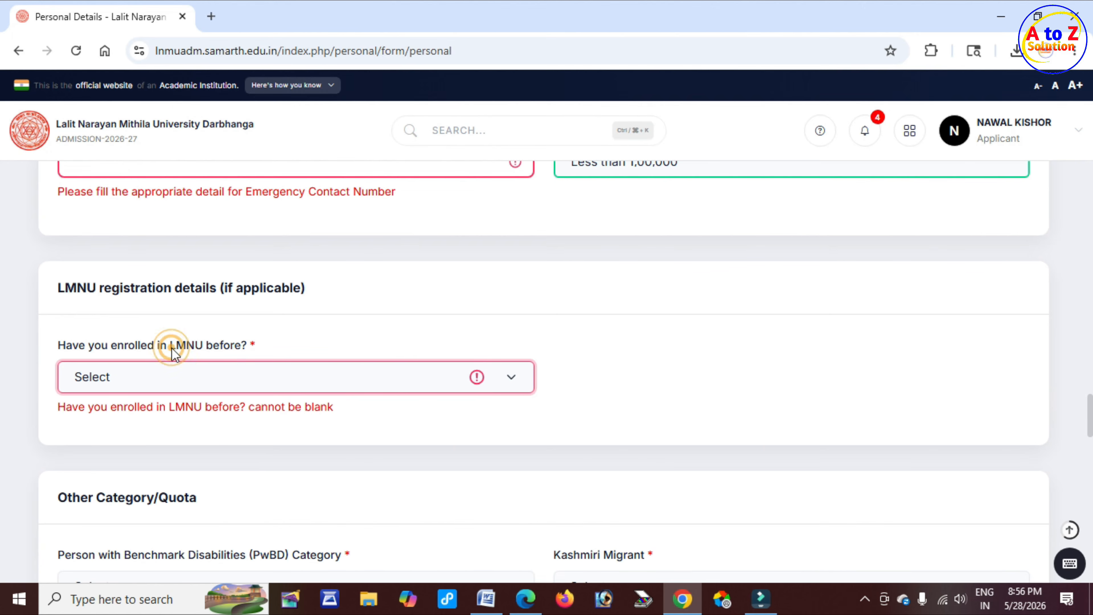
pyautogui.moveTo(171, 348); pyautogui.dragTo(194, 347)
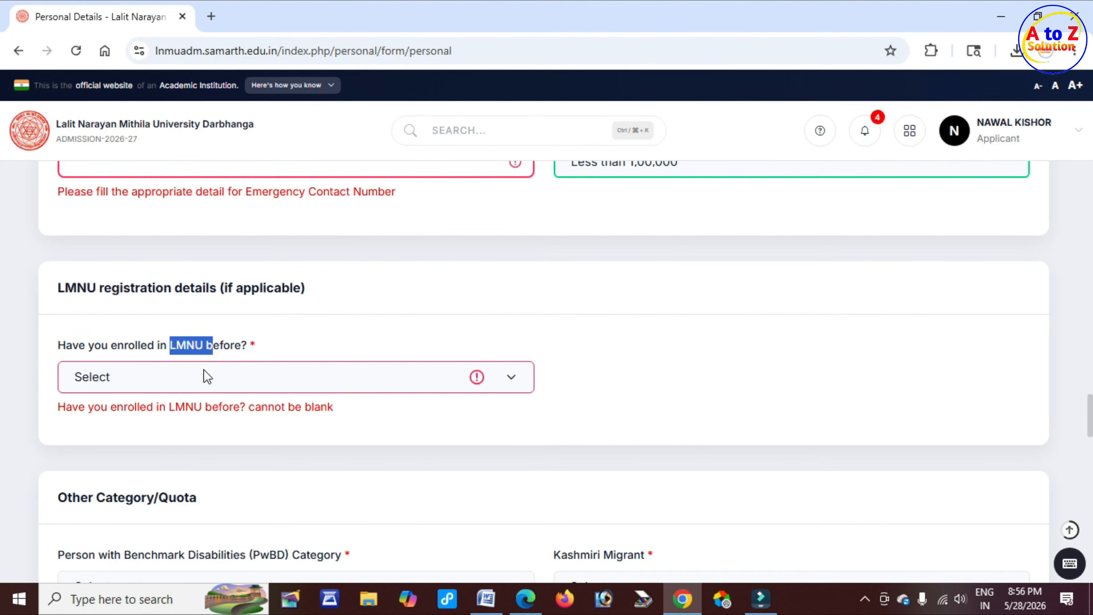
pyautogui.click(207, 377)
pyautogui.click(150, 447)
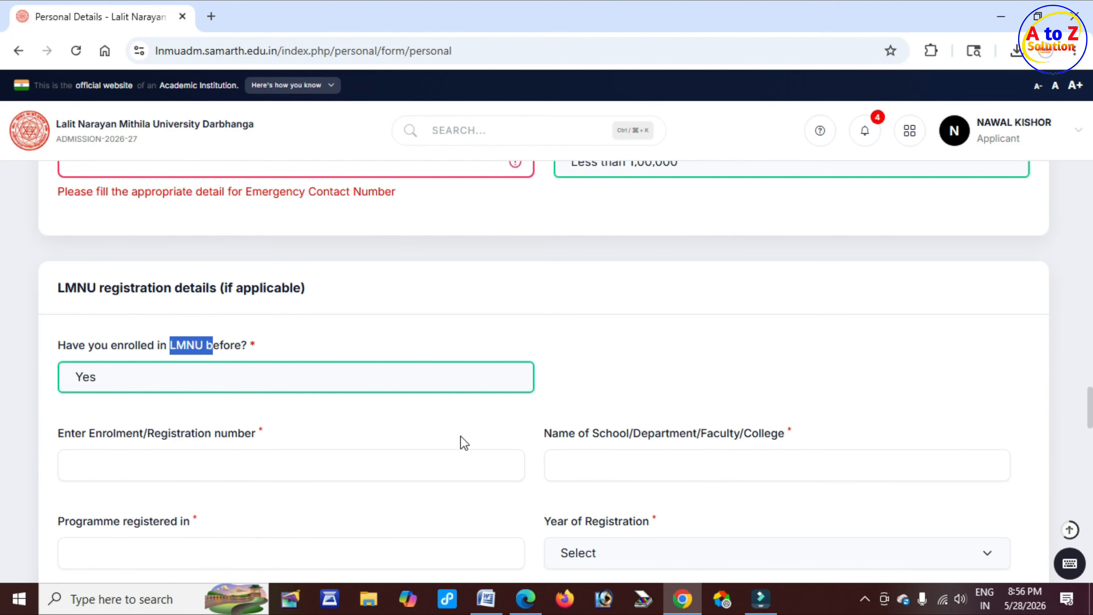
pyautogui.click(288, 377)
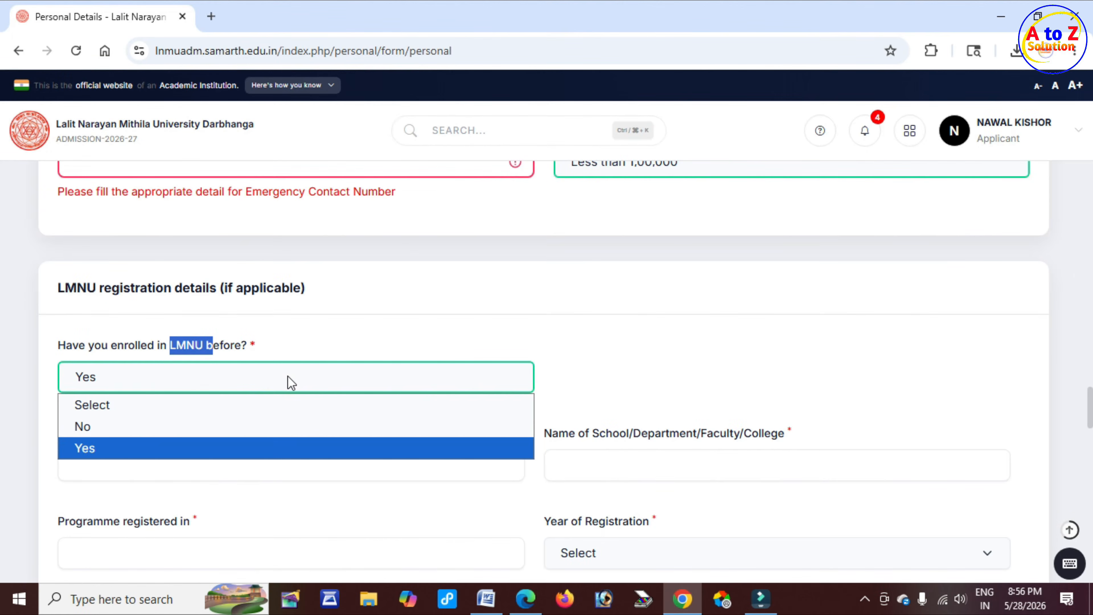
pyautogui.click(195, 426)
# Set the Person with Benchmark Disabilities (PwBD) Category to Not Applicable
pyautogui.scroll(-2, 430, 422)
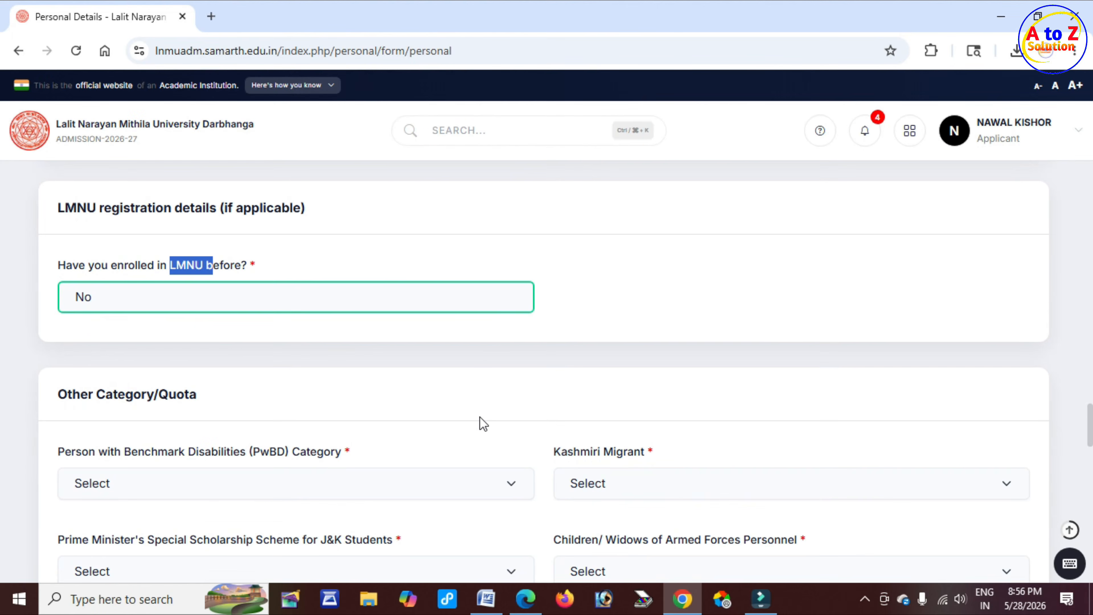
pyautogui.scroll(-2, 230, 407)
pyautogui.moveTo(71, 317); pyautogui.dragTo(323, 331)
pyautogui.scroll(-2, 210, 323)
pyautogui.click(323, 331)
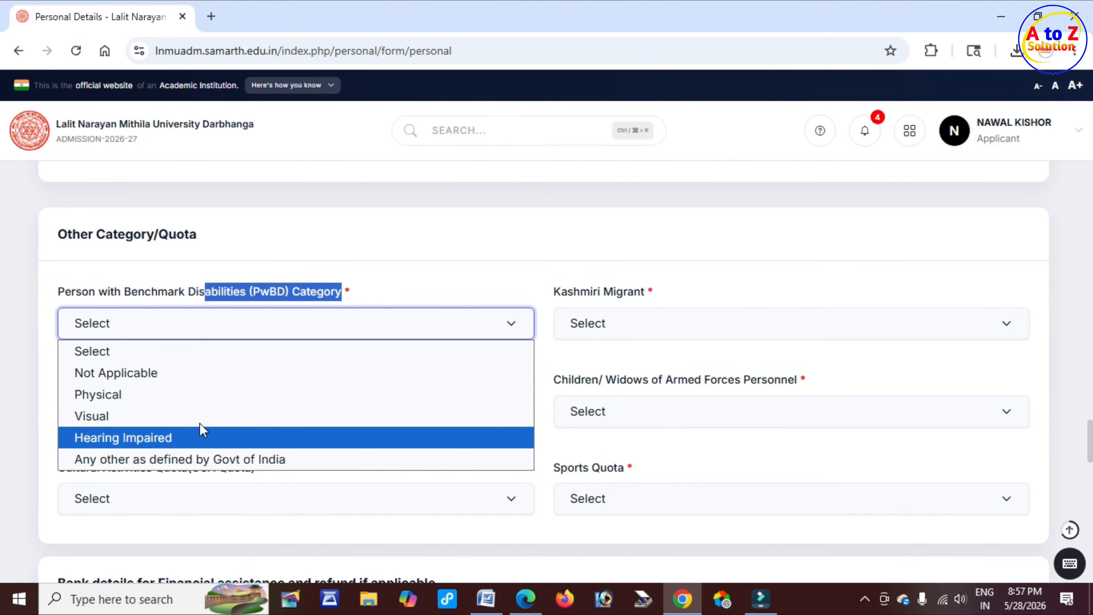
pyautogui.click(163, 374)
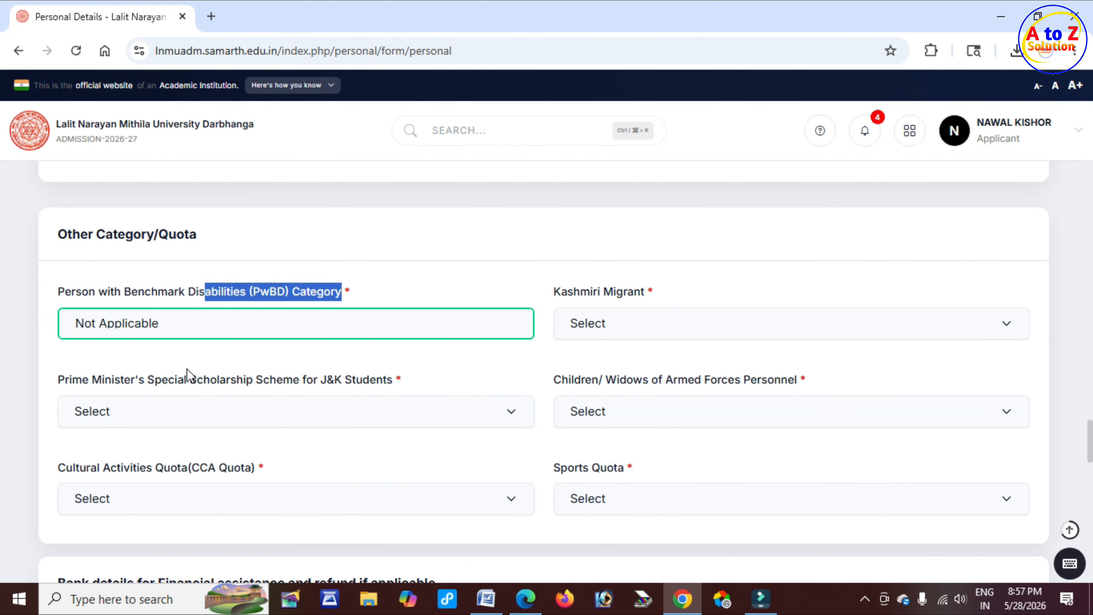
# Set Kashmiri Migrant to Not Applicable
pyautogui.moveTo(569, 293); pyautogui.dragTo(645, 301)
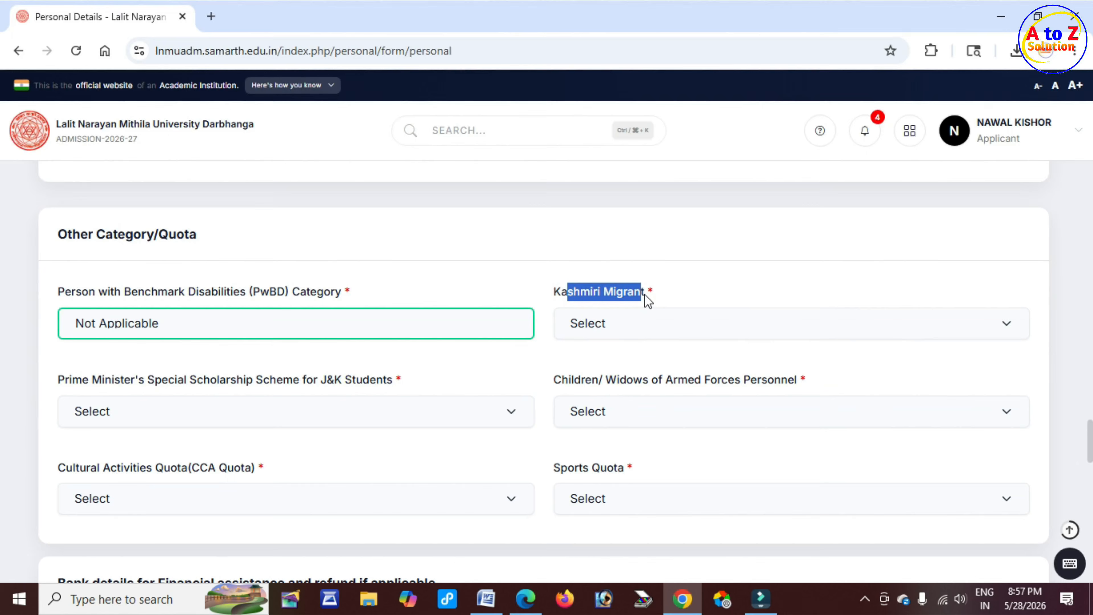
pyautogui.click(639, 329)
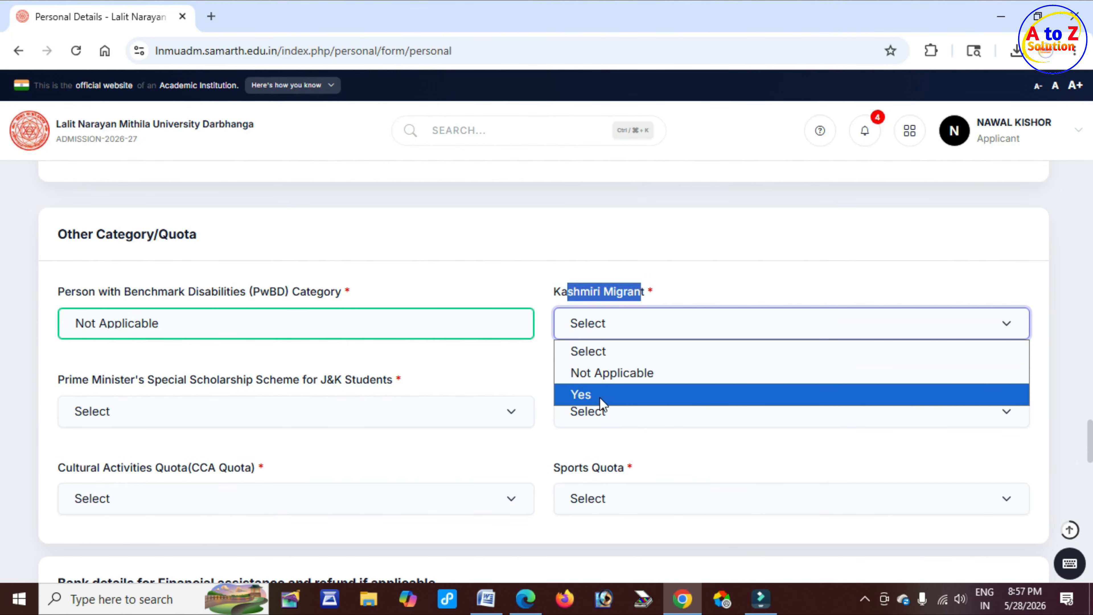
pyautogui.click(628, 373)
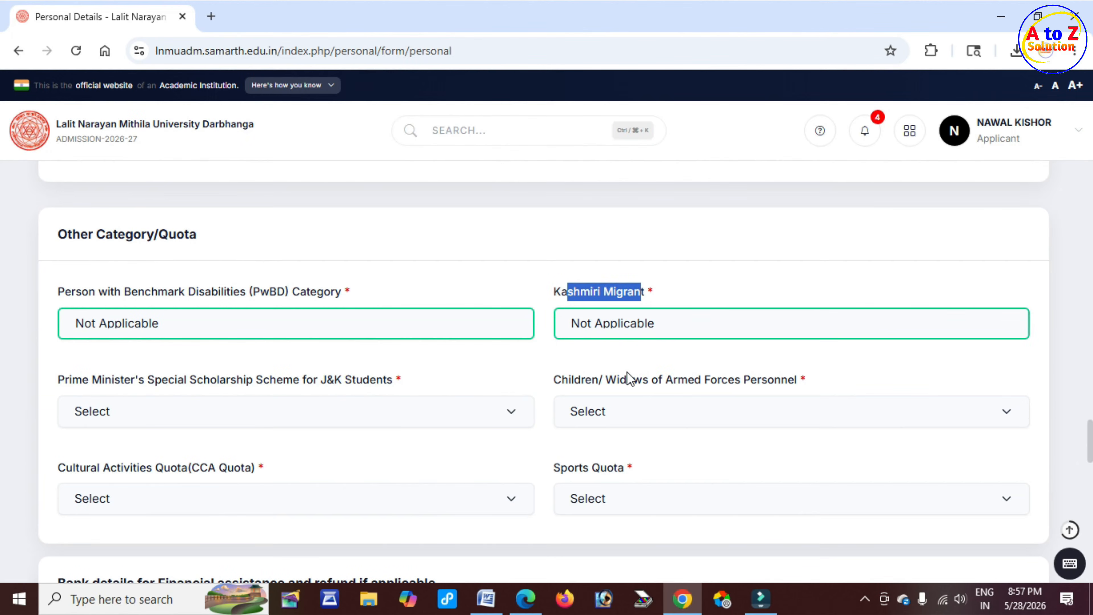
# Set the Prime Minister's Special Scholarship Scheme for J&K Students to Not Applicable
pyautogui.moveTo(58, 379); pyautogui.dragTo(183, 382)
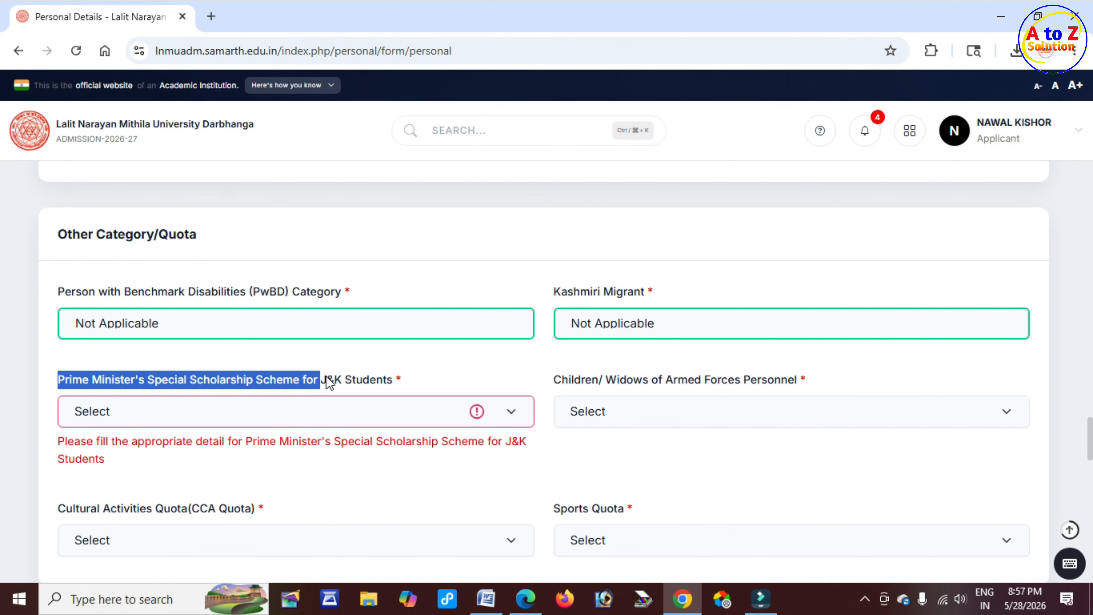
pyautogui.moveTo(328, 381); pyautogui.dragTo(389, 382)
pyautogui.click(422, 377)
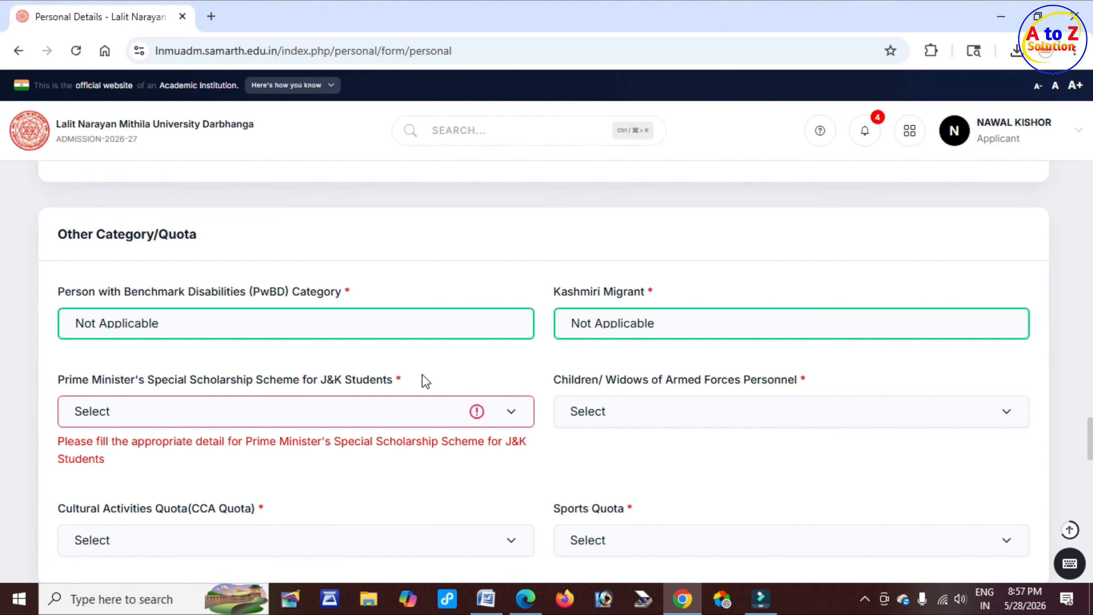
pyautogui.moveTo(126, 378); pyautogui.dragTo(177, 379)
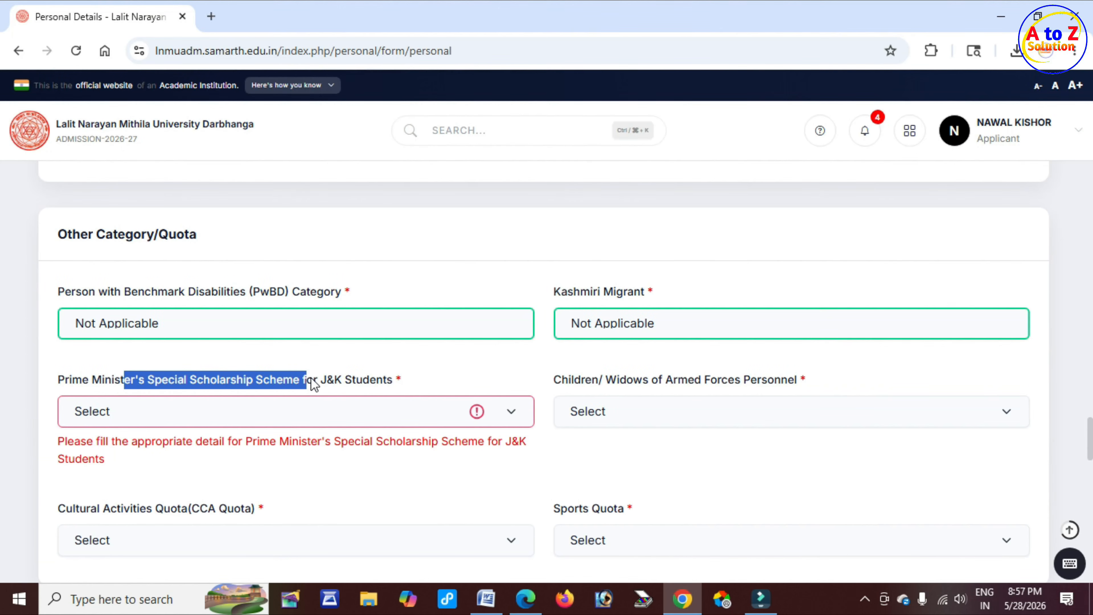
pyautogui.click(261, 415)
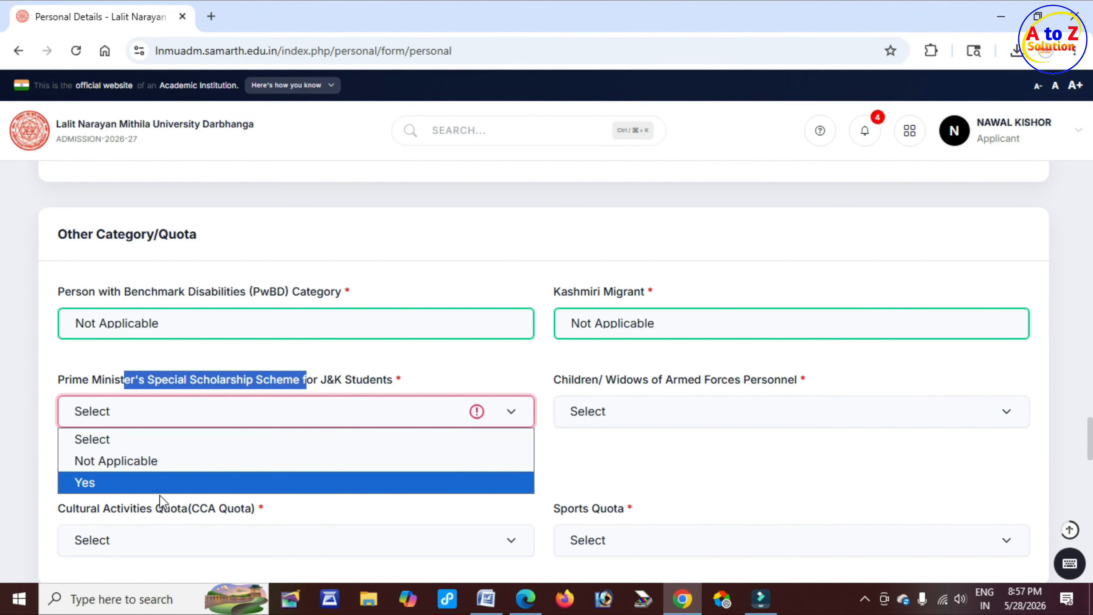
pyautogui.click(159, 462)
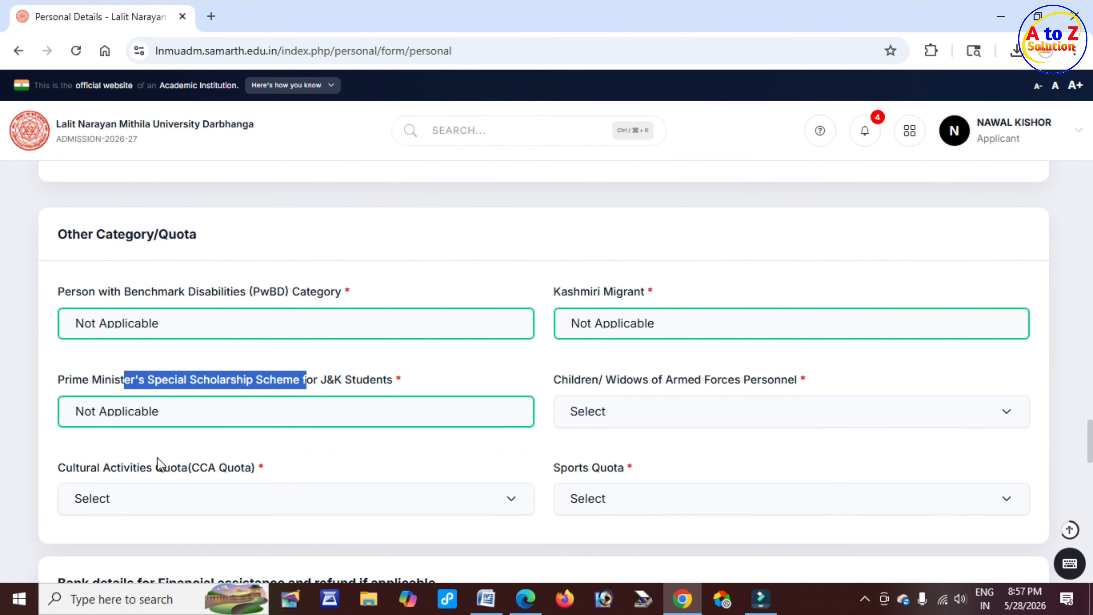
# Set Children/ Widows of Armed Forces Personnel to Not Applicable
pyautogui.moveTo(643, 379); pyautogui.dragTo(700, 380)
pyautogui.click(629, 418)
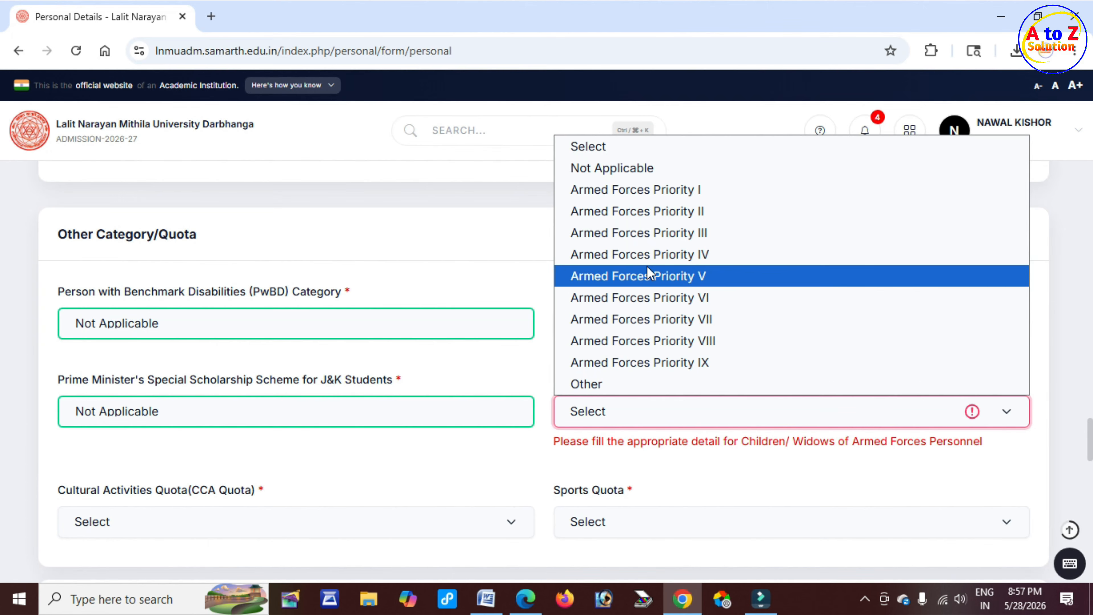
pyautogui.click(643, 169)
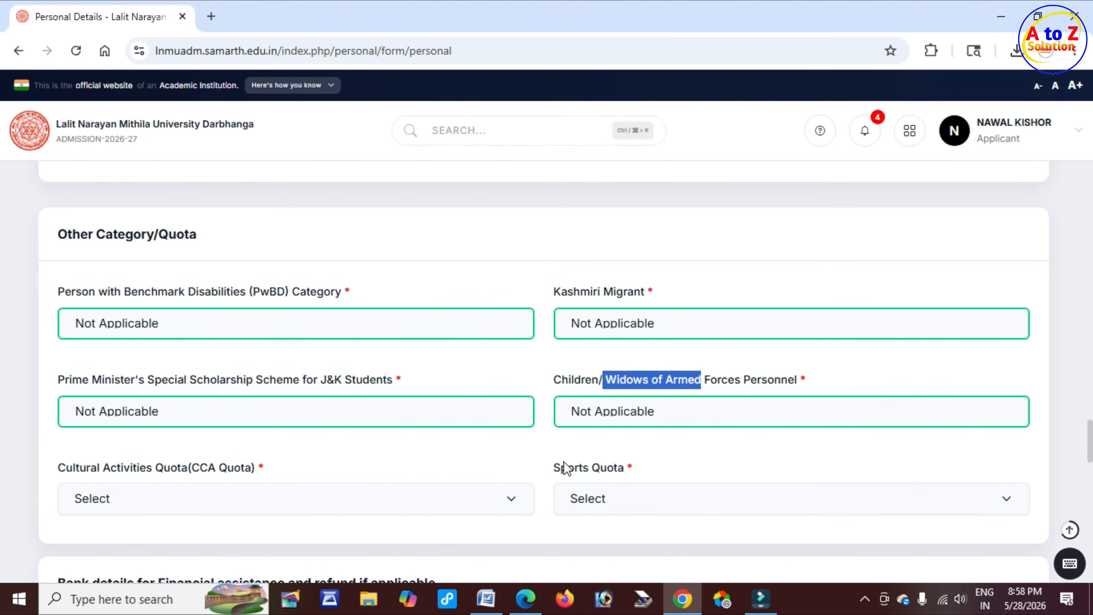
# Set the Cultural Activities Quota (CCA Quota) to Not Applicable
pyautogui.scroll(-2, 566, 467)
pyautogui.moveTo(77, 388); pyautogui.dragTo(212, 393)
pyautogui.click(173, 424)
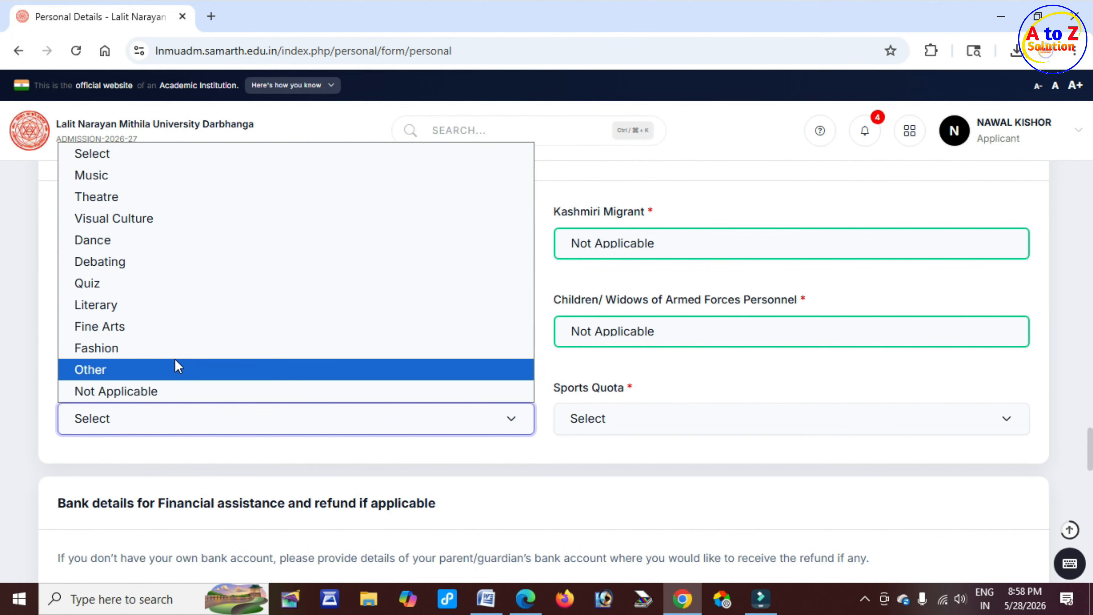
pyautogui.click(166, 391)
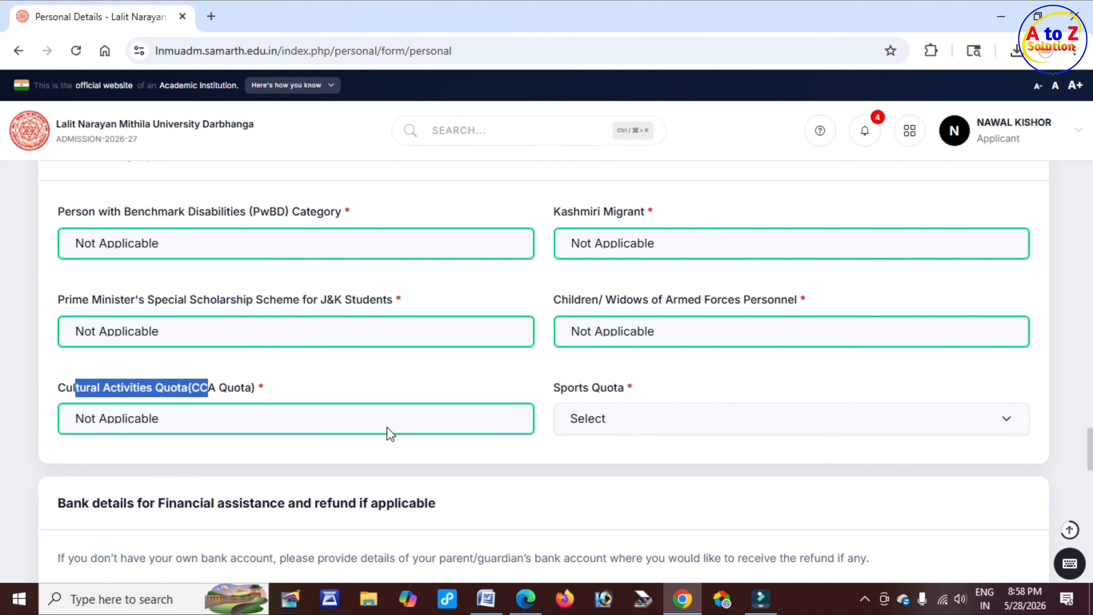
pyautogui.click(322, 420)
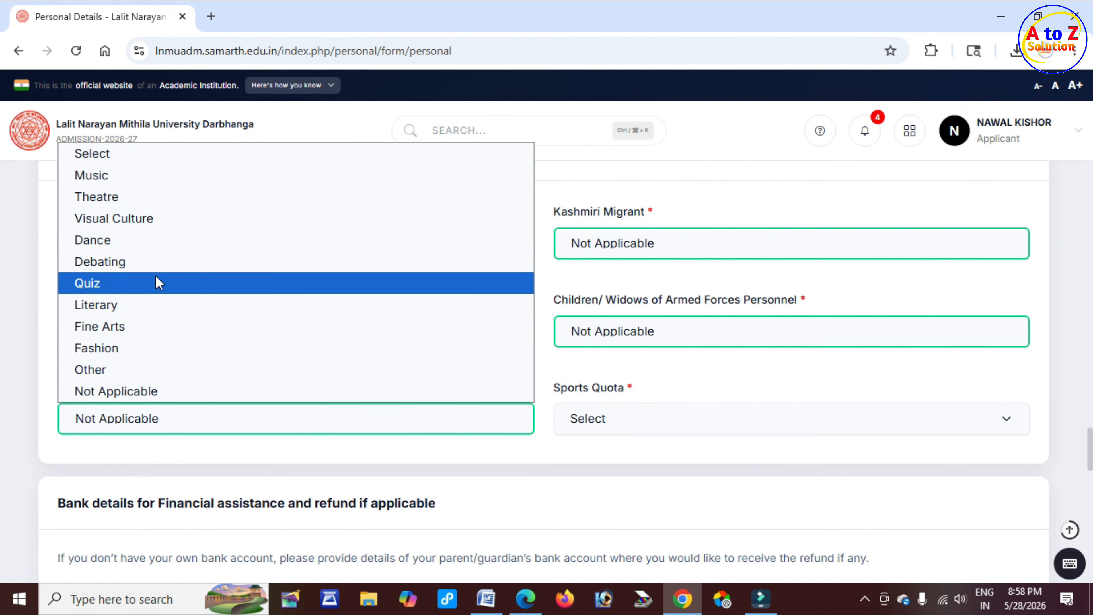
pyautogui.click(138, 390)
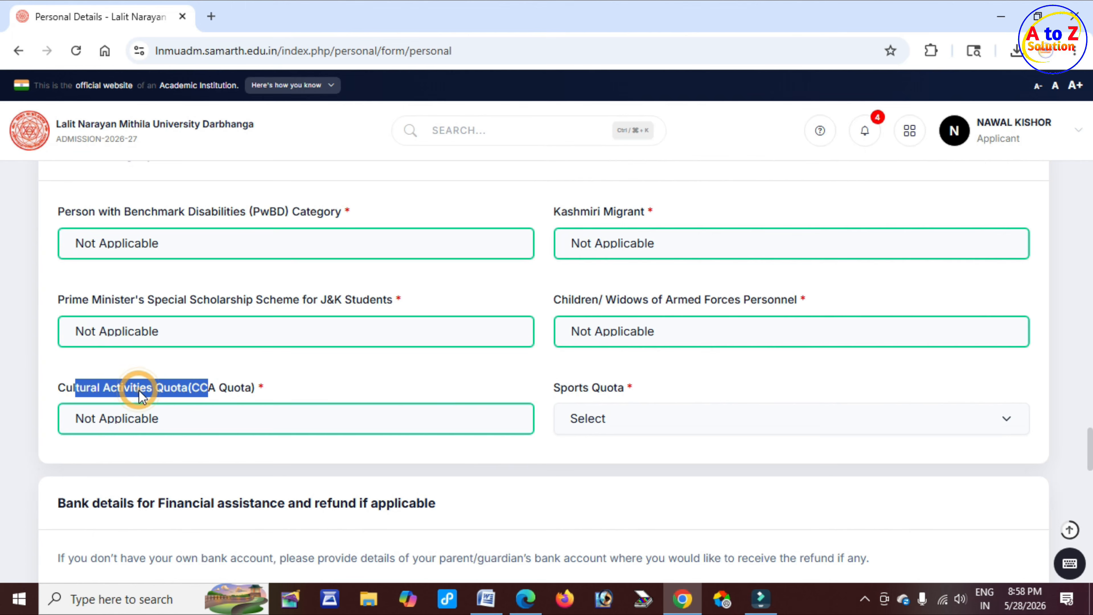
# Set the Sports Quota to No
pyautogui.moveTo(550, 390); pyautogui.dragTo(569, 390)
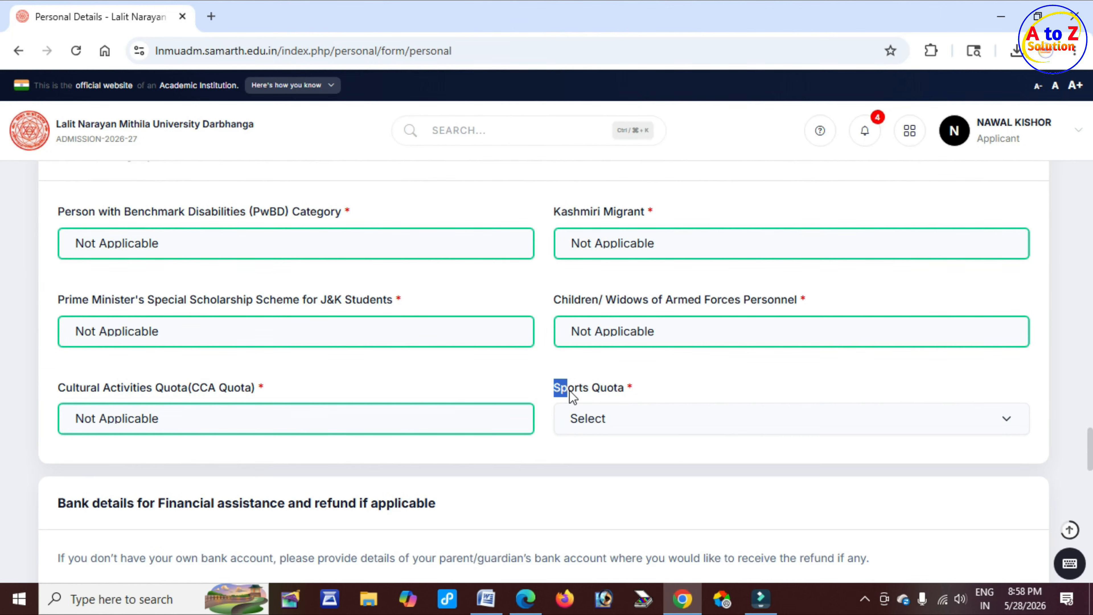
pyautogui.click(634, 415)
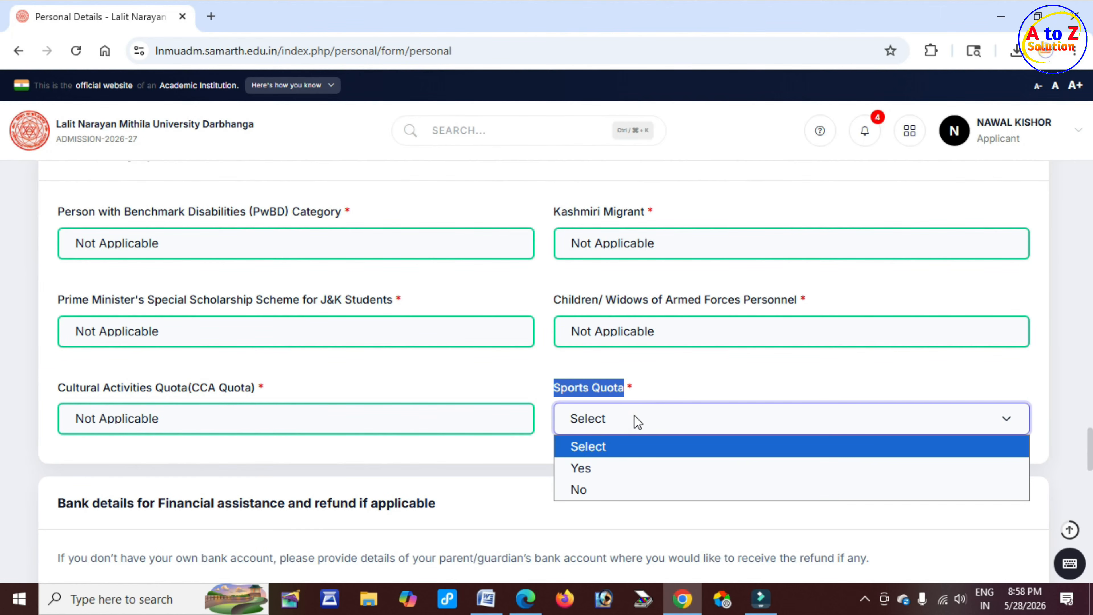
pyautogui.click(624, 462)
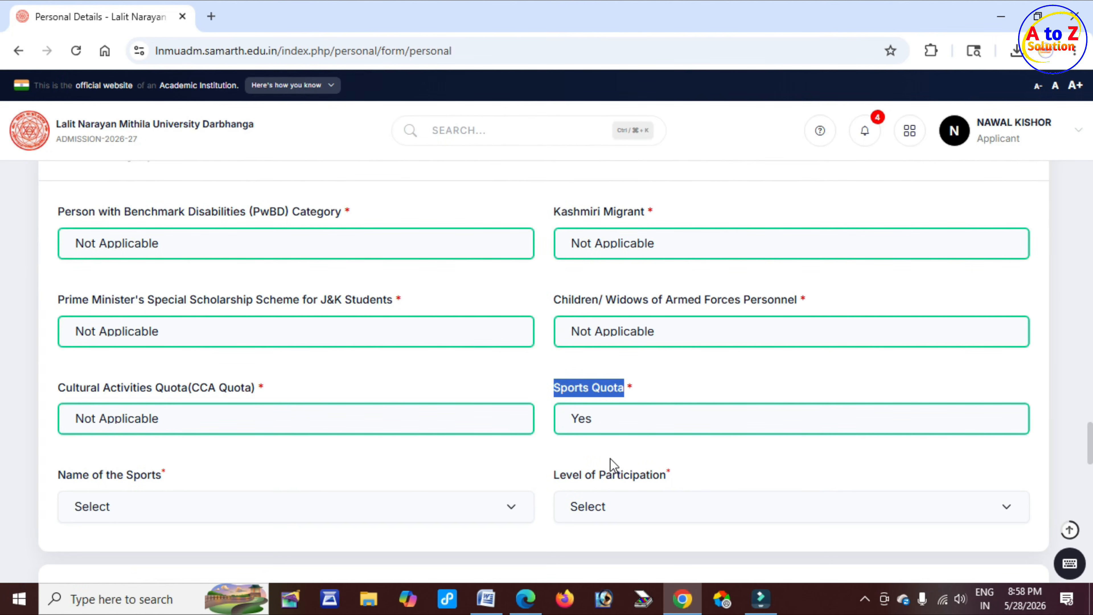
pyautogui.click(623, 420)
pyautogui.click(594, 489)
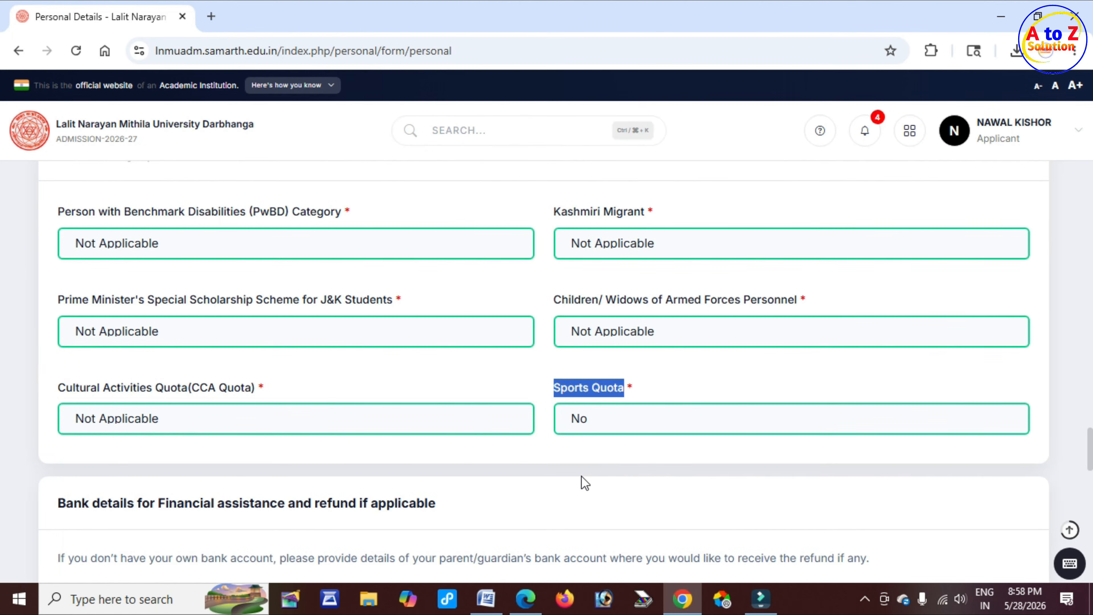
# Examine the optional bank details fields for account holder, account number, bank, branch and IFSC code
pyautogui.scroll(-3, 175, 481)
pyautogui.click(172, 335)
pyautogui.moveTo(165, 343); pyautogui.dragTo(421, 352)
pyautogui.scroll(-3, 421, 352)
pyautogui.moveTo(109, 280); pyautogui.dragTo(212, 281)
pyautogui.click(195, 298)
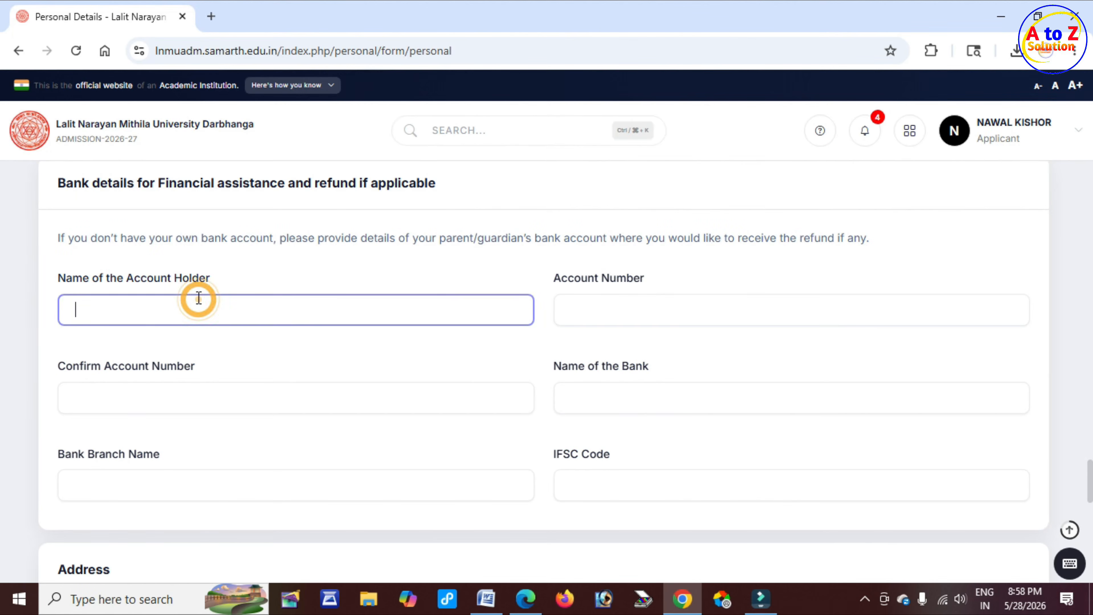
pyautogui.moveTo(569, 281); pyautogui.dragTo(634, 280)
pyautogui.click(630, 311)
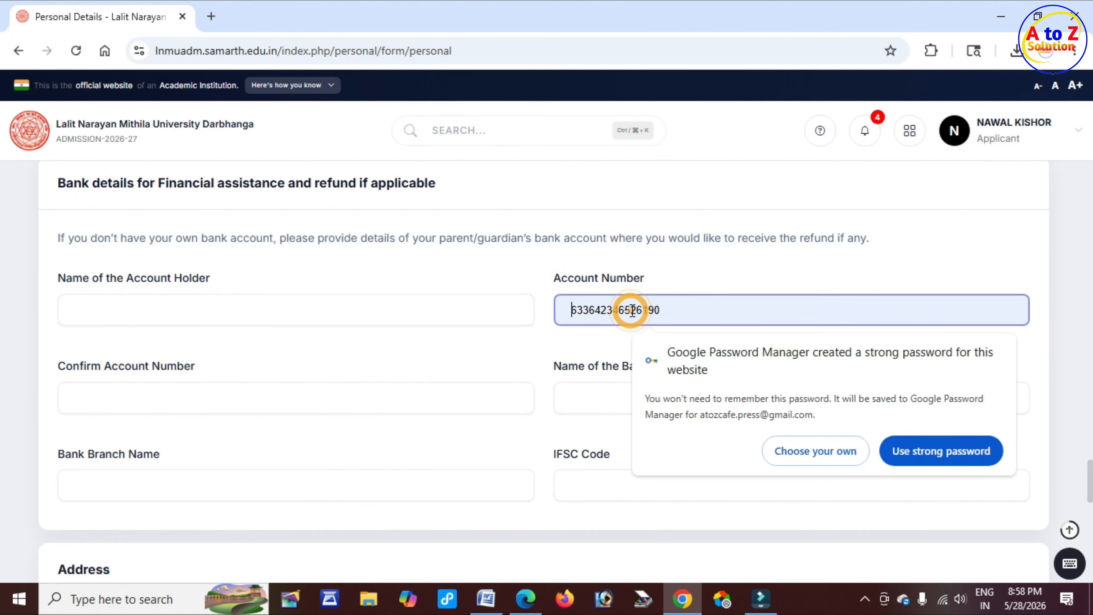
pyautogui.moveTo(80, 369); pyautogui.dragTo(215, 366)
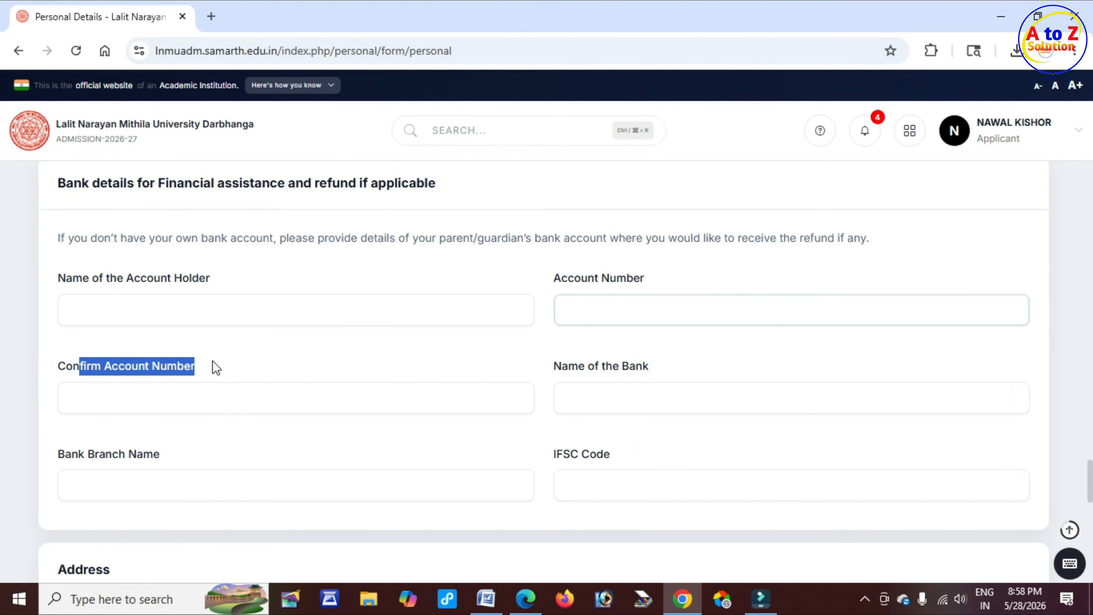
pyautogui.click(167, 399)
pyautogui.moveTo(569, 366); pyautogui.dragTo(628, 395)
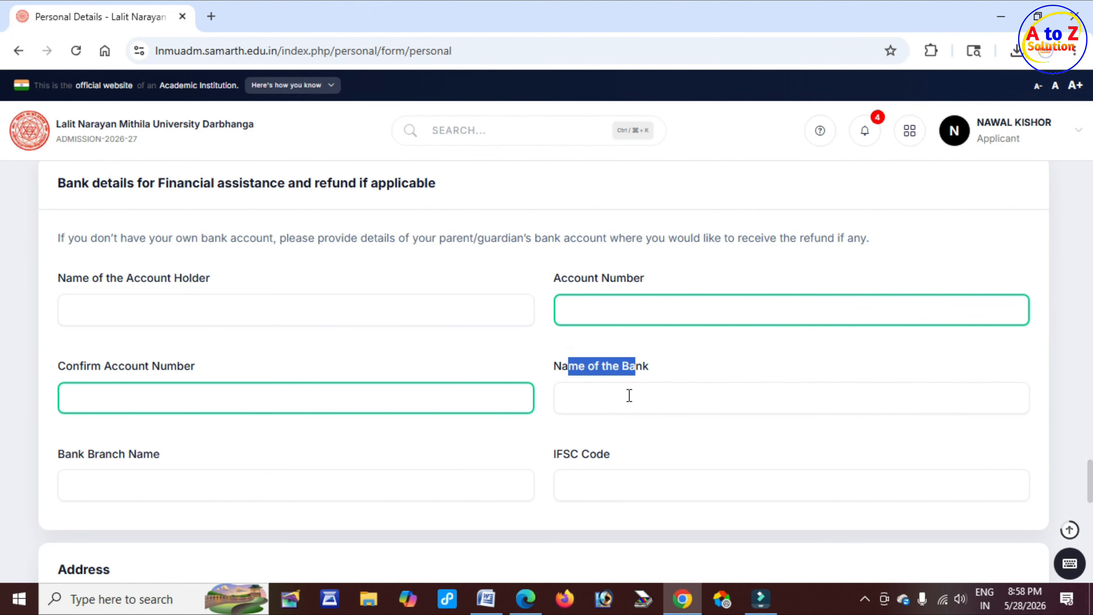
pyautogui.click(625, 398)
pyautogui.scroll(-1, 118, 409)
pyautogui.scroll(-1, 119, 410)
pyautogui.moveTo(98, 374); pyautogui.dragTo(168, 419)
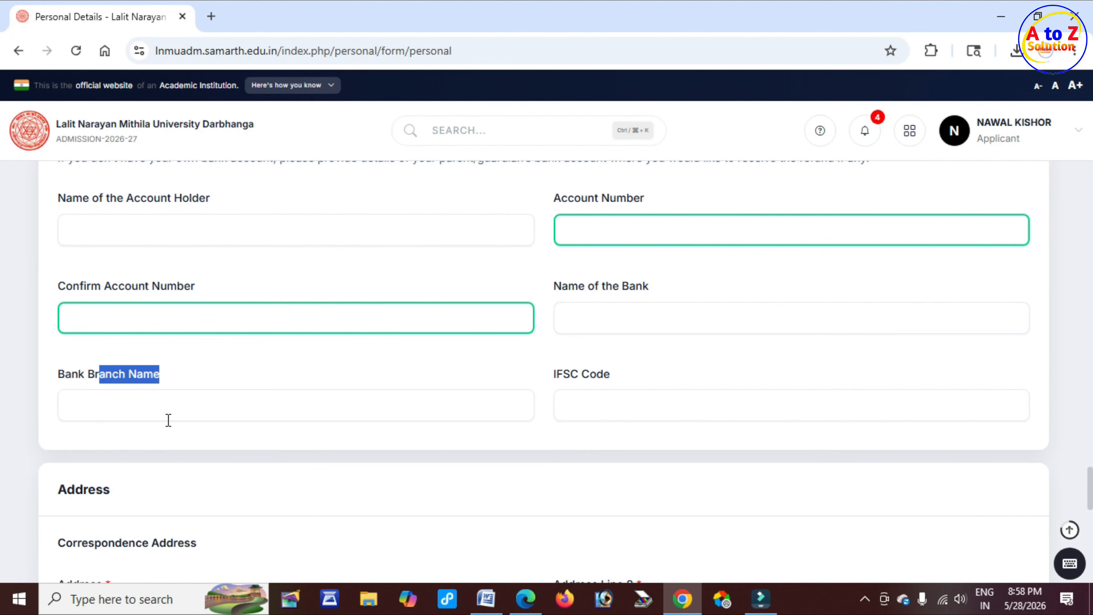
pyautogui.click(171, 416)
pyautogui.moveTo(576, 374); pyautogui.dragTo(617, 410)
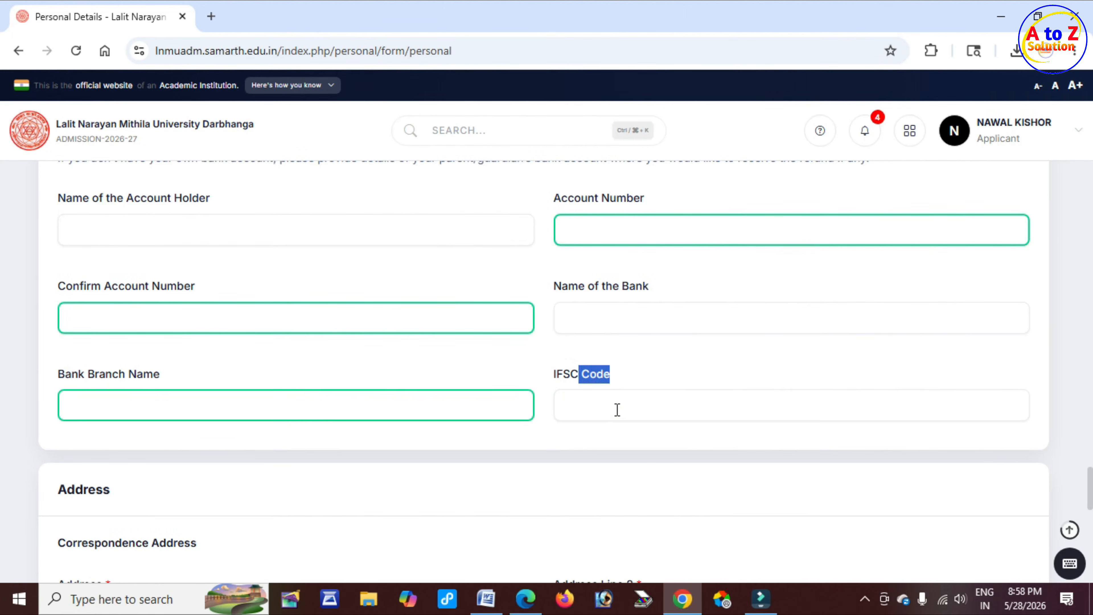
pyautogui.click(617, 407)
# Examine the correspondence address fields in the Address section
pyautogui.scroll(-1, 32, 426)
pyautogui.scroll(-2, 65, 337)
pyautogui.moveTo(67, 329); pyautogui.dragTo(121, 340)
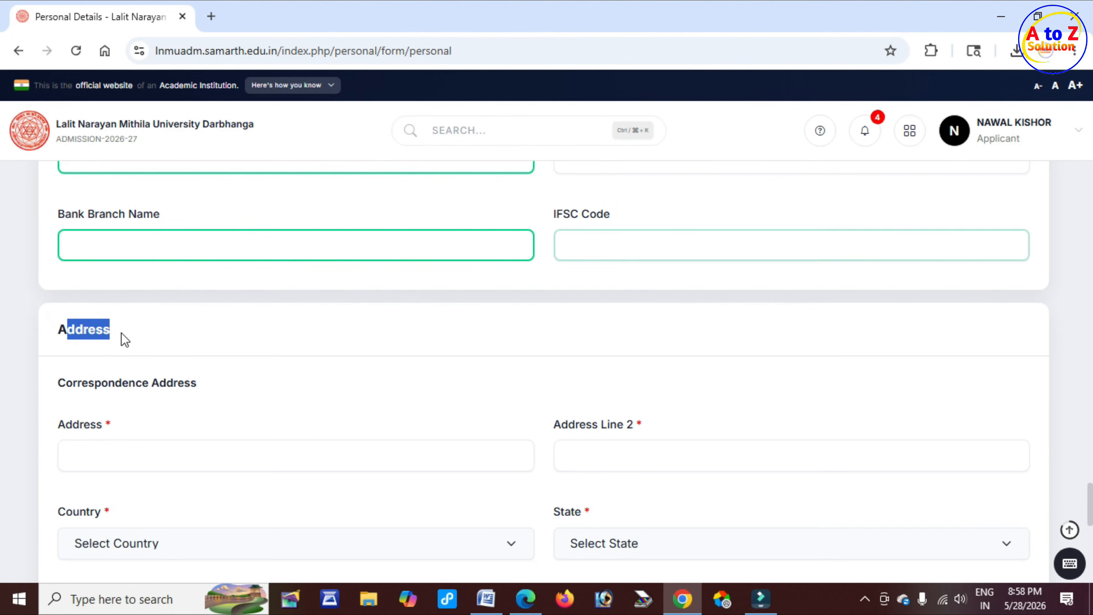
pyautogui.scroll(-2, 137, 344)
pyautogui.moveTo(101, 303); pyautogui.dragTo(175, 307)
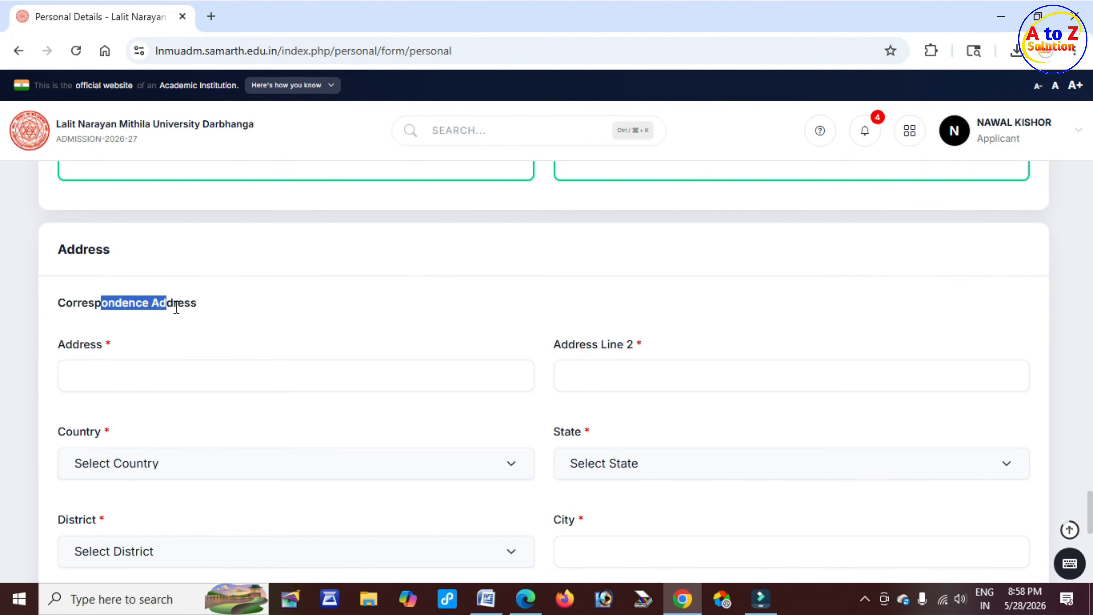
pyautogui.scroll(-1, 215, 315)
pyautogui.scroll(-1, 222, 322)
pyautogui.moveTo(59, 264); pyautogui.dragTo(104, 267)
pyautogui.click(114, 293)
pyautogui.click(565, 264)
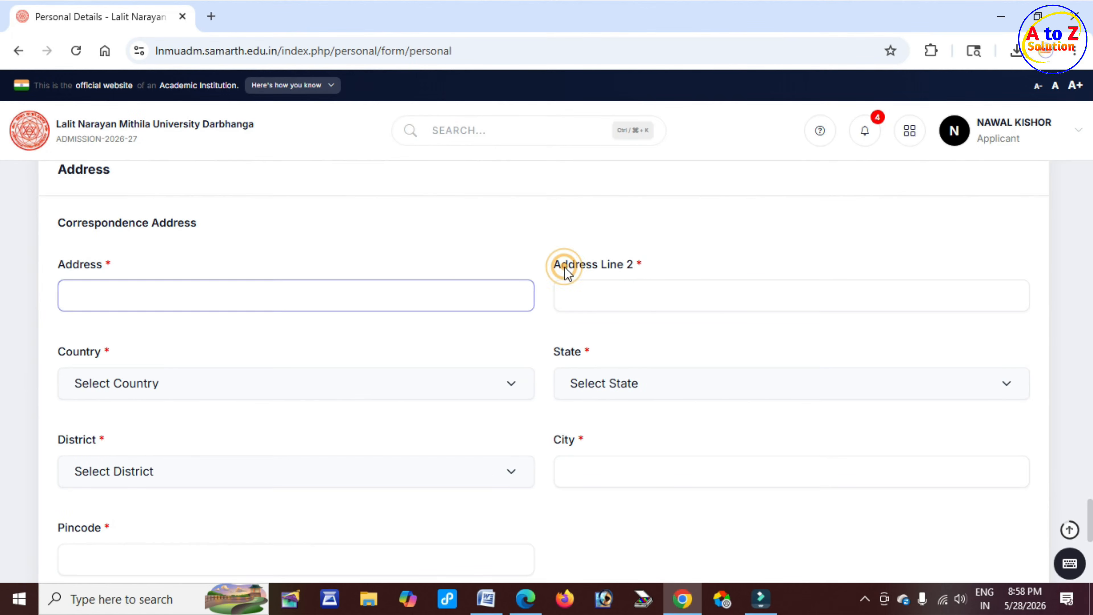
# Set the correspondence address Country to India
pyautogui.moveTo(564, 264); pyautogui.dragTo(622, 267)
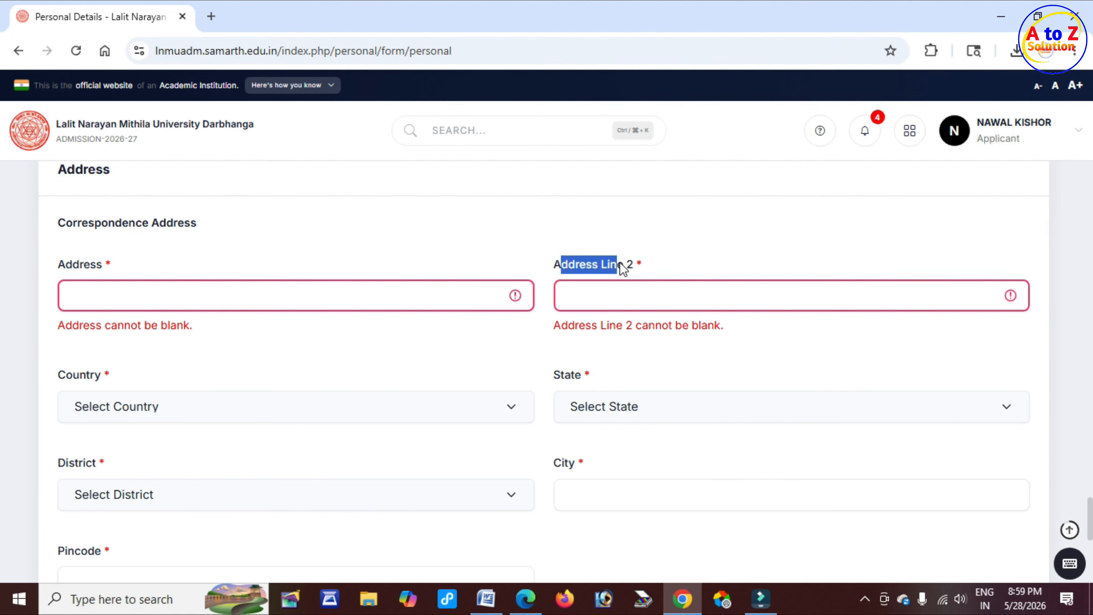
pyautogui.click(614, 293)
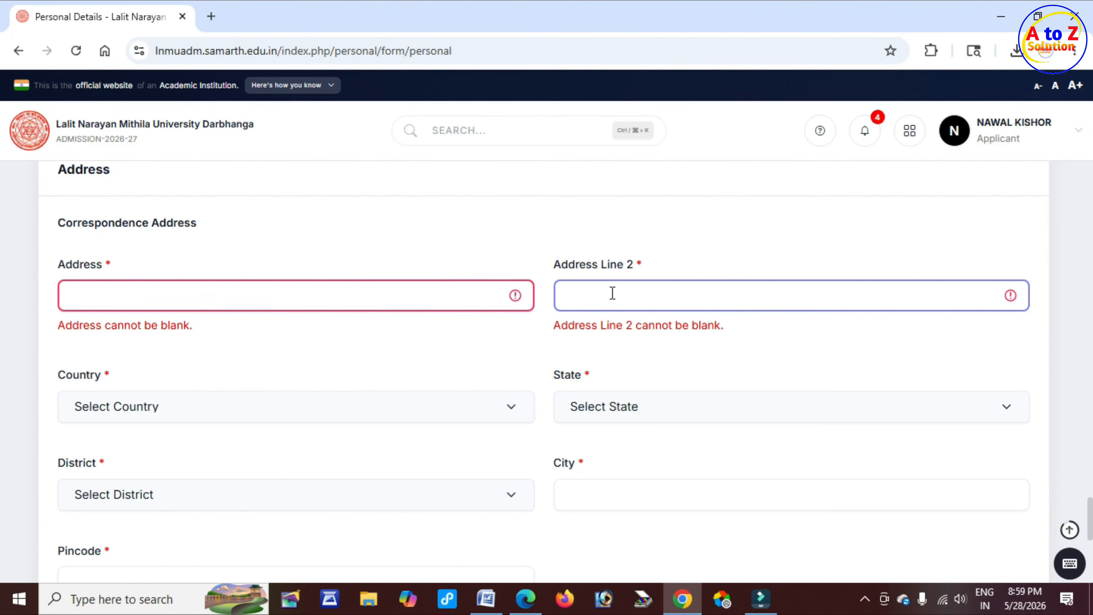
pyautogui.scroll(-2, 379, 308)
pyautogui.moveTo(59, 296); pyautogui.dragTo(105, 297)
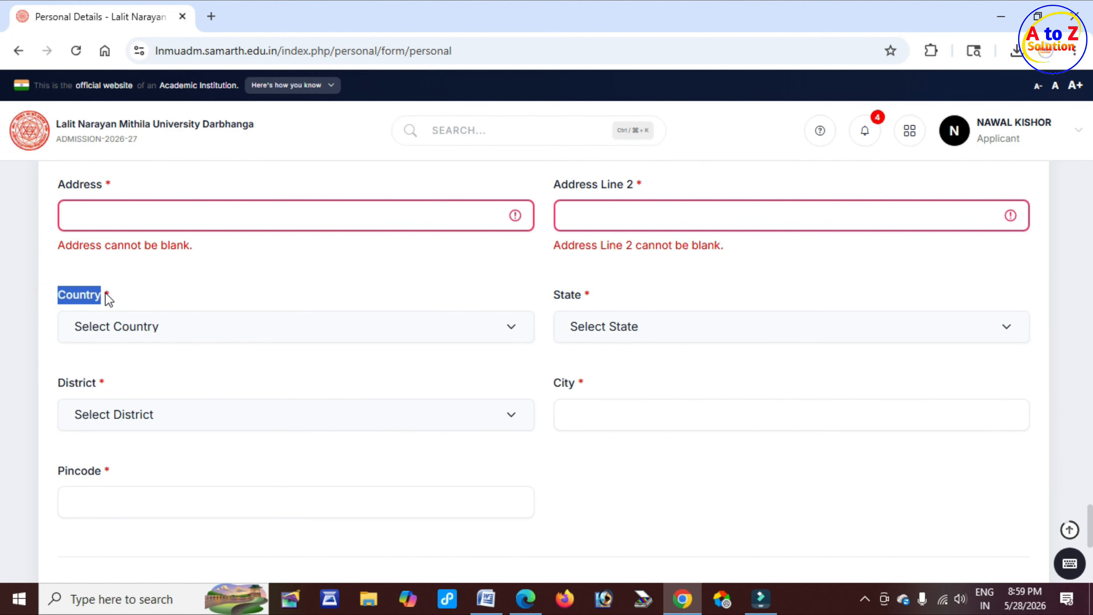
pyautogui.click(189, 334)
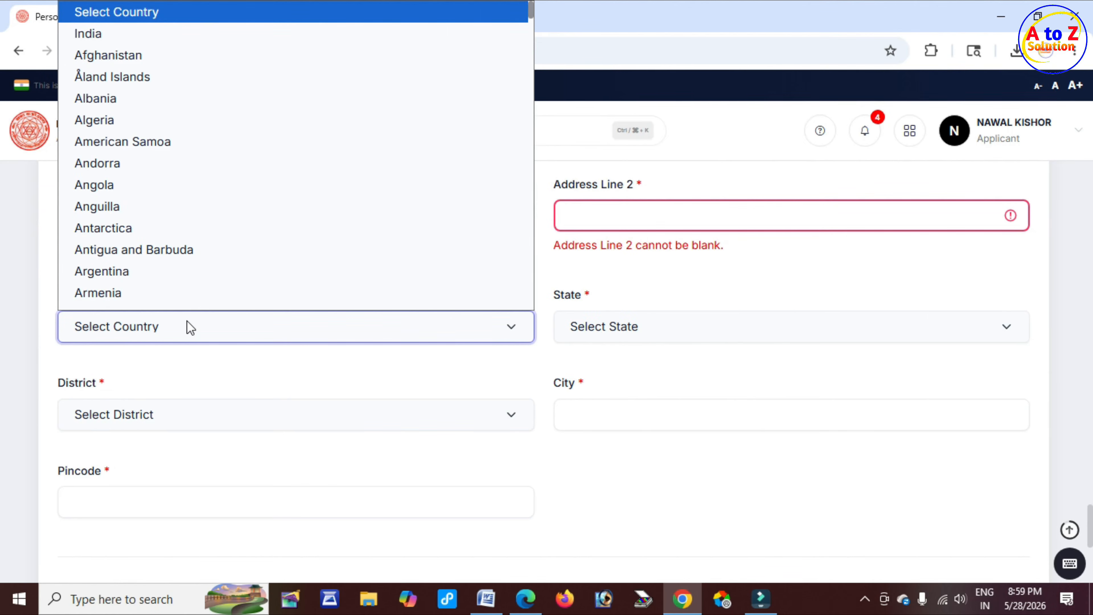
pyautogui.press('Down')
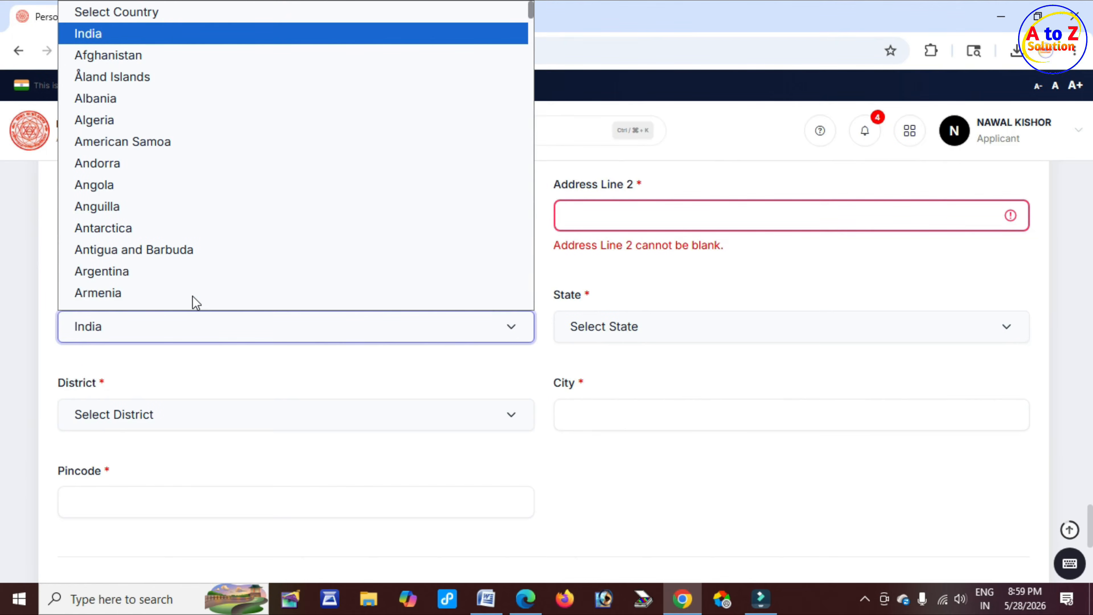
pyautogui.press('Return')
# Set the correspondence address State to Bihar
pyautogui.moveTo(550, 296); pyautogui.dragTo(571, 297)
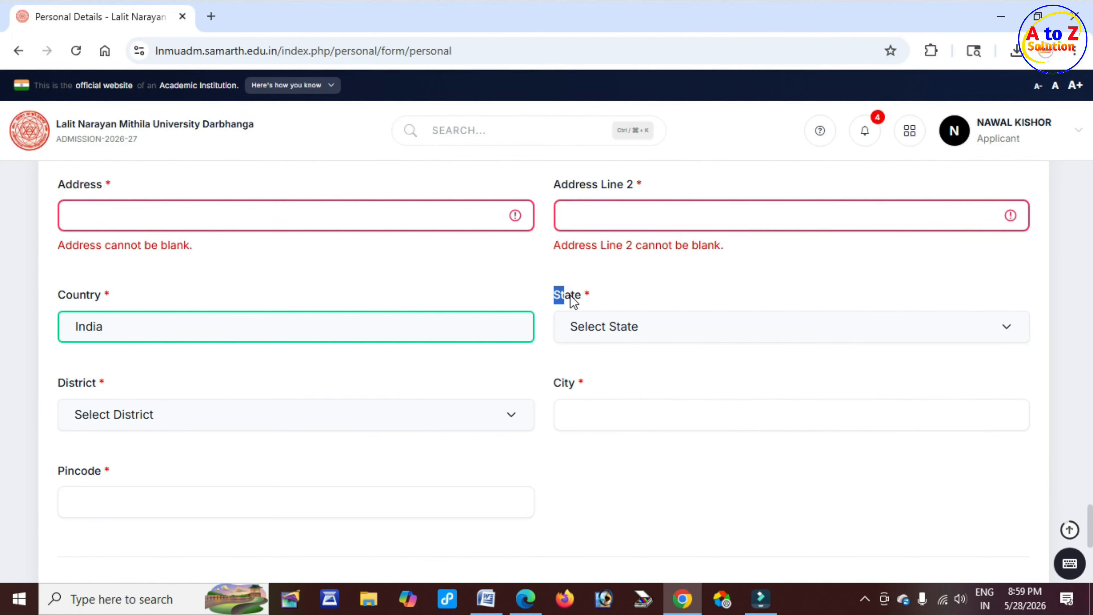
pyautogui.click(649, 336)
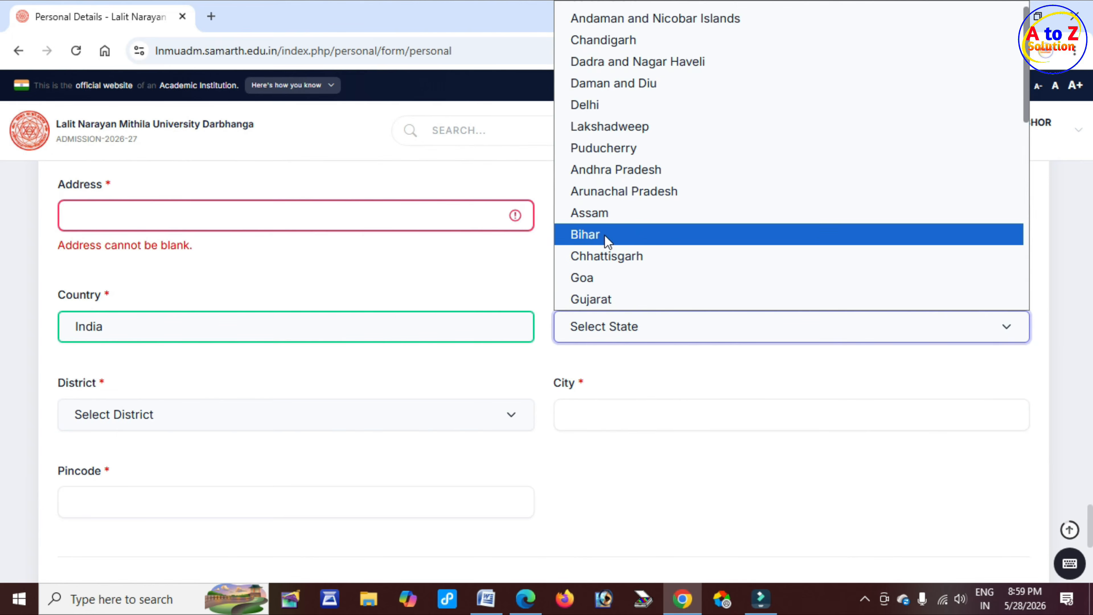
pyautogui.click(637, 237)
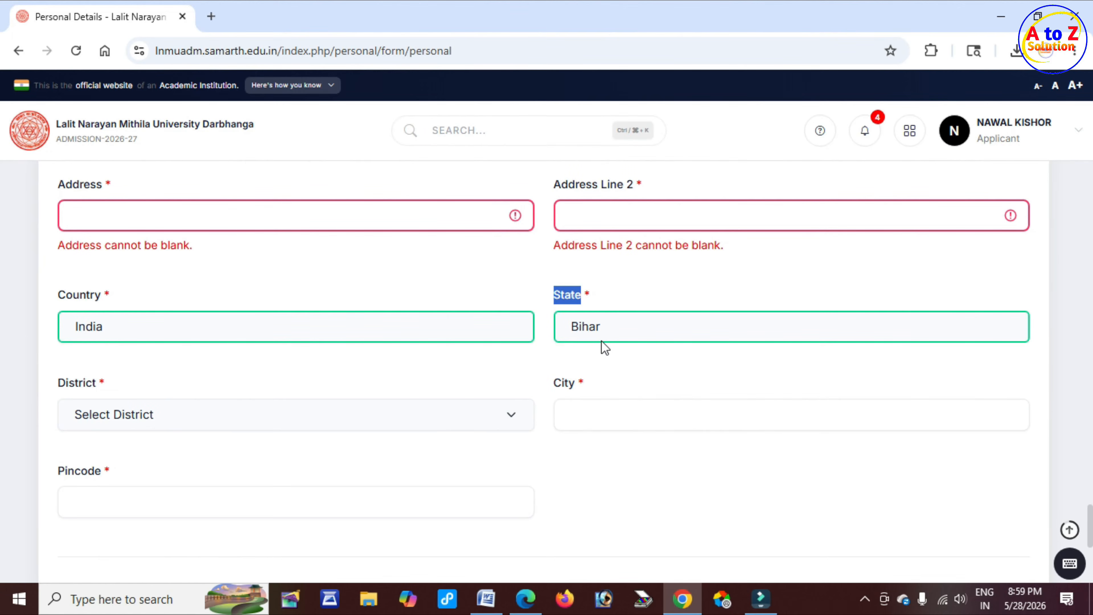
# Set the correspondence address District to Gava
pyautogui.moveTo(57, 385); pyautogui.dragTo(88, 384)
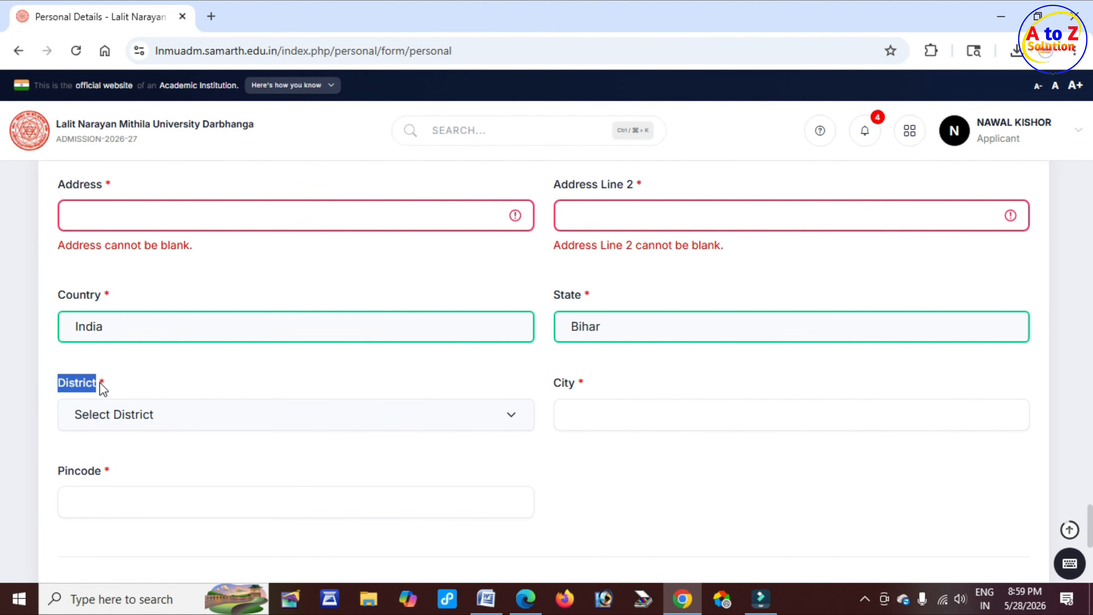
pyautogui.click(168, 416)
pyautogui.click(119, 220)
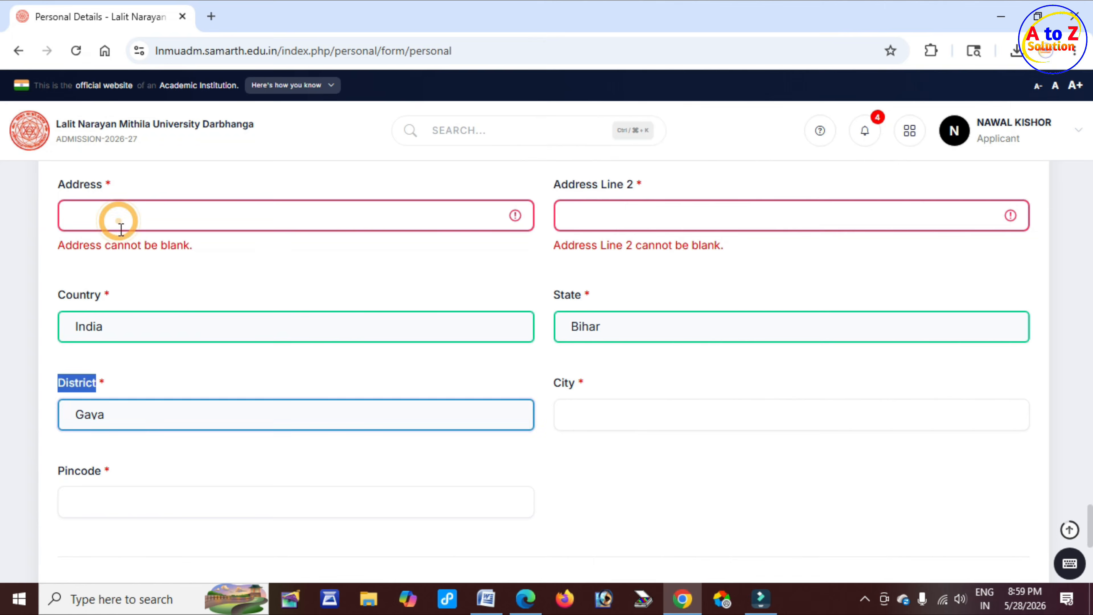
# Enter GAYA as the correspondence address City
pyautogui.moveTo(550, 384); pyautogui.dragTo(573, 383)
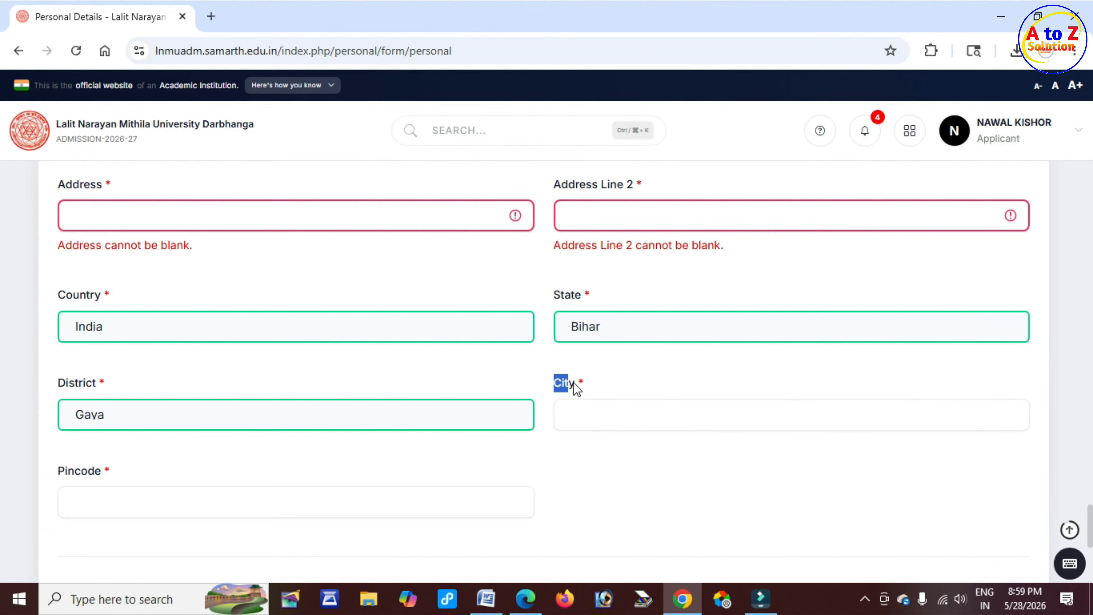
pyautogui.click(632, 420)
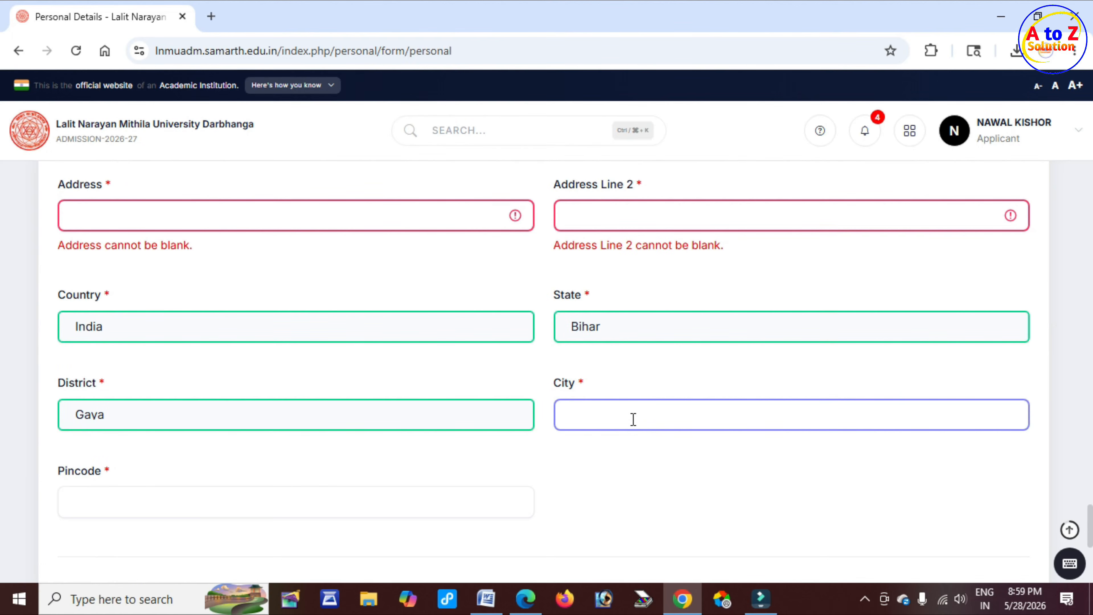
pyautogui.write('GAYA')
# Enter 824204 as the correspondence address Pincode
pyautogui.scroll(-3, 642, 420)
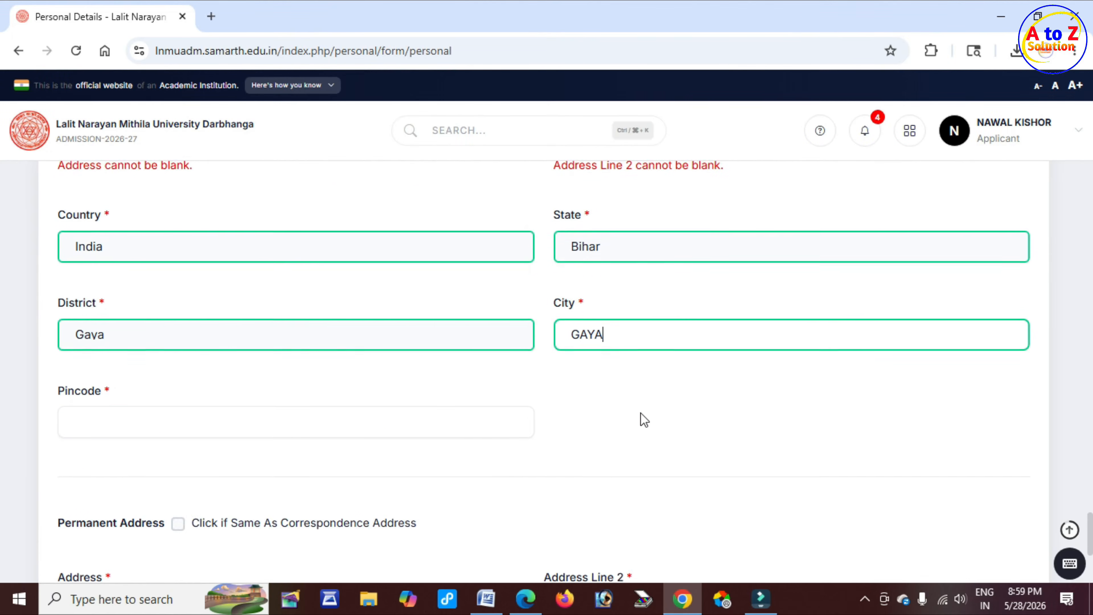
pyautogui.doubleClick(103, 314)
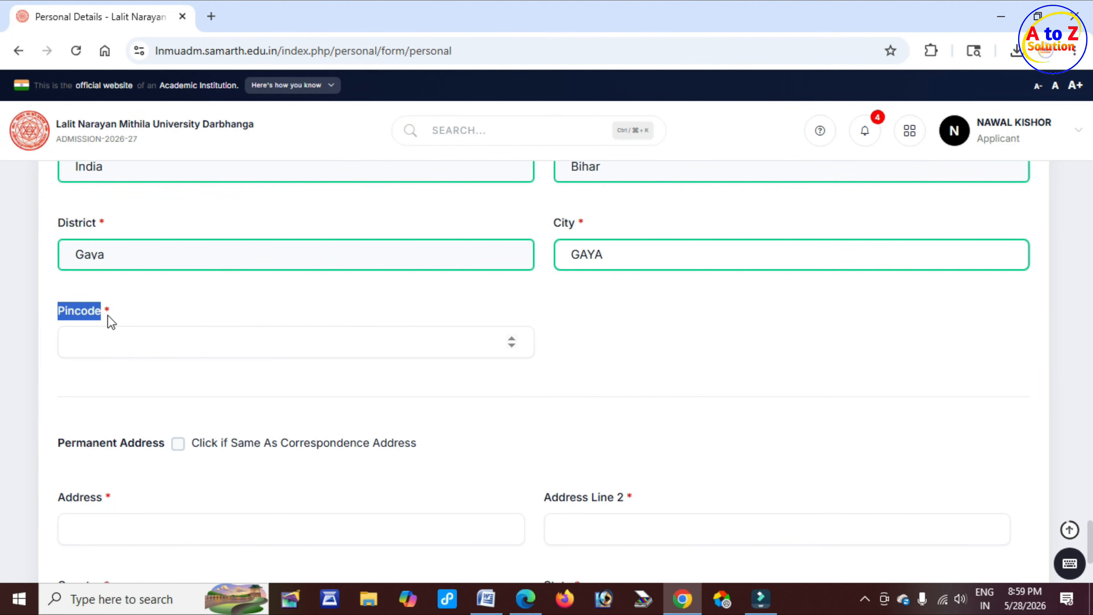
pyautogui.click(129, 346)
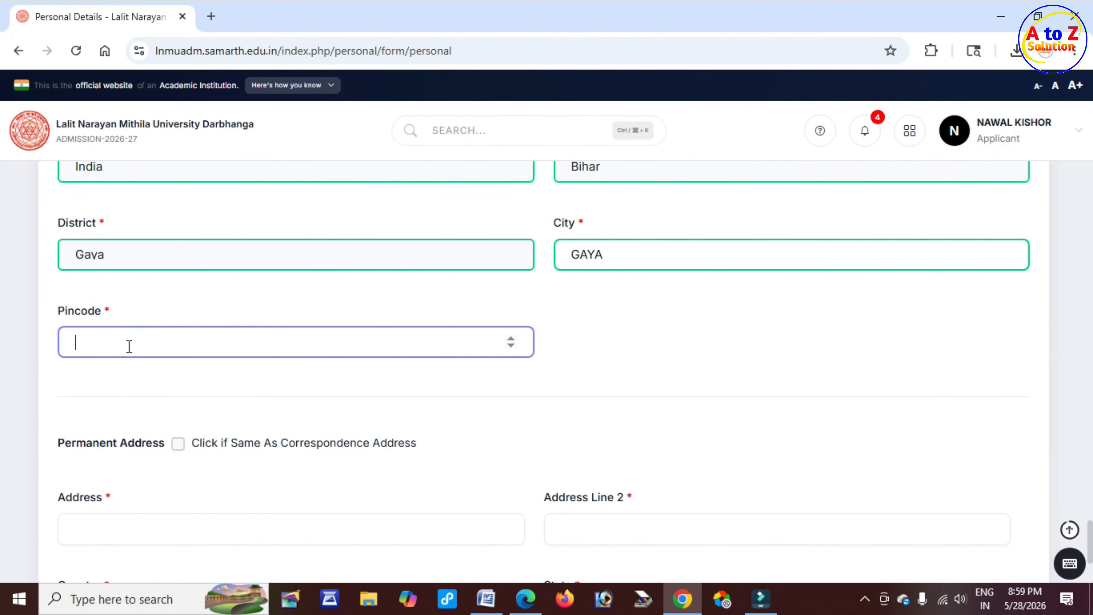
pyautogui.write('824205')
# Mark the permanent address as the same as the correspondence address
pyautogui.scroll(-2, 129, 346)
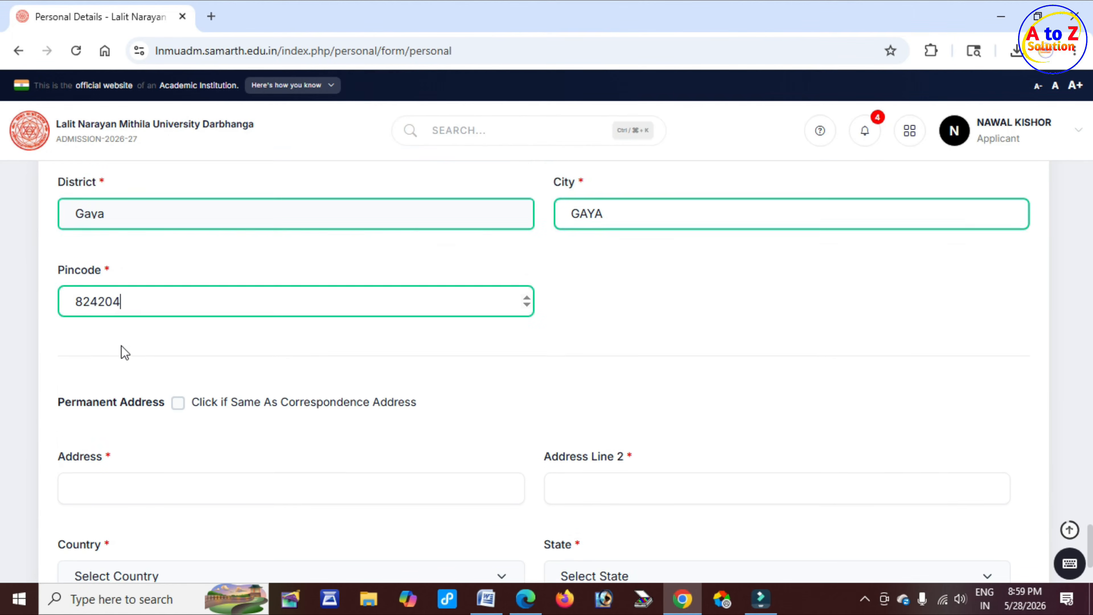
pyautogui.moveTo(77, 364); pyautogui.dragTo(157, 360)
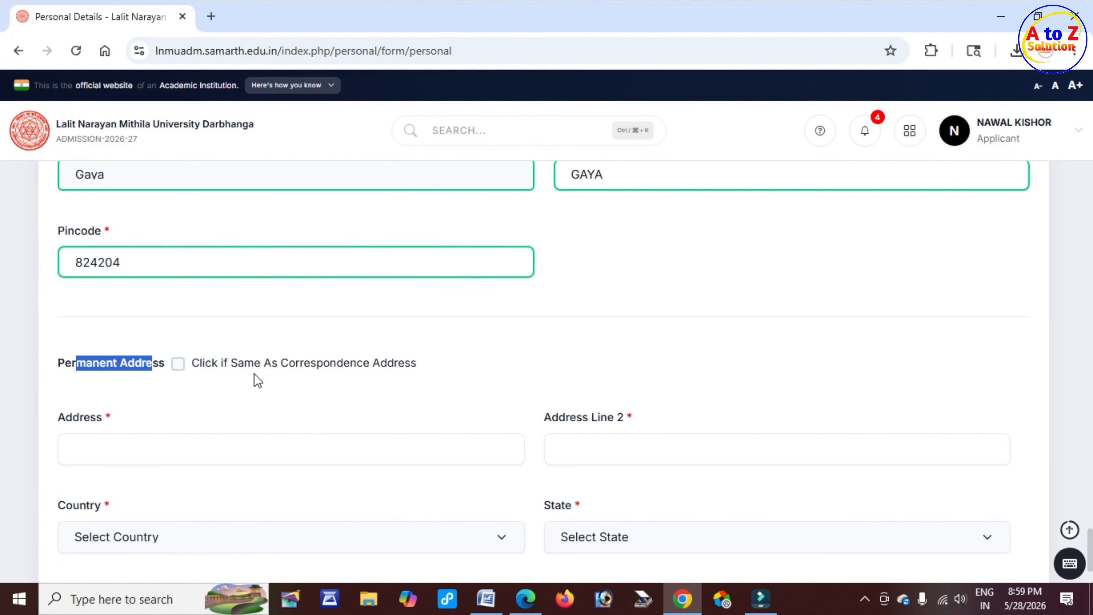
pyautogui.moveTo(264, 363); pyautogui.dragTo(417, 367)
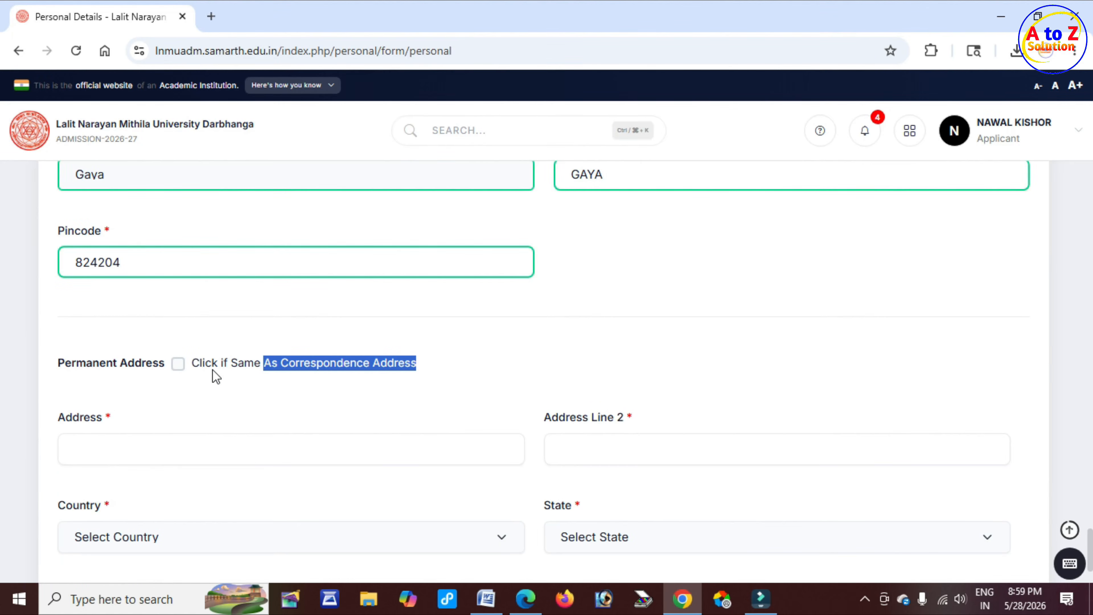
pyautogui.click(178, 363)
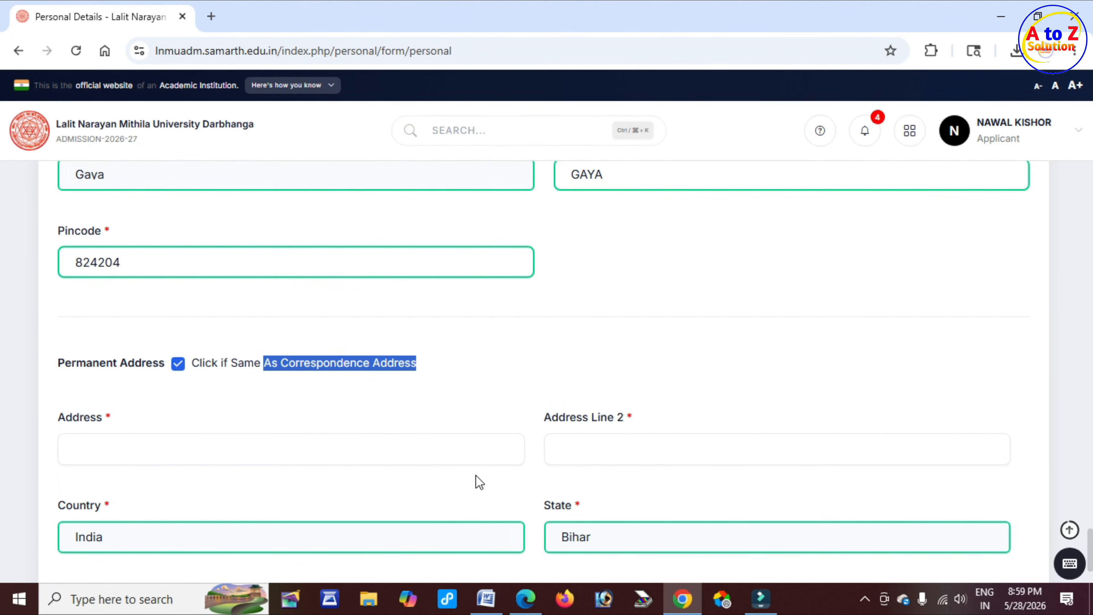
pyautogui.click(178, 366)
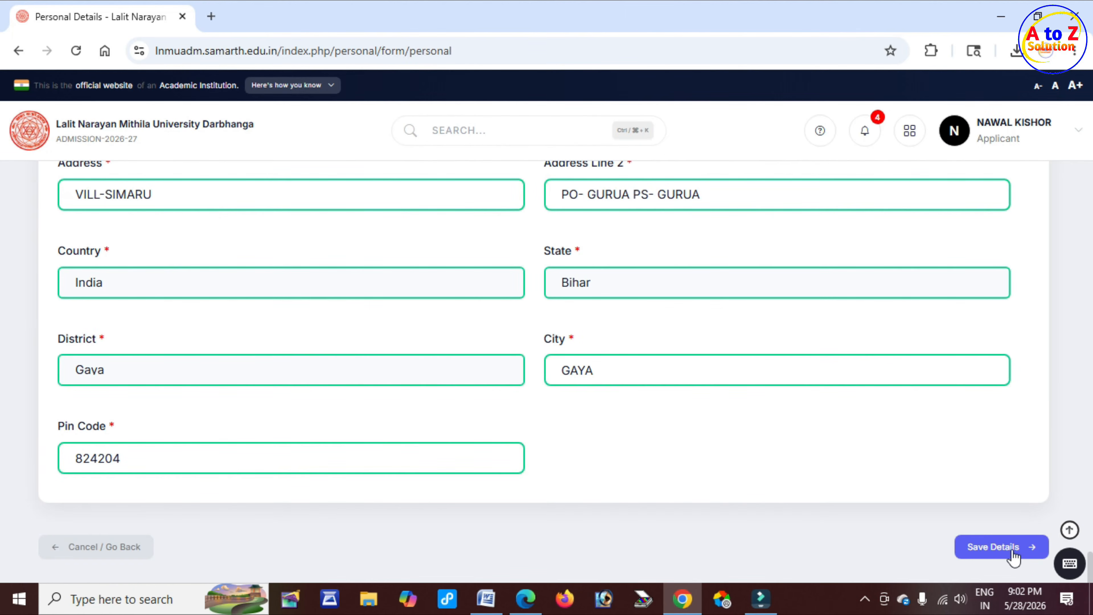
# Save the personal details and proceed to the Other Info page
pyautogui.click(1013, 553)
pyautogui.moveTo(449, 116); pyautogui.dragTo(530, 122)
pyautogui.click(629, 152)
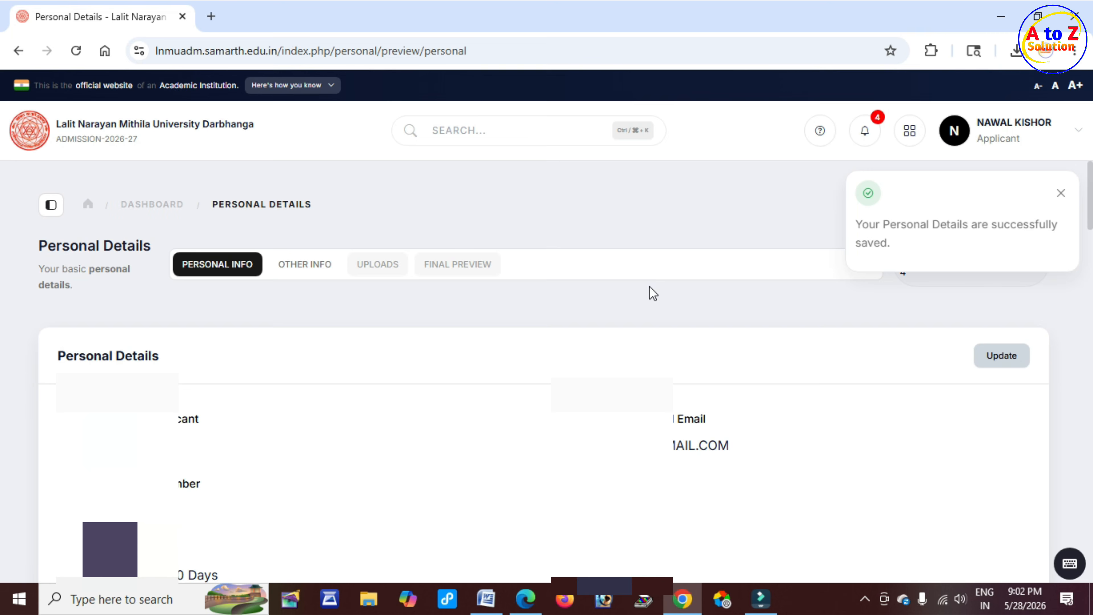
pyautogui.moveTo(881, 224); pyautogui.dragTo(1016, 225)
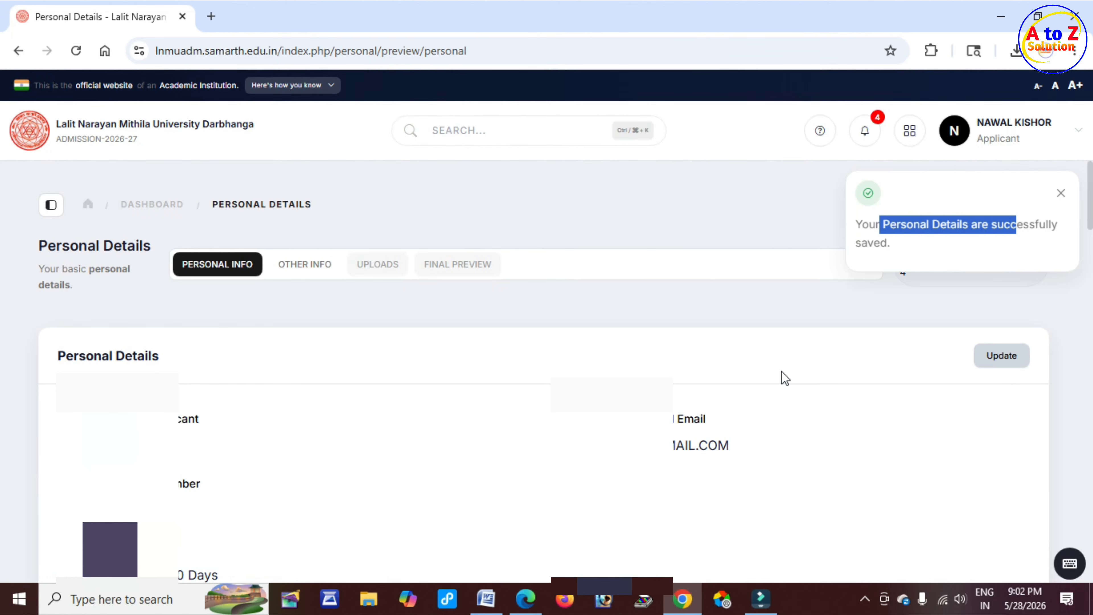
pyautogui.scroll(-10, 781, 371)
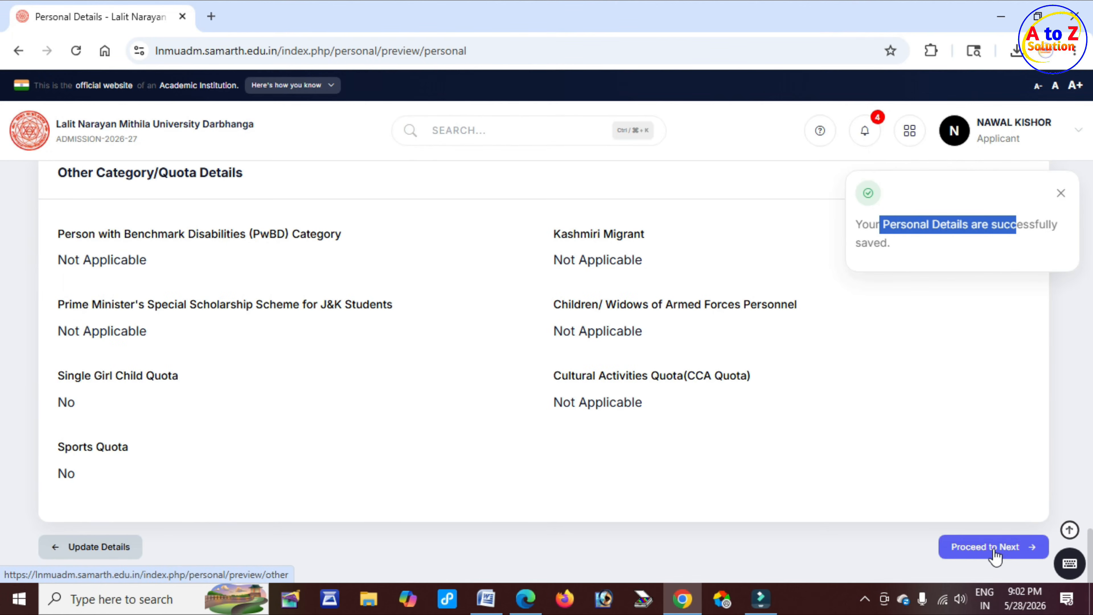
pyautogui.click(986, 548)
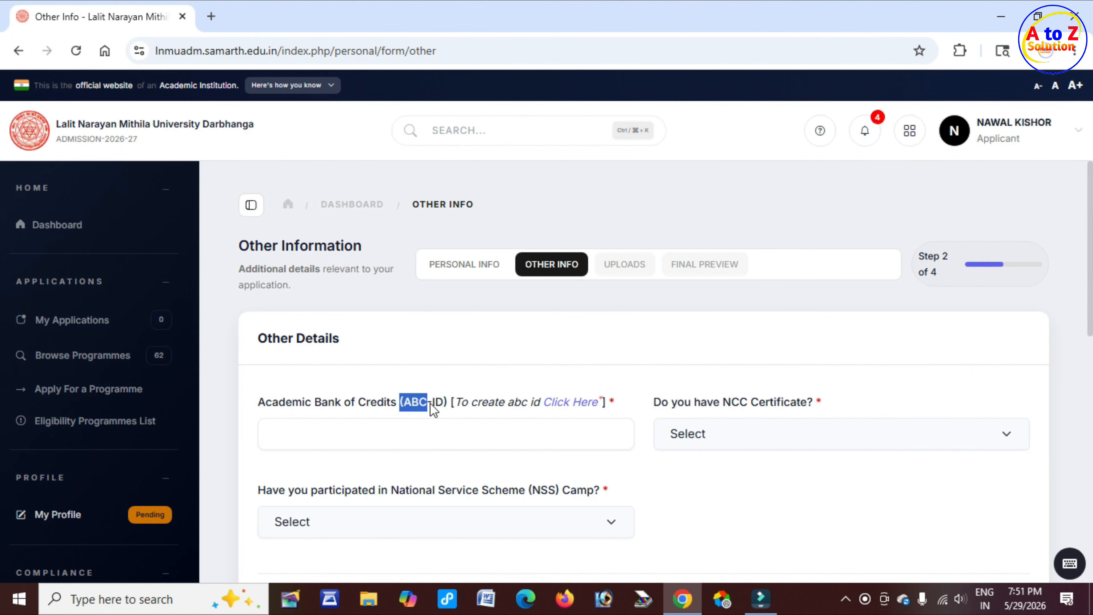
# Answer No to whether the applicant has an NCC Certificate
pyautogui.moveTo(430, 405); pyautogui.dragTo(449, 405)
pyautogui.click(427, 430)
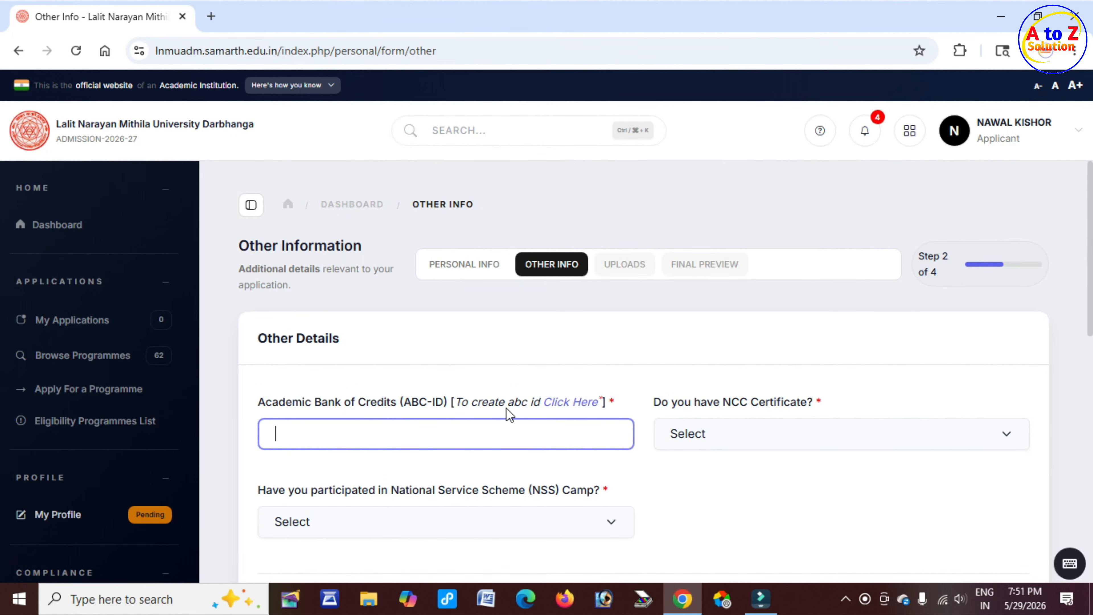
pyautogui.moveTo(507, 402); pyautogui.dragTo(539, 403)
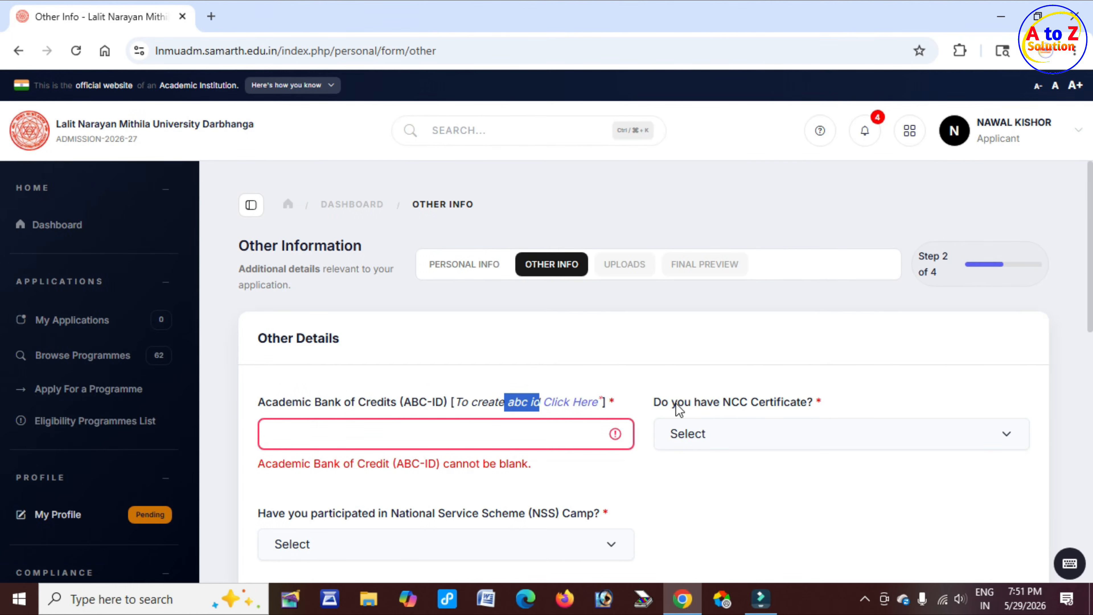
pyautogui.moveTo(677, 403); pyautogui.dragTo(689, 404)
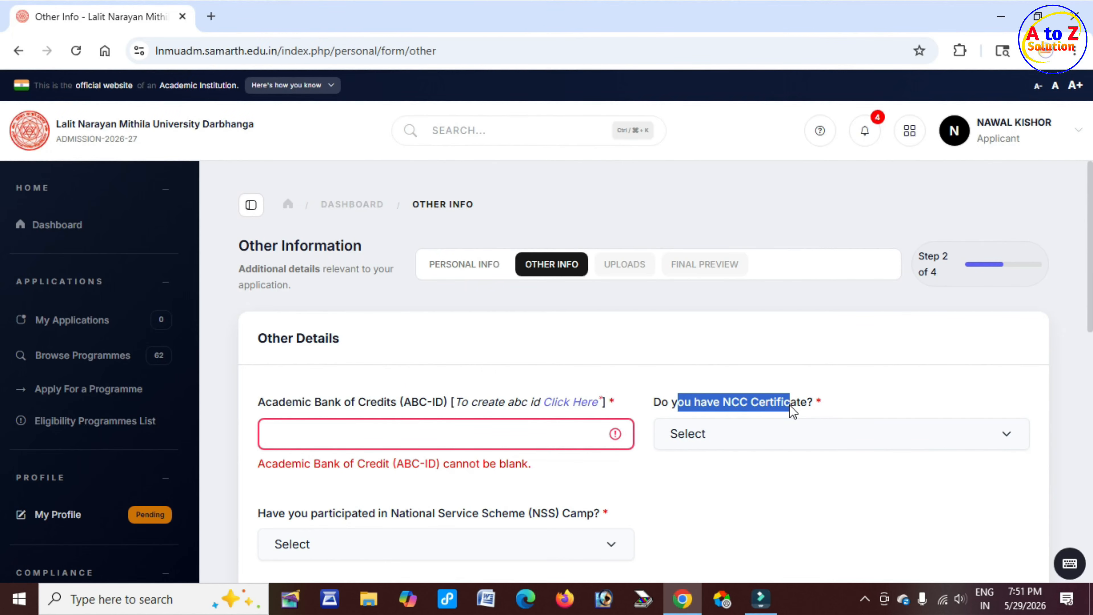
pyautogui.click(746, 446)
pyautogui.click(706, 485)
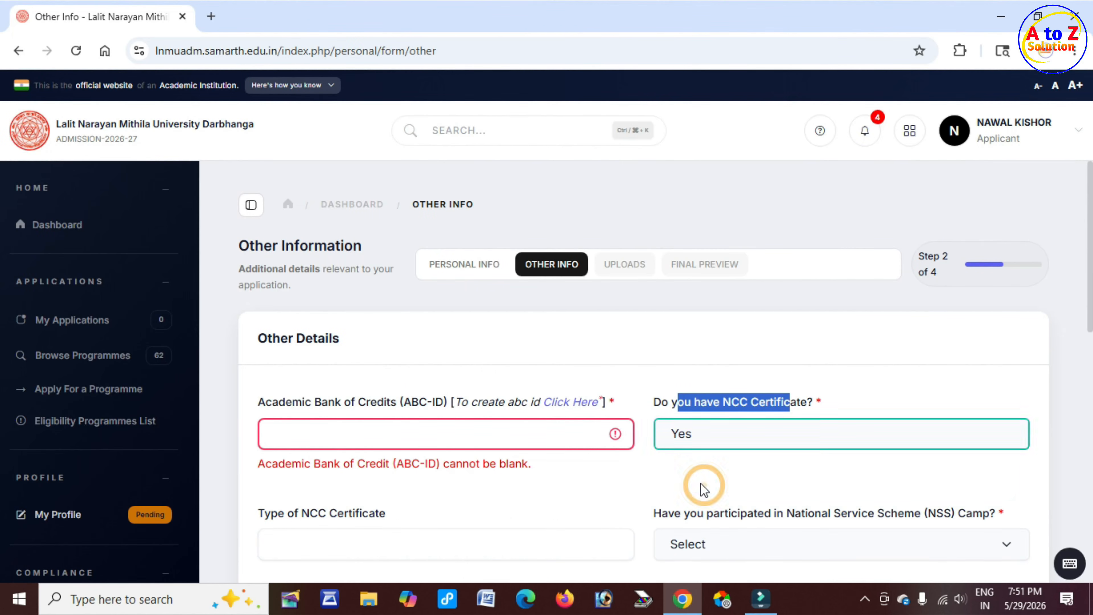
pyautogui.scroll(-4, 523, 506)
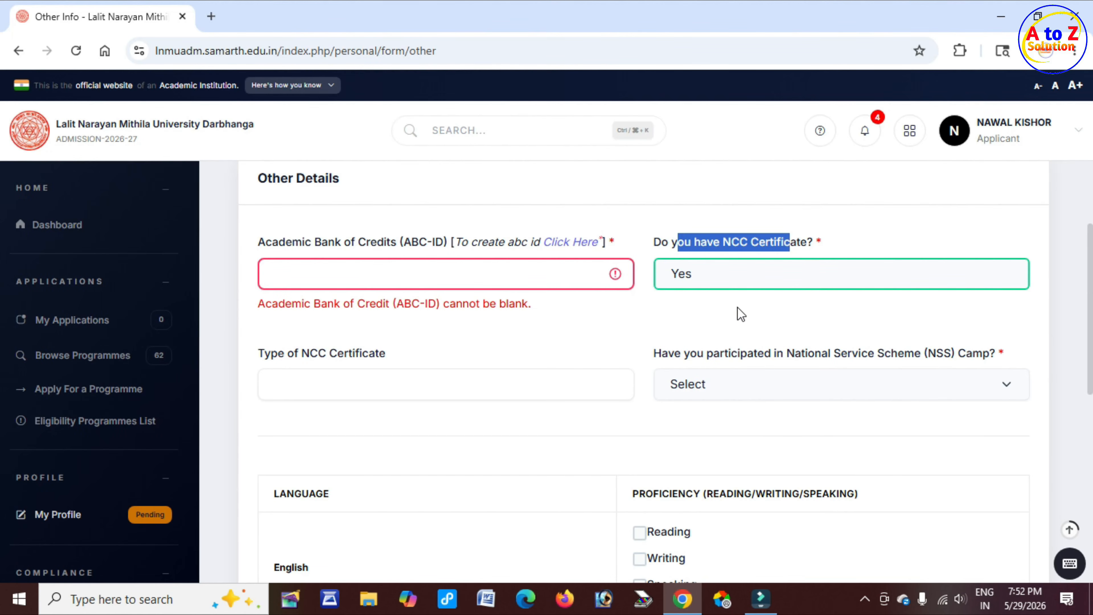
pyautogui.click(728, 281)
pyautogui.click(710, 344)
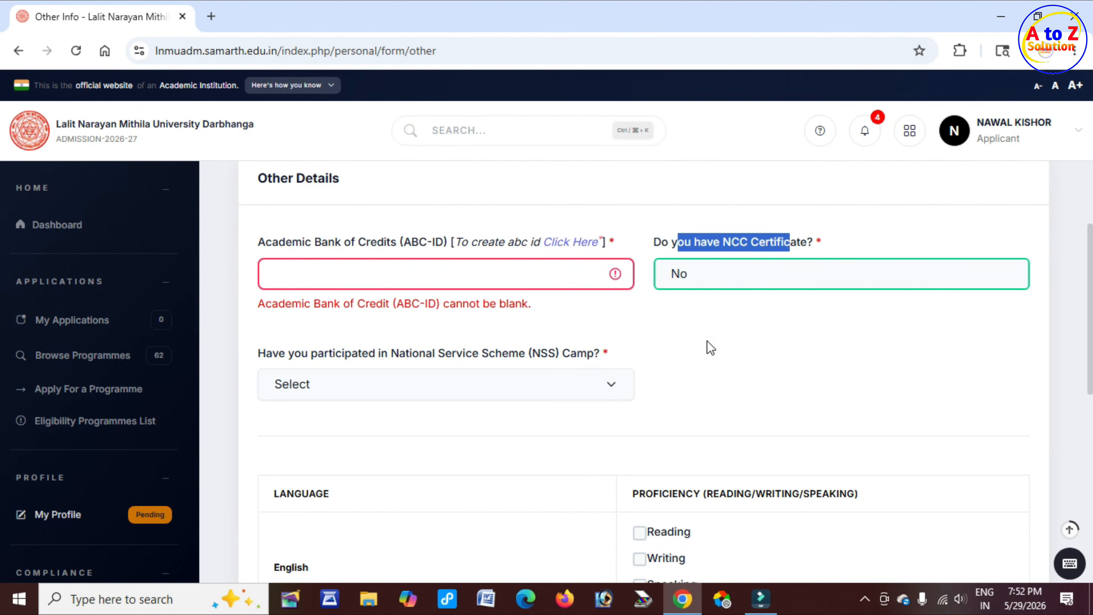
# Answer No to whether the applicant participated in a National Service Scheme (NSS) Camp
pyautogui.moveTo(400, 353); pyautogui.dragTo(519, 362)
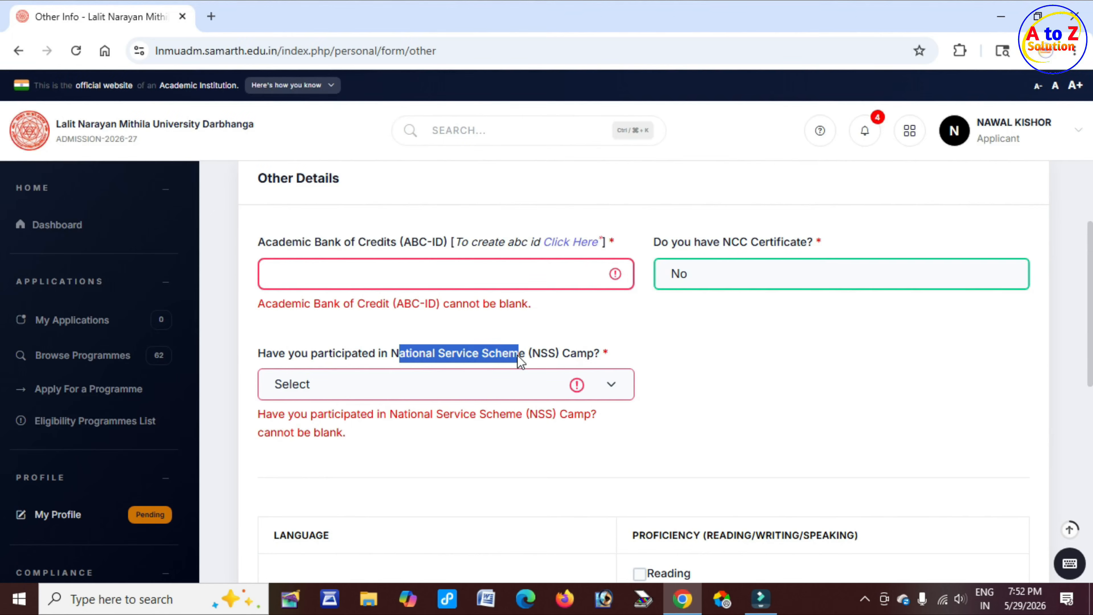
pyautogui.click(486, 380)
pyautogui.click(420, 454)
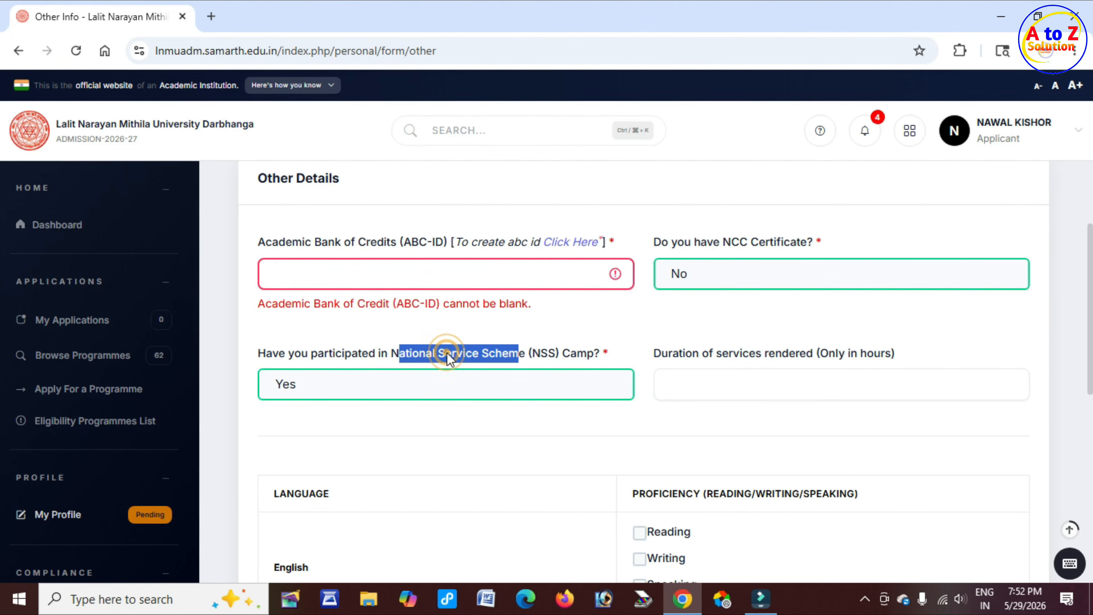
pyautogui.click(449, 395)
pyautogui.click(424, 431)
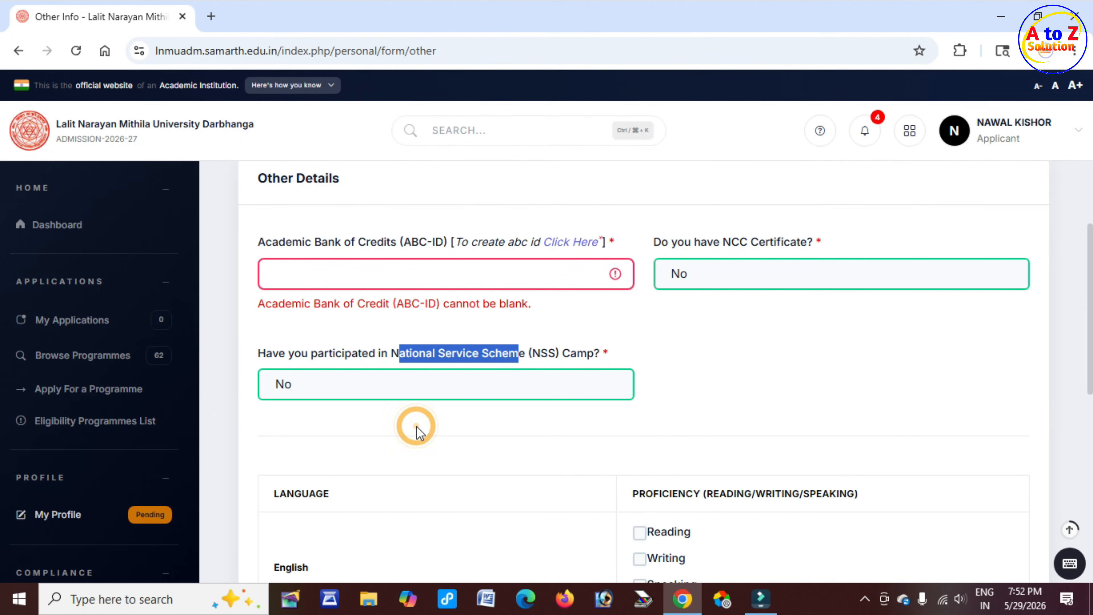
# Examine the language proficiency table for English, Hindi and other languages
pyautogui.scroll(-1, 713, 407)
pyautogui.scroll(-2, 713, 407)
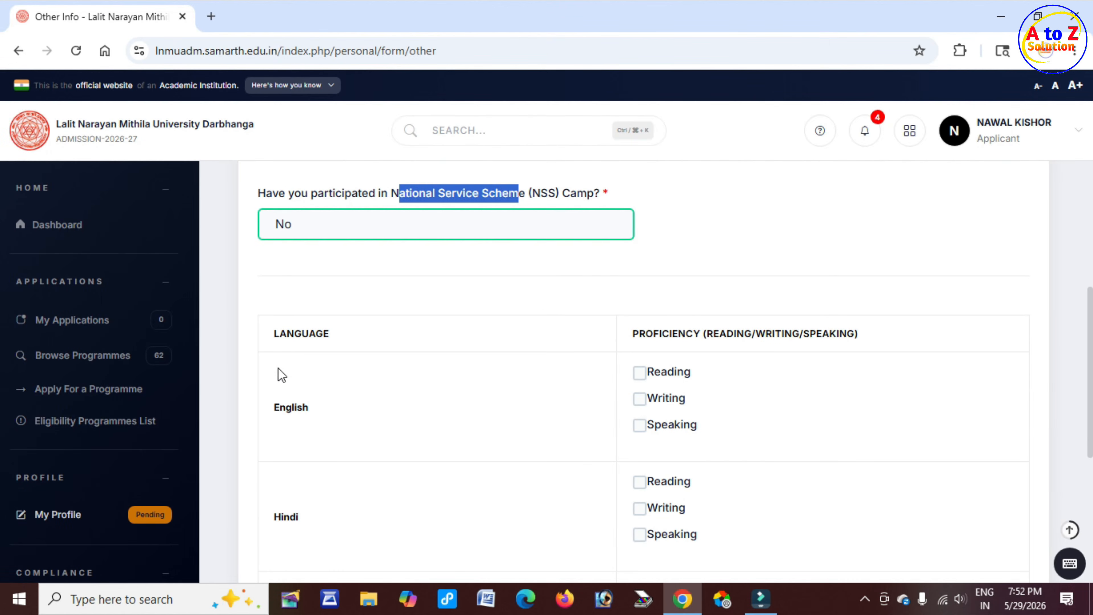
pyautogui.moveTo(283, 333); pyautogui.dragTo(342, 341)
pyautogui.scroll(-2, 343, 343)
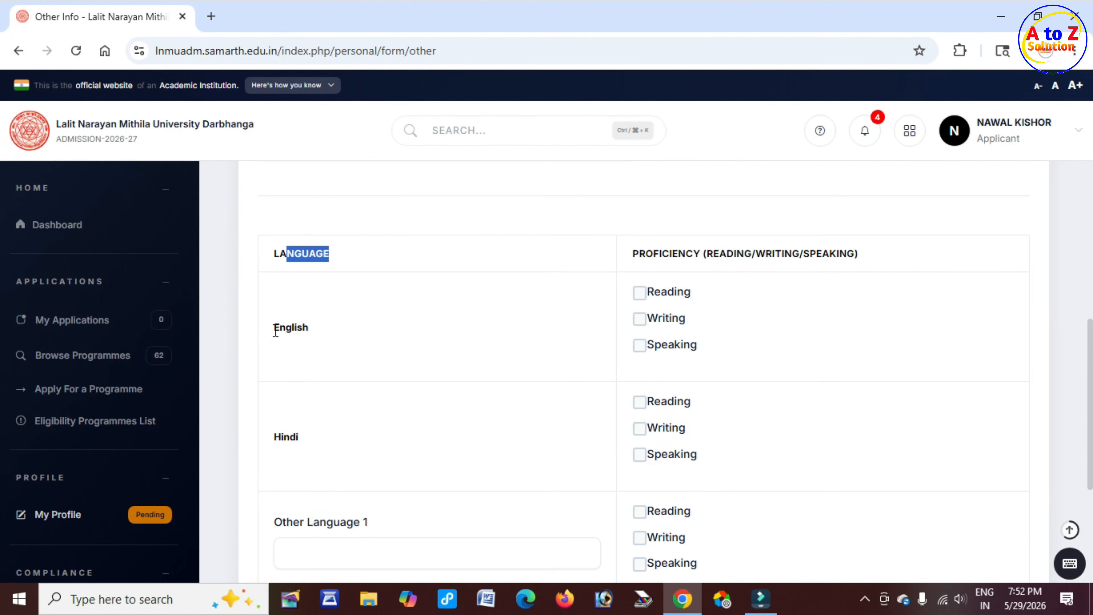
# Set English language proficiency to Writing only
pyautogui.moveTo(274, 328); pyautogui.dragTo(315, 336)
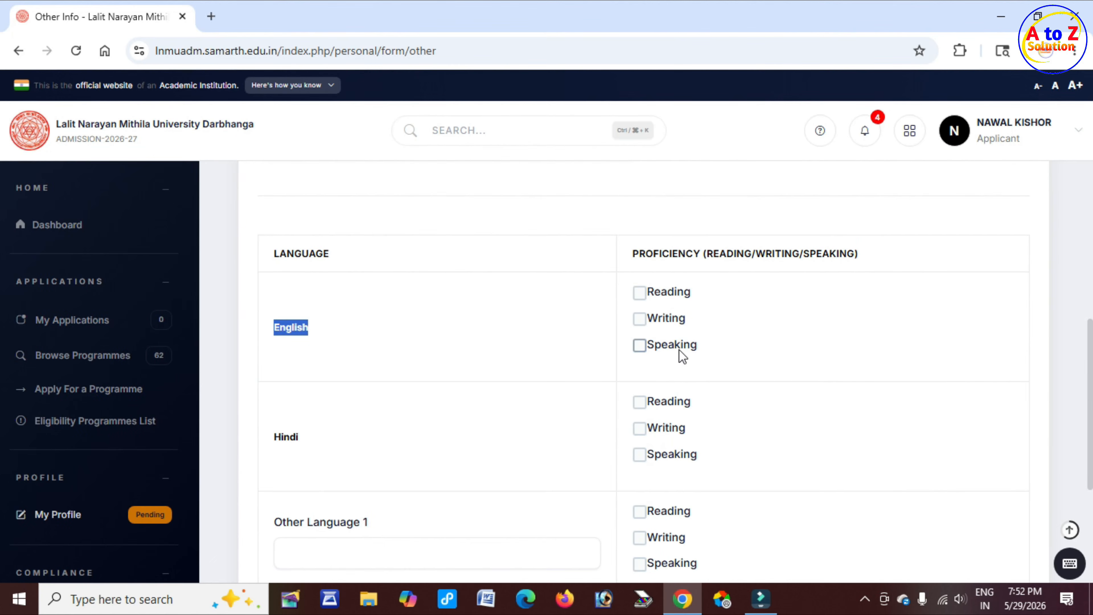
pyautogui.click(640, 292)
pyautogui.click(639, 318)
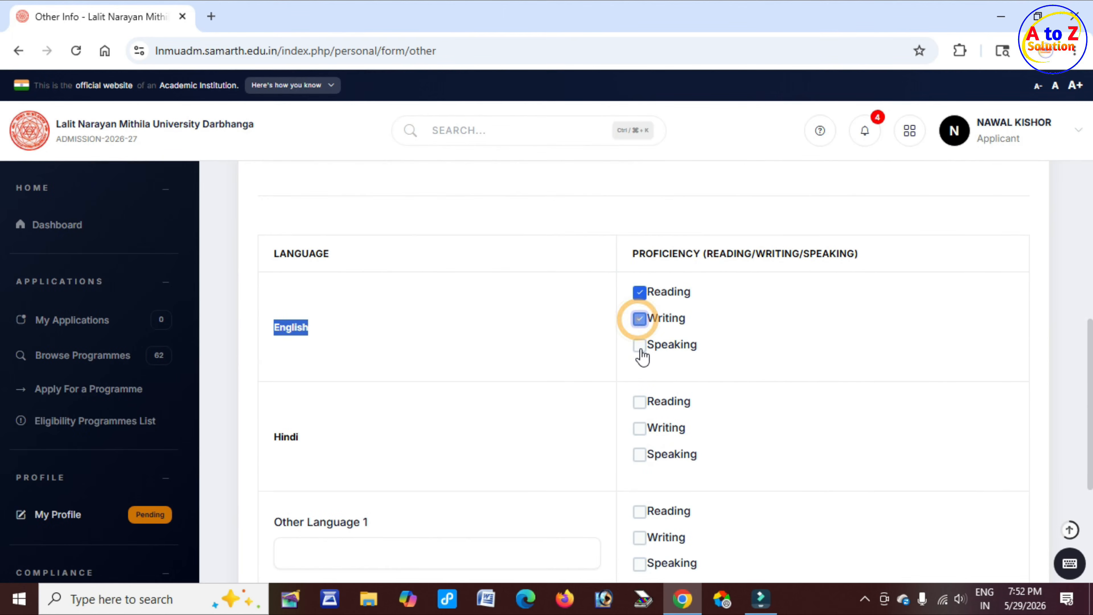
pyautogui.click(640, 345)
pyautogui.click(640, 346)
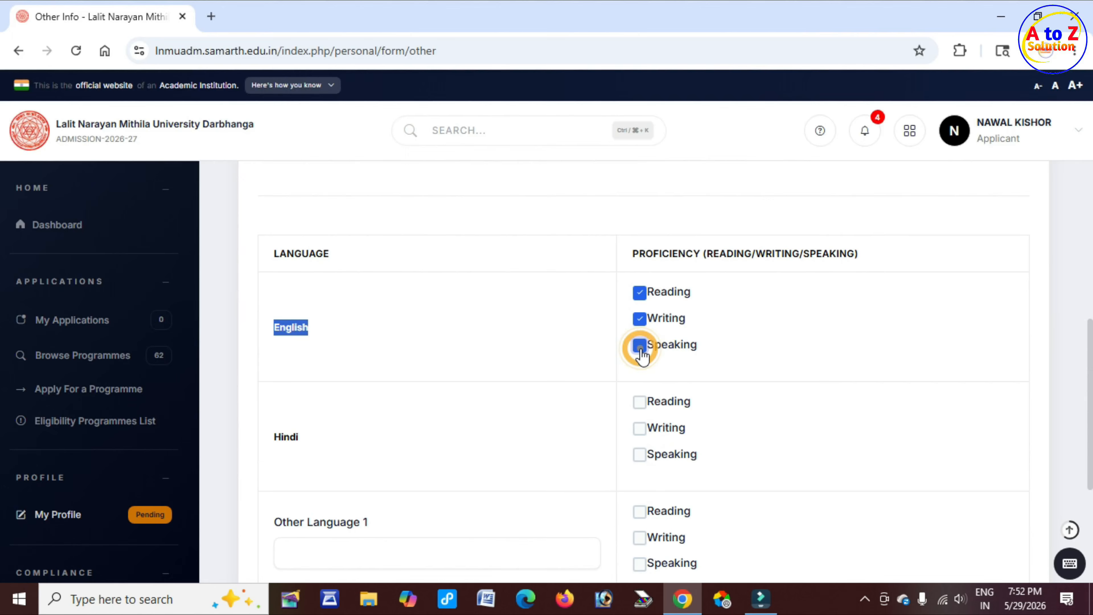
pyautogui.click(640, 292)
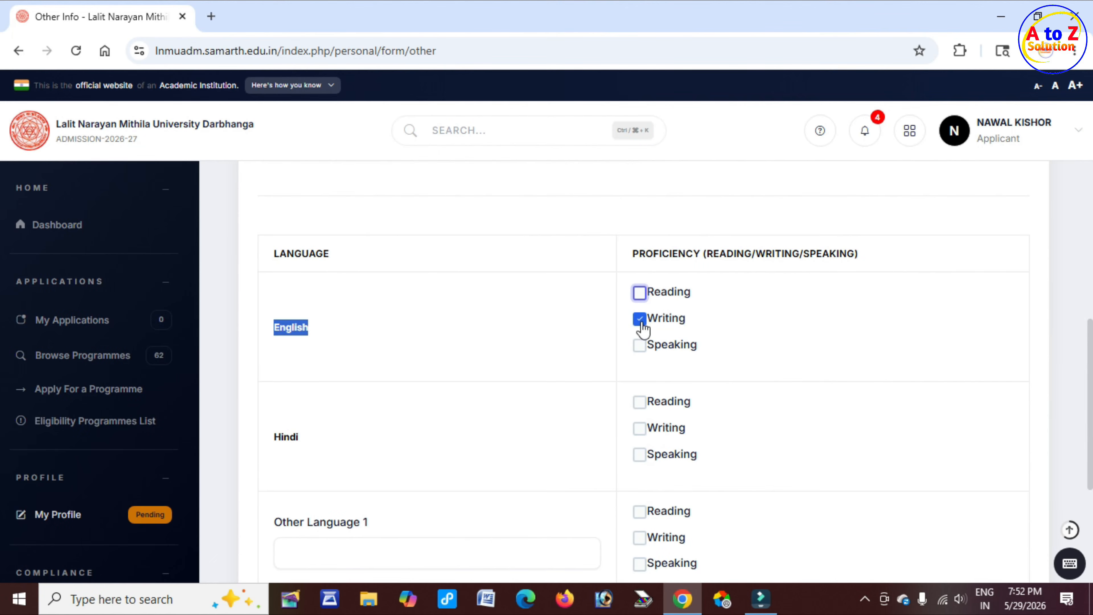
# Mark Hindi proficiency as Reading, Writing and Speaking
pyautogui.scroll(-2, 591, 339)
pyautogui.doubleClick(282, 357)
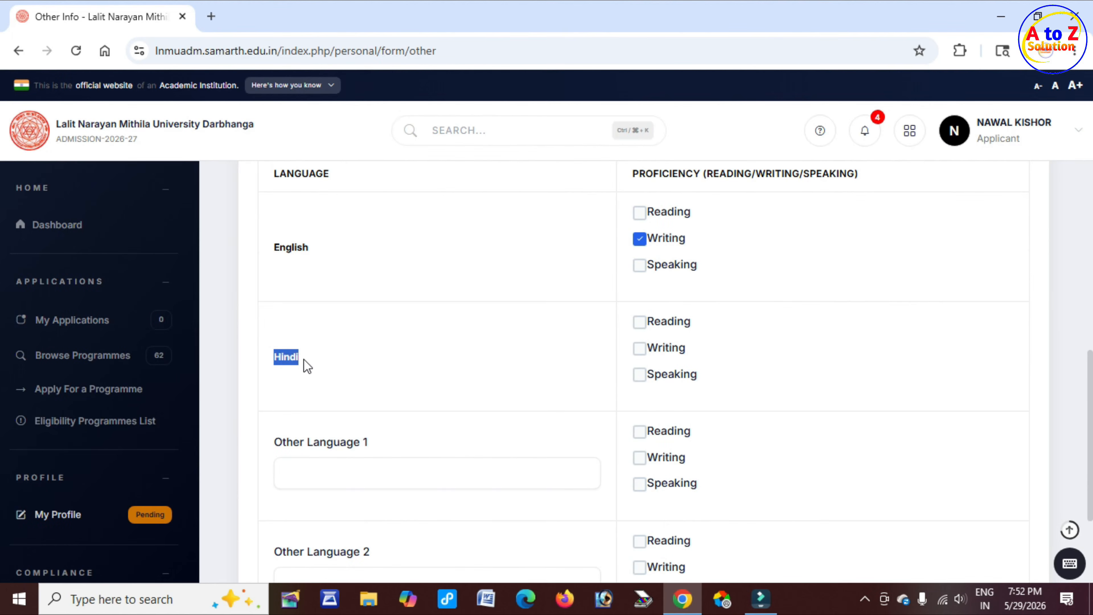
pyautogui.click(640, 322)
pyautogui.click(639, 348)
pyautogui.click(640, 374)
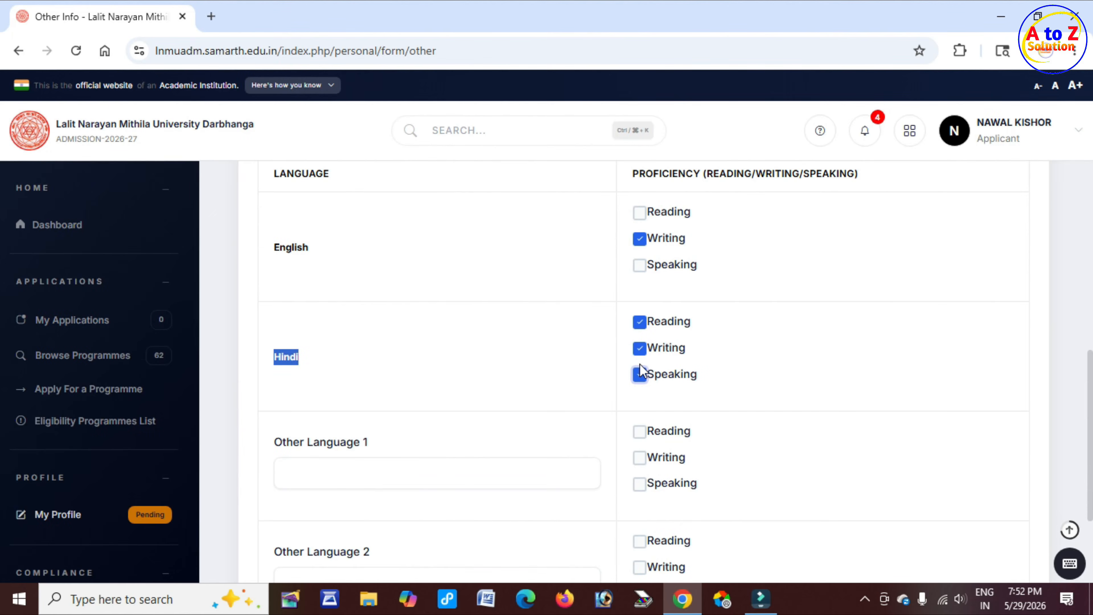
# Leave the other language fields empty and save the Other Info form
pyautogui.scroll(-3, 557, 374)
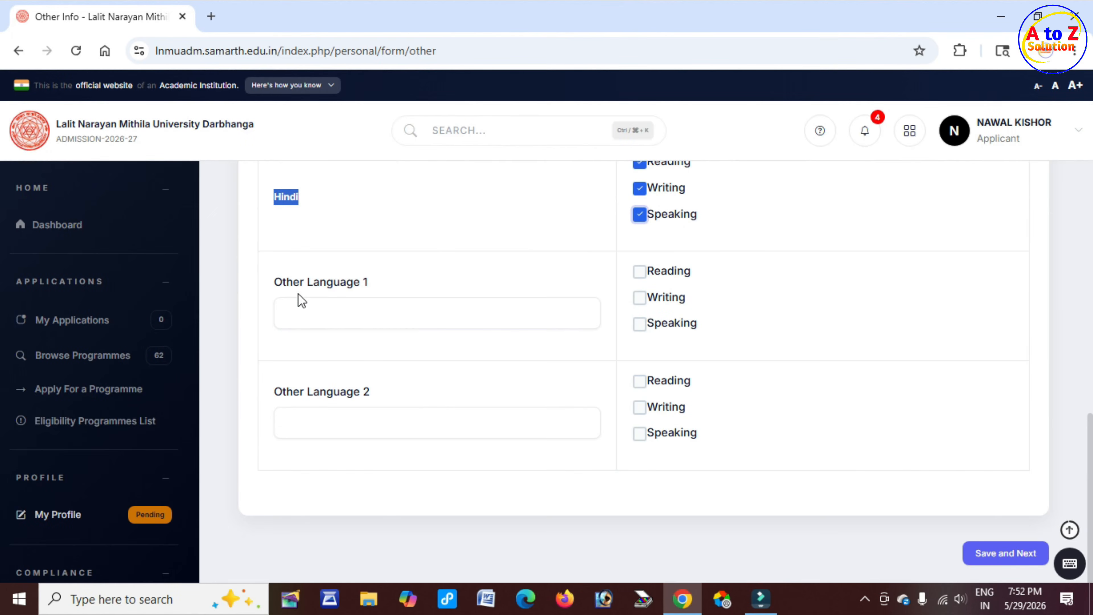
pyautogui.click(299, 280)
pyautogui.moveTo(299, 284); pyautogui.dragTo(358, 288)
pyautogui.click(364, 315)
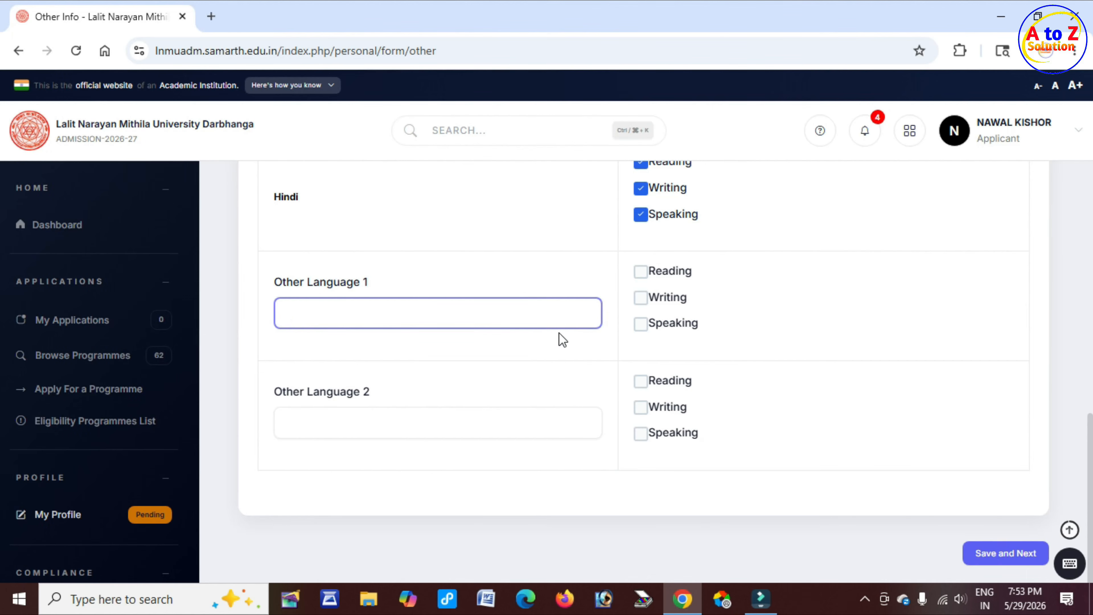
pyautogui.scroll(-1, 861, 474)
pyautogui.click(1007, 531)
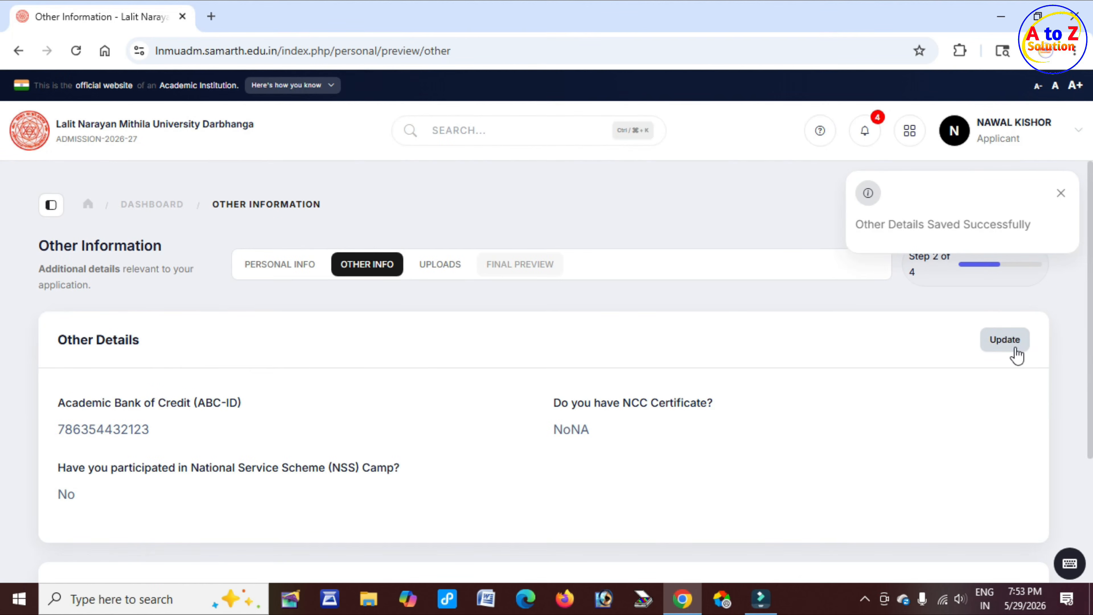
# Proceed from the Other Information summary to the Uploads page
pyautogui.moveTo(897, 224); pyautogui.dragTo(1016, 225)
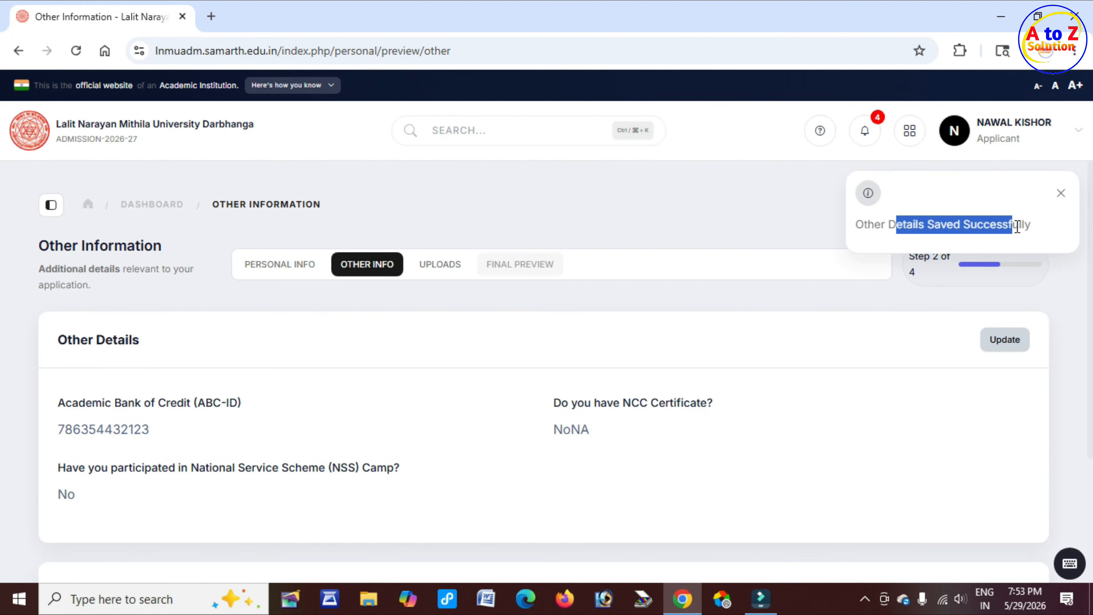
pyautogui.scroll(-5, 566, 352)
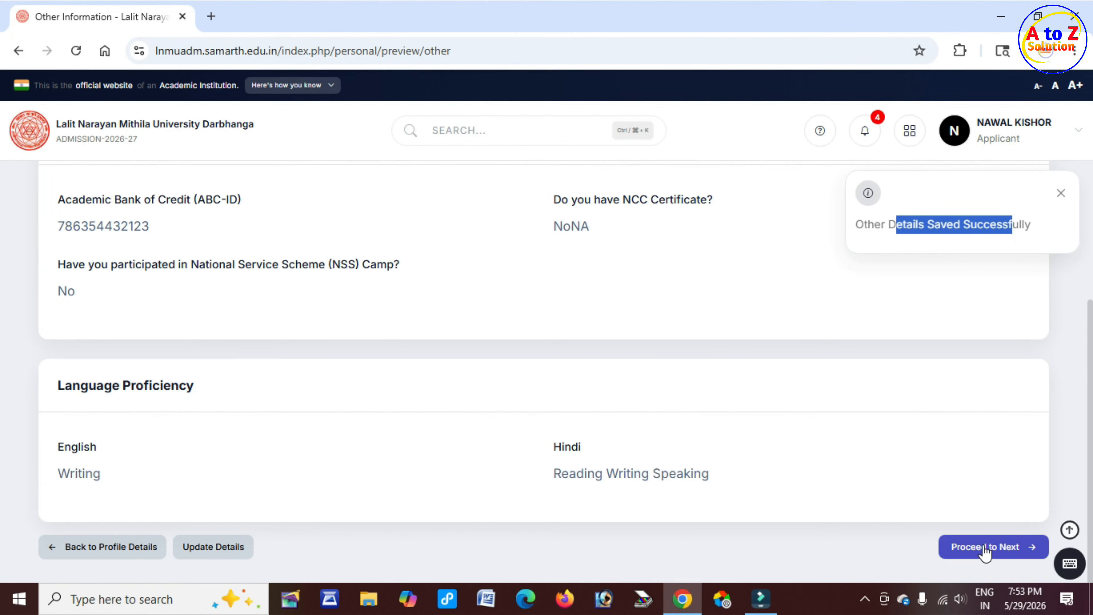
pyautogui.click(998, 551)
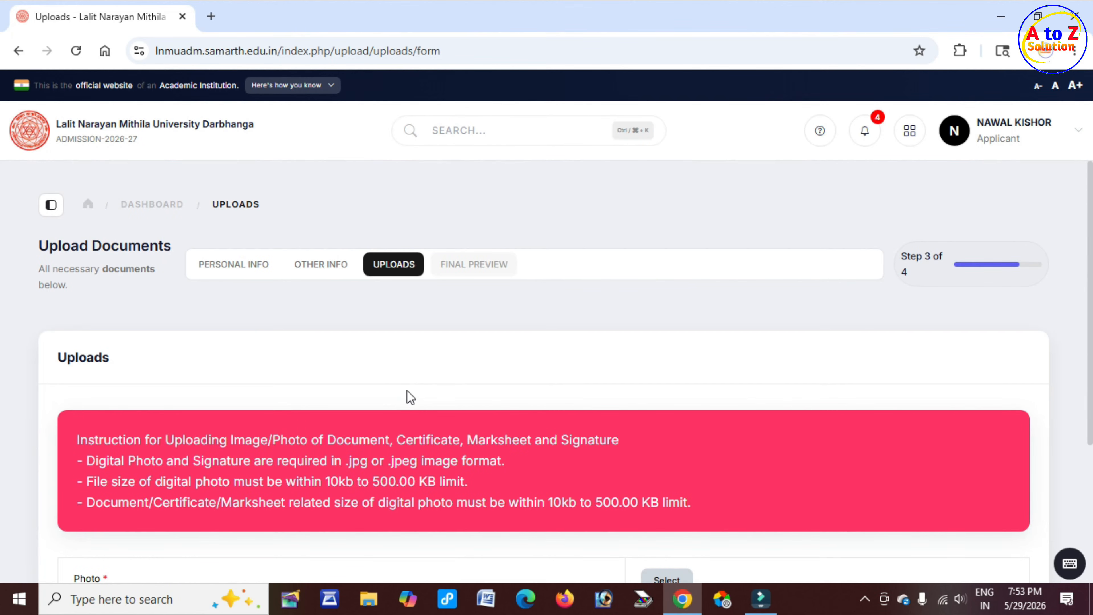
# Read the upload instructions on accepted formats and file size limits for each document
pyautogui.scroll(-2, 411, 397)
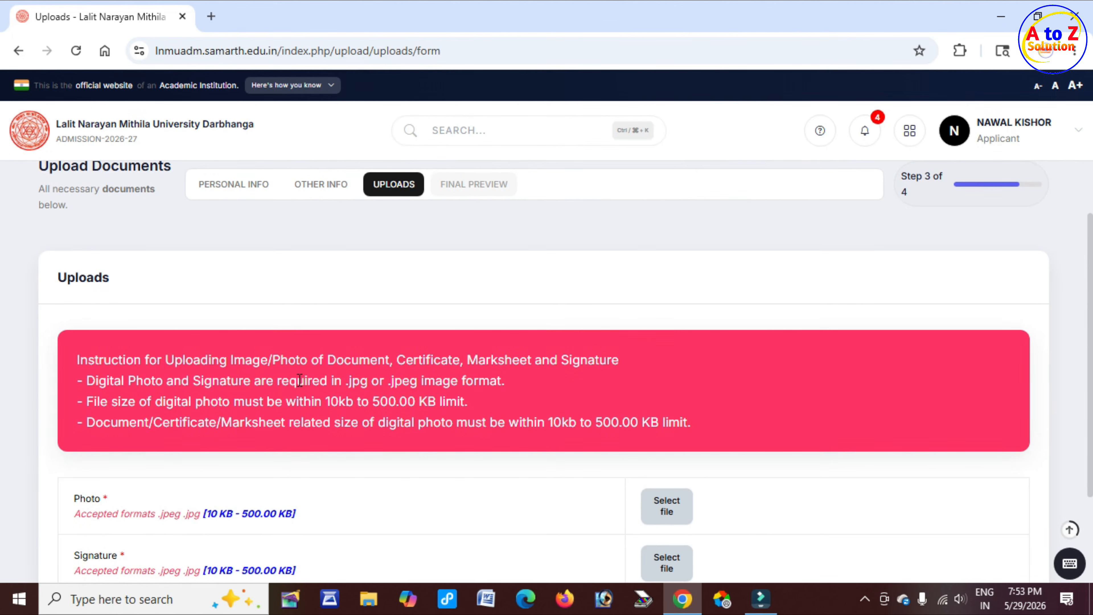
pyautogui.moveTo(276, 367); pyautogui.dragTo(532, 367)
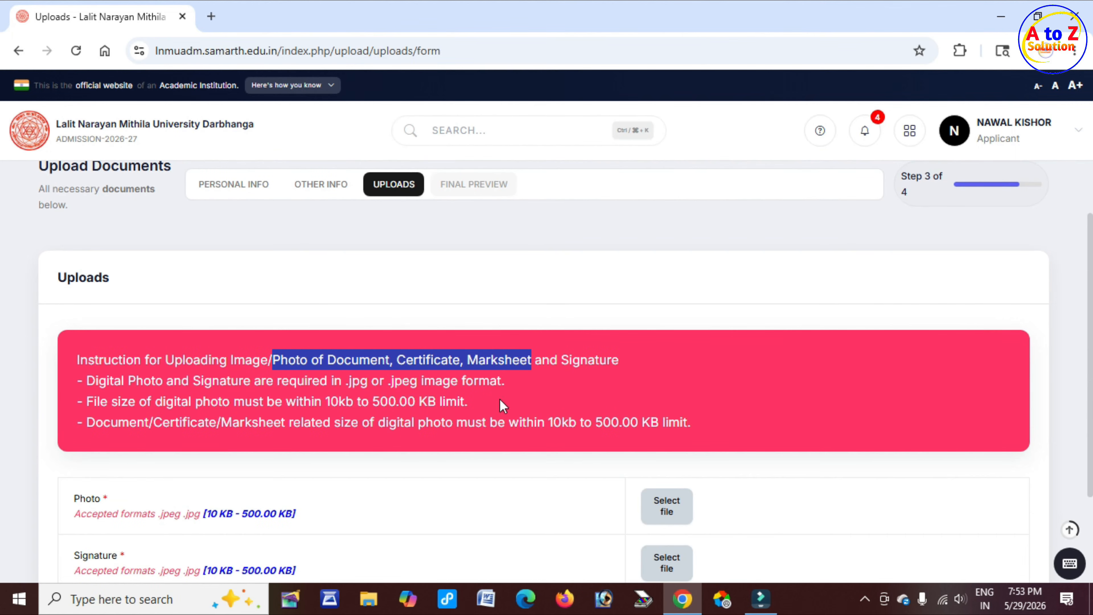
pyautogui.moveTo(348, 384); pyautogui.dragTo(429, 383)
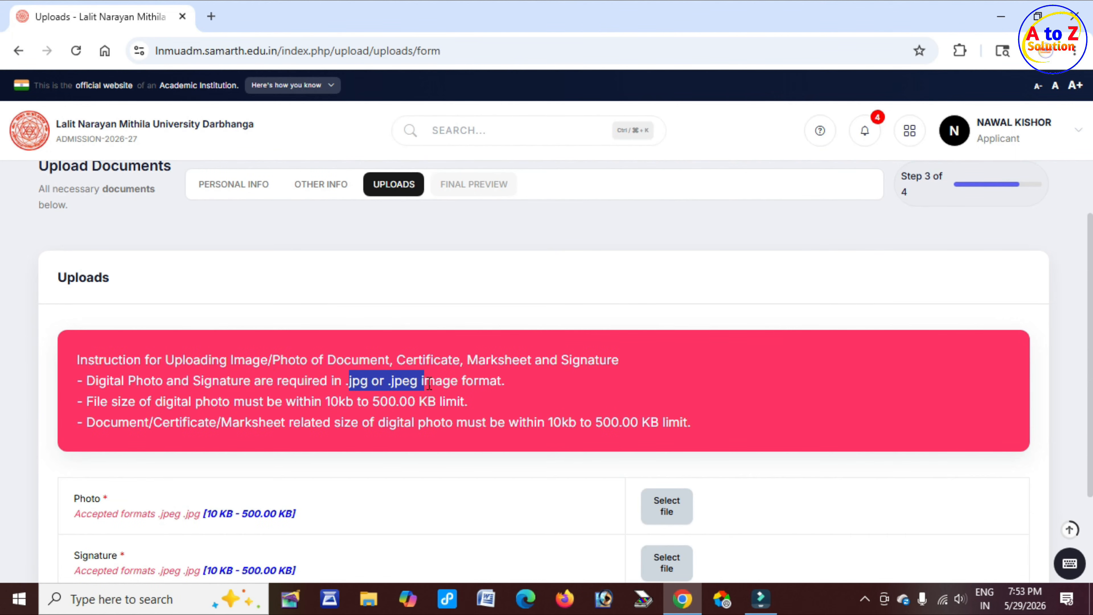
pyautogui.moveTo(331, 401); pyautogui.dragTo(439, 402)
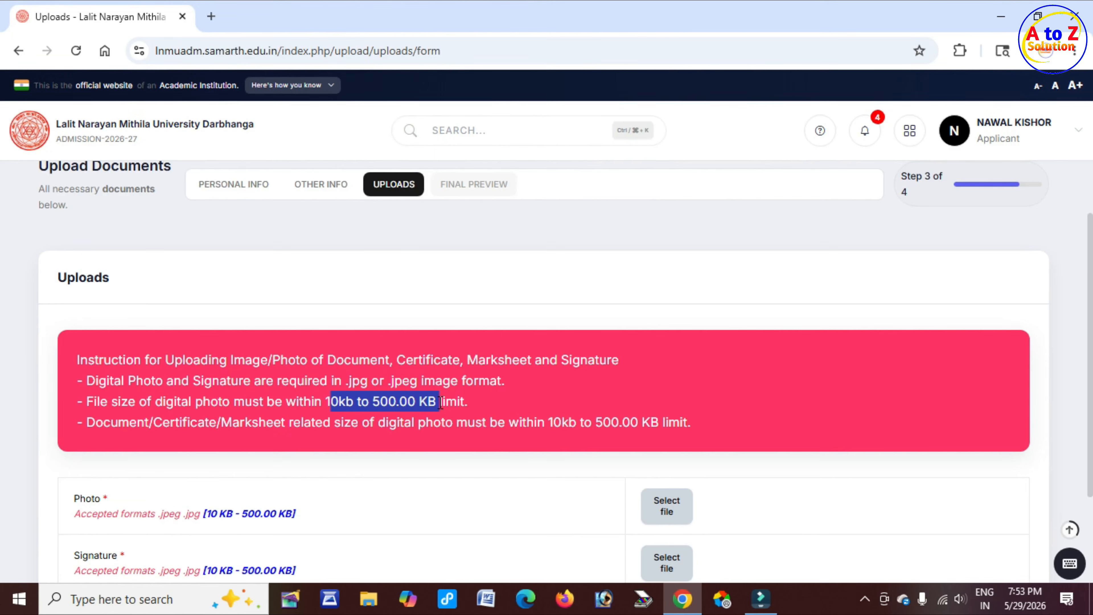
pyautogui.scroll(-3, 442, 412)
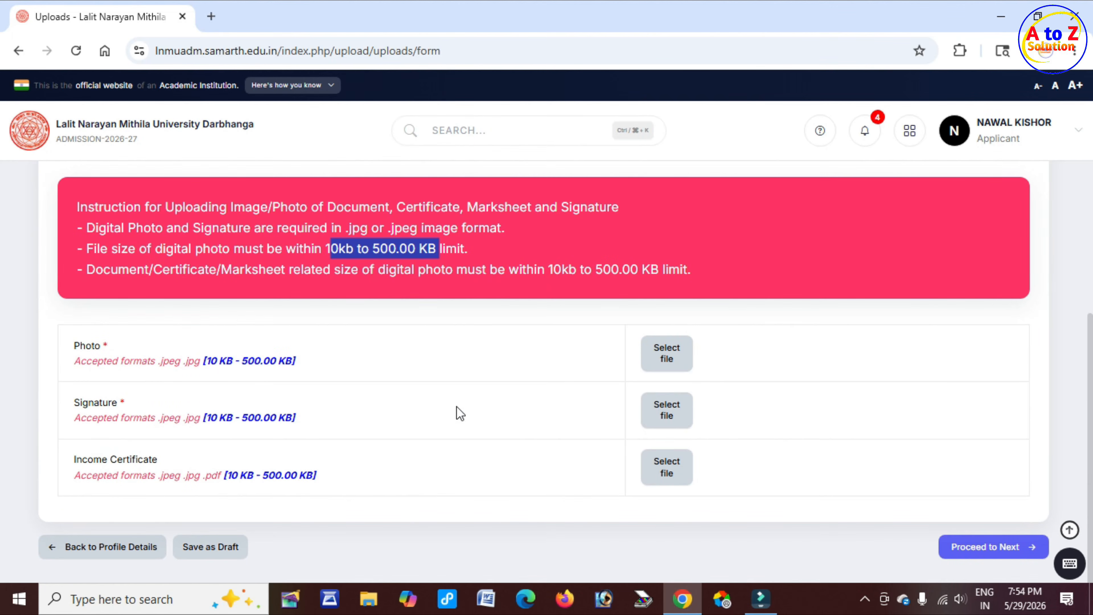
pyautogui.moveTo(81, 347); pyautogui.dragTo(104, 348)
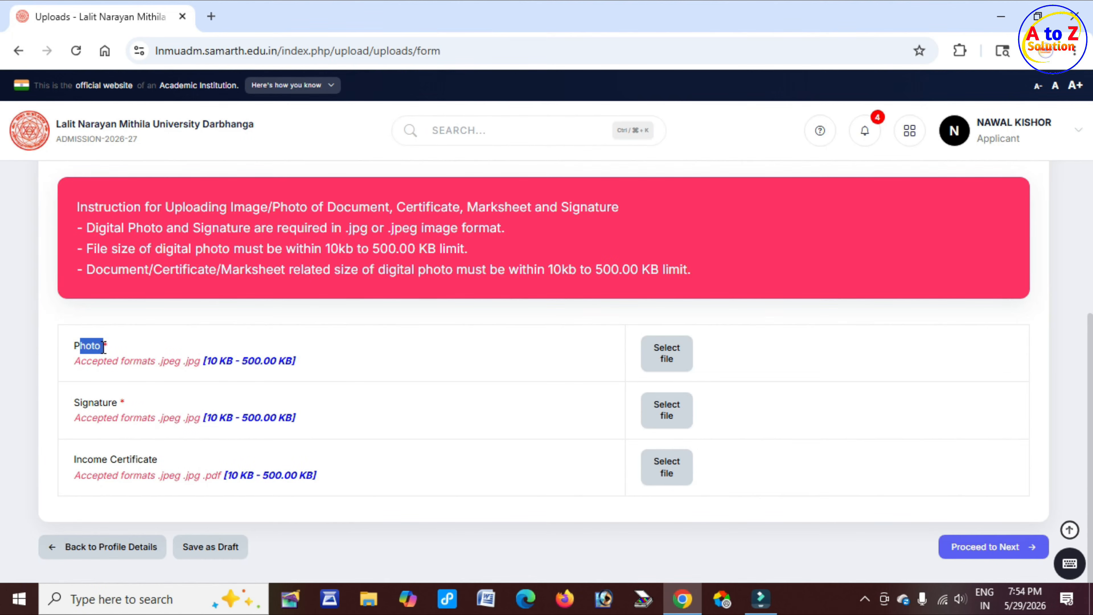
pyautogui.moveTo(217, 361); pyautogui.dragTo(287, 361)
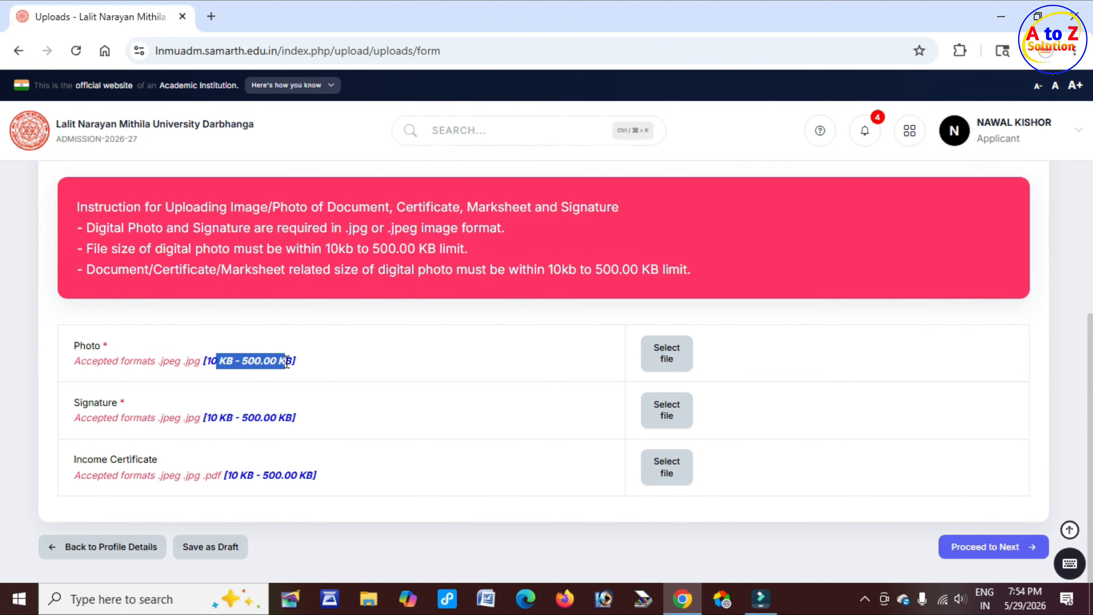
pyautogui.moveTo(74, 400); pyautogui.dragTo(124, 402)
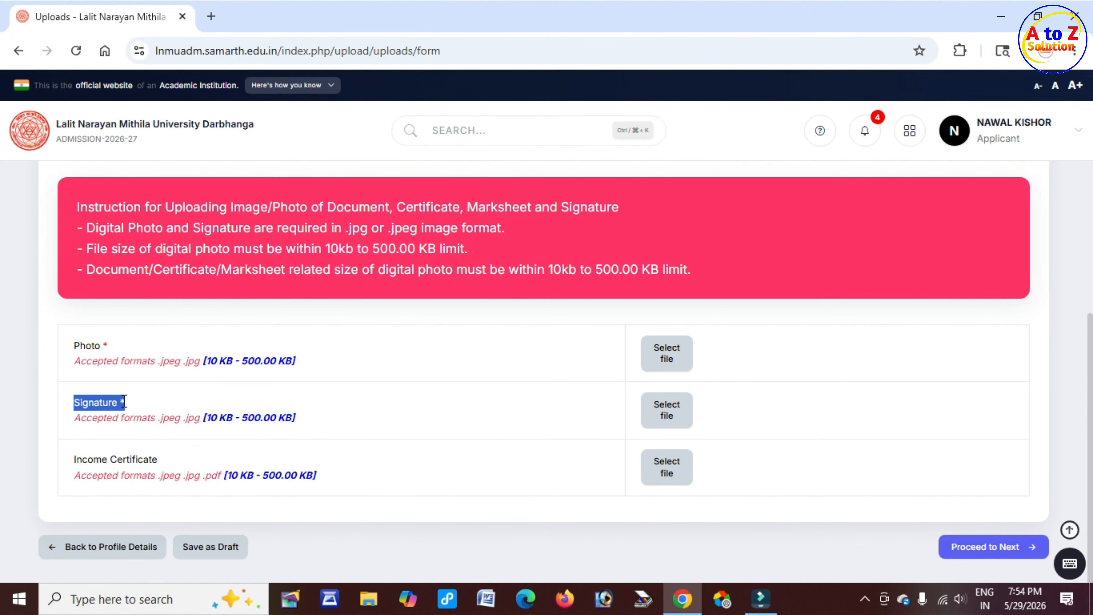
pyautogui.moveTo(210, 417); pyautogui.dragTo(294, 416)
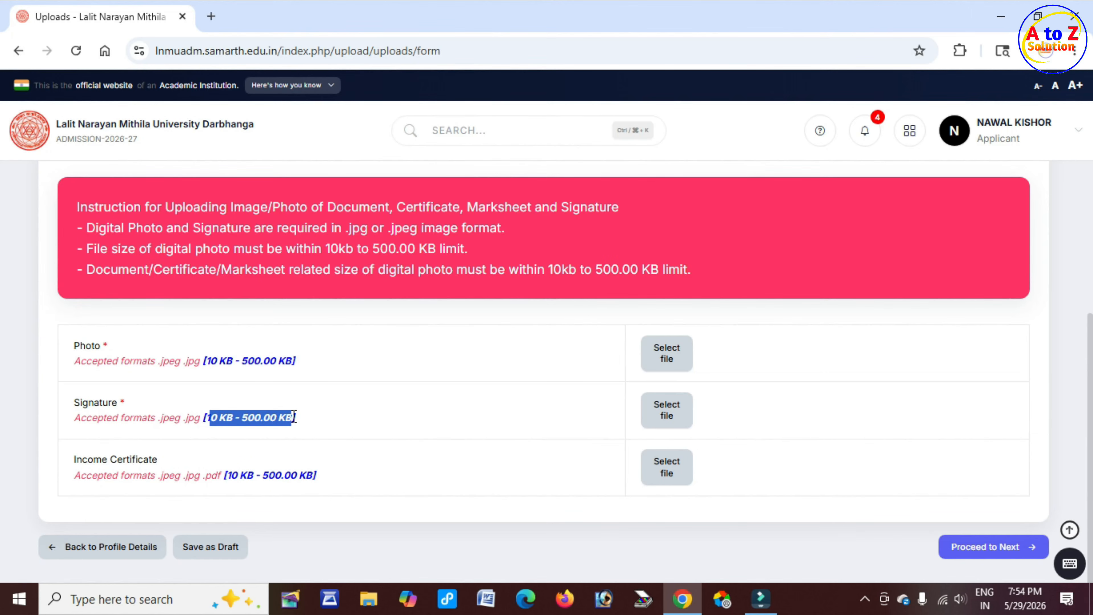
pyautogui.moveTo(73, 459)
pyautogui.mouseDown()
pyautogui.moveTo(158, 460)
pyautogui.moveTo(163, 478)
pyautogui.moveTo(322, 478)
pyautogui.mouseUp()
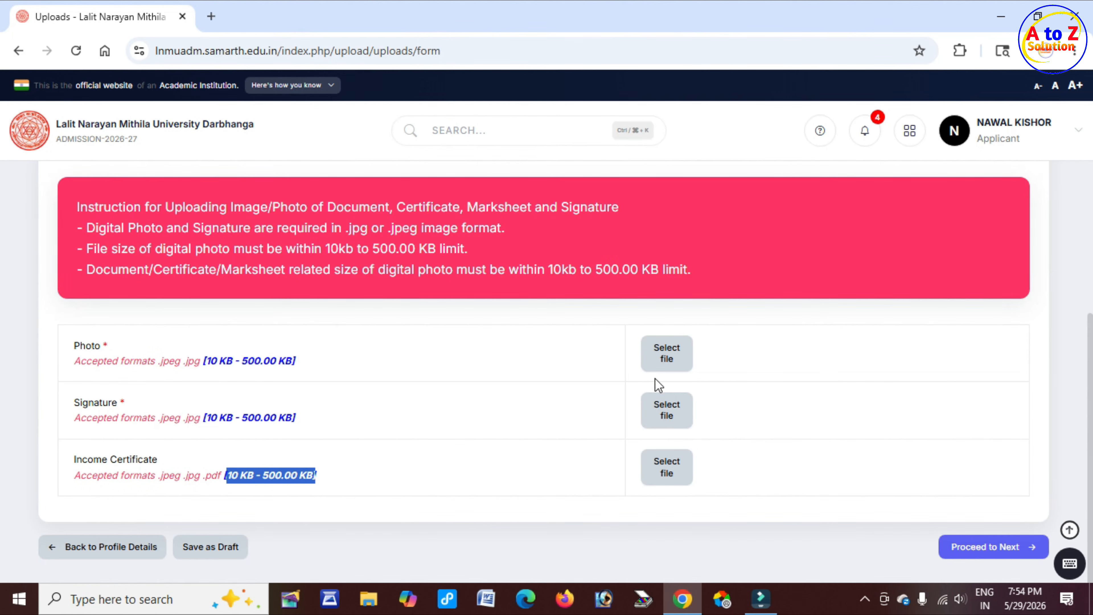
# Upload the applicant's photo file fdgf.jpg
pyautogui.click(668, 364)
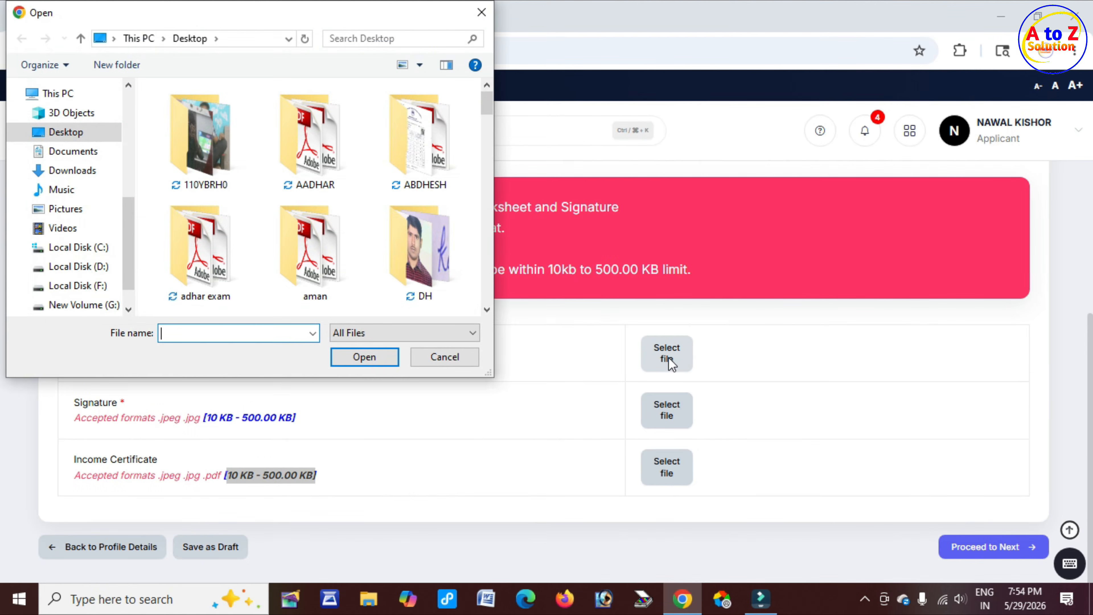
pyautogui.scroll(-5, 304, 254)
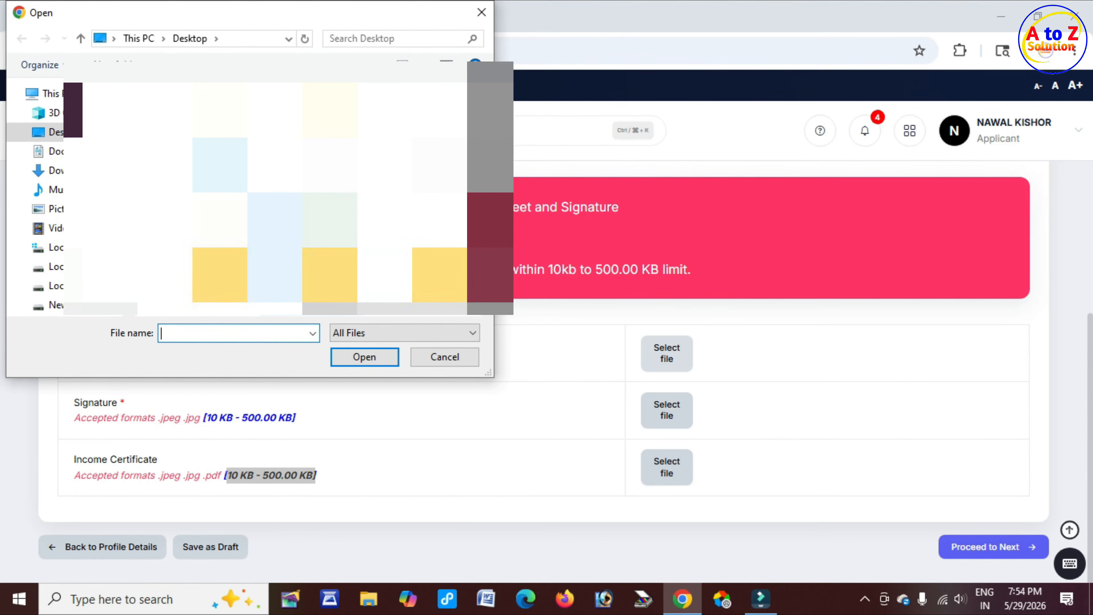
pyautogui.scroll(-8, 301, 263)
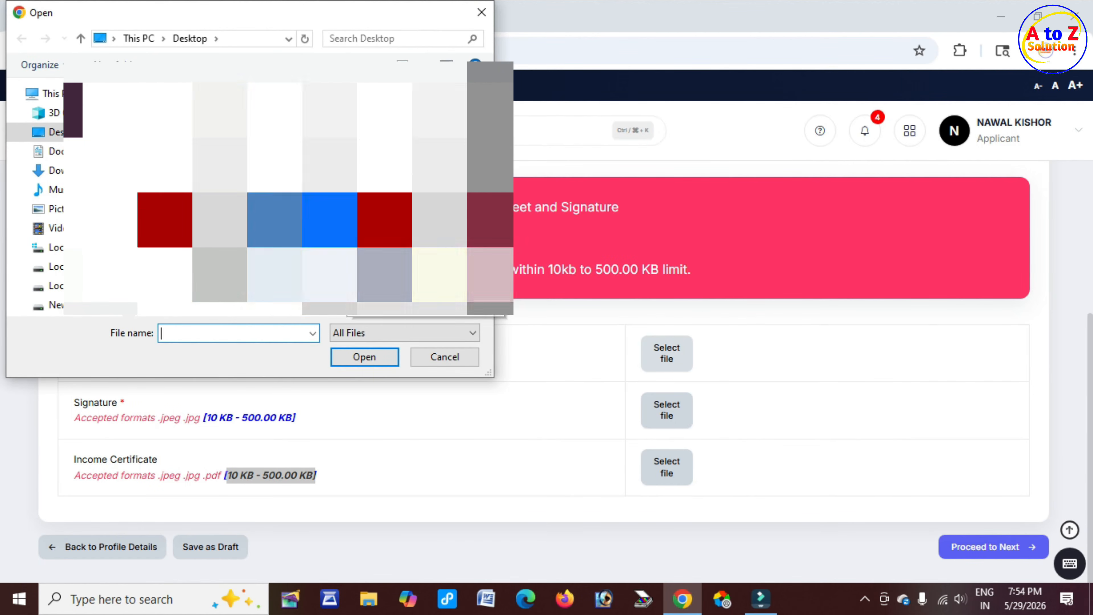
pyautogui.scroll(-3, 301, 194)
pyautogui.scroll(-3, 297, 254)
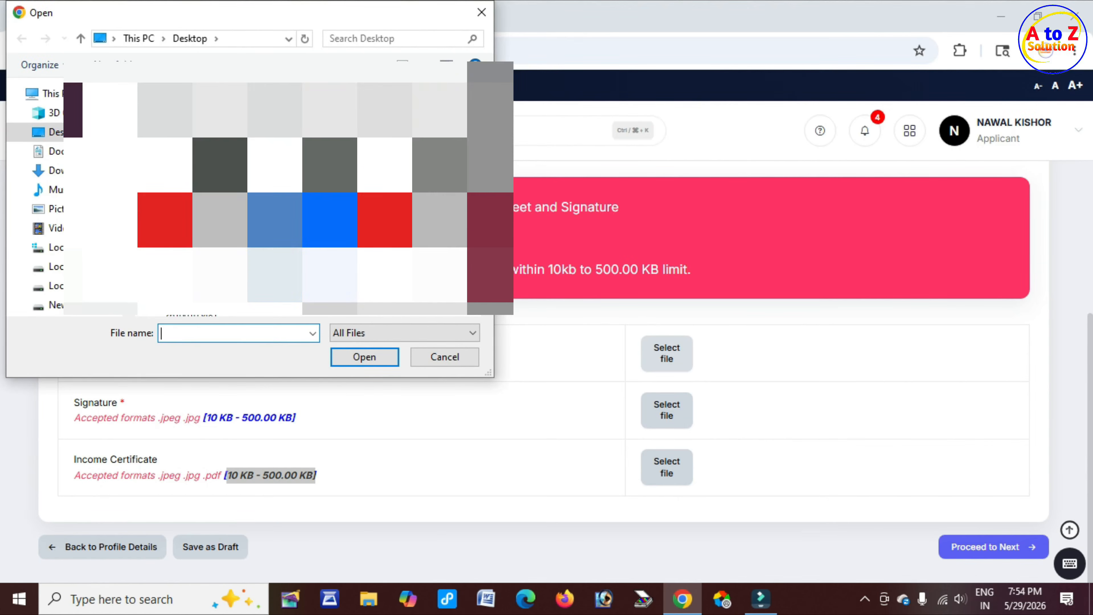
pyautogui.click(290, 259)
pyautogui.click(371, 363)
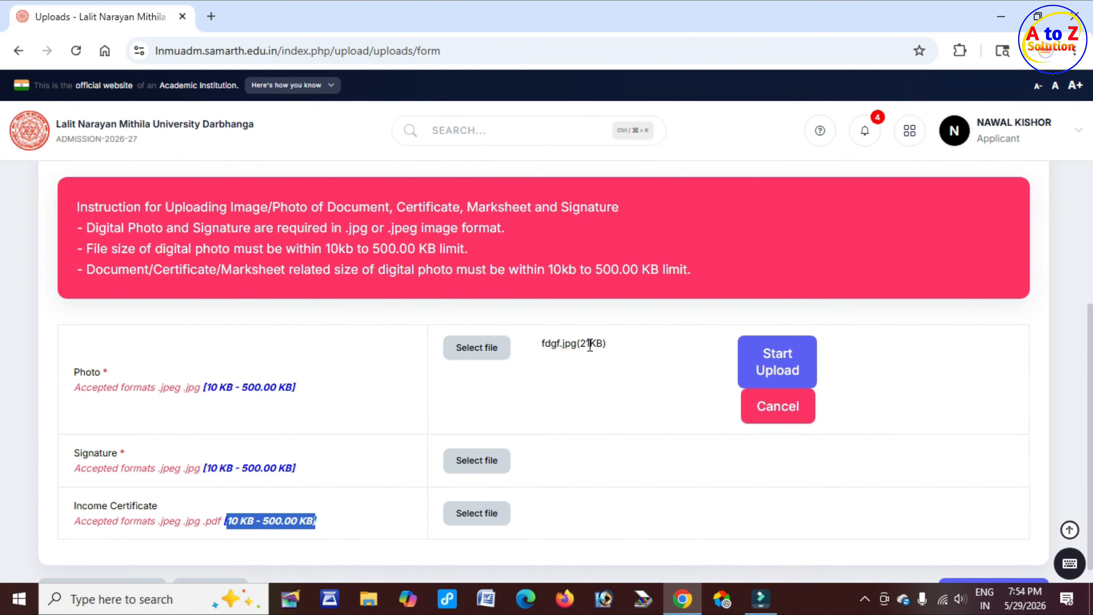
pyautogui.click(791, 368)
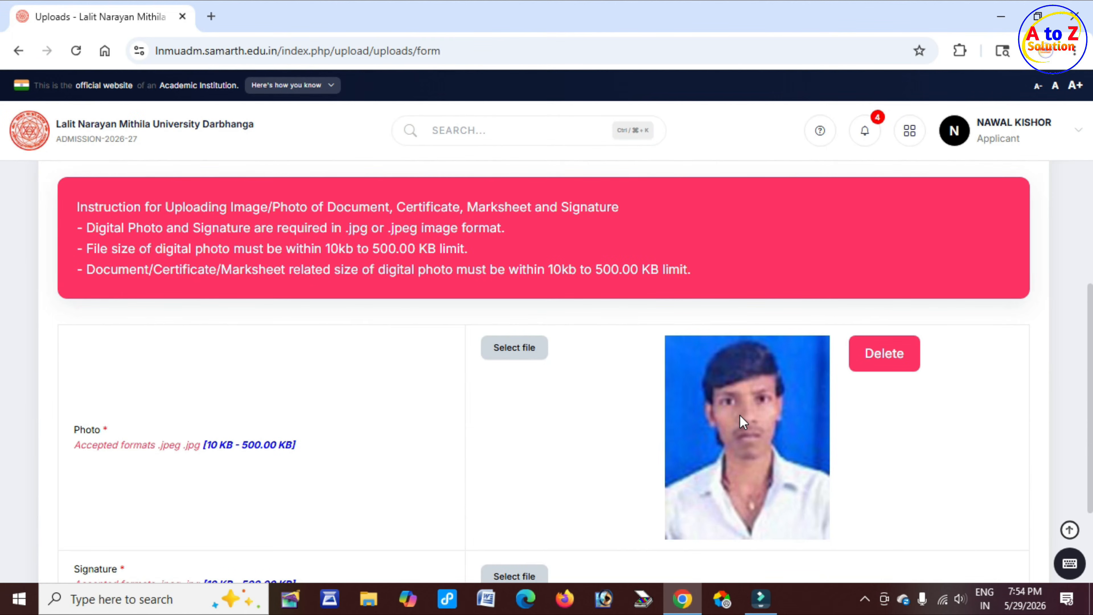
# Proceed from the Uploads page to the Final Preview
pyautogui.scroll(-3, 710, 413)
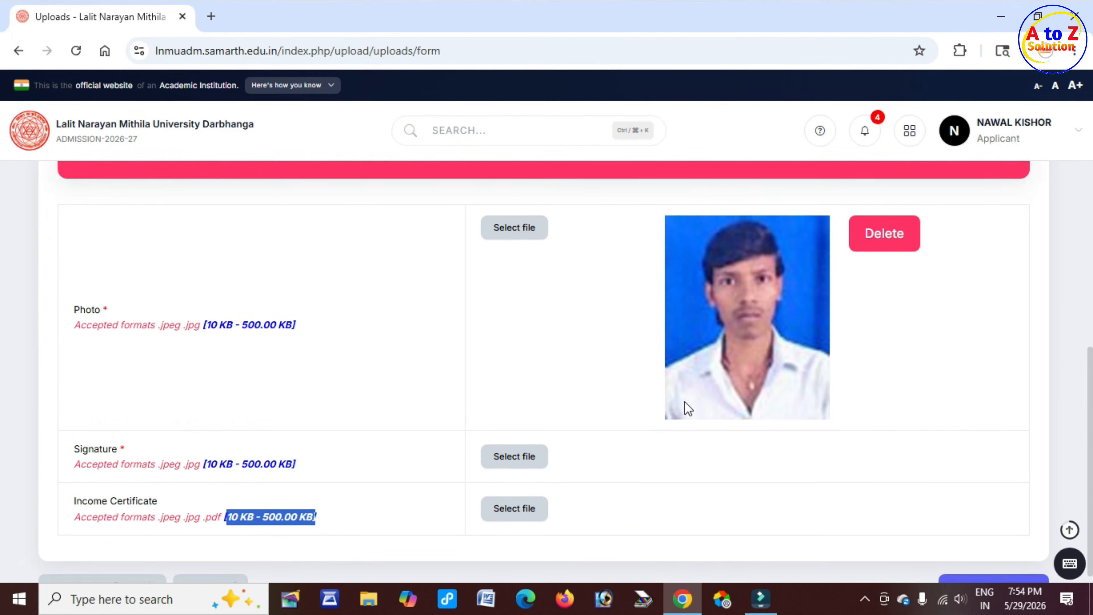
pyautogui.scroll(-1, 688, 408)
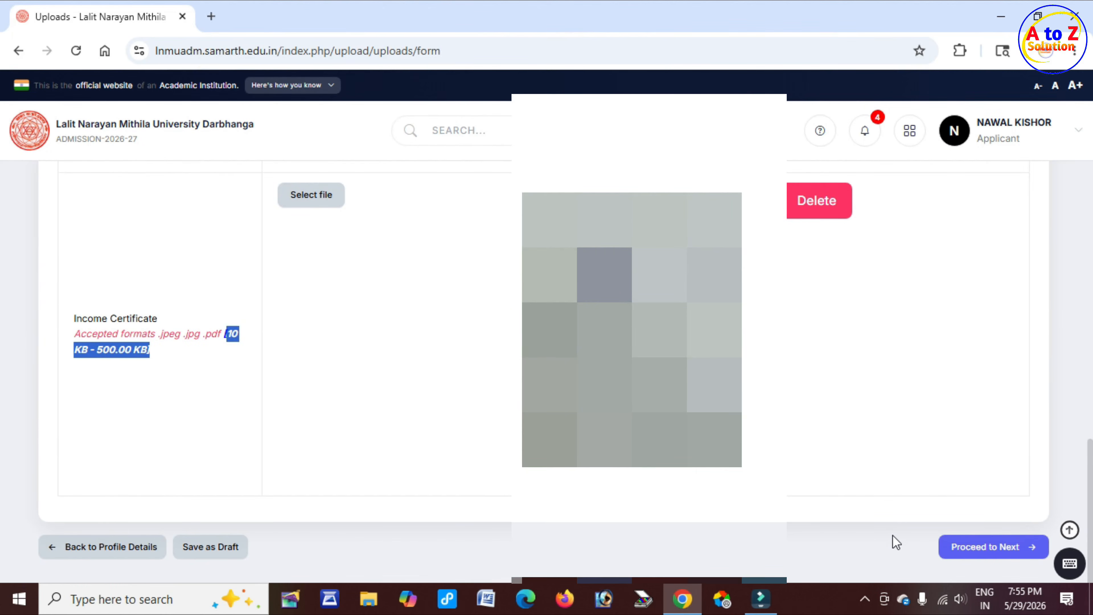
pyautogui.click(1003, 548)
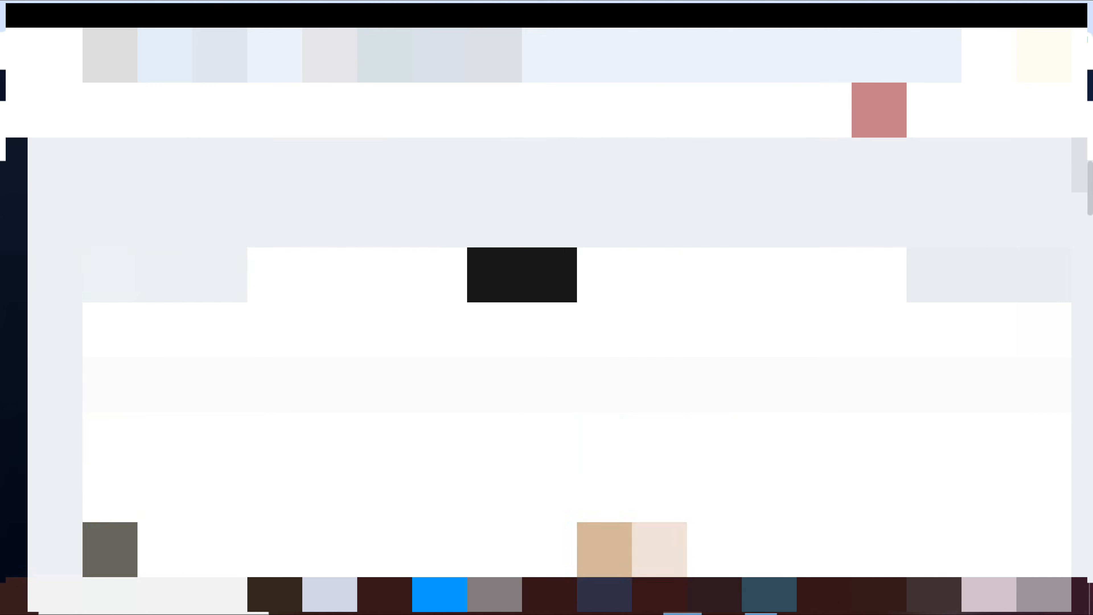
# Start Submit and Lock from the final preview and tick the declaration checkbox
pyautogui.moveTo(212, 204); pyautogui.dragTo(291, 204)
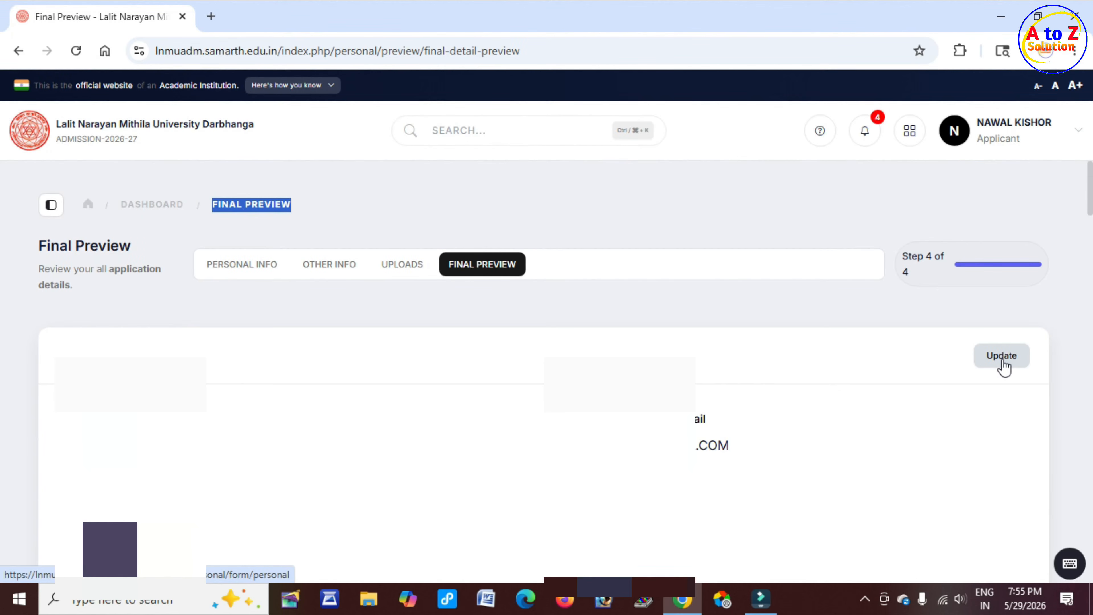
pyautogui.scroll(-10, 544, 371)
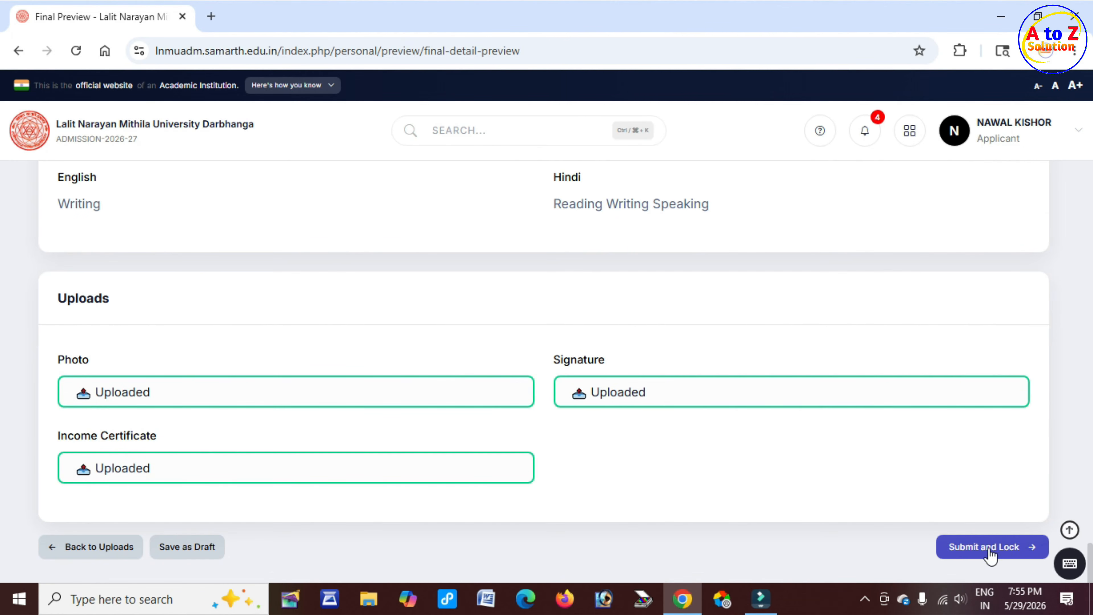
pyautogui.click(1014, 552)
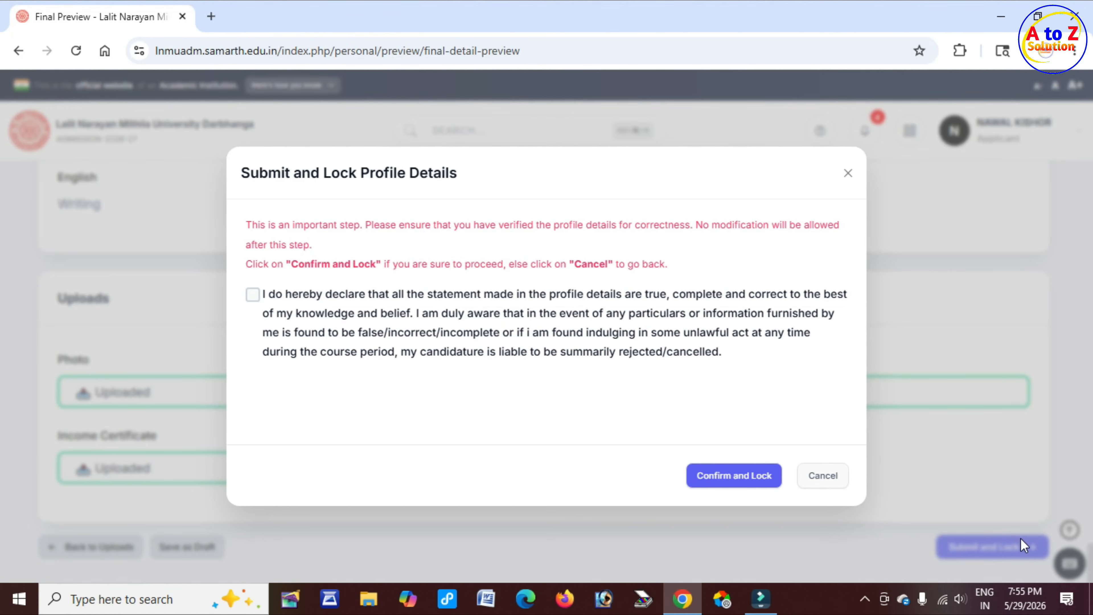
pyautogui.moveTo(348, 173); pyautogui.dragTo(464, 185)
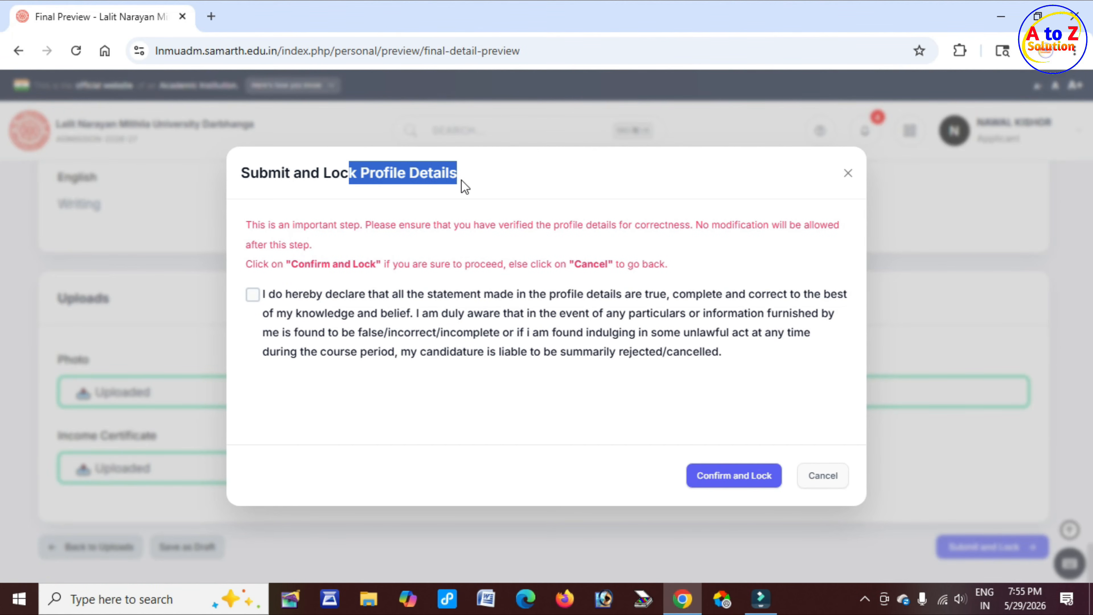
pyautogui.click(253, 296)
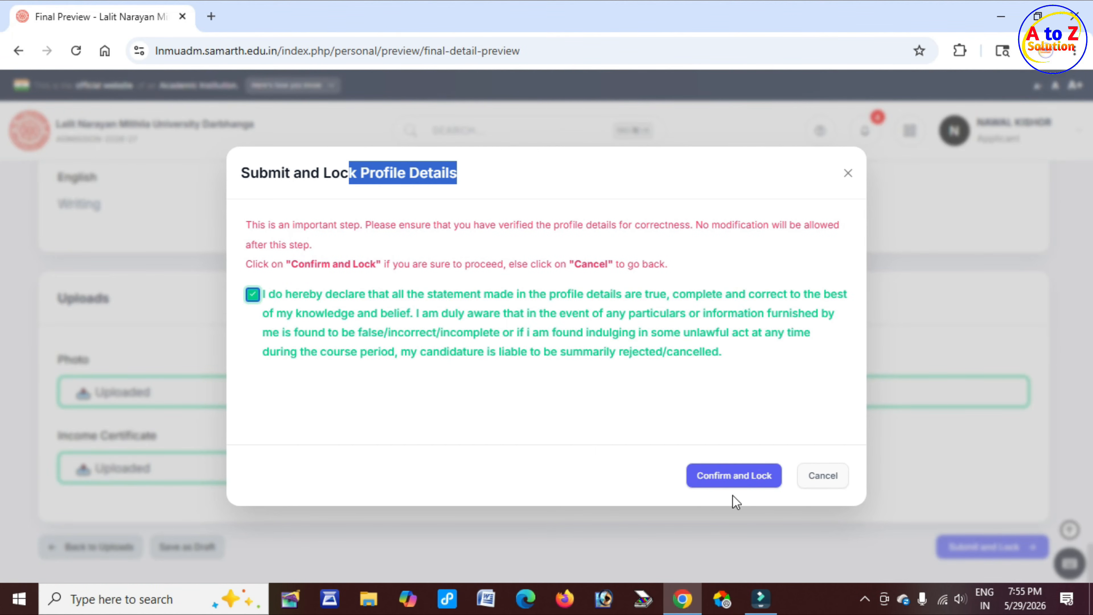
# Confirm and lock the profile details
pyautogui.click(746, 486)
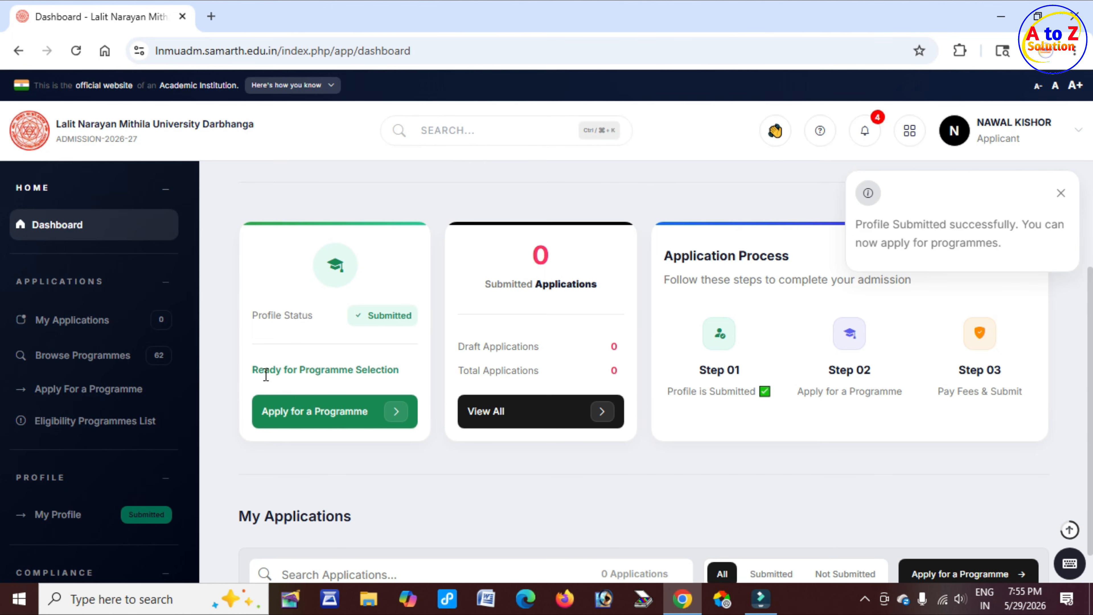
pyautogui.moveTo(264, 369); pyautogui.dragTo(381, 369)
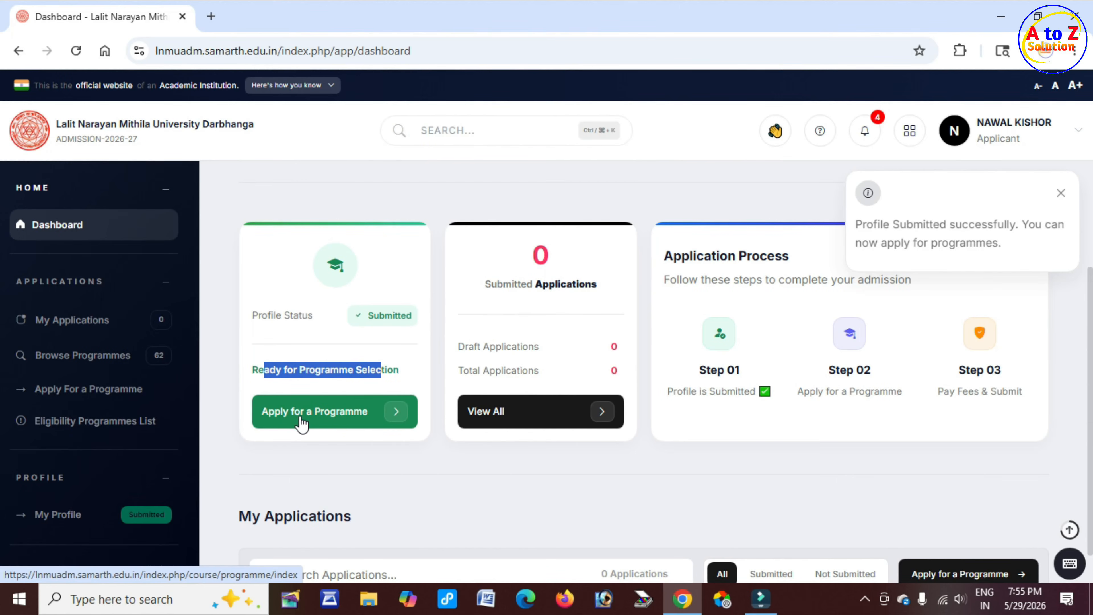
# Open Apply for a Programme, choose the Master (PG Programmes) level and open the programme list
pyautogui.click(362, 420)
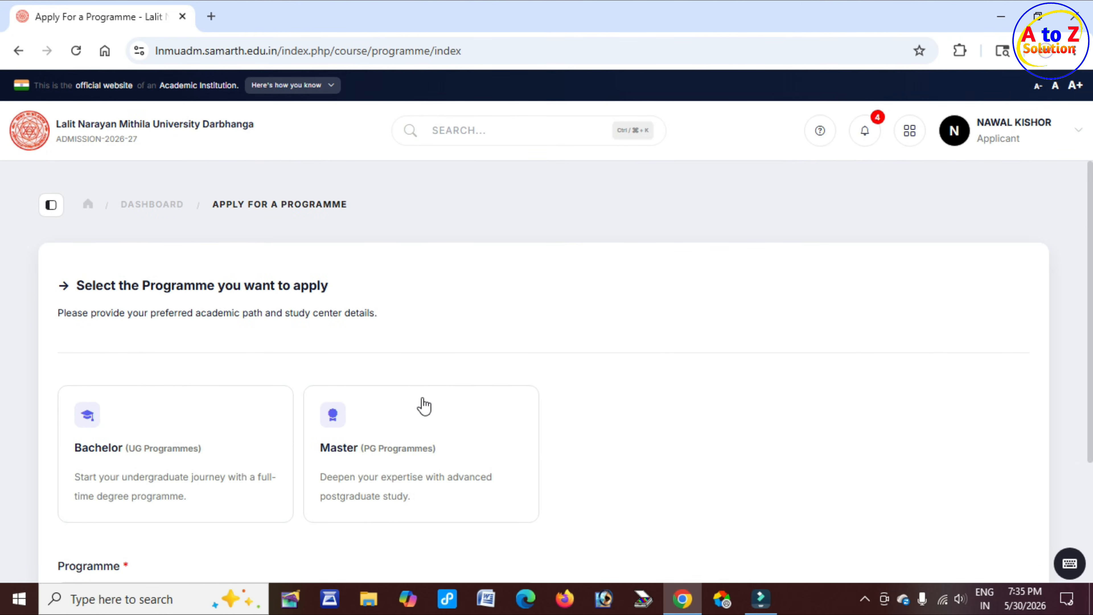
pyautogui.scroll(-2, 423, 406)
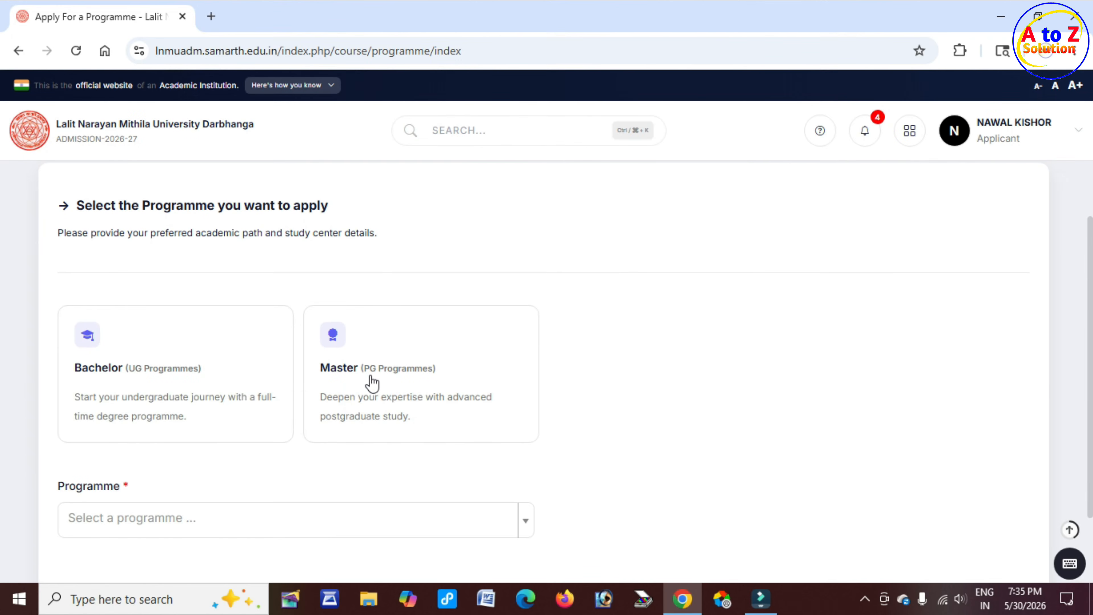
pyautogui.click(419, 386)
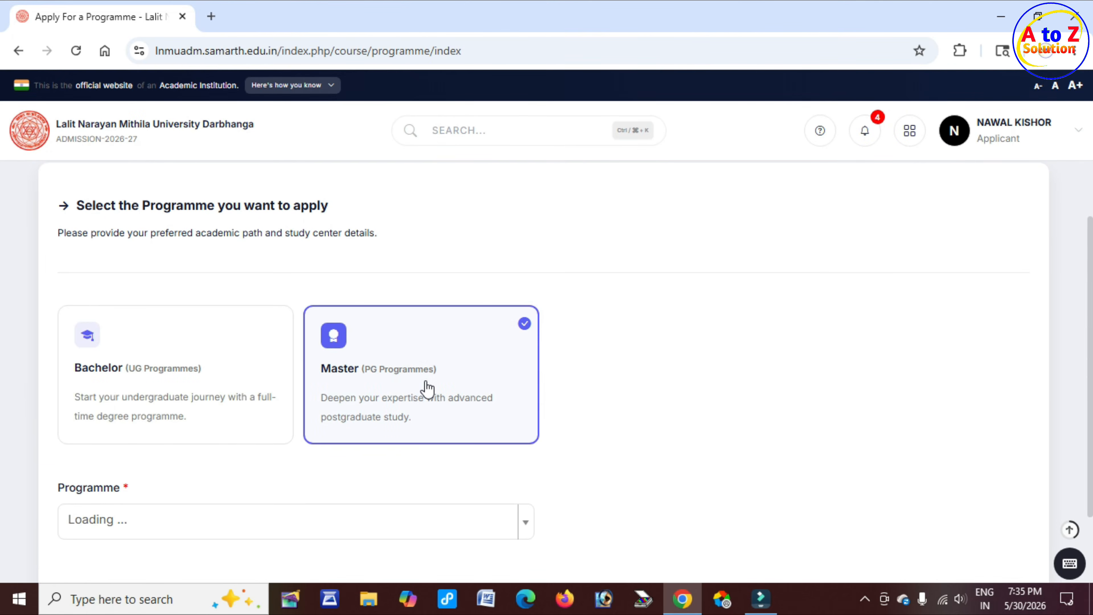
pyautogui.scroll(-2, 424, 386)
pyautogui.moveTo(54, 409); pyautogui.dragTo(128, 418)
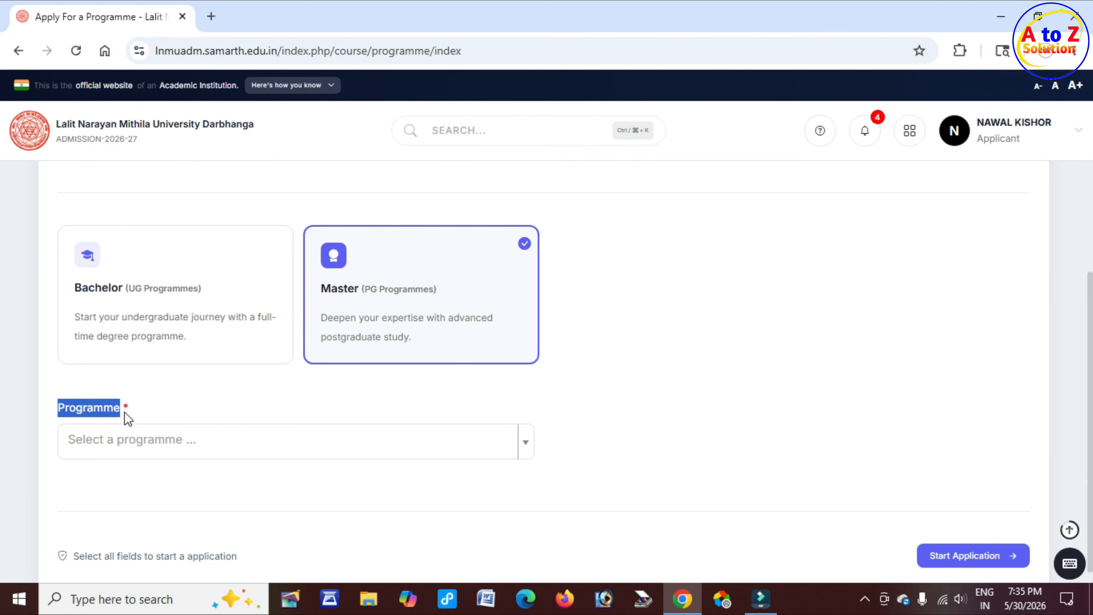
pyautogui.click(195, 441)
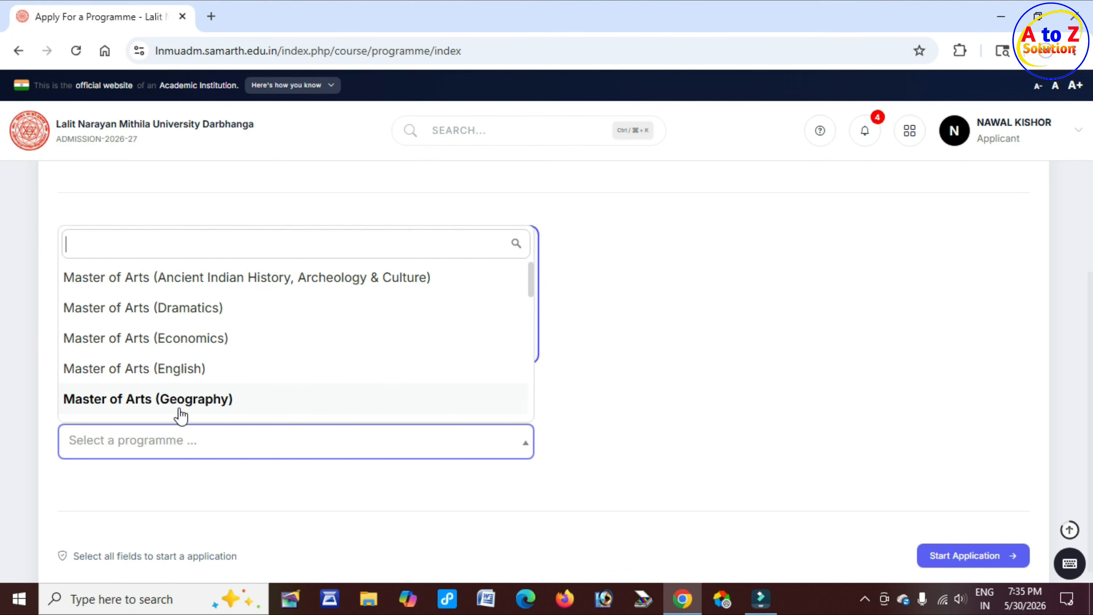
# Select Master of Arts (Geography) as the programme
pyautogui.scroll(-4, 363, 374)
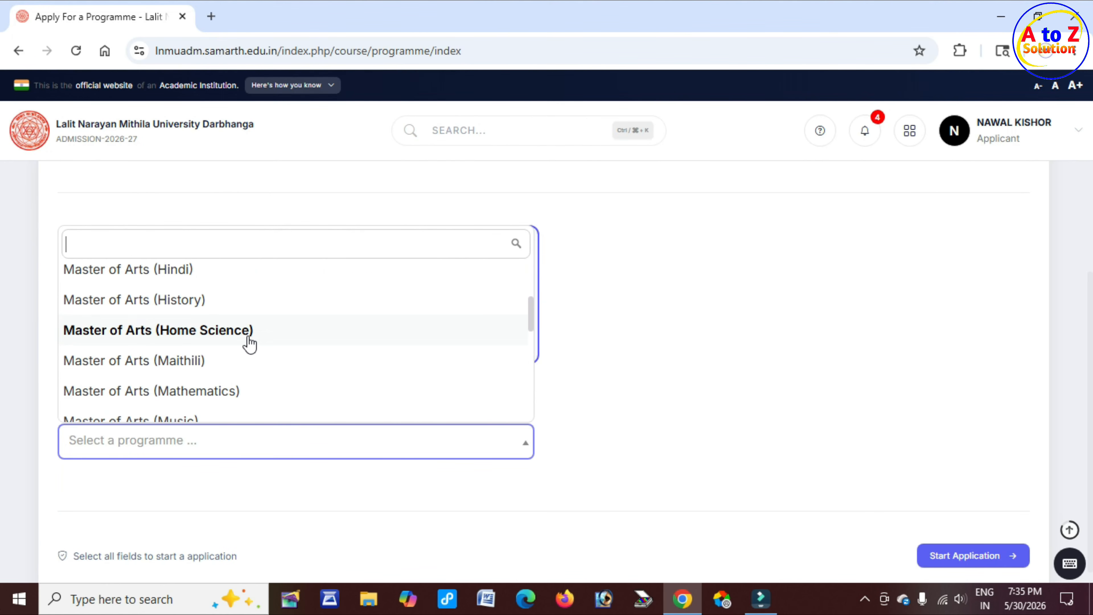
pyautogui.scroll(-2, 249, 344)
pyautogui.scroll(-3, 249, 345)
pyautogui.scroll(3, 249, 346)
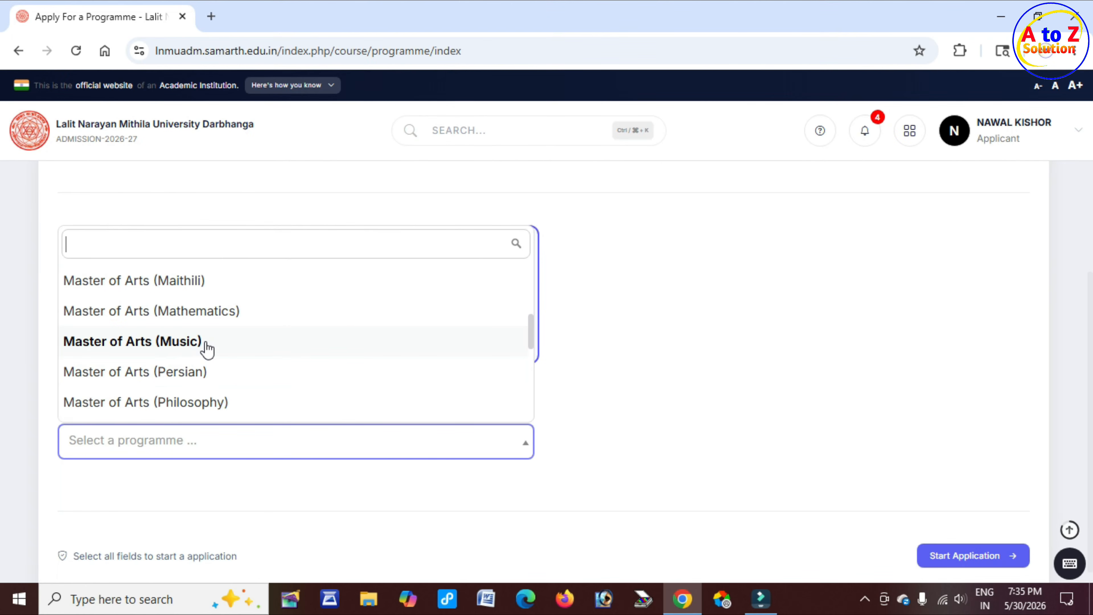
pyautogui.click(206, 371)
# Review the eligibility criteria and the college preference table for the chosen programme
pyautogui.moveTo(116, 450); pyautogui.dragTo(219, 454)
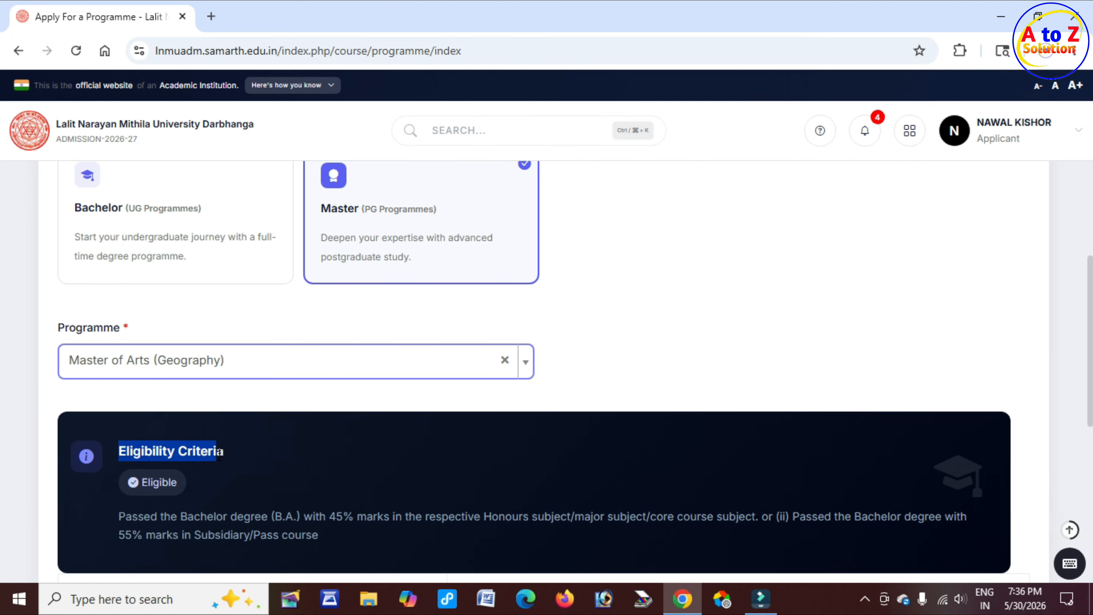
pyautogui.scroll(-2, 227, 454)
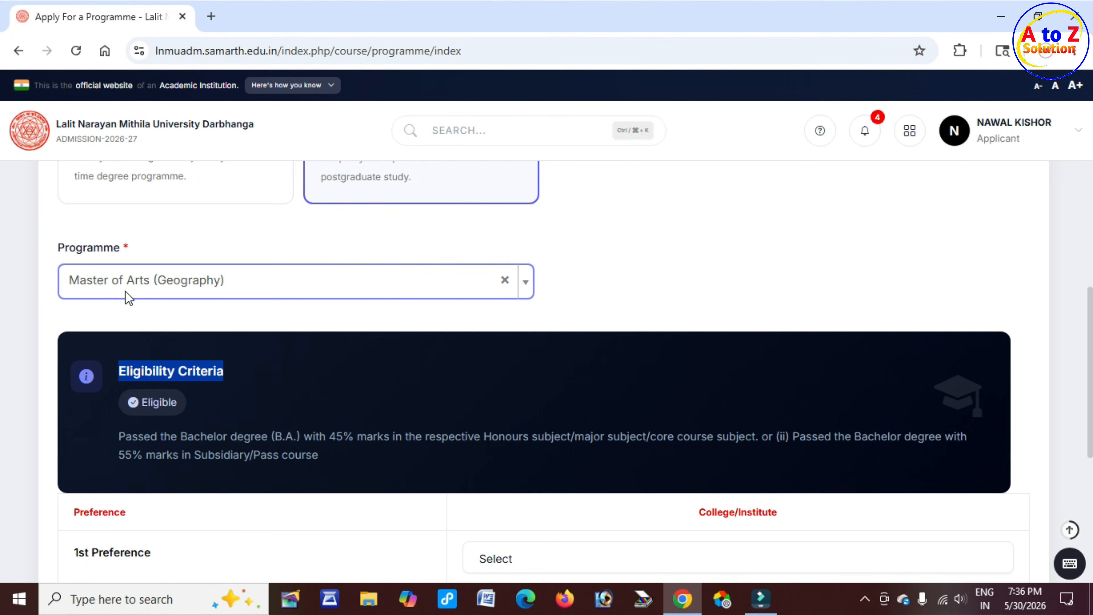
pyautogui.moveTo(59, 247); pyautogui.dragTo(112, 247)
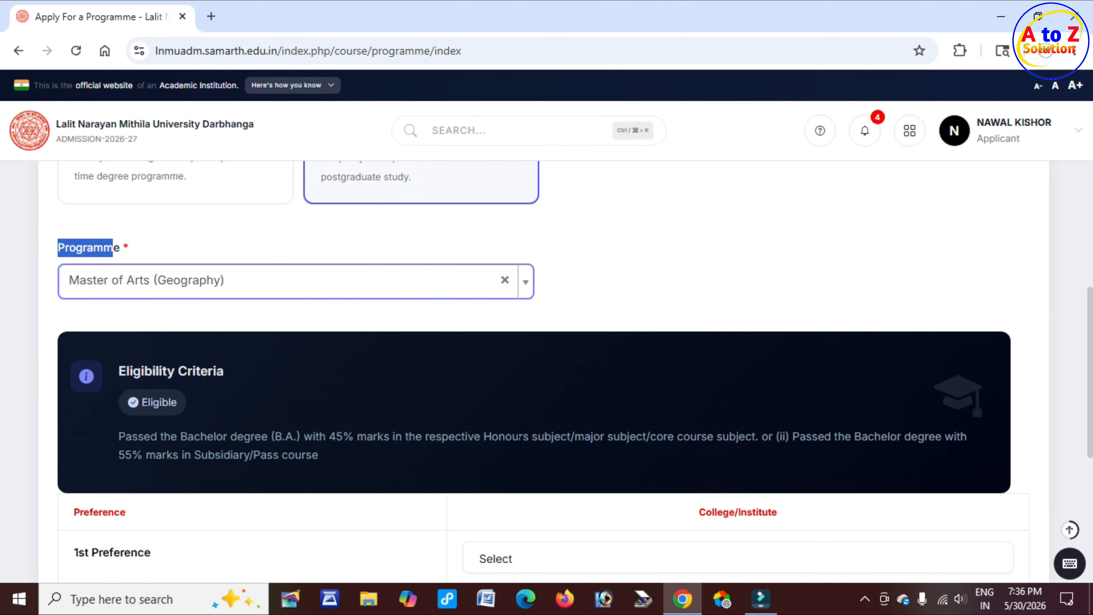
pyautogui.moveTo(275, 436); pyautogui.dragTo(389, 437)
pyautogui.moveTo(409, 438); pyautogui.dragTo(621, 437)
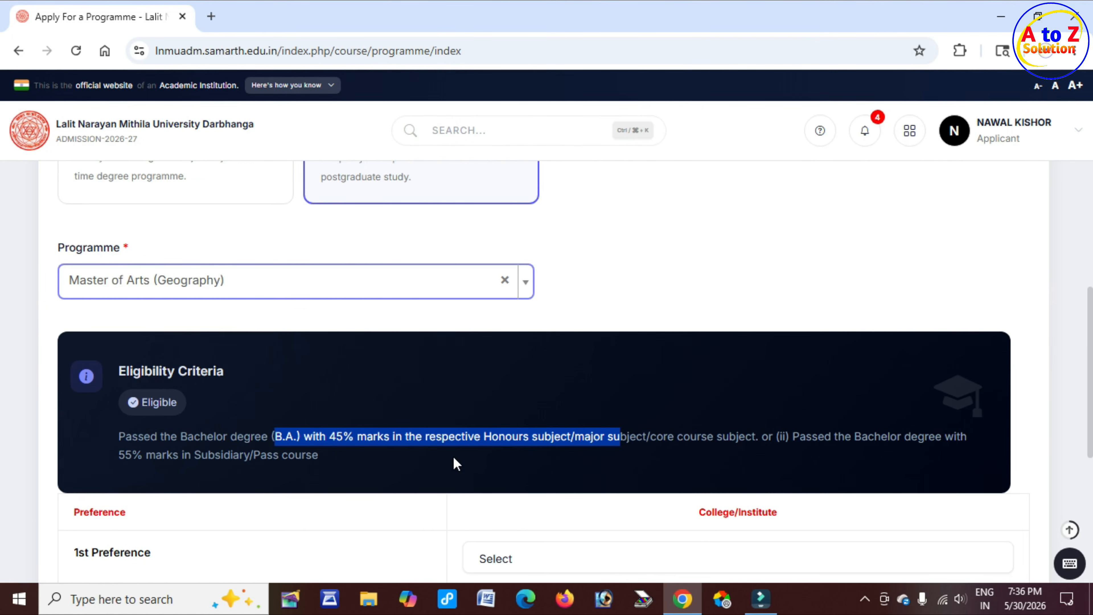
pyautogui.scroll(-2, 357, 461)
pyautogui.scroll(-1, 357, 463)
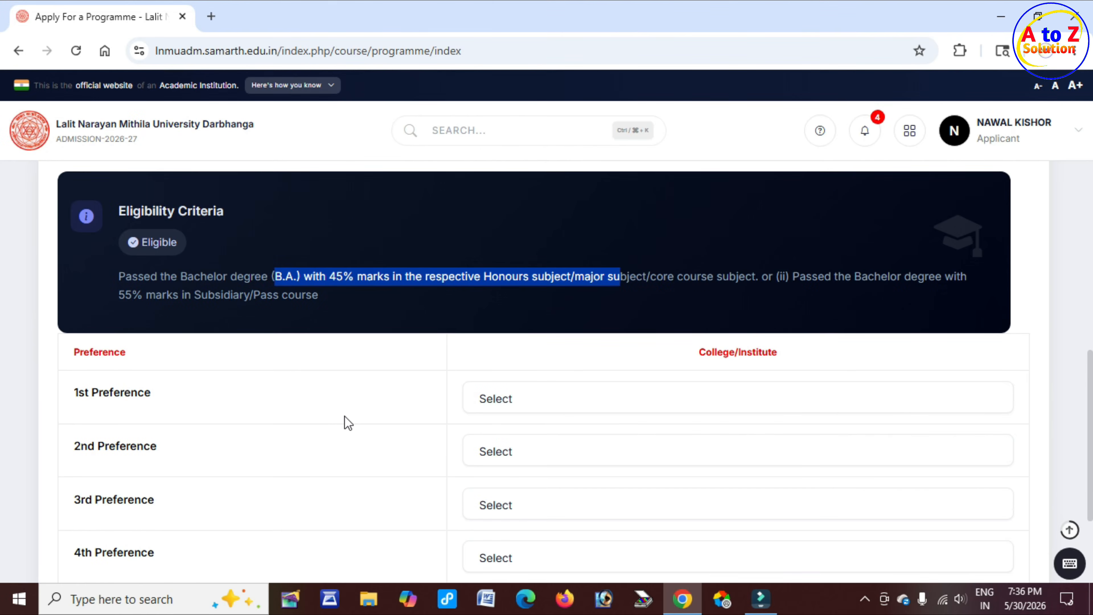
pyautogui.scroll(-2, 345, 420)
pyautogui.moveTo(74, 272); pyautogui.dragTo(137, 280)
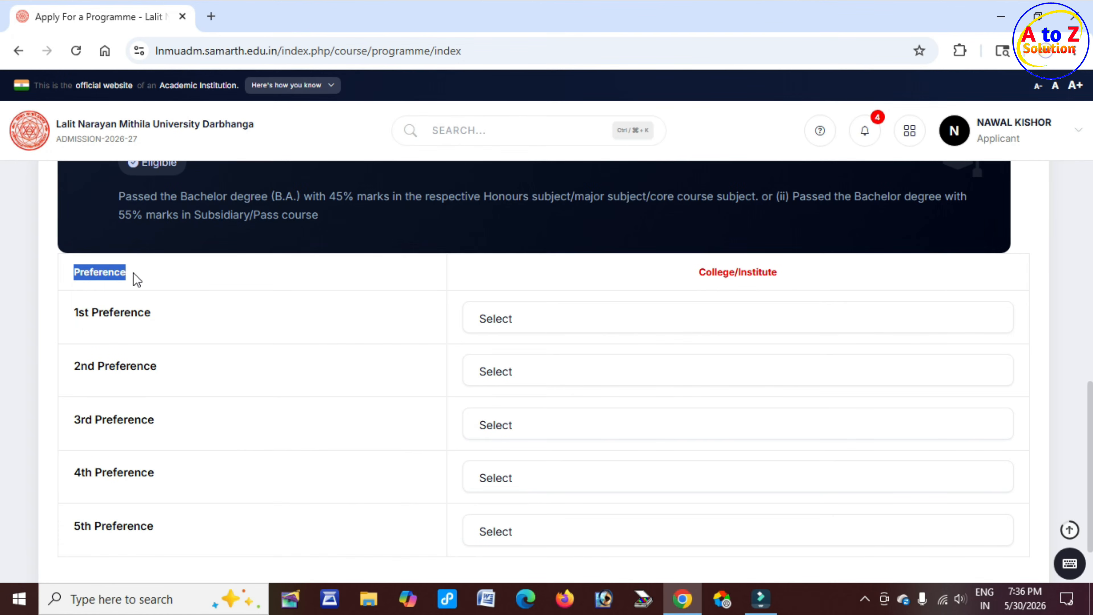
pyautogui.scroll(-2, 137, 378)
pyautogui.moveTo(92, 452); pyautogui.dragTo(178, 455)
pyautogui.scroll(3, 373, 428)
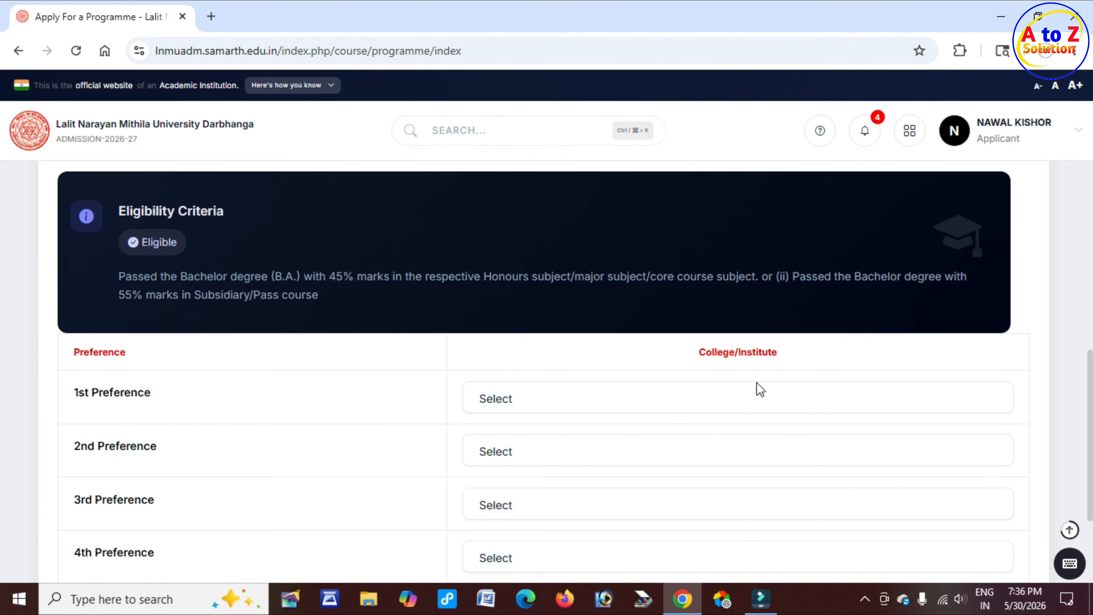
# Set University Department of Geography, Darbhanga as 1st preference and G D College, Begusarai as 2nd preference
pyautogui.moveTo(702, 353); pyautogui.dragTo(777, 354)
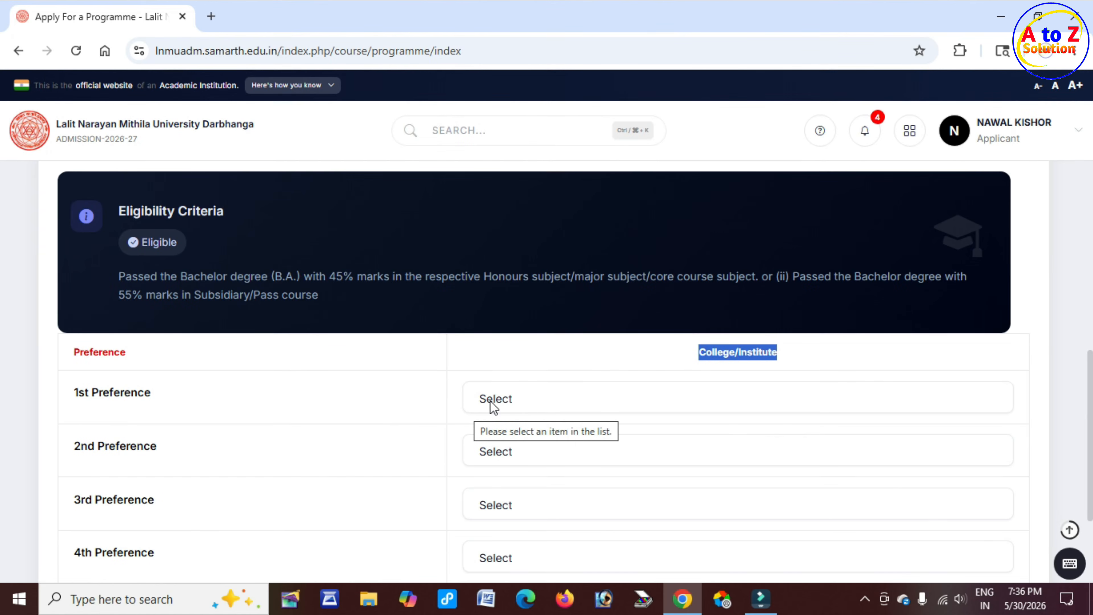
pyautogui.click(524, 405)
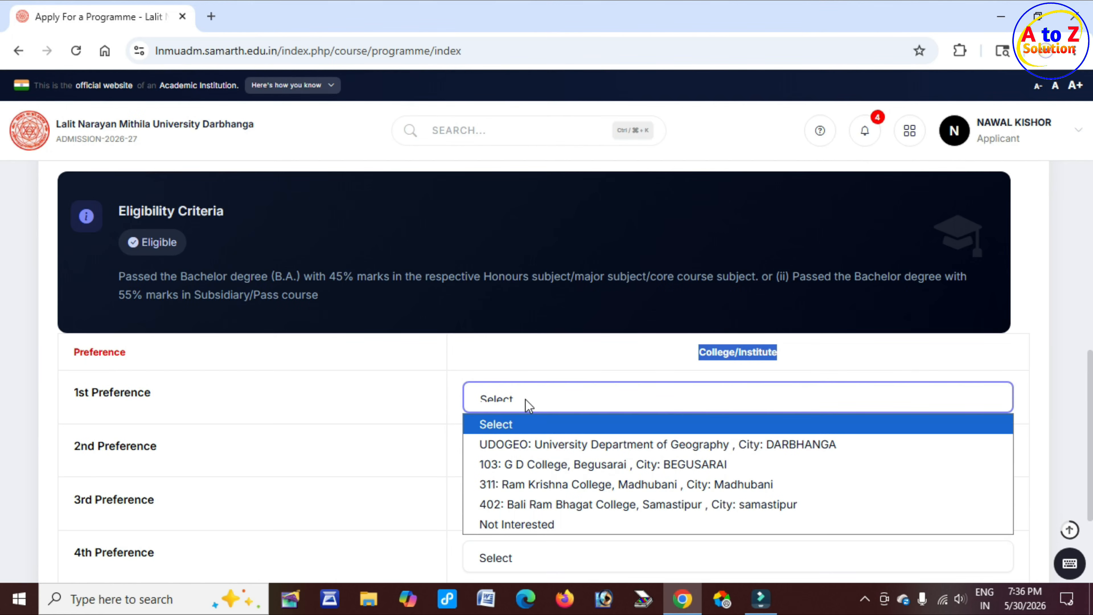
pyautogui.click(577, 447)
pyautogui.click(542, 458)
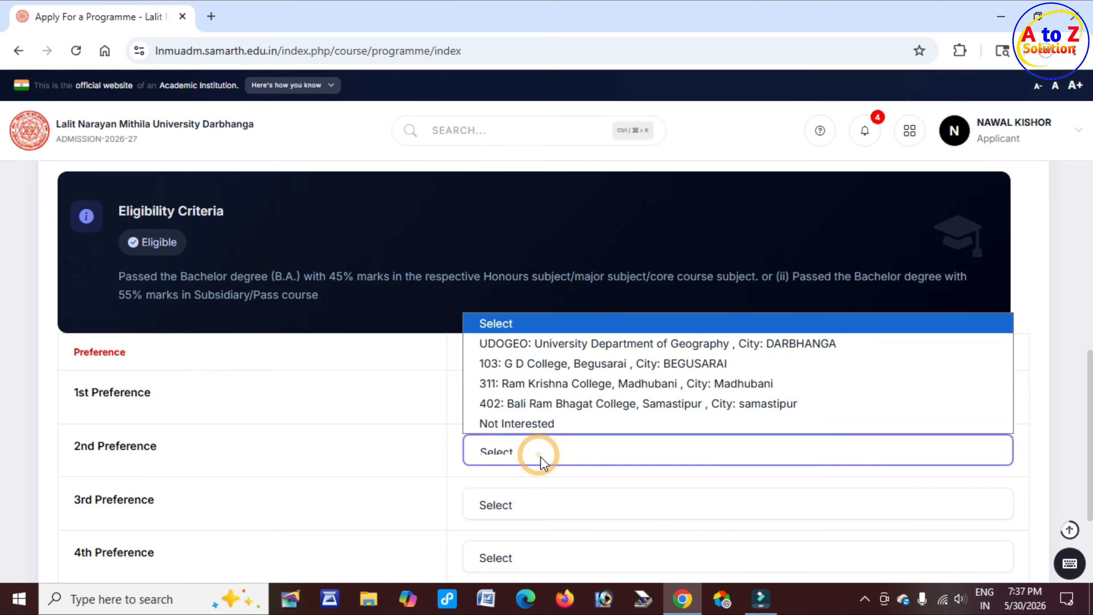
pyautogui.doubleClick(557, 364)
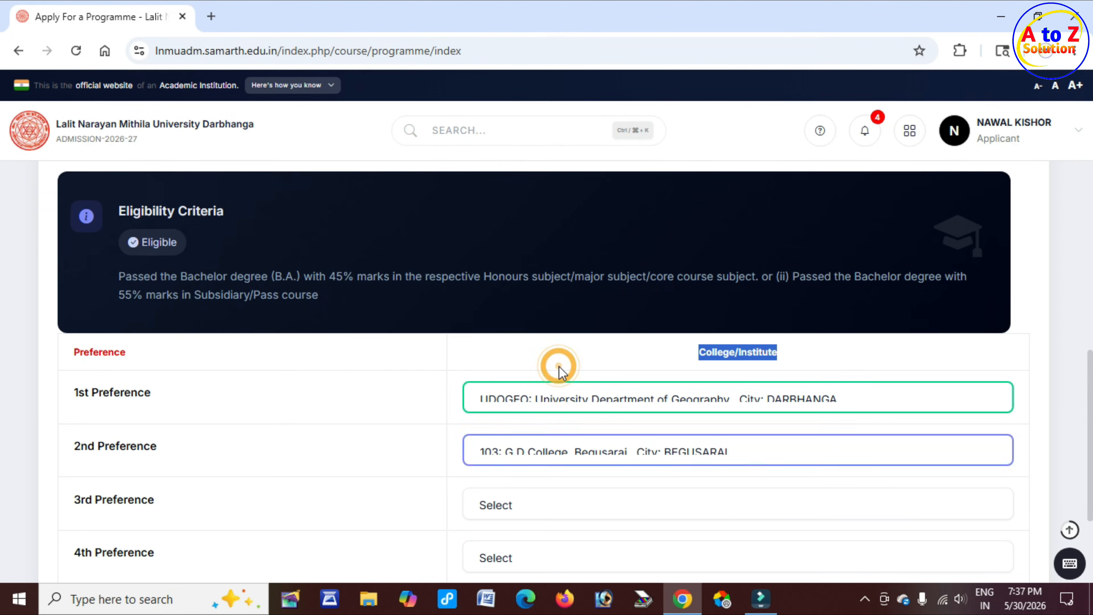
# Set Ram Krishna College, Madhubani as 3rd preference and Bali Ram Bhagat College, Samastipur as 4th preference
pyautogui.click(533, 515)
pyautogui.click(573, 438)
pyautogui.scroll(-2, 491, 436)
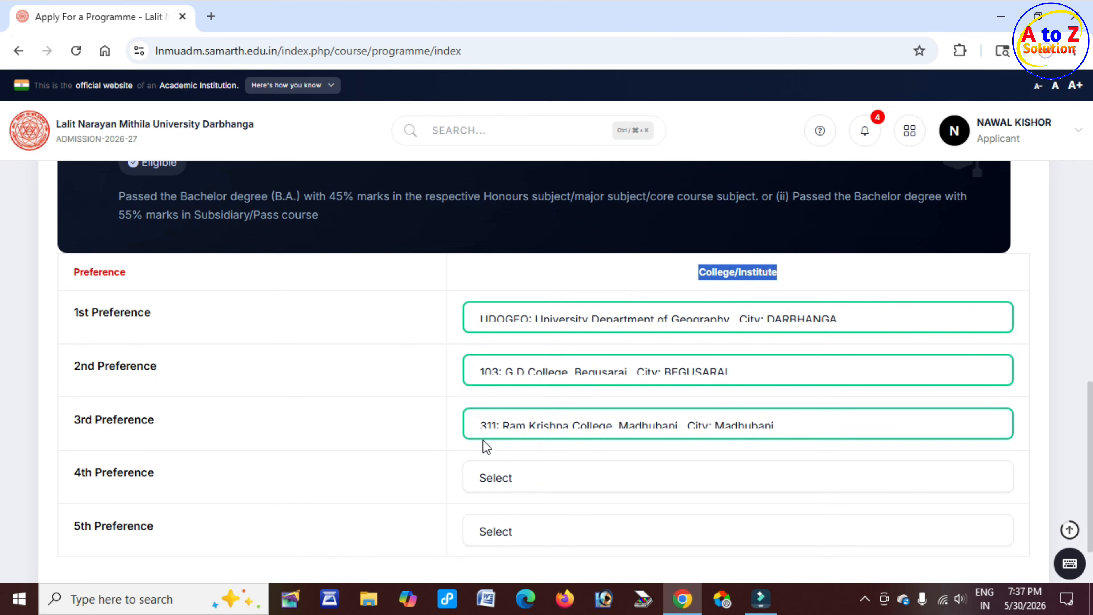
pyautogui.click(522, 479)
pyautogui.click(543, 431)
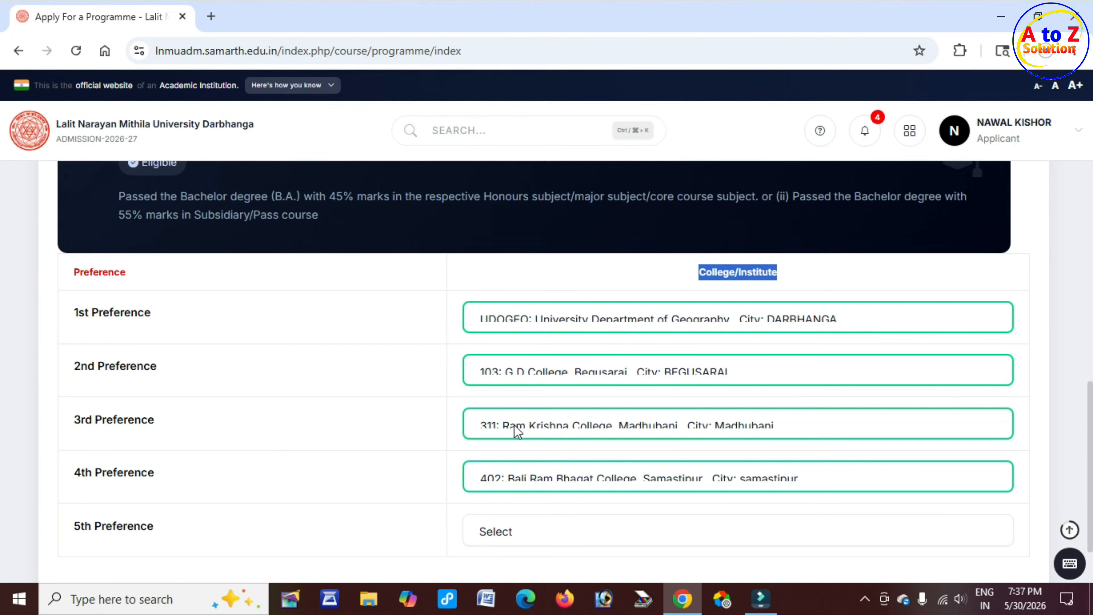
# Set the 5th preference to Not Interested and start the application
pyautogui.scroll(-3, 514, 424)
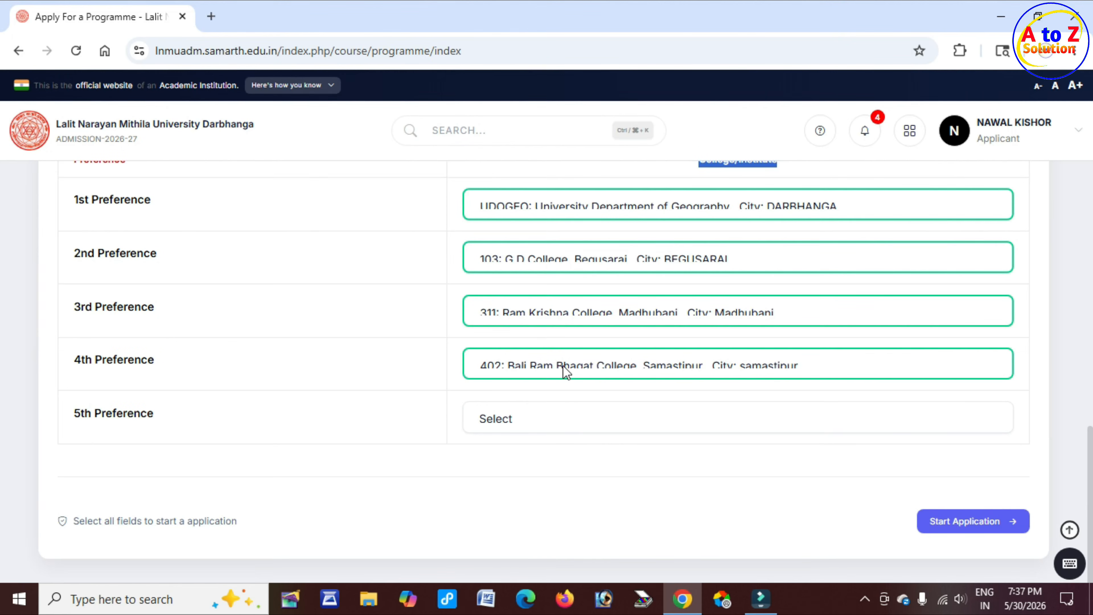
pyautogui.click(540, 416)
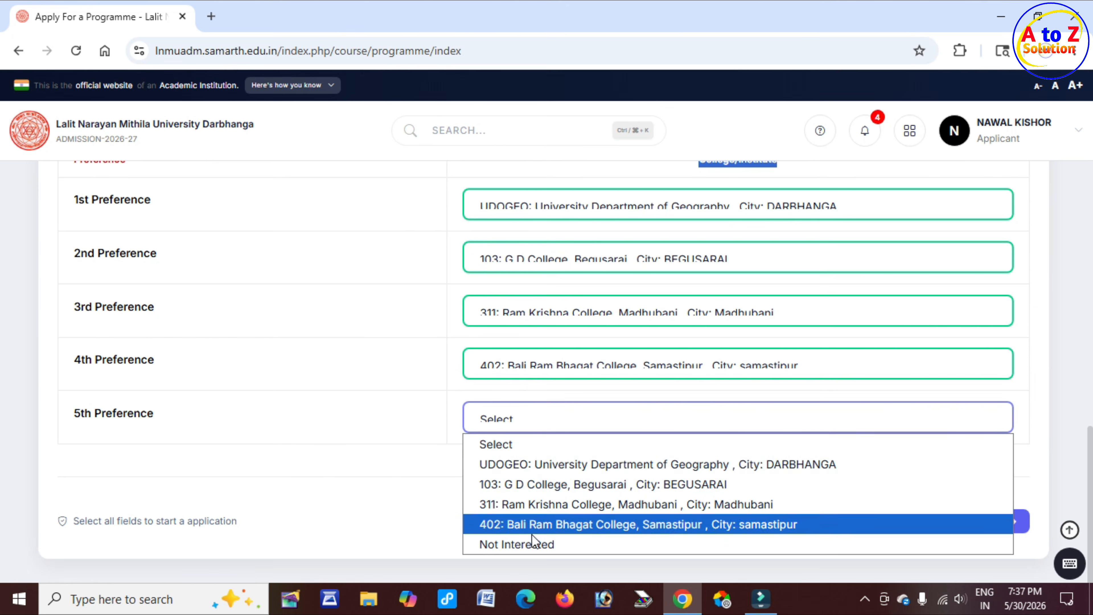
pyautogui.click(524, 544)
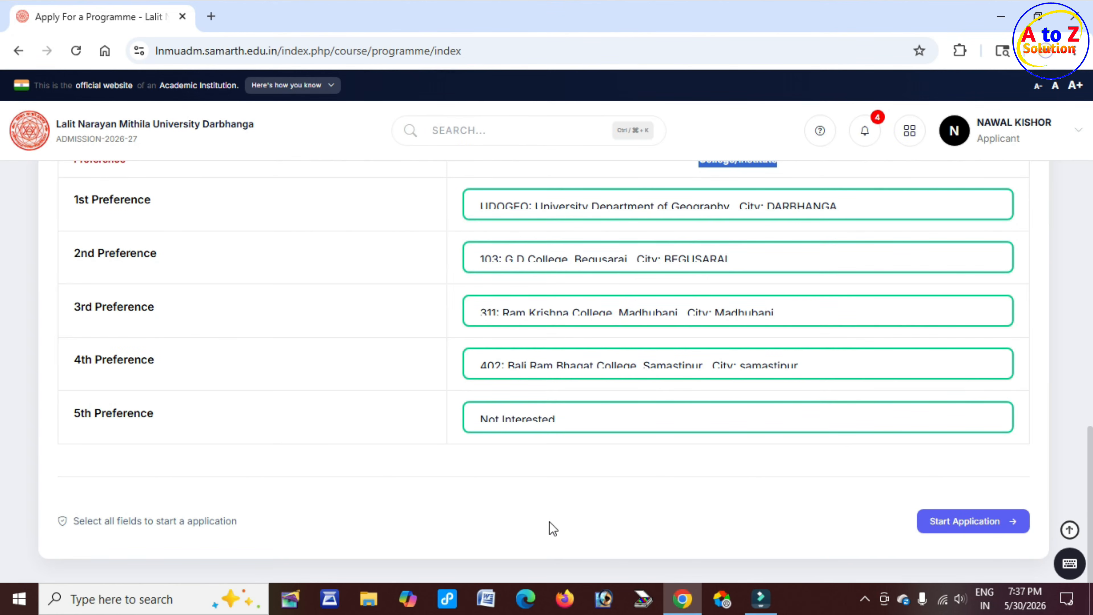
pyautogui.click(965, 532)
# Review the programme selection details and the saved college preferences
pyautogui.moveTo(226, 204); pyautogui.dragTo(349, 214)
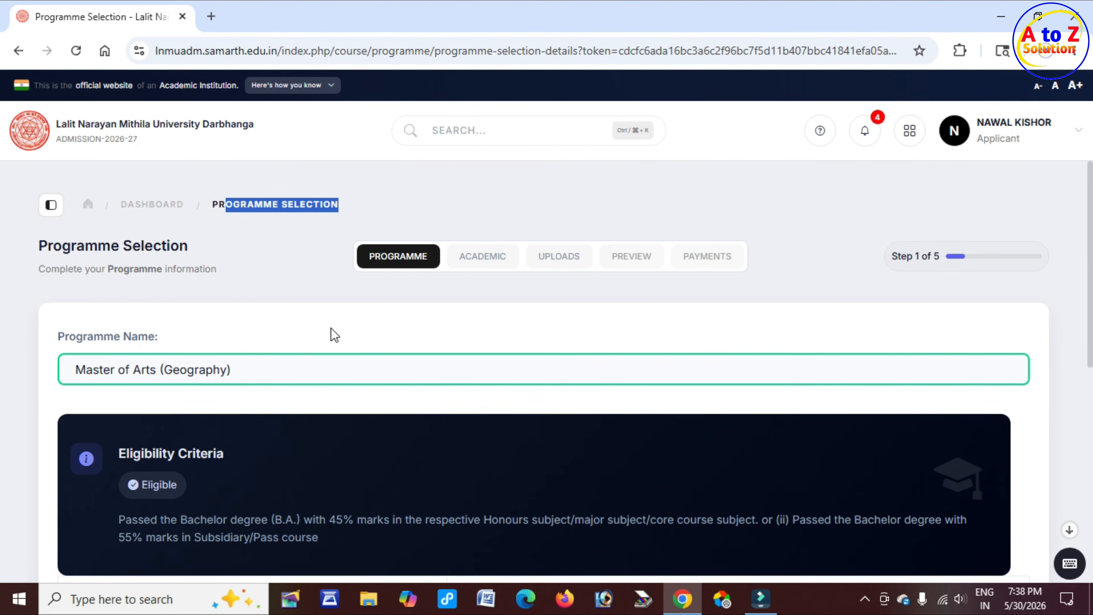
pyautogui.scroll(-2, 363, 359)
pyautogui.click(257, 296)
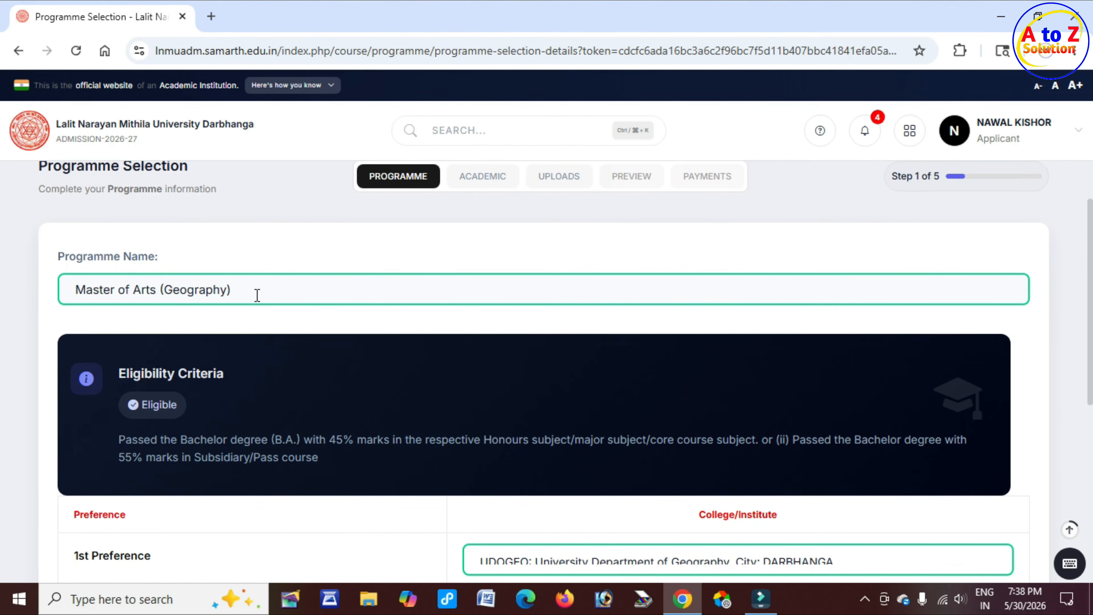
pyautogui.scroll(-3, 301, 310)
pyautogui.click(619, 401)
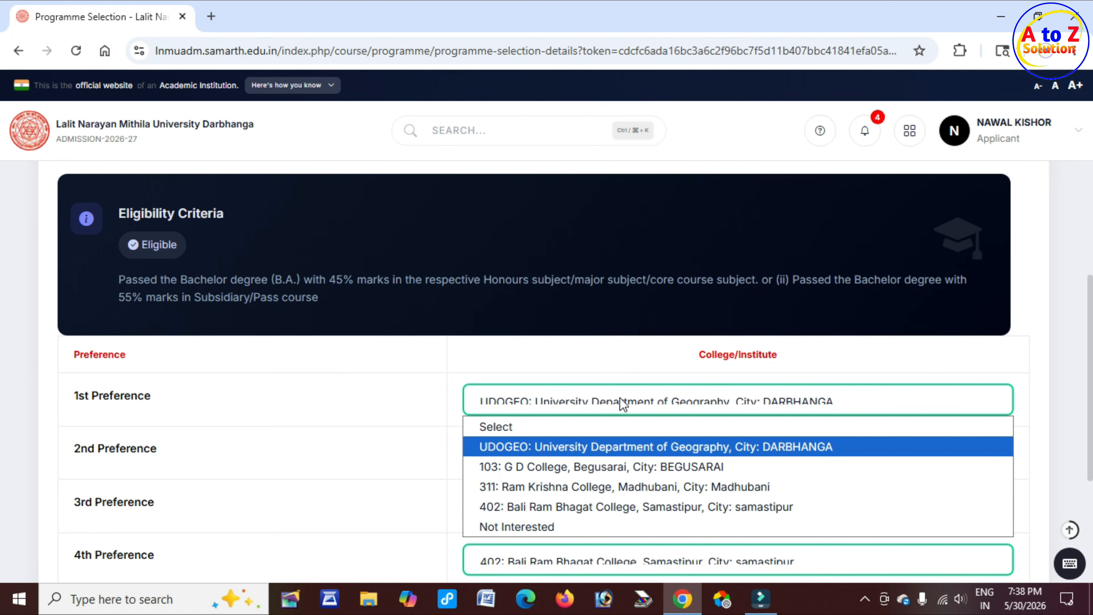
pyautogui.click(623, 402)
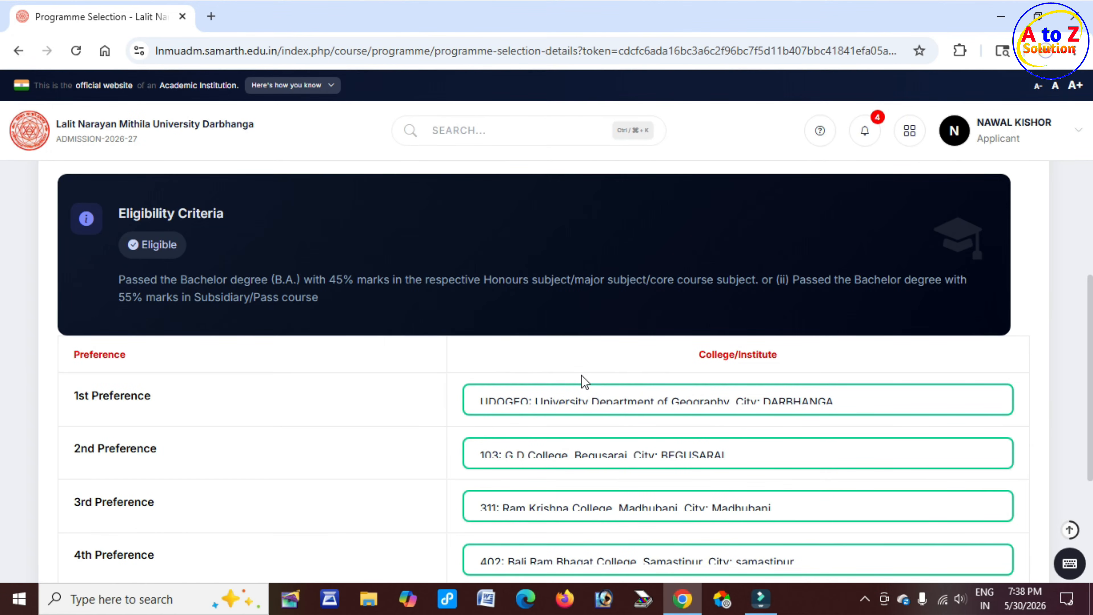
pyautogui.scroll(-5, 581, 381)
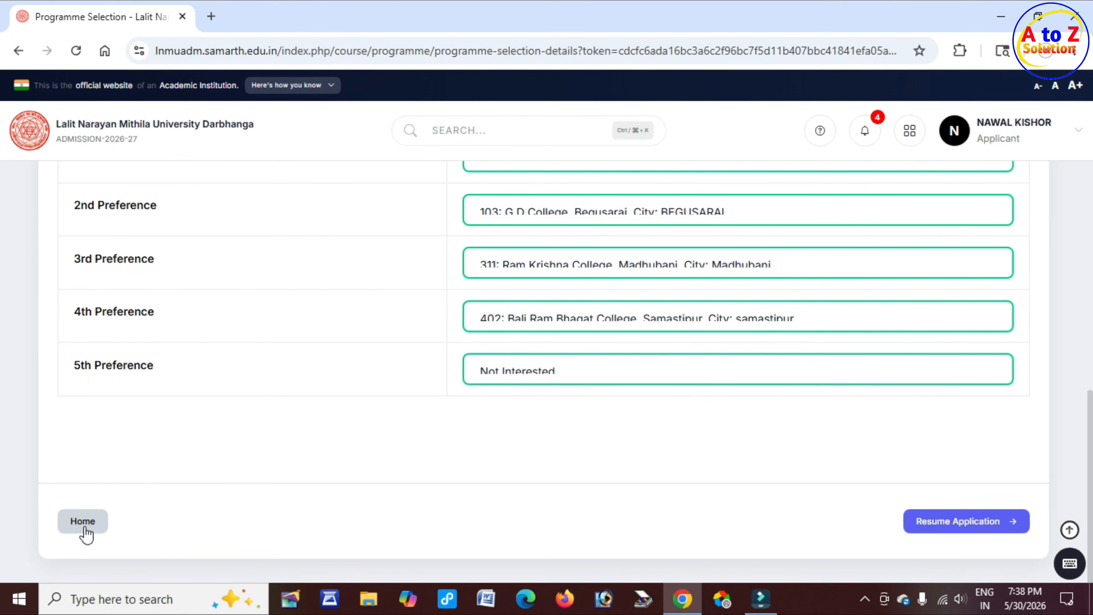
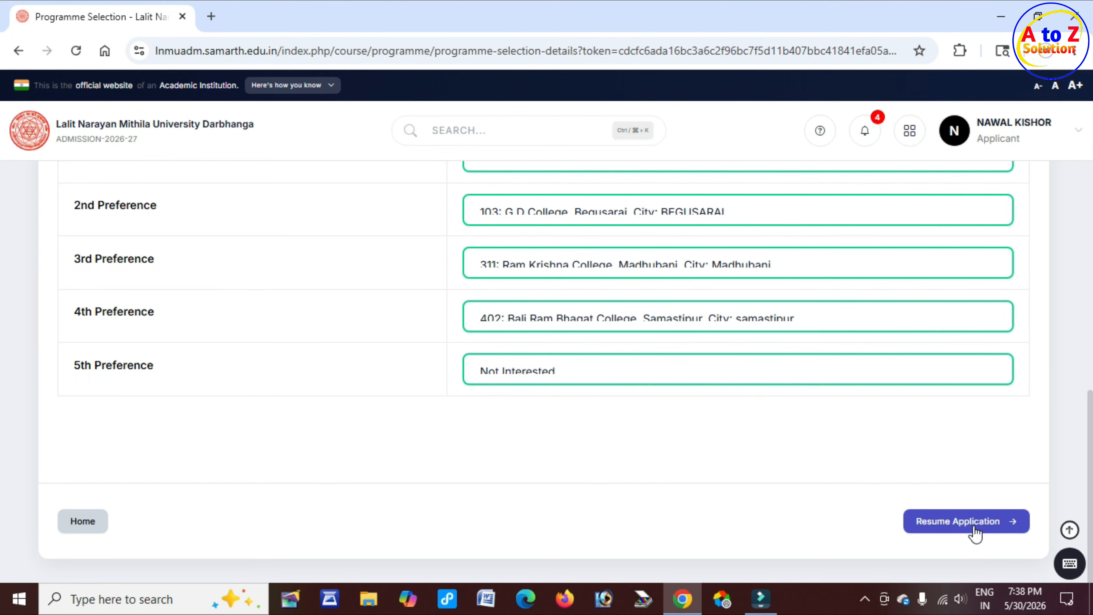
# Resume the application and select the Bachelor degree with 45% Honours marks eligibility criterion
pyautogui.click(965, 527)
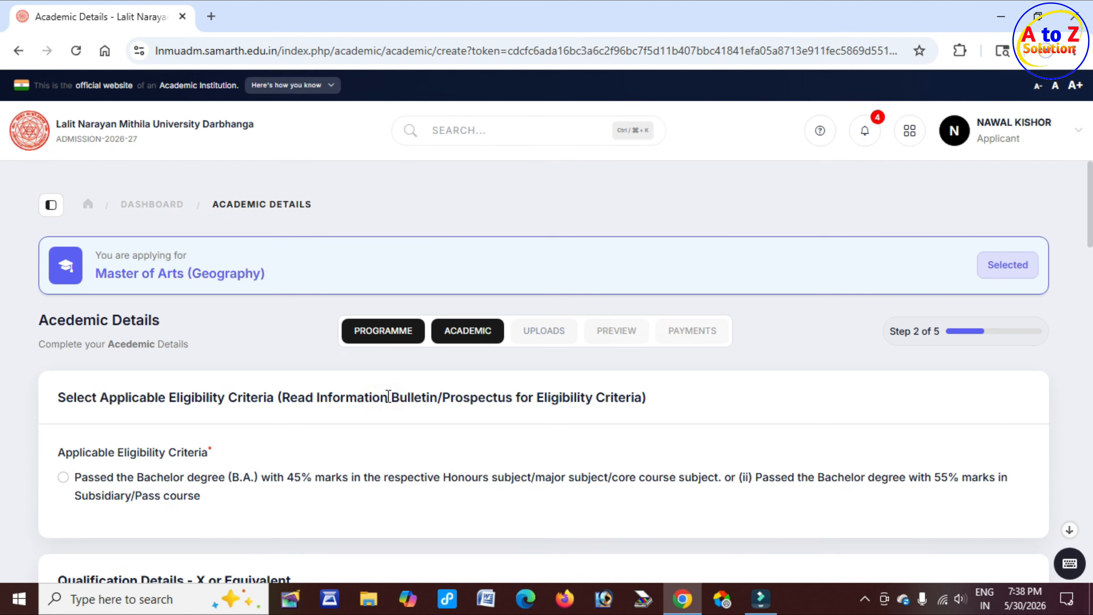
pyautogui.moveTo(388, 397); pyautogui.dragTo(509, 413)
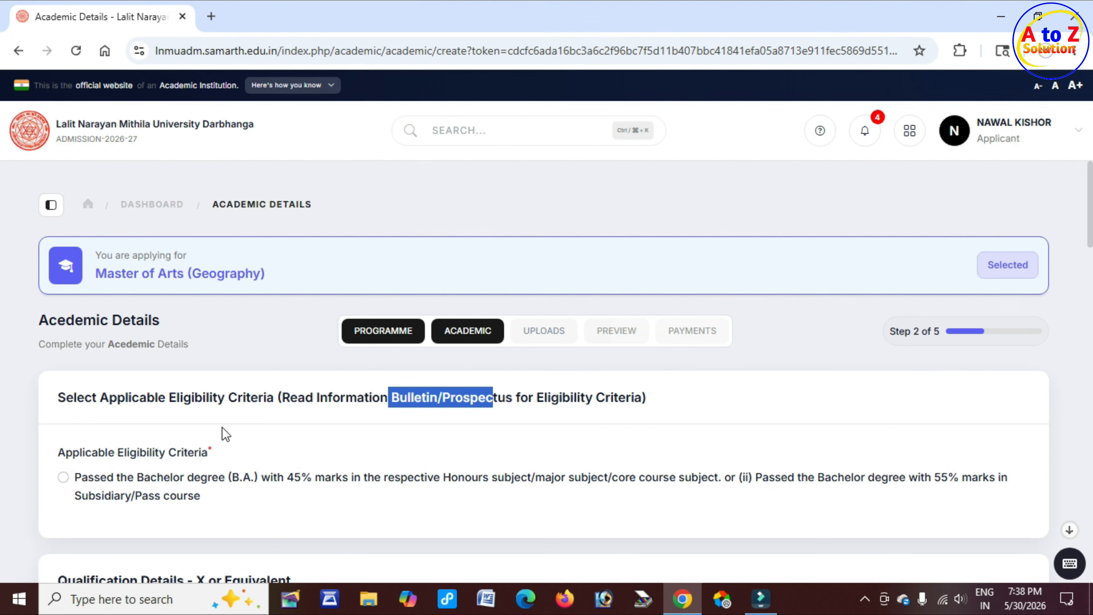
pyautogui.moveTo(99, 453); pyautogui.dragTo(212, 458)
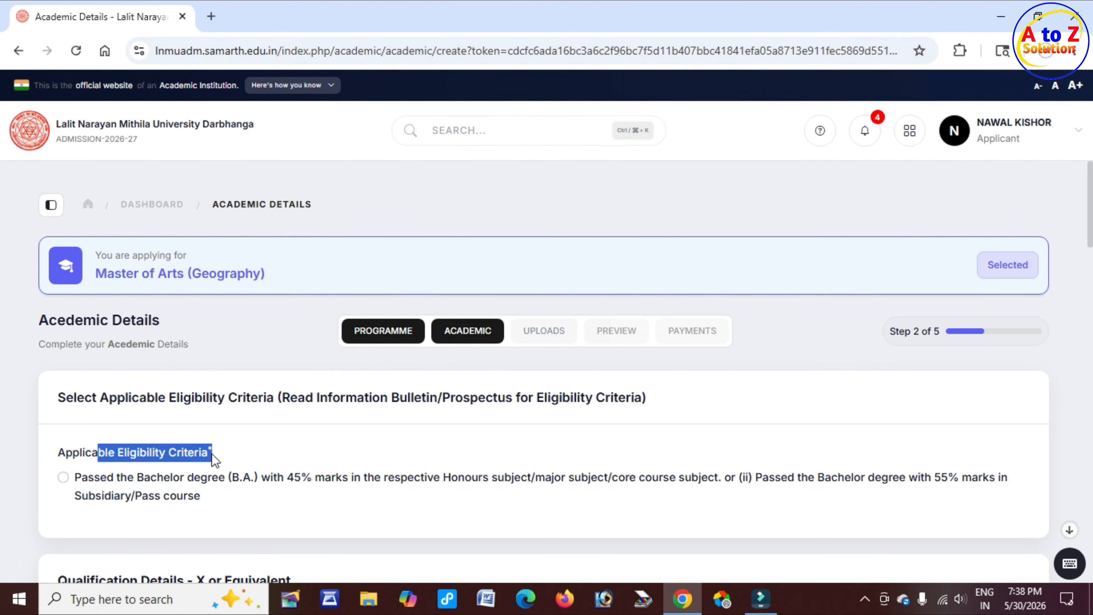
pyautogui.click(63, 478)
pyautogui.scroll(-3, 359, 491)
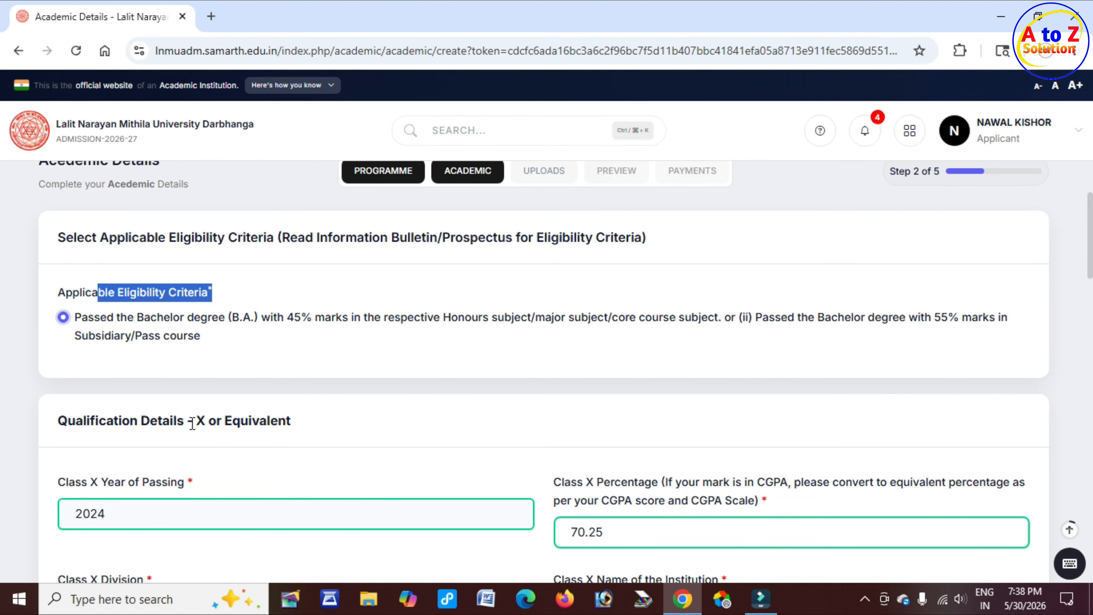
# Set the Class X Year of Passing to 2018
pyautogui.moveTo(195, 420); pyautogui.dragTo(128, 420)
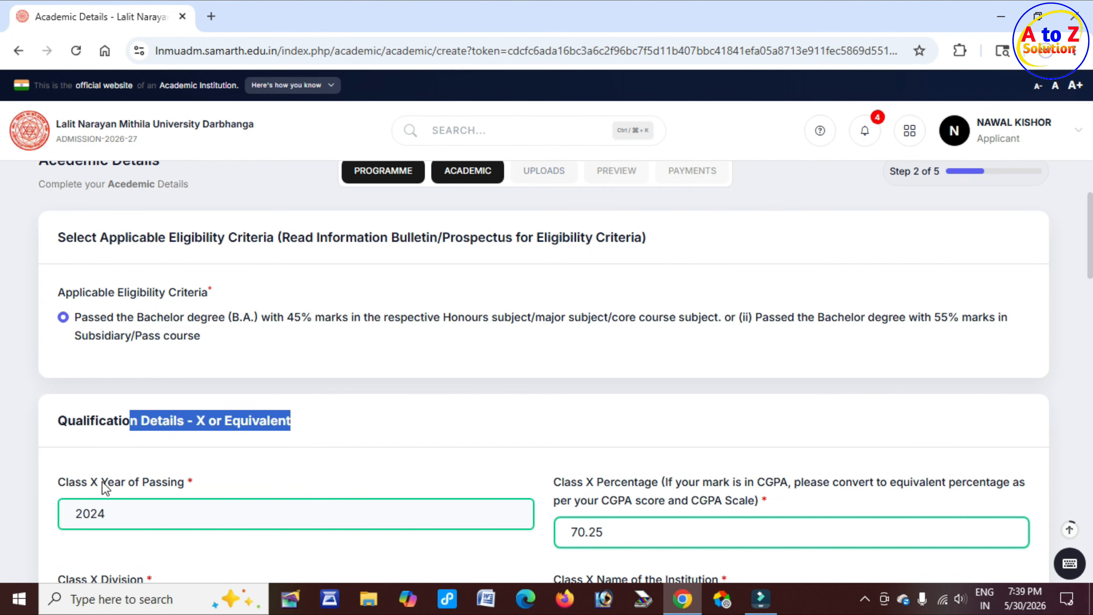
pyautogui.moveTo(102, 482); pyautogui.dragTo(185, 481)
pyautogui.click(184, 524)
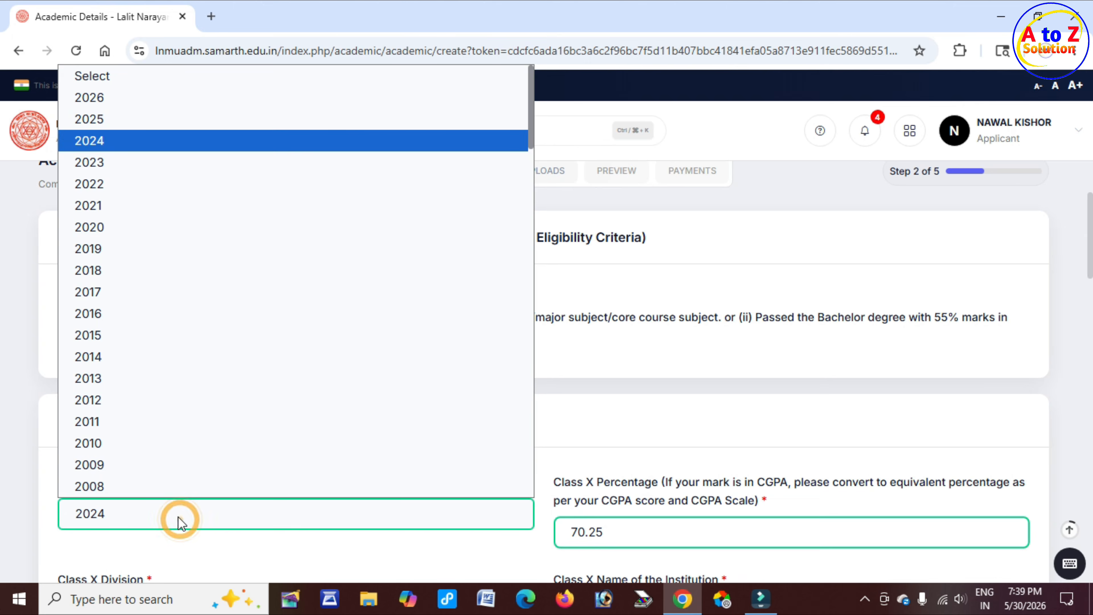
pyautogui.click(130, 276)
# Review the Class X percentage, division, institution, board and subject combination entries
pyautogui.scroll(-4, 558, 461)
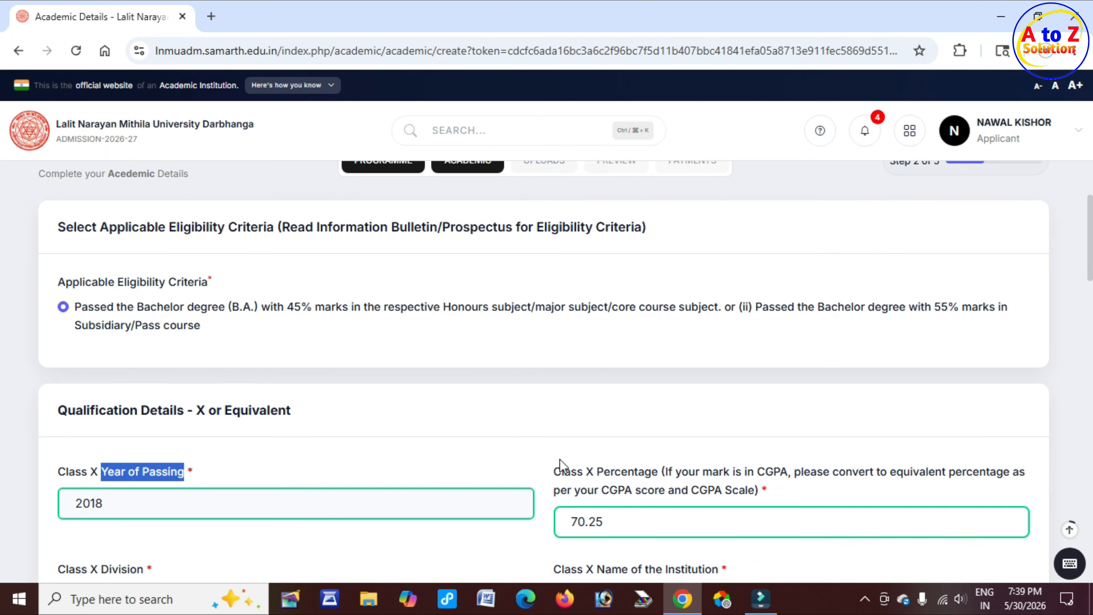
pyautogui.moveTo(580, 322); pyautogui.dragTo(733, 321)
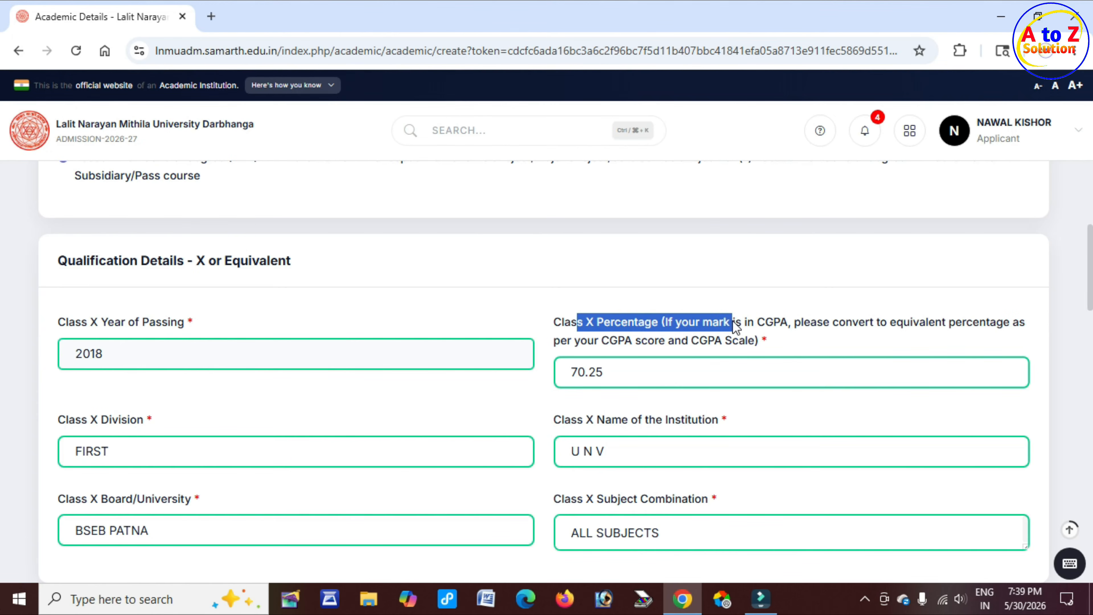
pyautogui.doubleClick(619, 373)
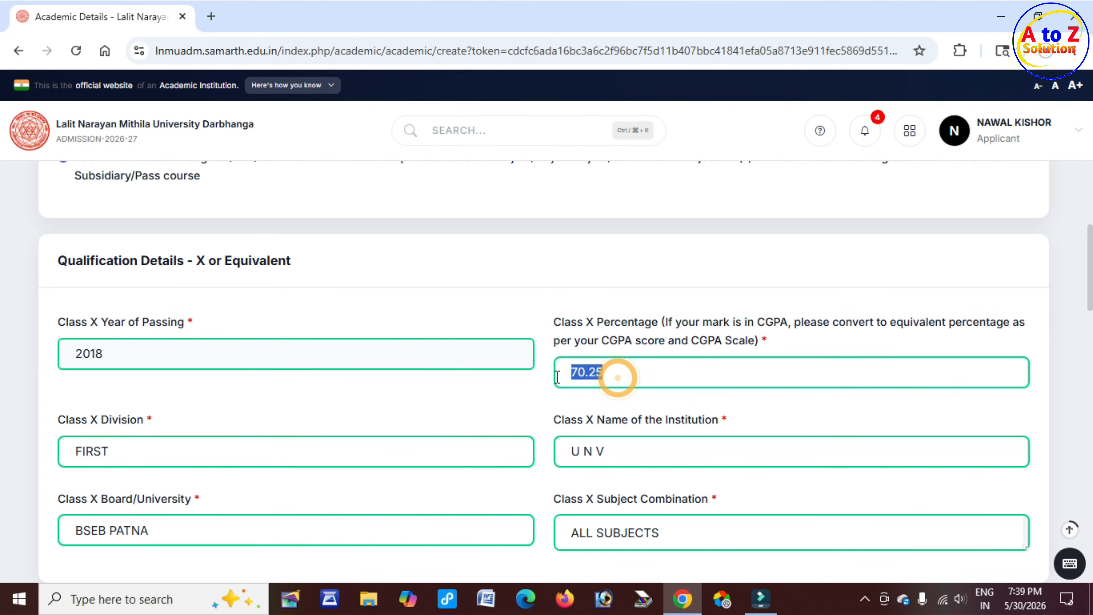
pyautogui.moveTo(69, 421); pyautogui.dragTo(75, 450)
pyautogui.click(123, 454)
pyautogui.click(596, 420)
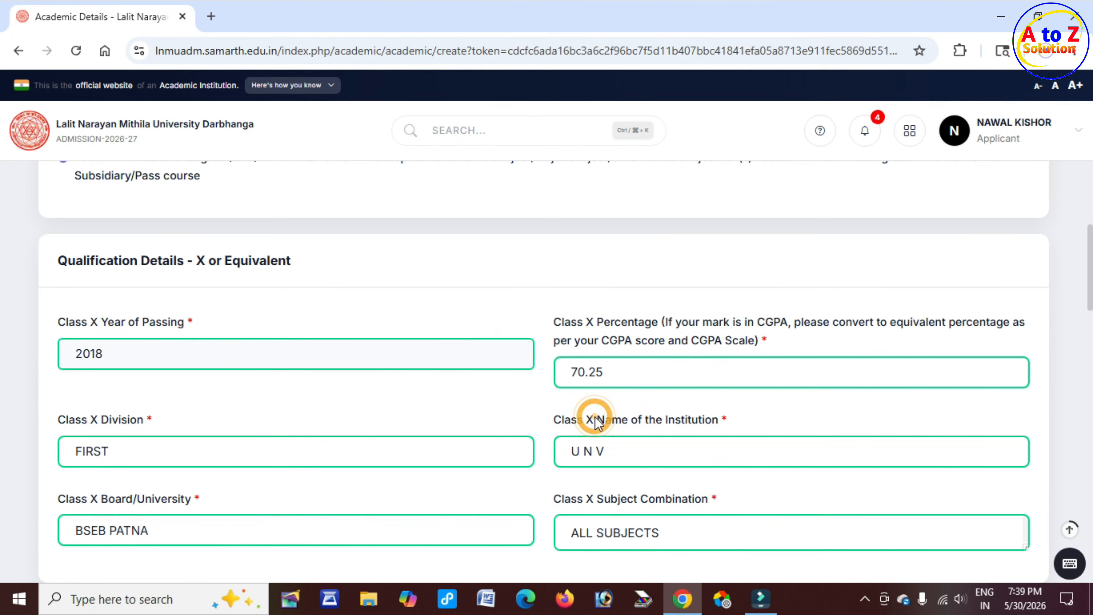
pyautogui.moveTo(596, 420); pyautogui.dragTo(713, 421)
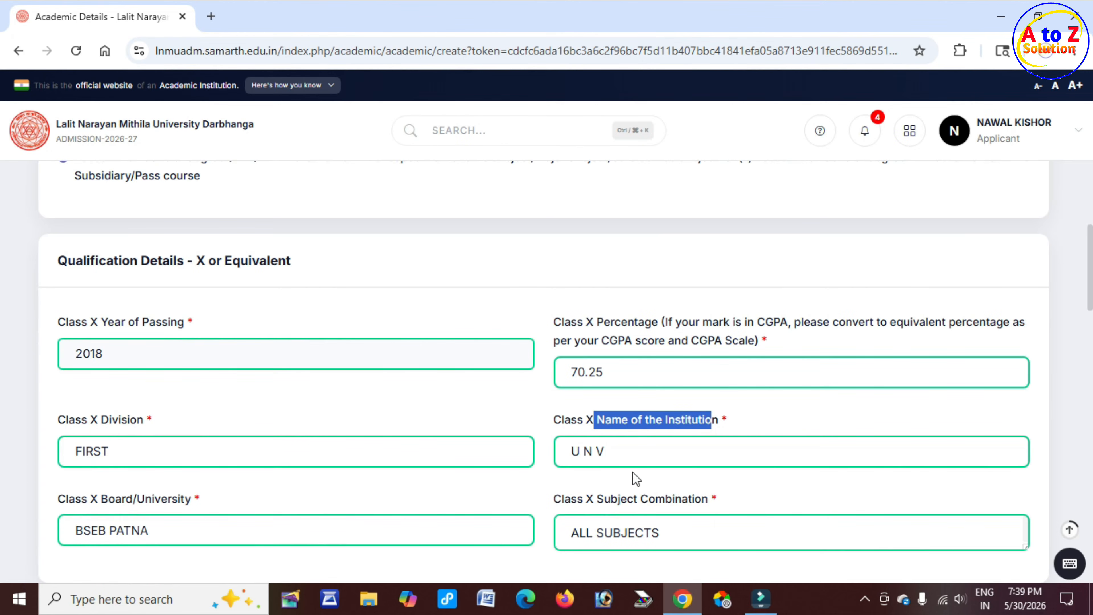
pyautogui.click(632, 447)
pyautogui.scroll(-2, 441, 447)
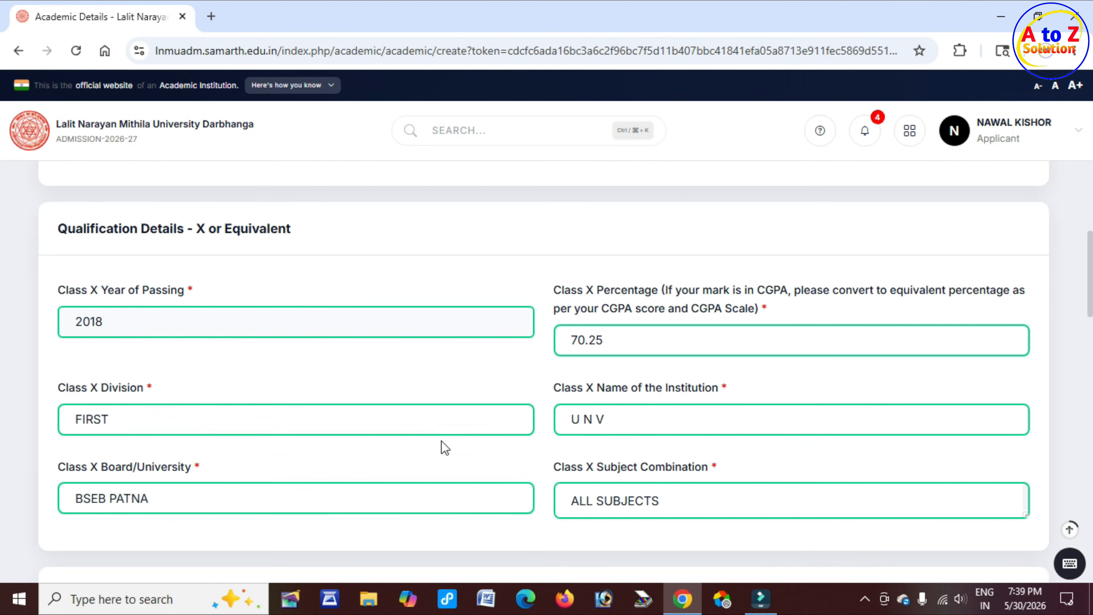
pyautogui.click(177, 449)
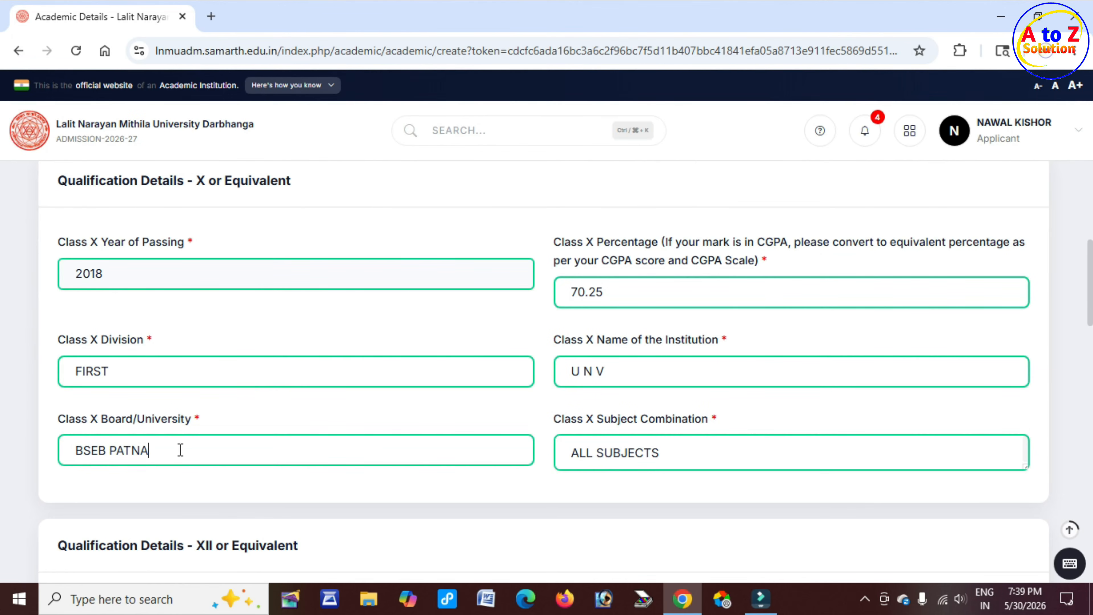
pyautogui.moveTo(585, 418); pyautogui.dragTo(702, 415)
pyautogui.moveTo(680, 454); pyautogui.dragTo(569, 463)
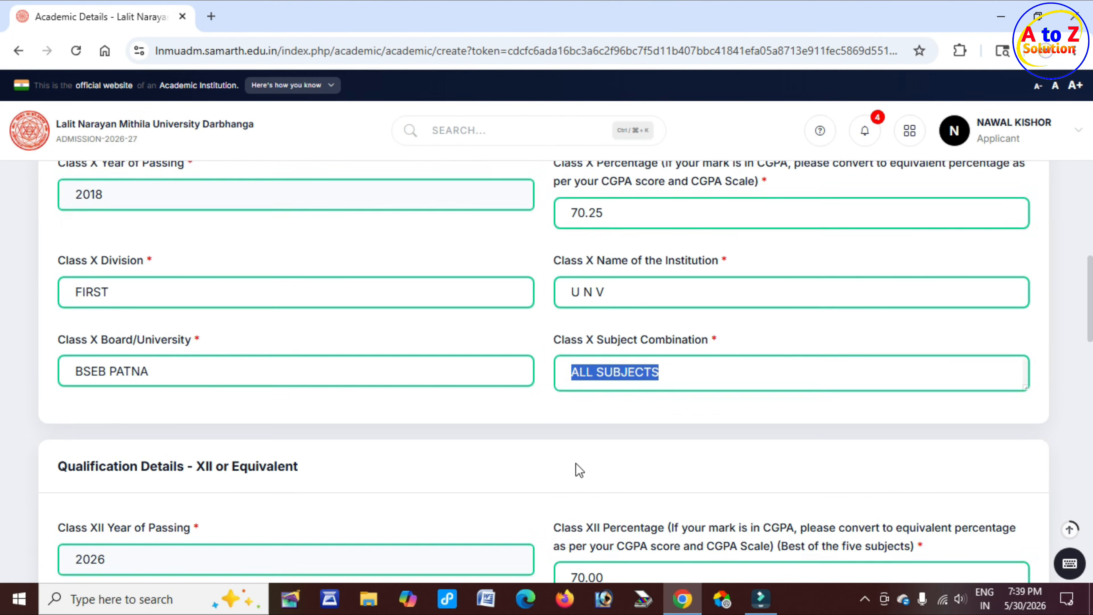
pyautogui.scroll(-2, 577, 465)
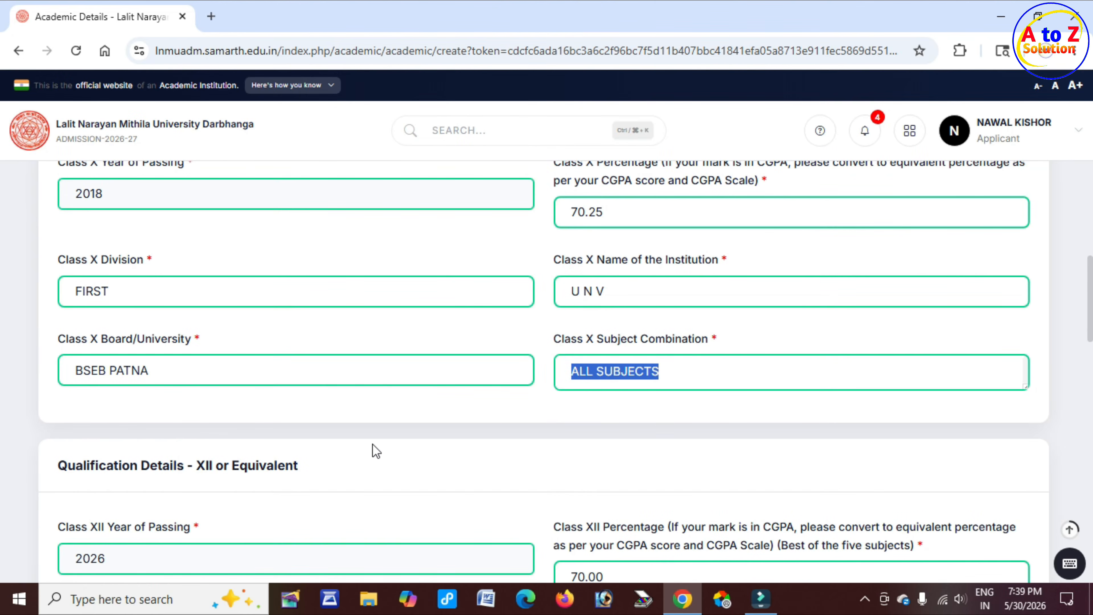
# Set the Class XII Year of Passing to 2020
pyautogui.scroll(-2, 372, 443)
pyautogui.moveTo(206, 390); pyautogui.dragTo(304, 389)
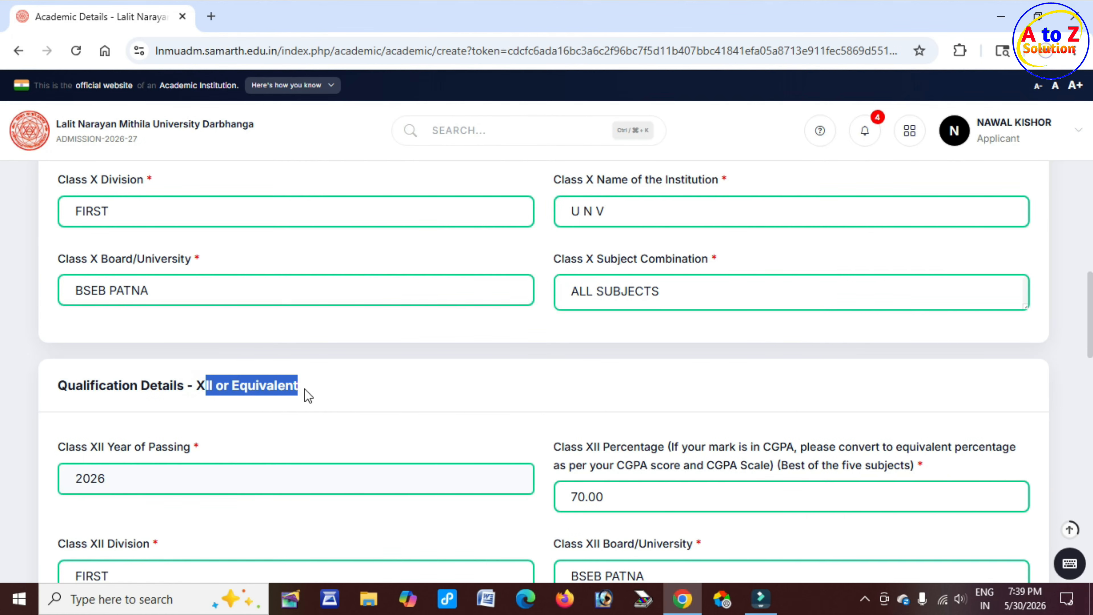
pyautogui.moveTo(93, 447); pyautogui.dragTo(151, 447)
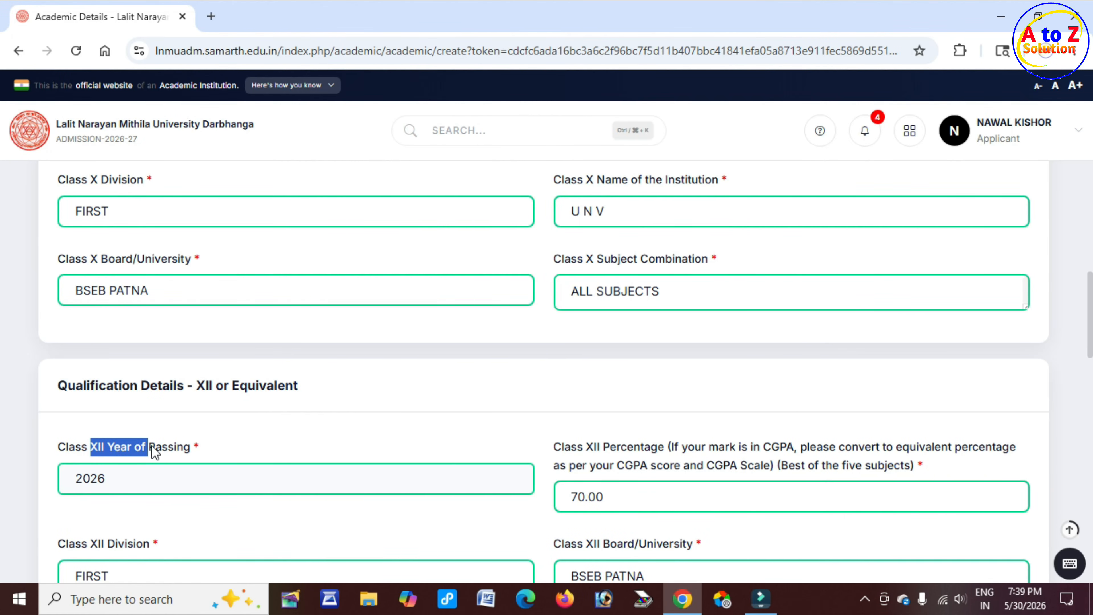
pyautogui.click(191, 483)
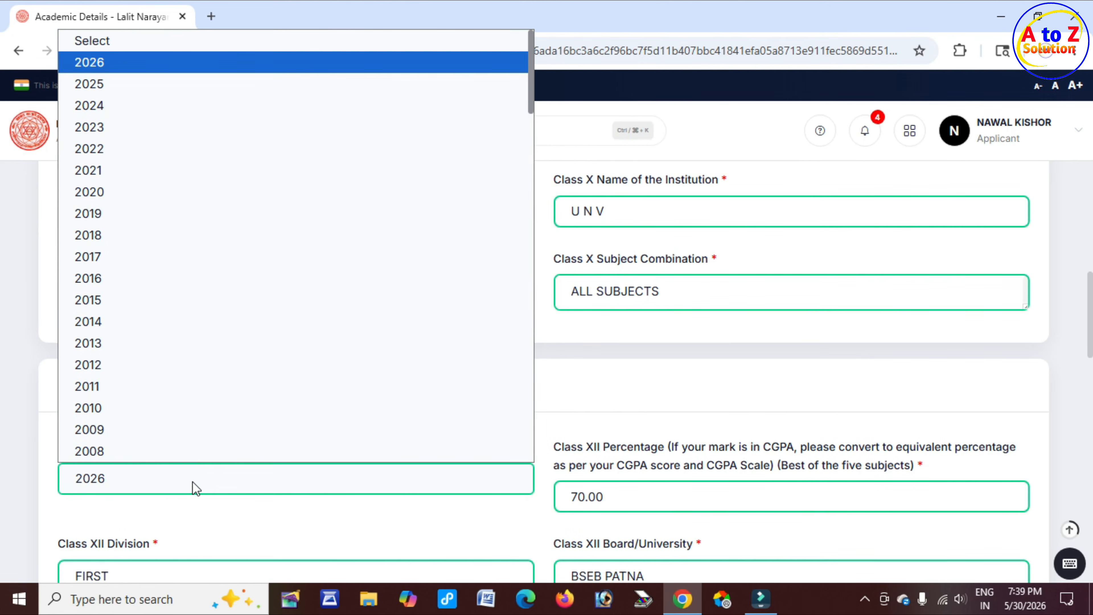
pyautogui.click(135, 197)
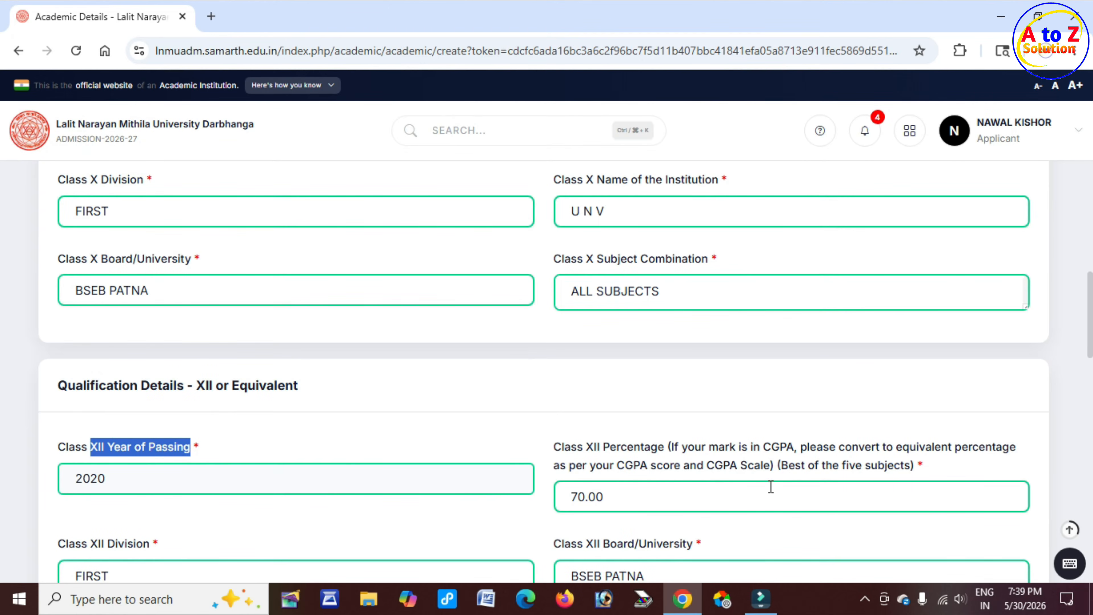
# Review the Class XII percentage, division, board, institution and subject combination entries
pyautogui.moveTo(617, 452); pyautogui.dragTo(763, 468)
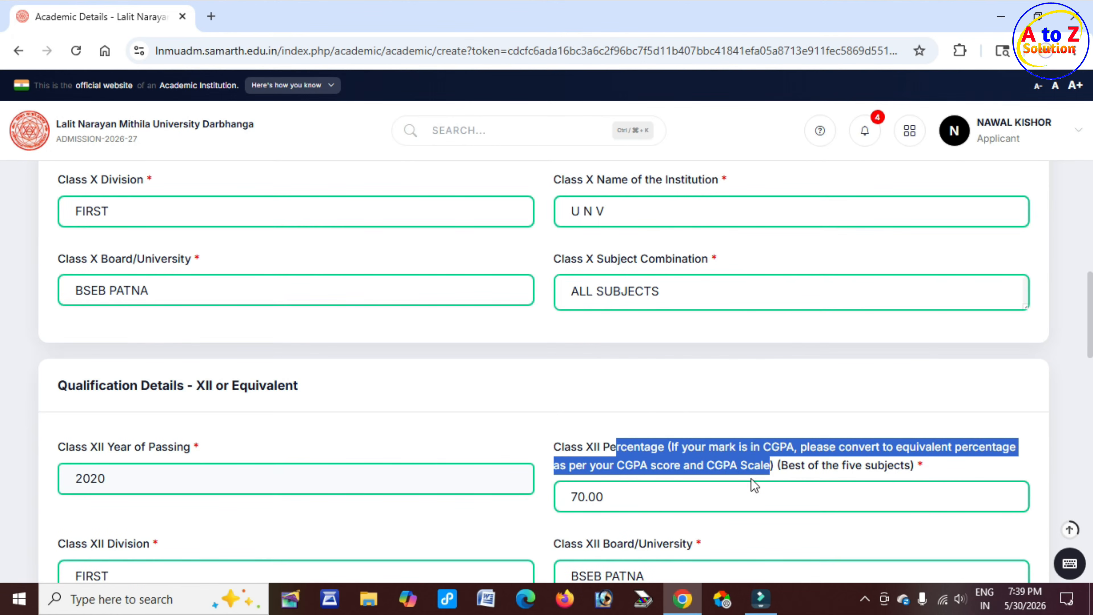
pyautogui.click(642, 496)
pyautogui.scroll(-3, 361, 486)
pyautogui.click(92, 383)
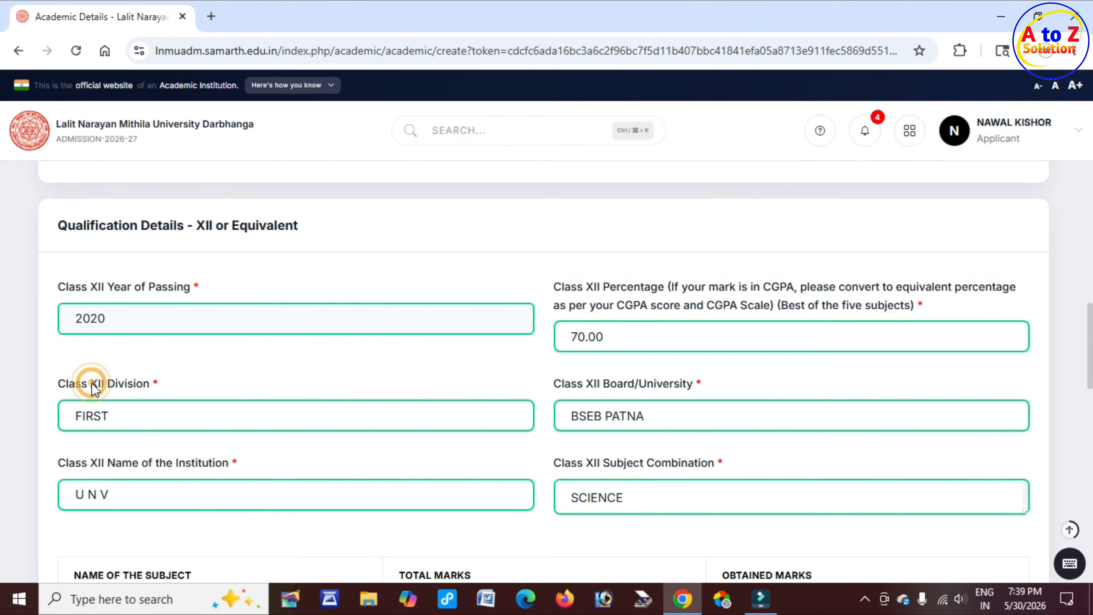
pyautogui.click(136, 418)
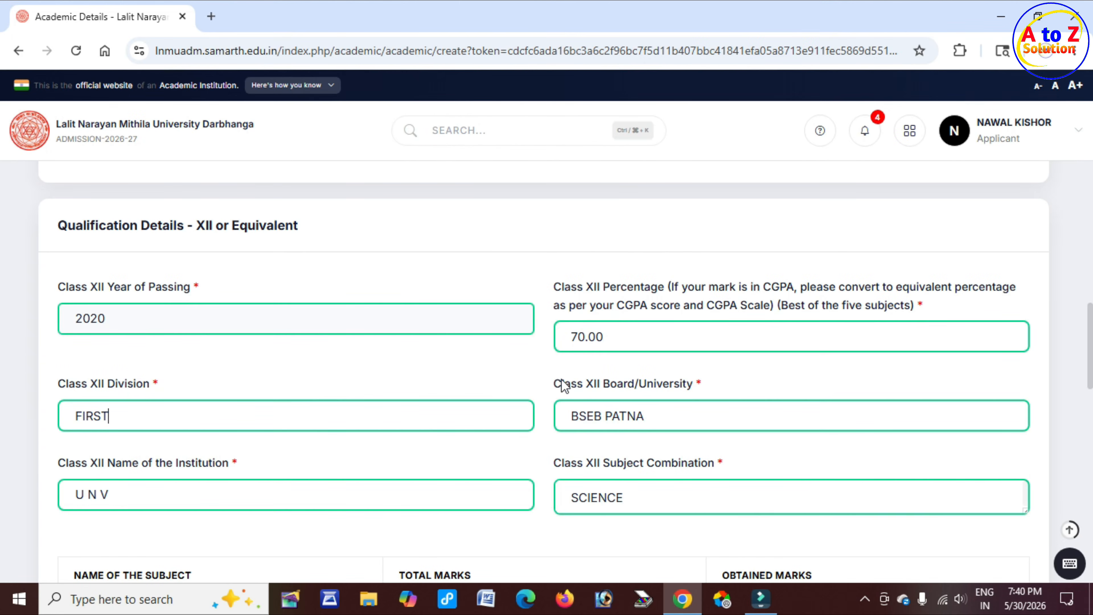
pyautogui.moveTo(559, 383); pyautogui.dragTo(701, 389)
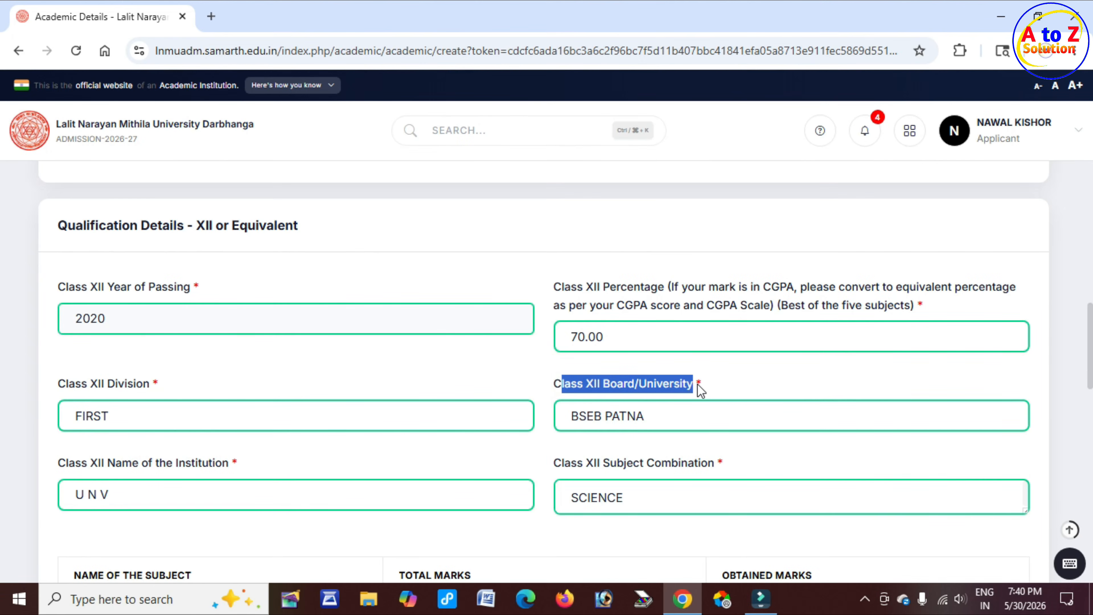
pyautogui.click(678, 421)
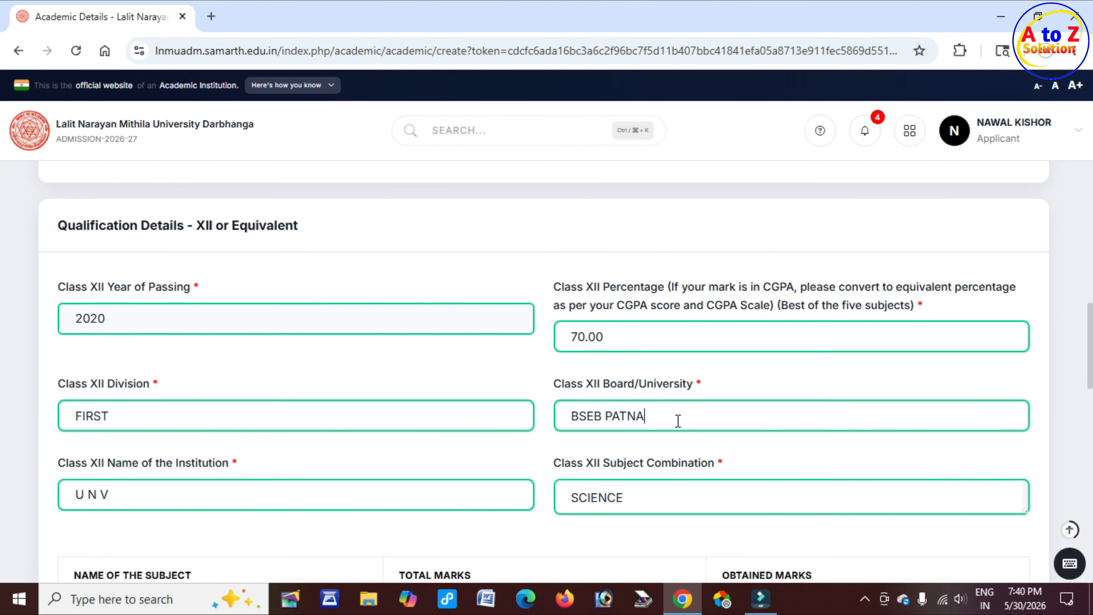
pyautogui.scroll(-2, 53, 446)
pyautogui.moveTo(107, 383); pyautogui.dragTo(226, 387)
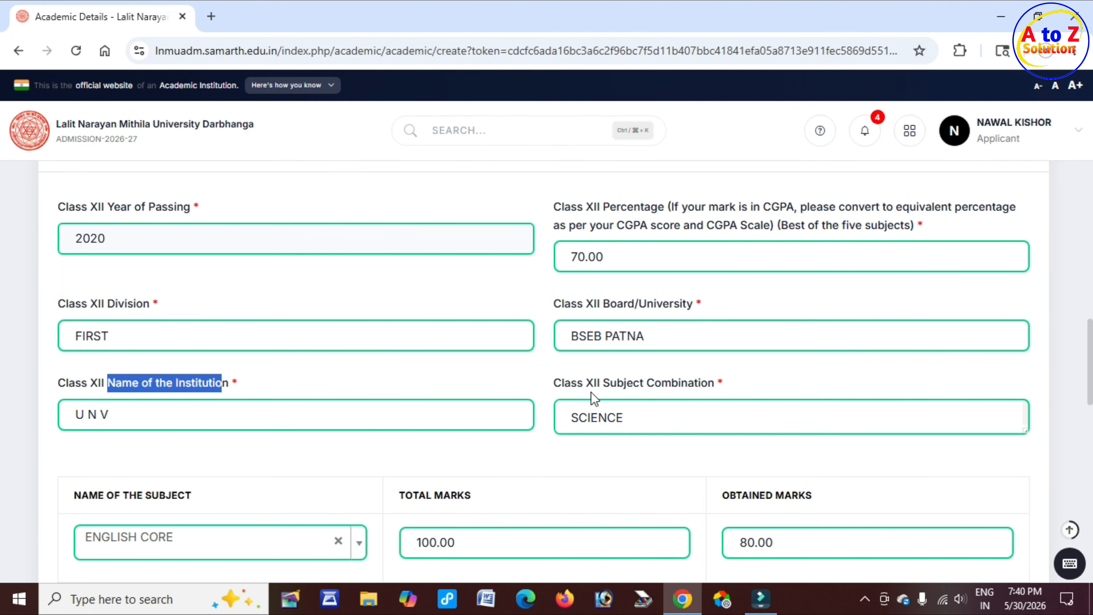
pyautogui.moveTo(584, 381); pyautogui.dragTo(665, 389)
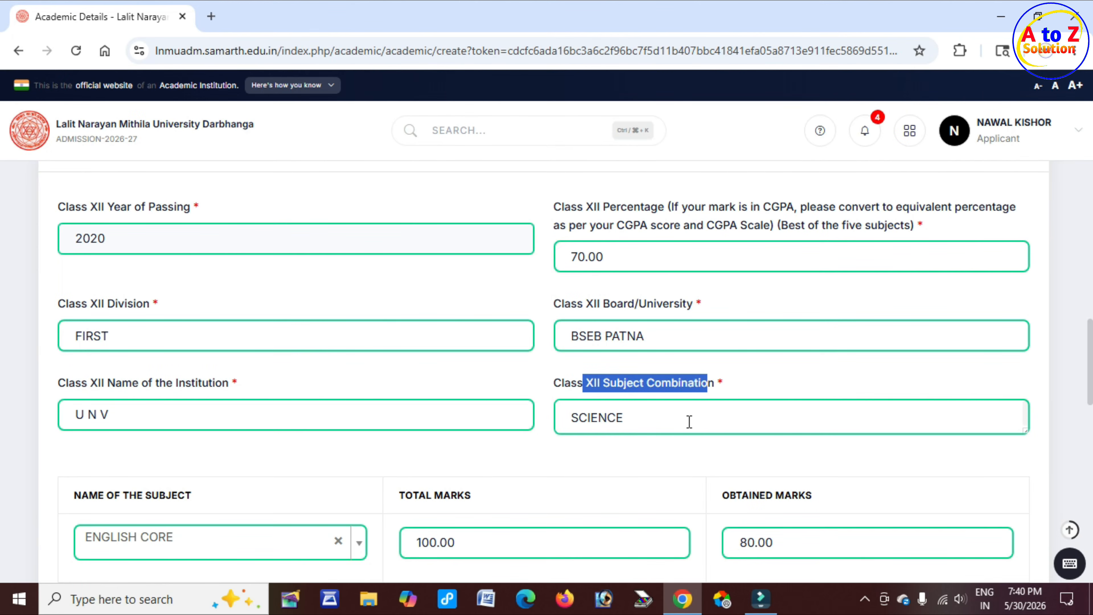
pyautogui.moveTo(672, 420); pyautogui.dragTo(571, 419)
pyautogui.scroll(-2, 185, 459)
pyautogui.scroll(-2, 185, 459)
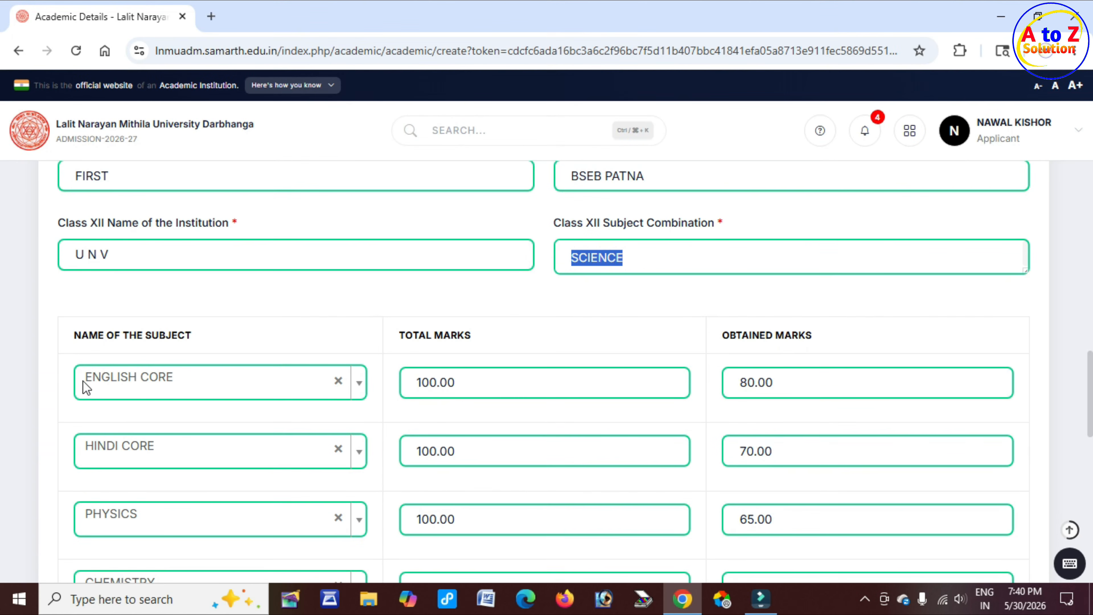
# Reselect ENGLISH CORE as the first Class XII subject and check its total marks
pyautogui.moveTo(98, 335); pyautogui.dragTo(201, 345)
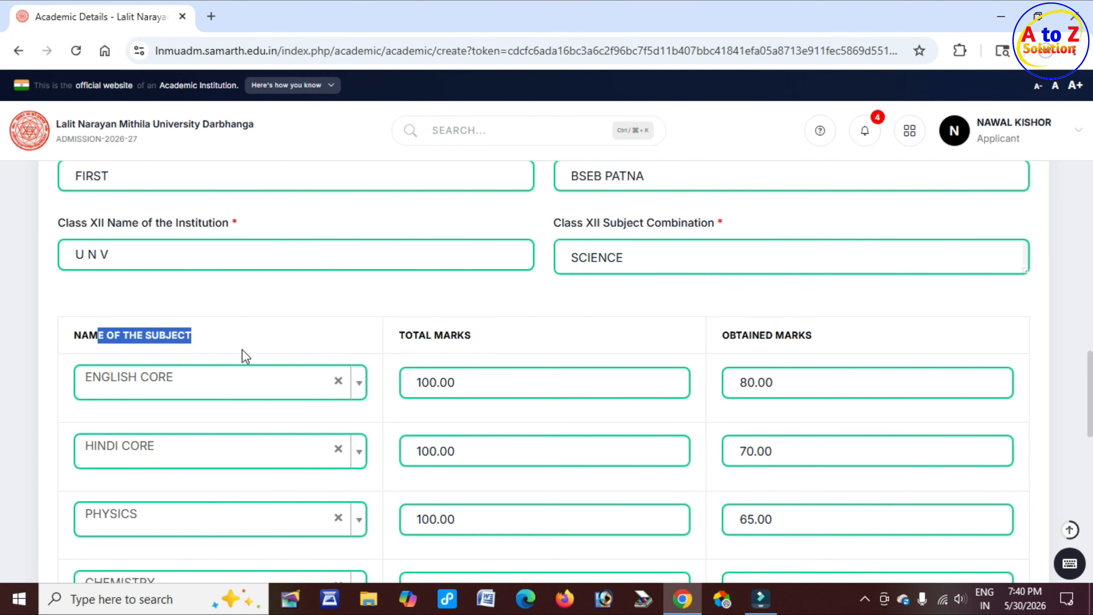
pyautogui.moveTo(411, 336); pyautogui.dragTo(489, 340)
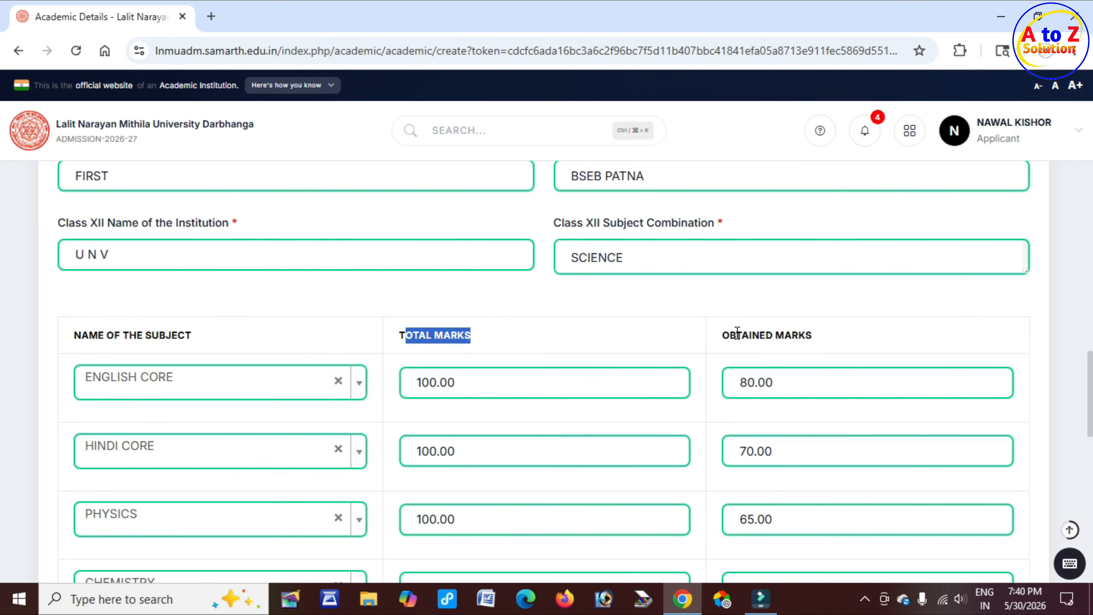
pyautogui.moveTo(738, 335); pyautogui.dragTo(830, 337)
pyautogui.moveTo(121, 335); pyautogui.dragTo(178, 336)
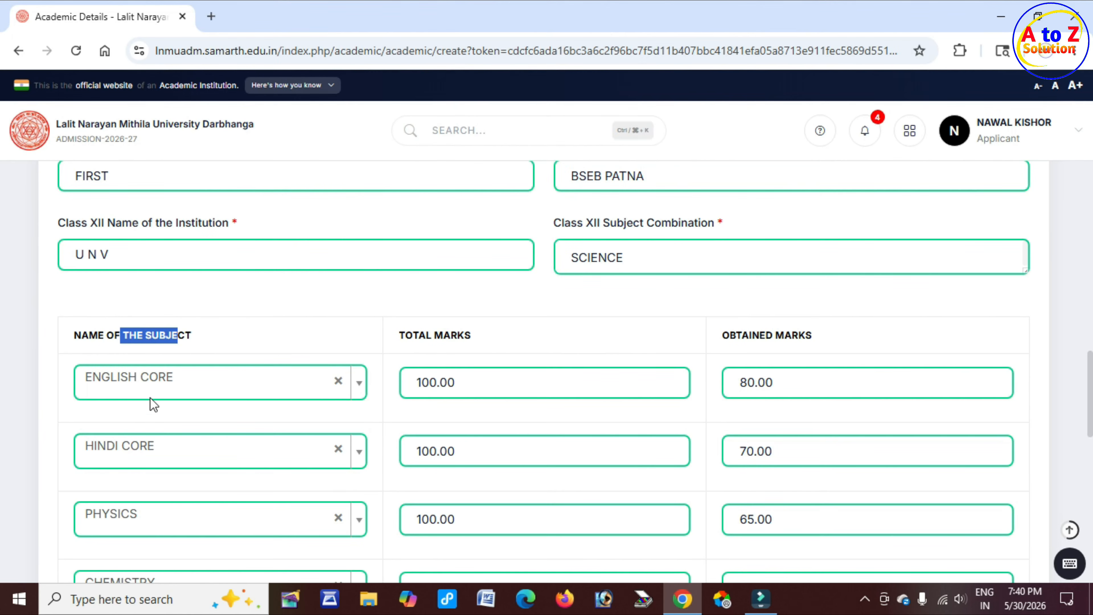
pyautogui.click(359, 382)
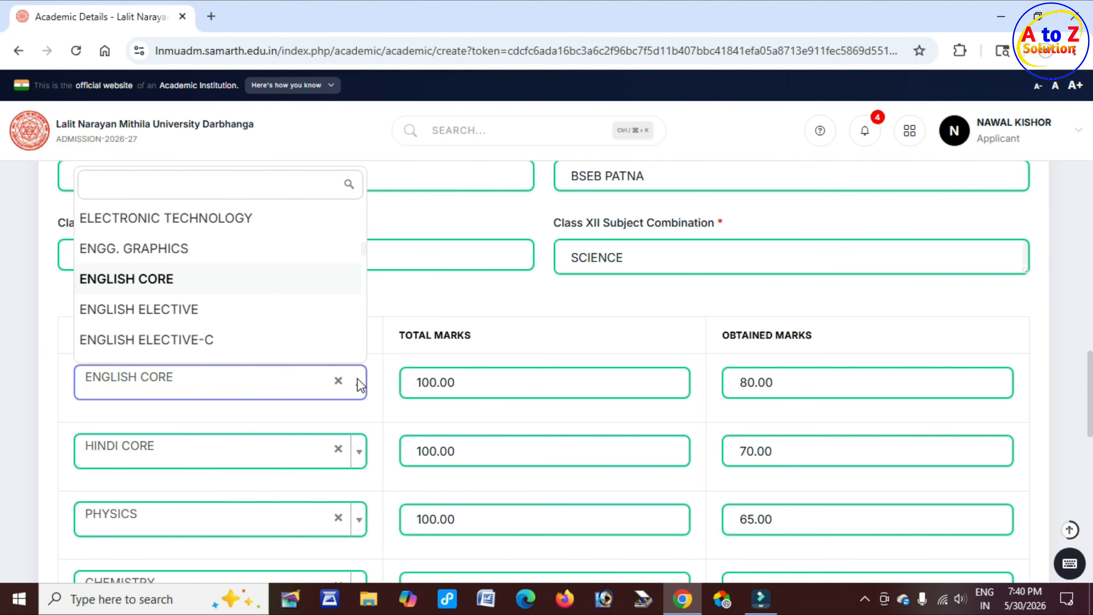
pyautogui.click(124, 182)
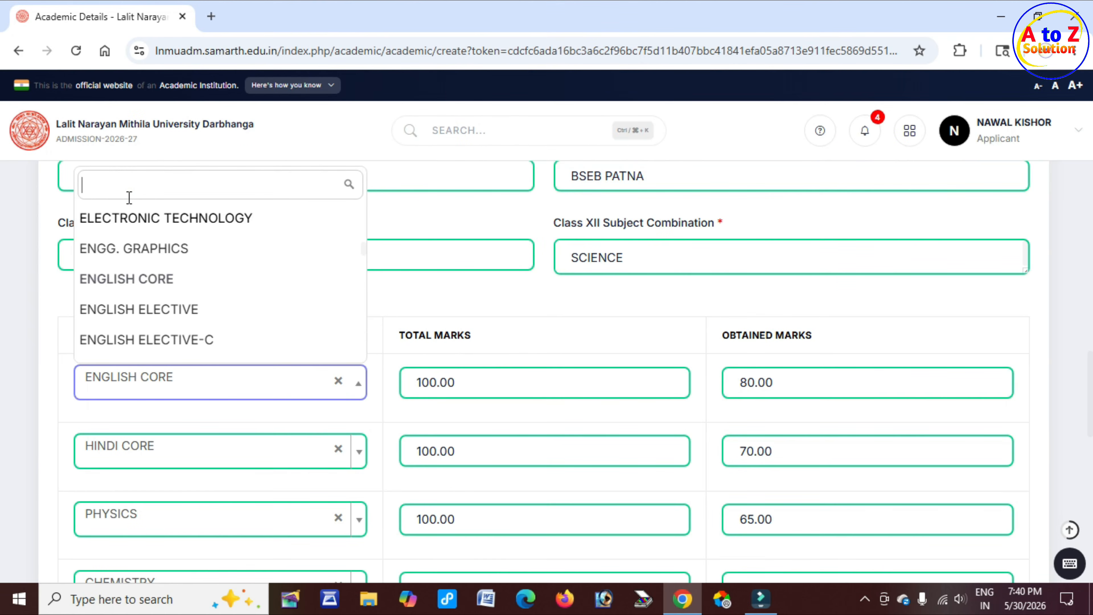
pyautogui.click(159, 280)
pyautogui.doubleClick(419, 335)
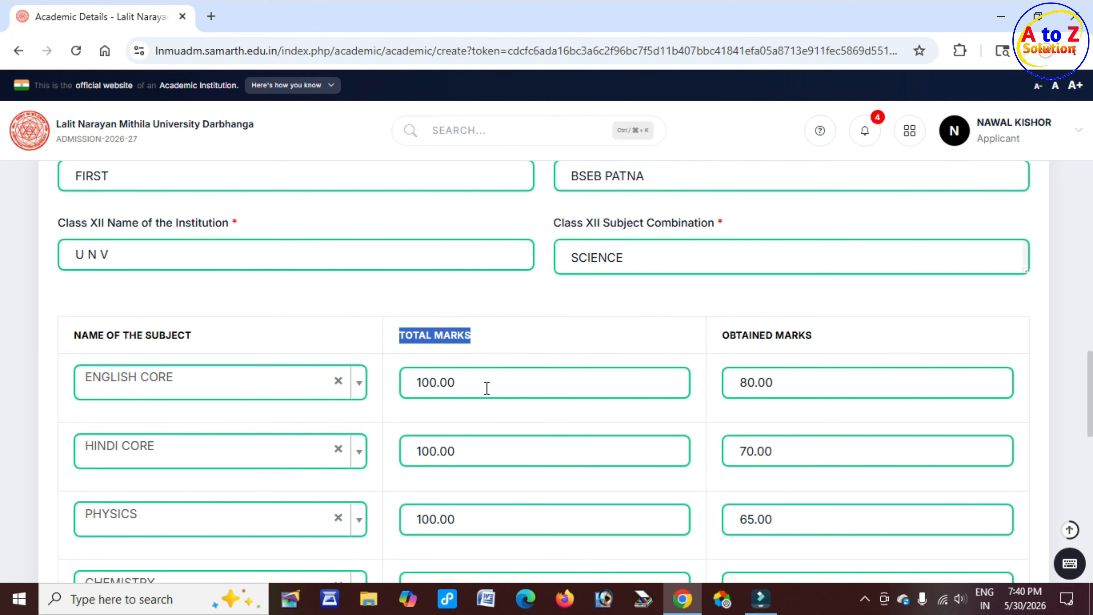
pyautogui.click(478, 381)
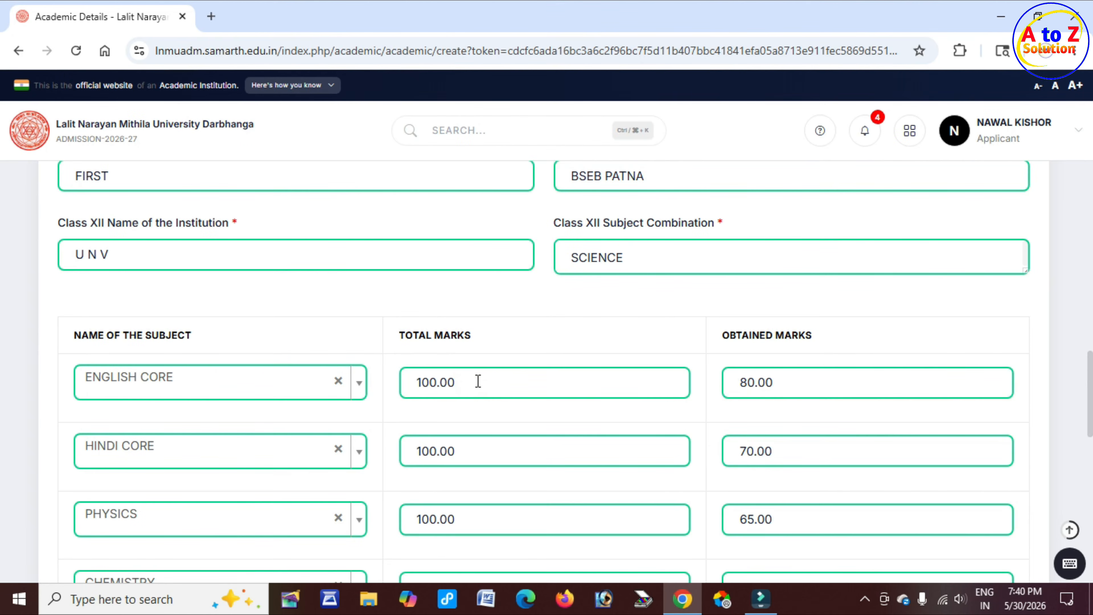
# Review the Class XII subject marks table, including the percentage, maximum total and total obtained
pyautogui.moveTo(724, 335); pyautogui.dragTo(790, 388)
pyautogui.click(820, 388)
pyautogui.scroll(-1, 157, 392)
pyautogui.click(160, 373)
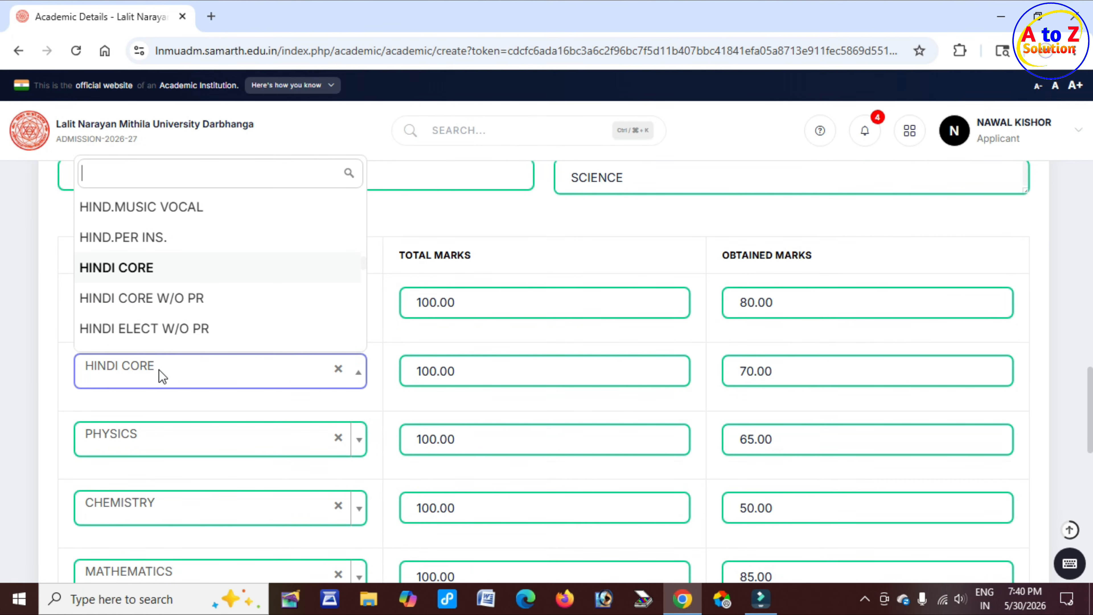
pyautogui.click(470, 378)
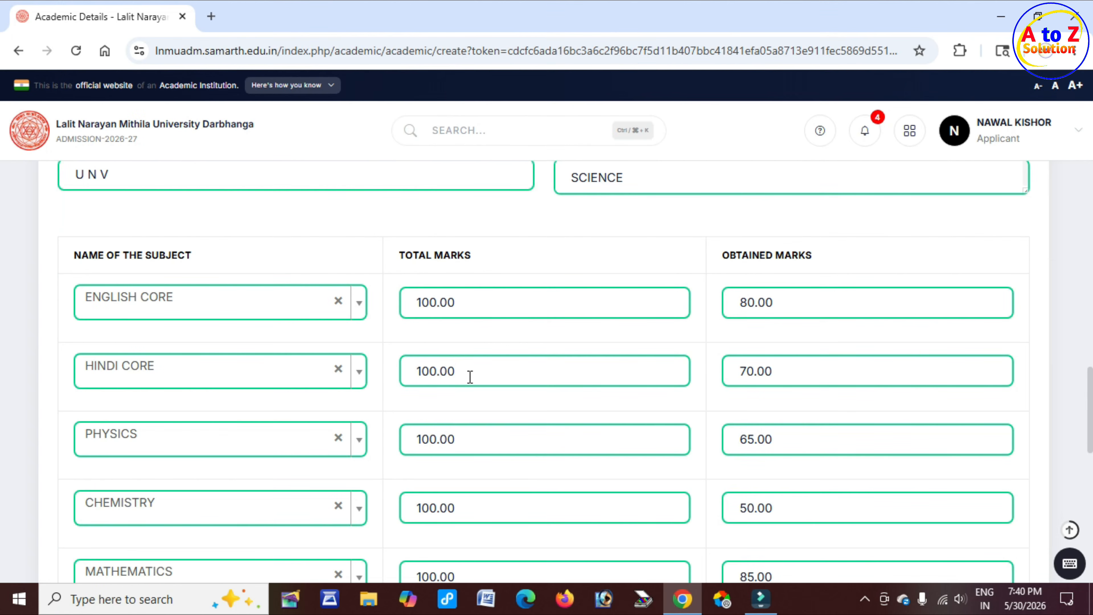
pyautogui.click(874, 377)
pyautogui.scroll(-2, 517, 374)
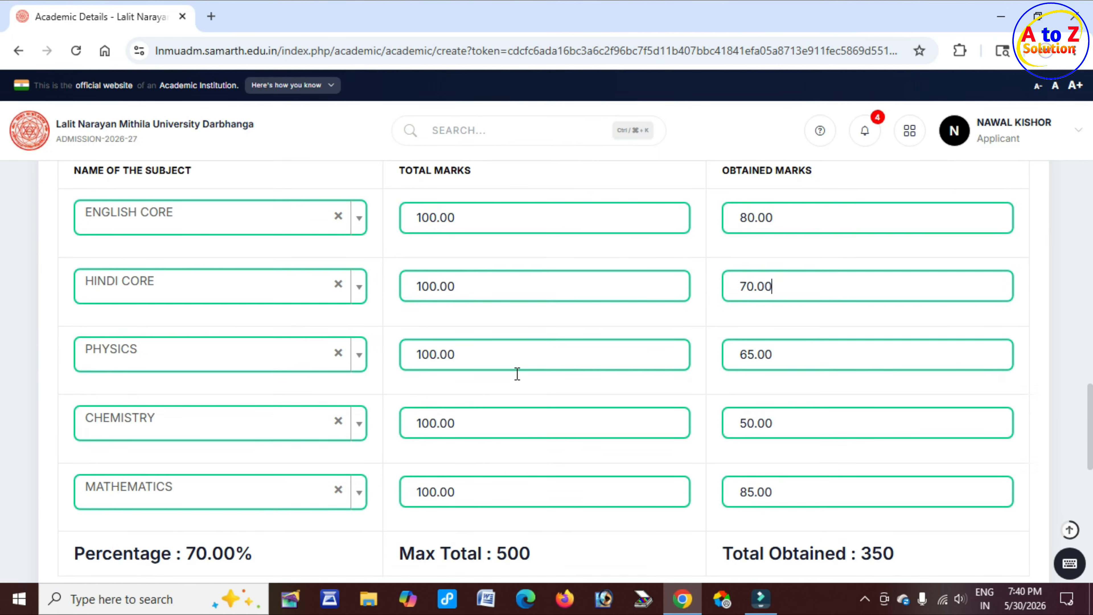
pyautogui.scroll(-2, 518, 374)
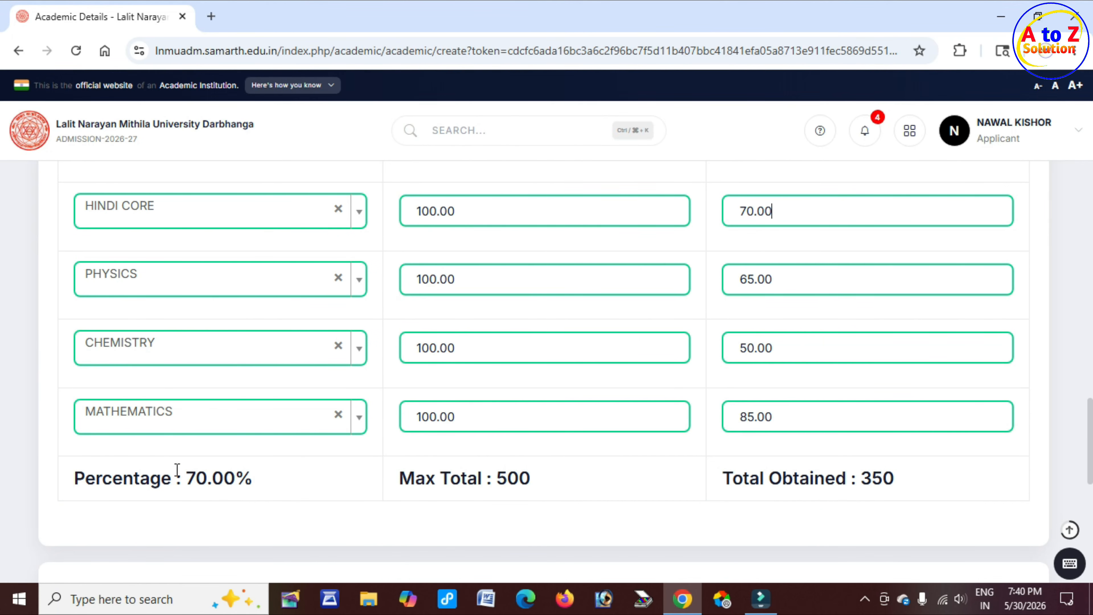
pyautogui.moveTo(134, 477); pyautogui.dragTo(244, 471)
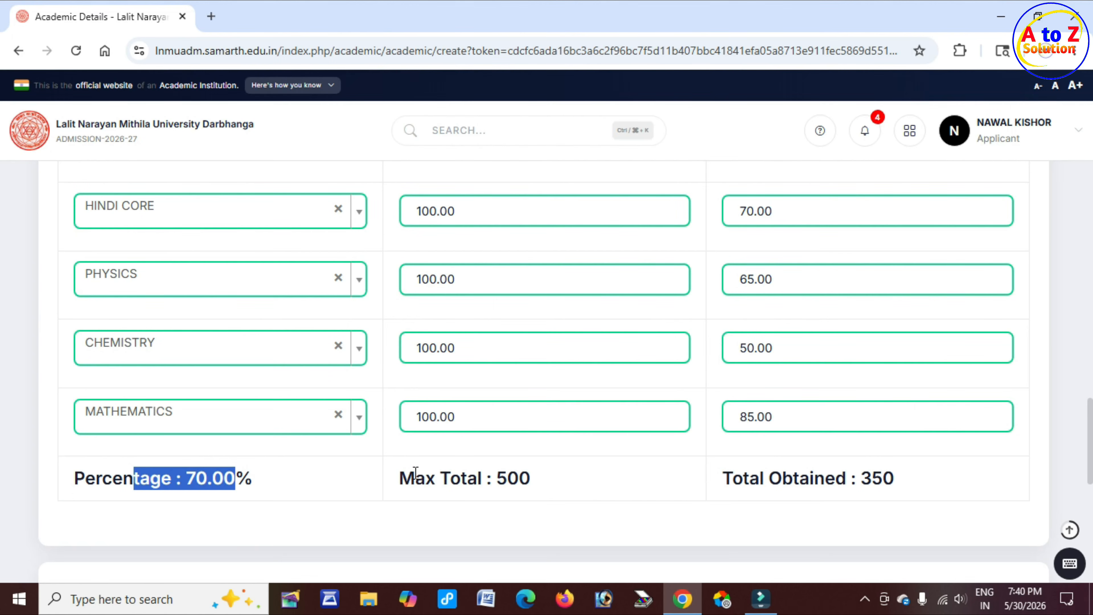
pyautogui.moveTo(416, 472); pyautogui.dragTo(563, 483)
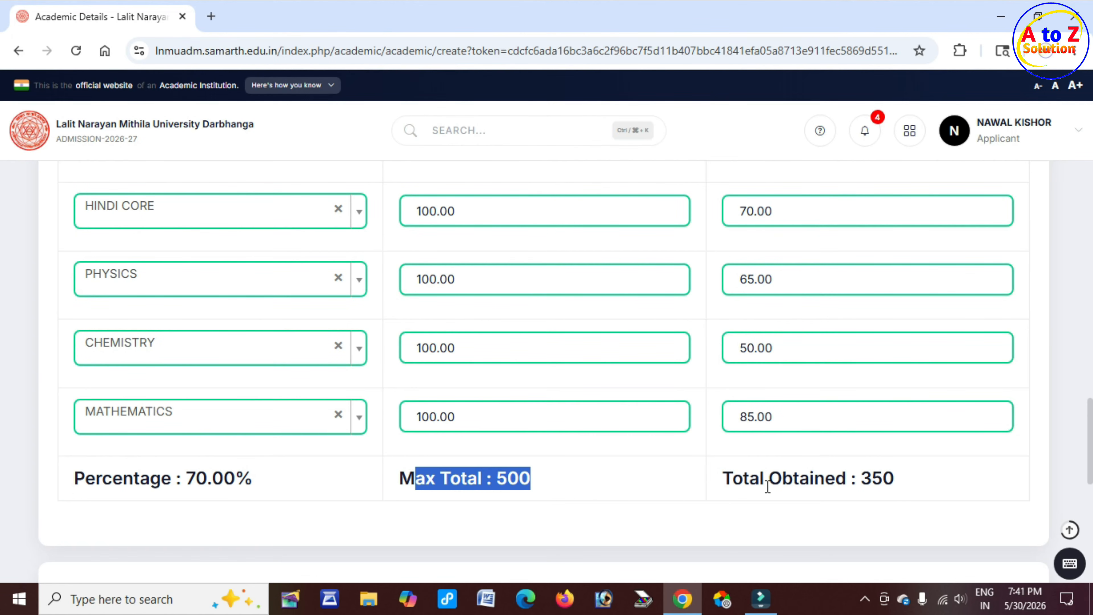
pyautogui.moveTo(769, 486); pyautogui.dragTo(894, 486)
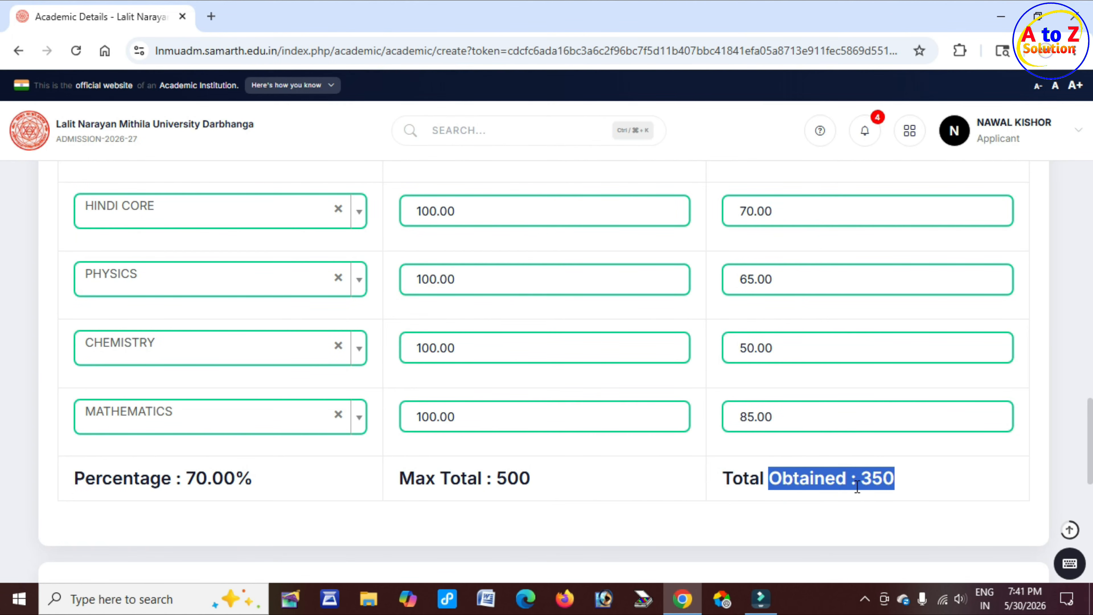
# Set the Graduation Year of Passed Final Examination status to Passed
pyautogui.scroll(-5, 468, 478)
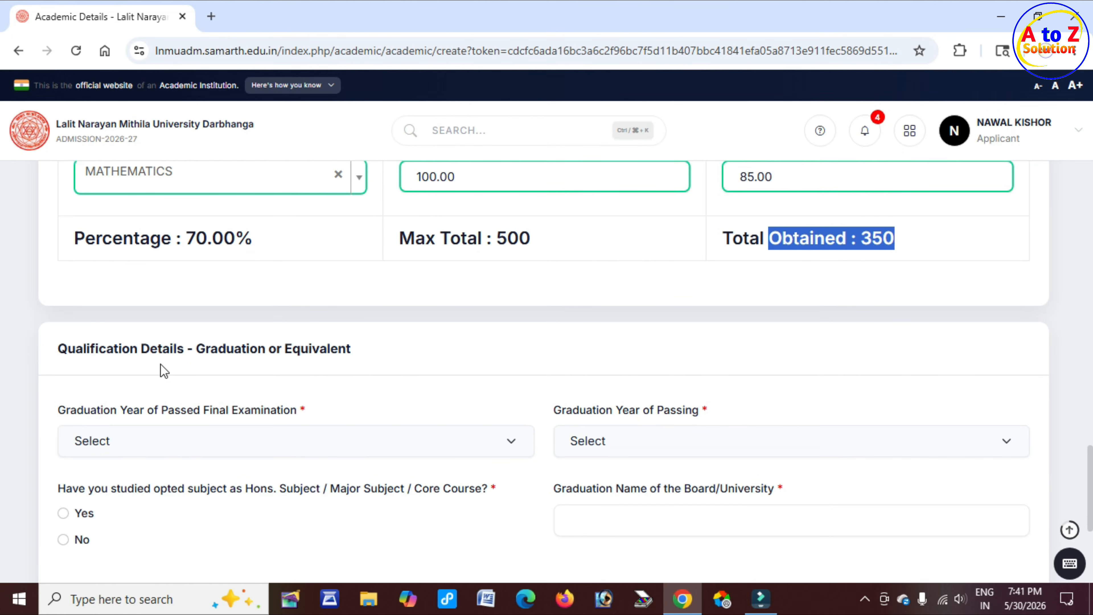
pyautogui.moveTo(188, 348); pyautogui.dragTo(357, 349)
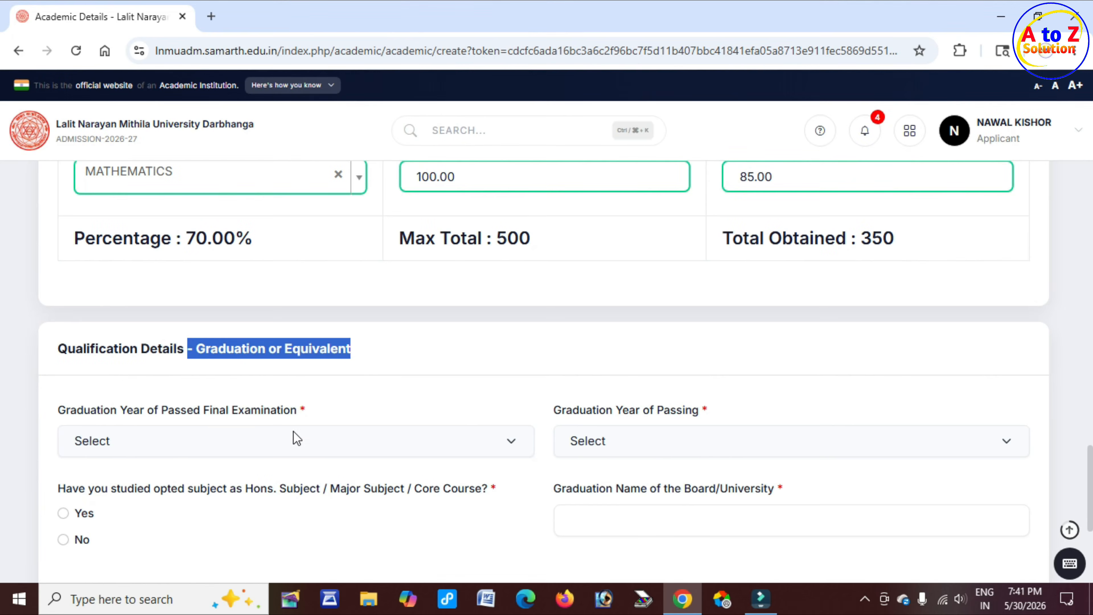
pyautogui.moveTo(138, 411); pyautogui.dragTo(282, 416)
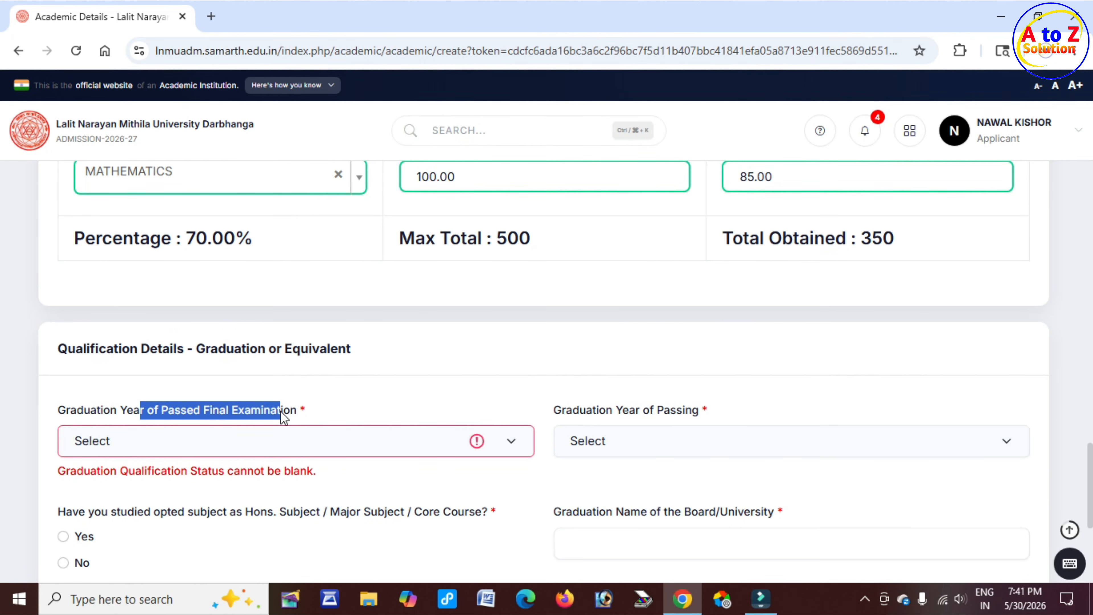
pyautogui.click(281, 450)
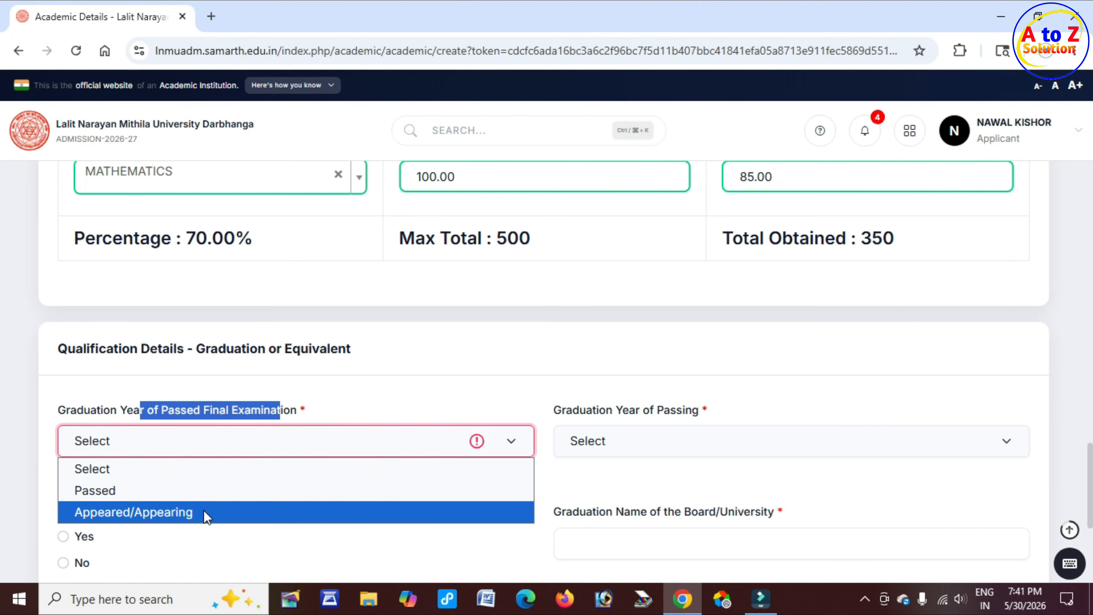
pyautogui.click(172, 490)
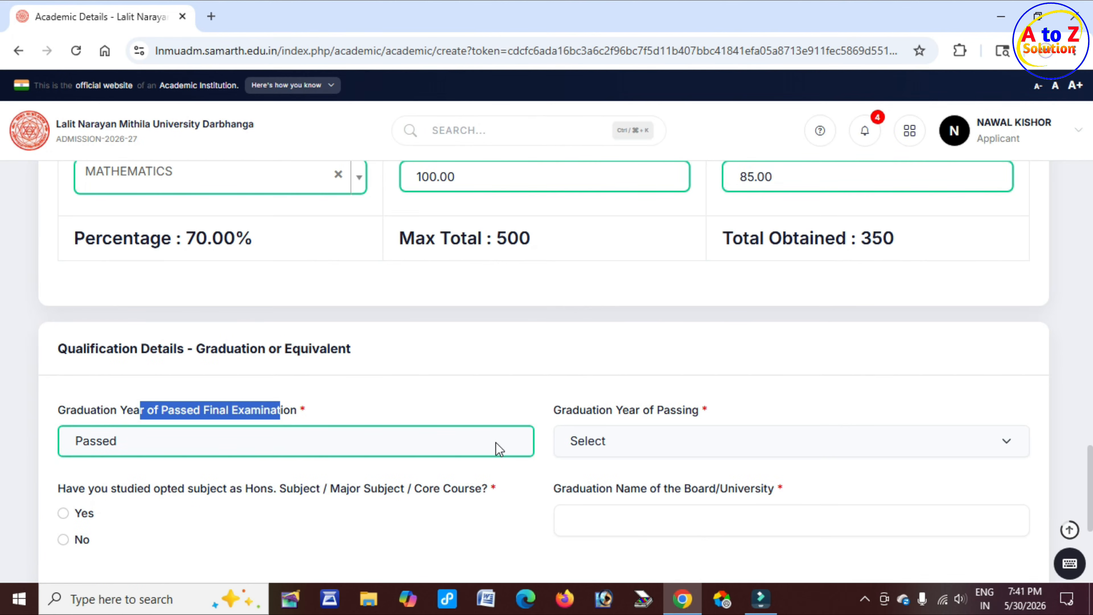
# Set the Graduation Year of Passing to 2025
pyautogui.moveTo(580, 411); pyautogui.dragTo(695, 416)
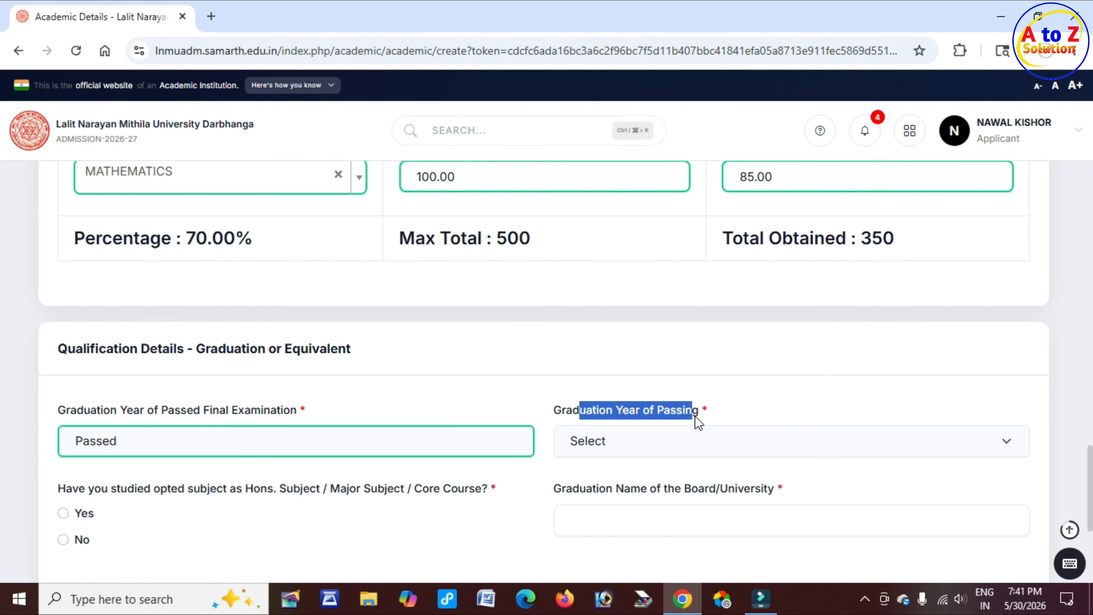
pyautogui.click(629, 446)
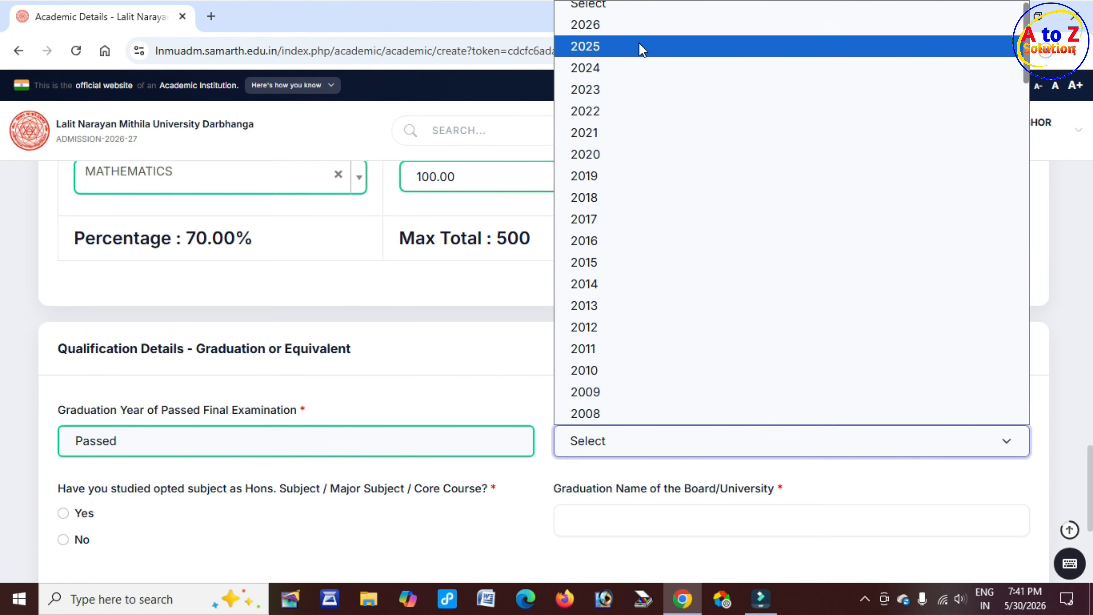
pyautogui.click(641, 46)
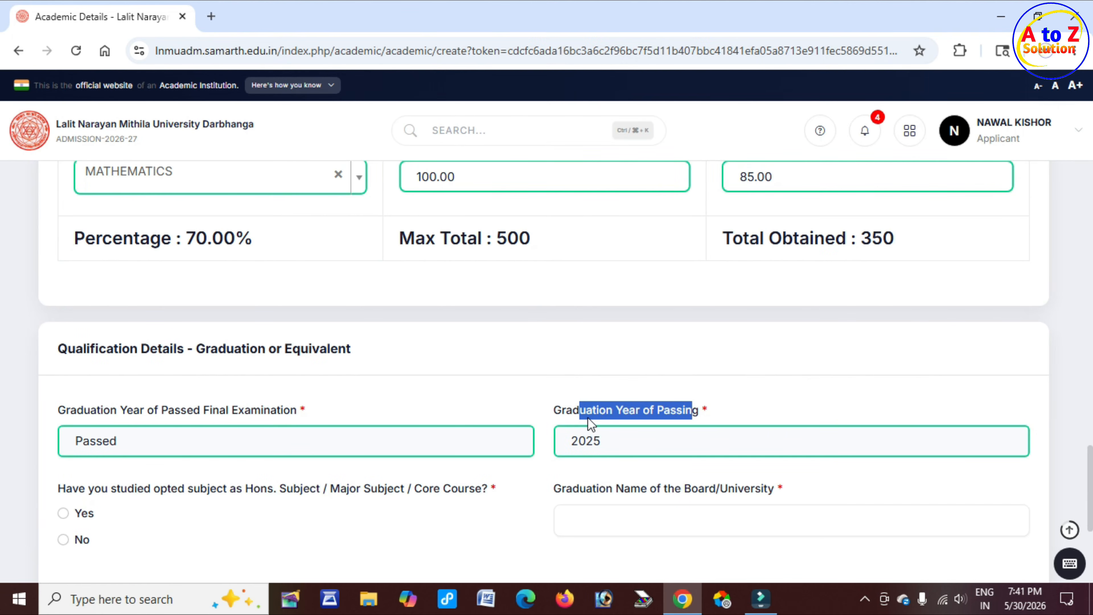
# Answer No to whether the opted subject was studied as a Hons./Major/Core course
pyautogui.scroll(-1, 456, 414)
pyautogui.scroll(-3, 456, 414)
pyautogui.moveTo(73, 329); pyautogui.dragTo(131, 330)
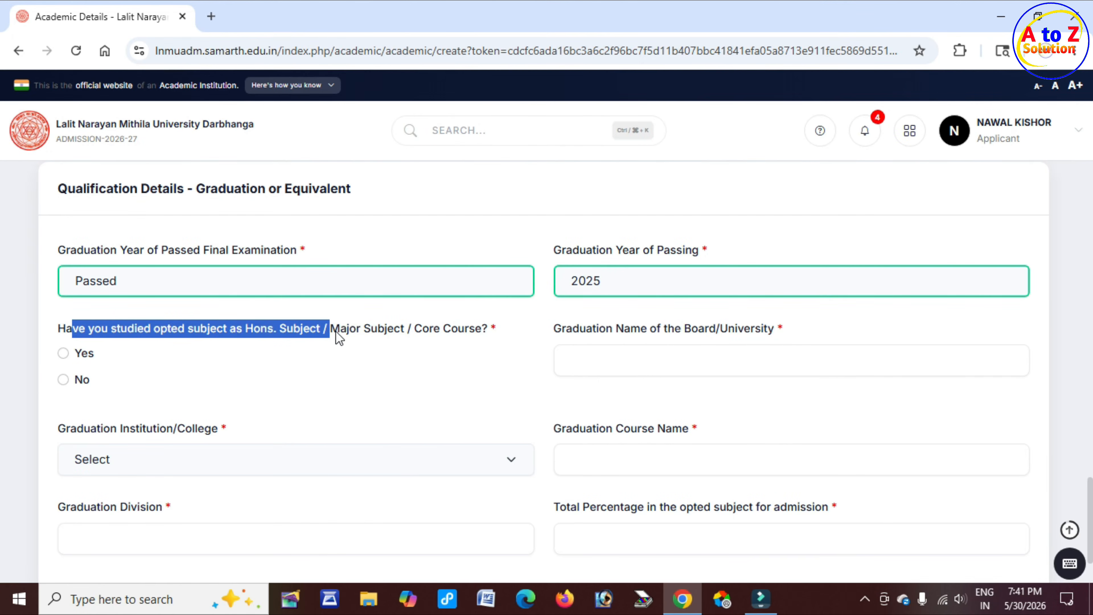
pyautogui.moveTo(336, 331); pyautogui.dragTo(488, 330)
pyautogui.click(83, 354)
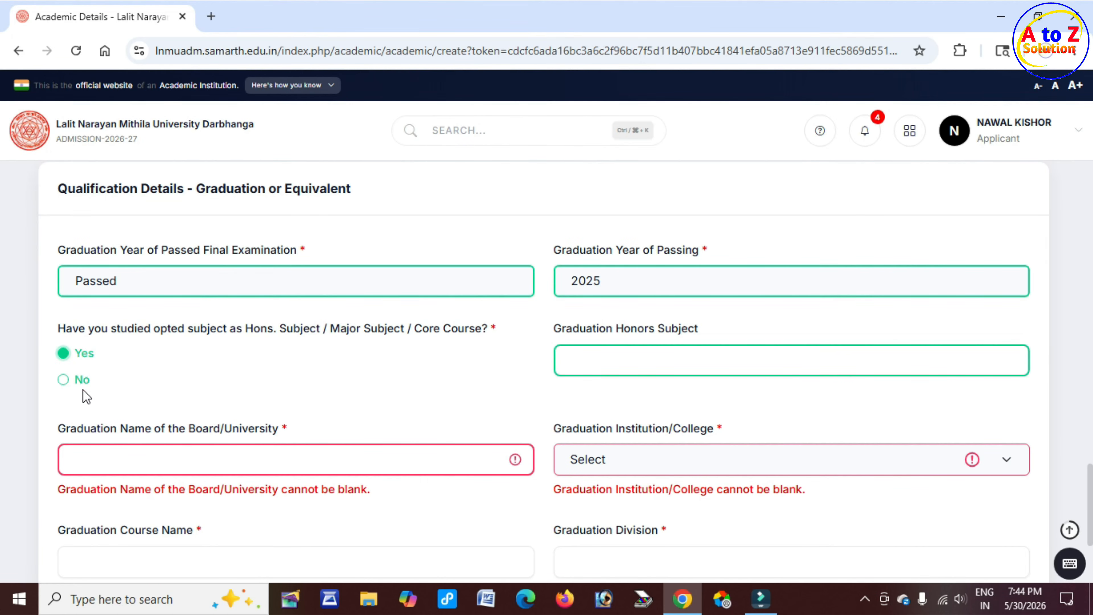
pyautogui.click(84, 382)
pyautogui.click(89, 359)
pyautogui.click(79, 381)
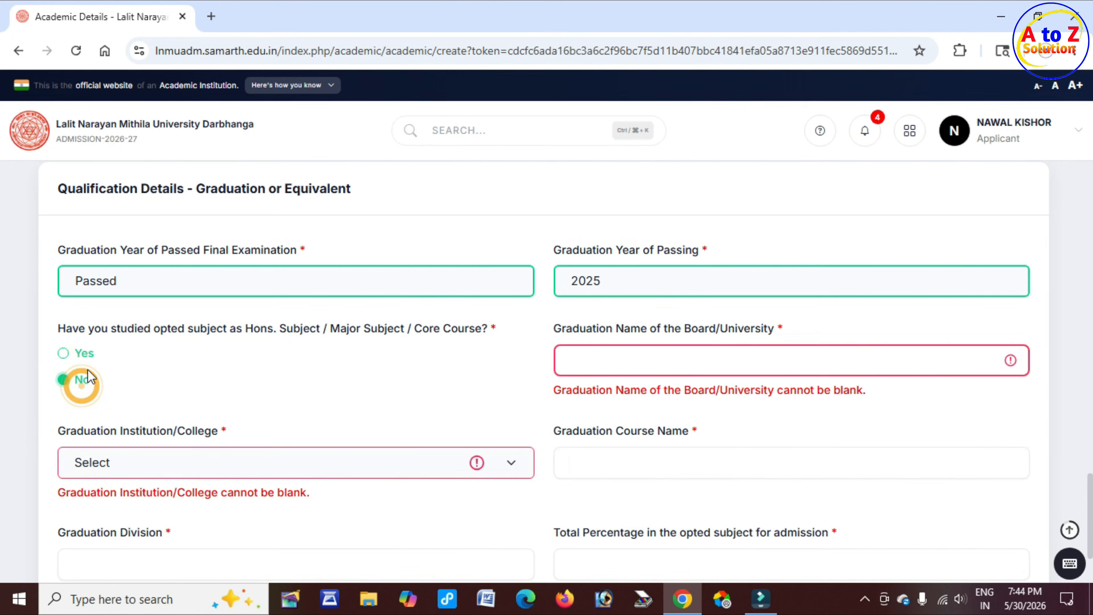
pyautogui.click(88, 356)
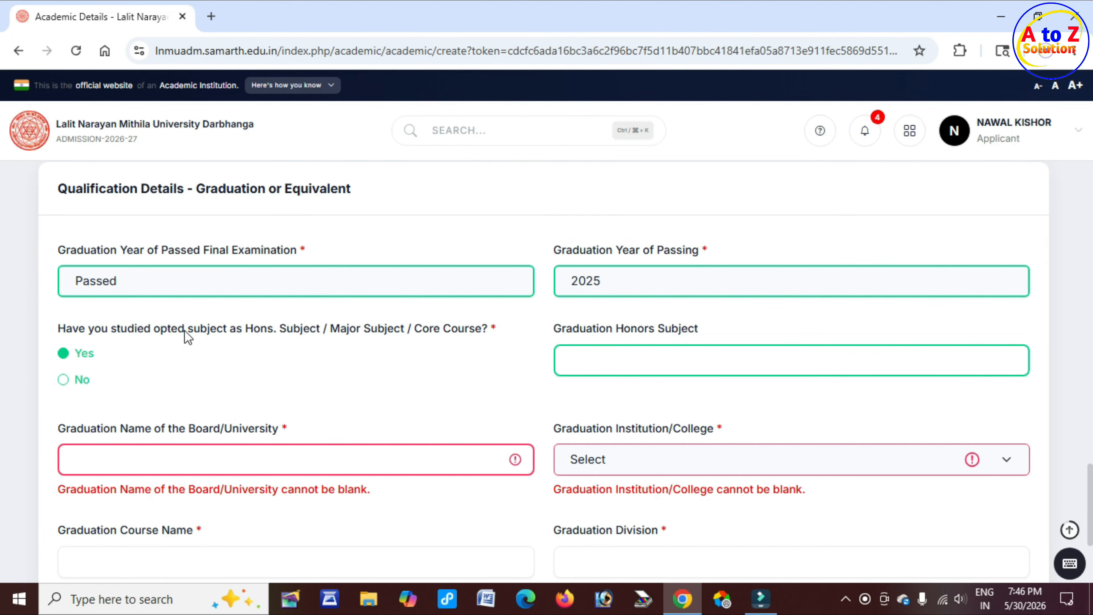
pyautogui.click(82, 356)
pyautogui.moveTo(605, 322); pyautogui.dragTo(683, 328)
pyautogui.click(641, 362)
pyautogui.click(63, 380)
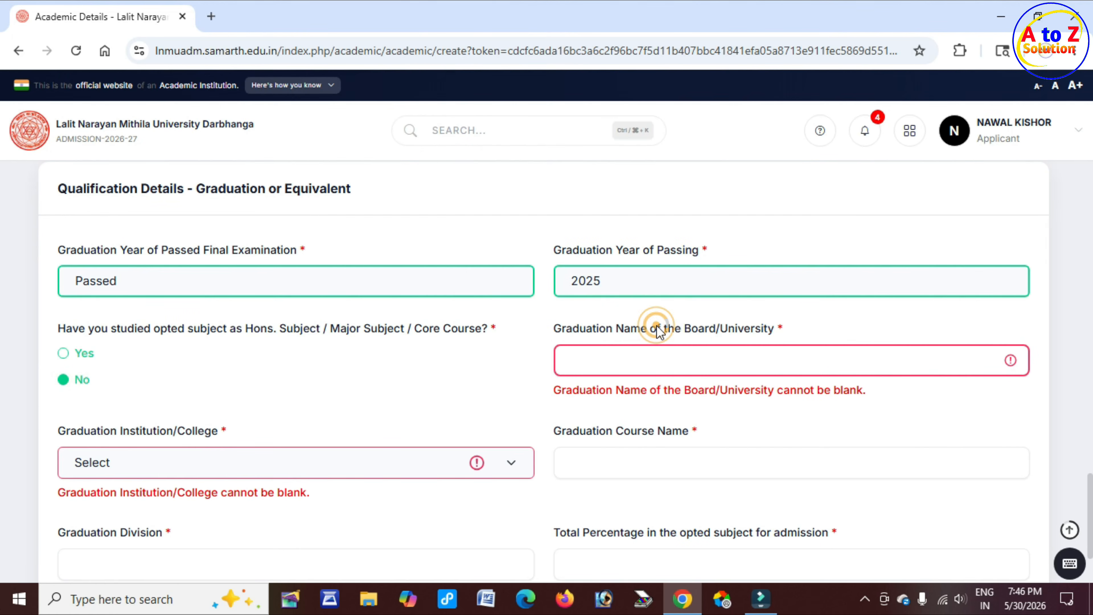
# Set the Graduation Institution/College to Other
pyautogui.moveTo(656, 327); pyautogui.dragTo(705, 331)
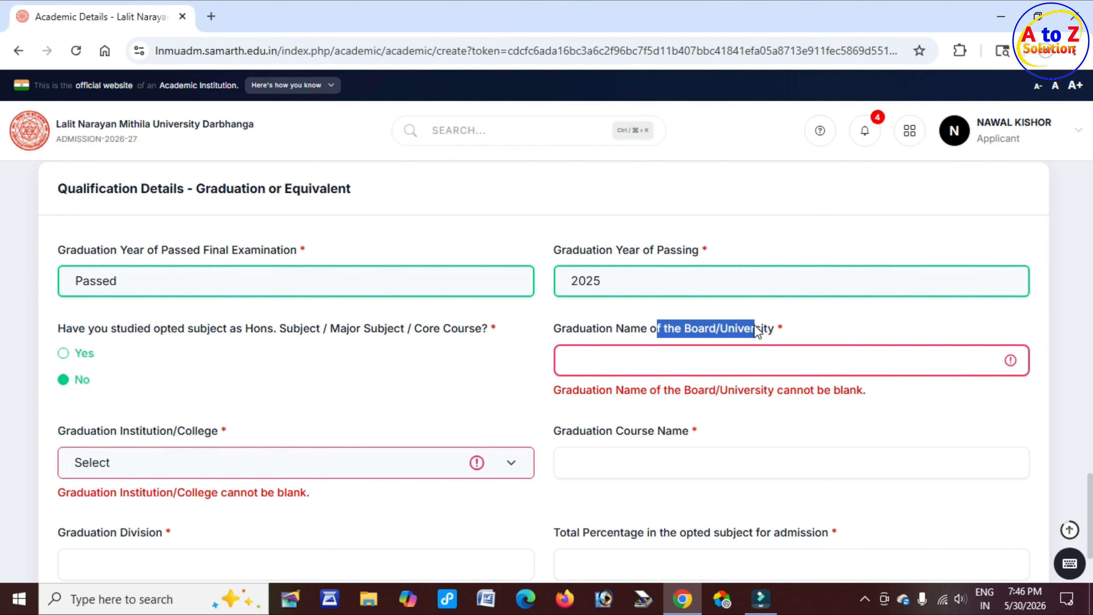
pyautogui.click(681, 325)
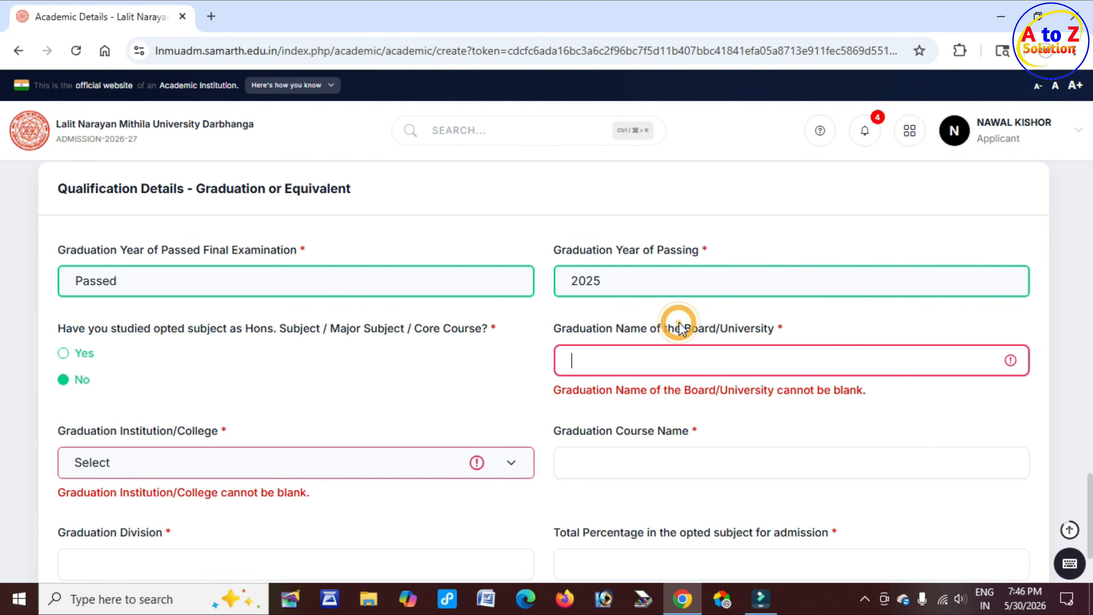
pyautogui.moveTo(686, 328); pyautogui.dragTo(770, 330)
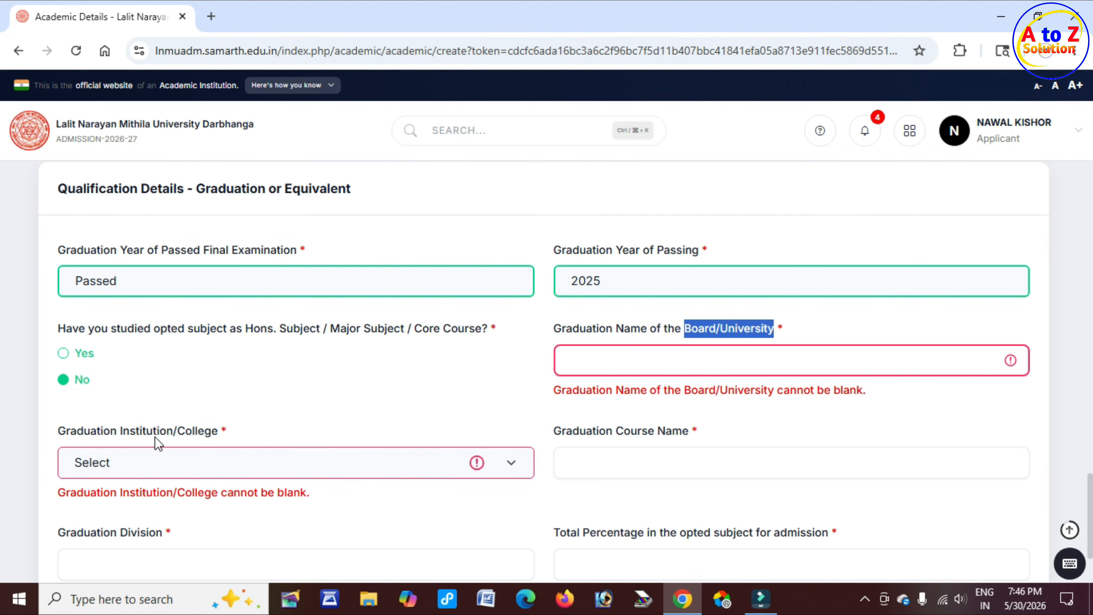
pyautogui.moveTo(141, 432); pyautogui.dragTo(193, 439)
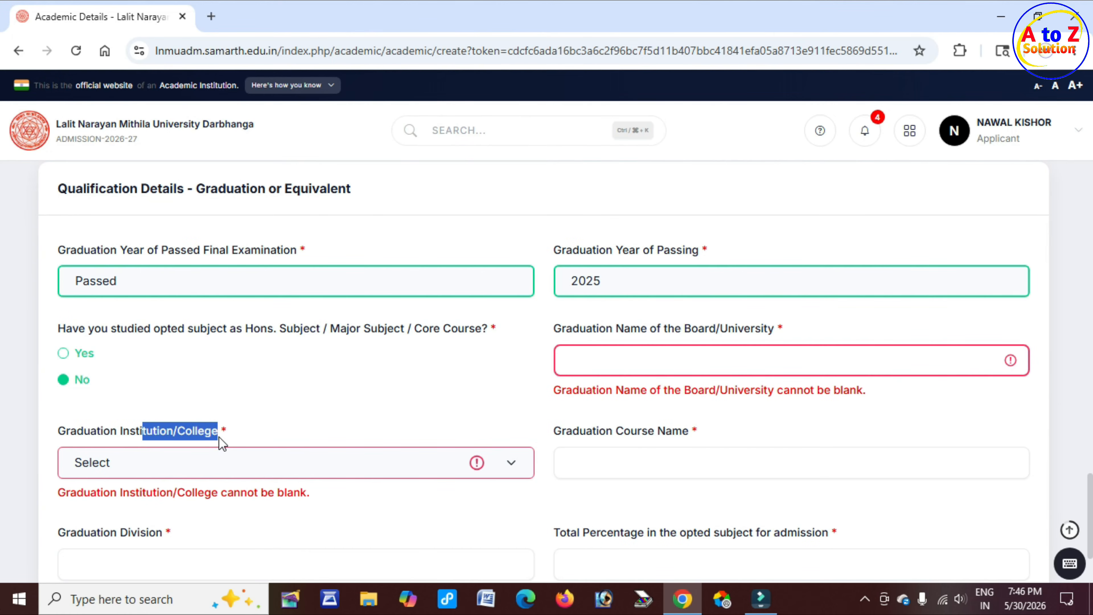
pyautogui.click(224, 461)
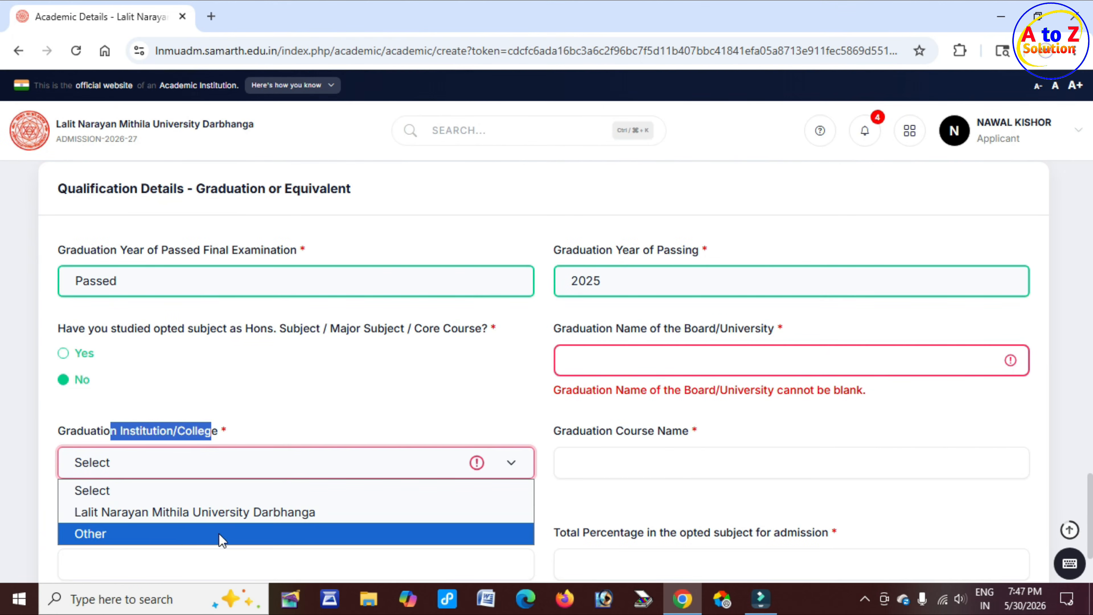
pyautogui.click(168, 535)
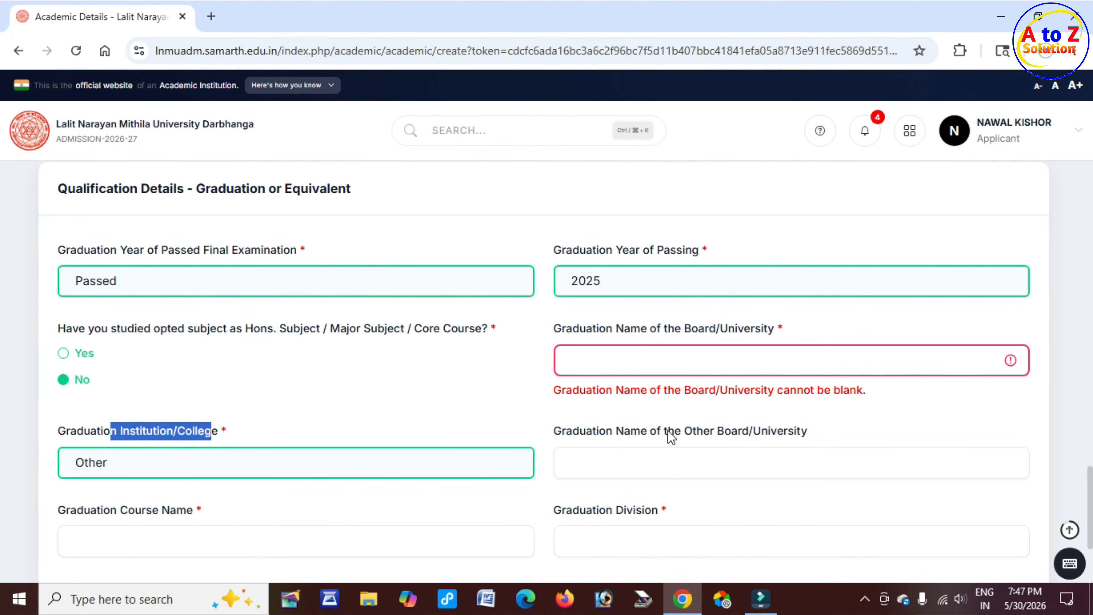
# Enter M U BODH GAYA as the other board/university and GEGROPHY as the graduation course name
pyautogui.moveTo(665, 431); pyautogui.dragTo(784, 431)
pyautogui.click(629, 459)
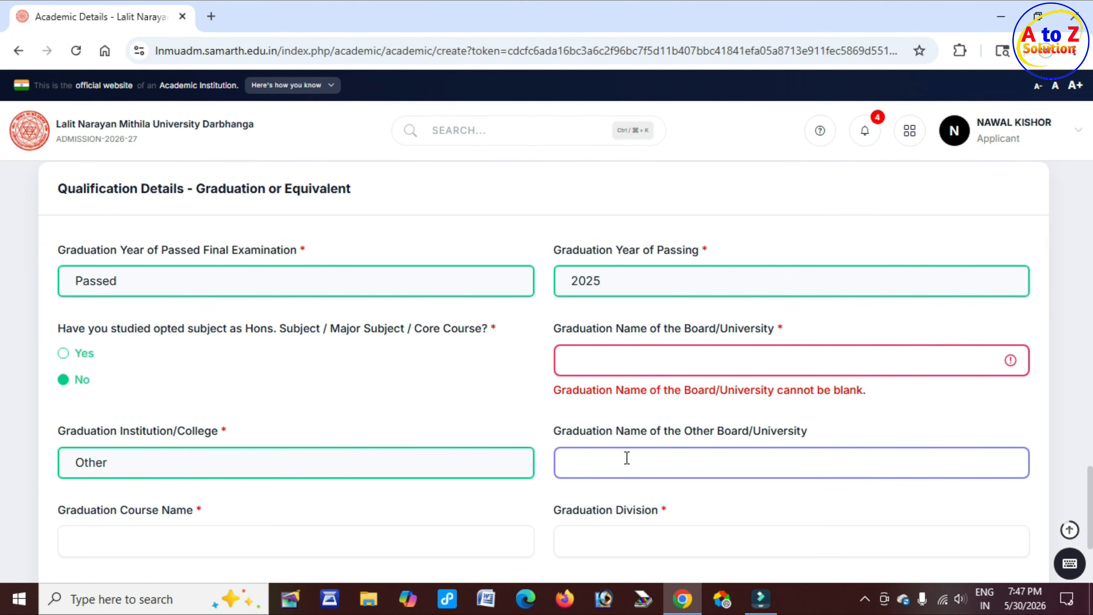
pyautogui.scroll(-3, 342, 481)
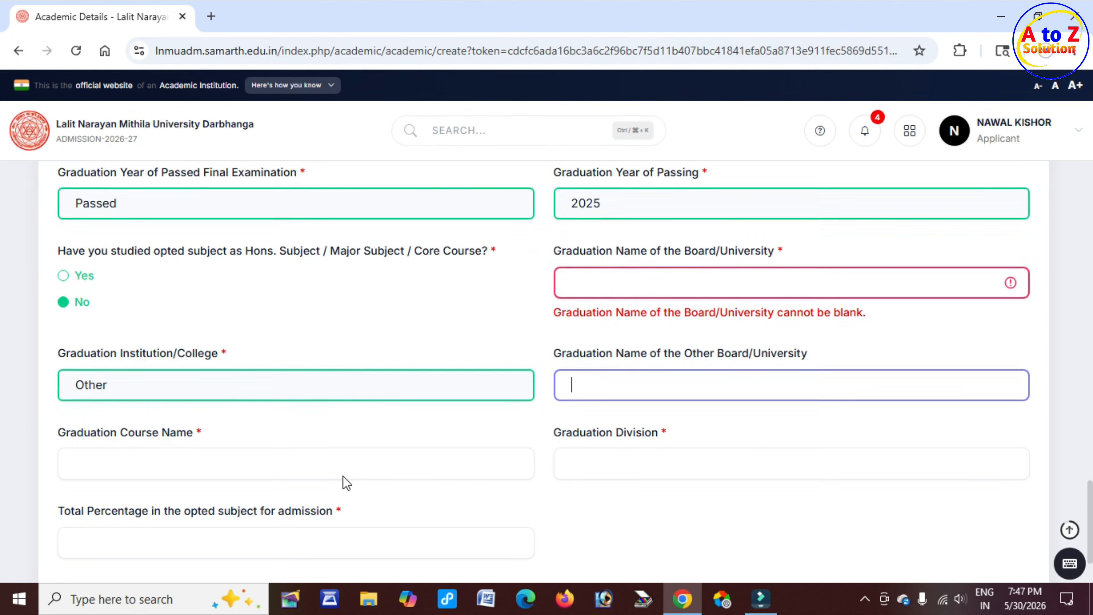
pyautogui.moveTo(90, 372); pyautogui.dragTo(180, 374)
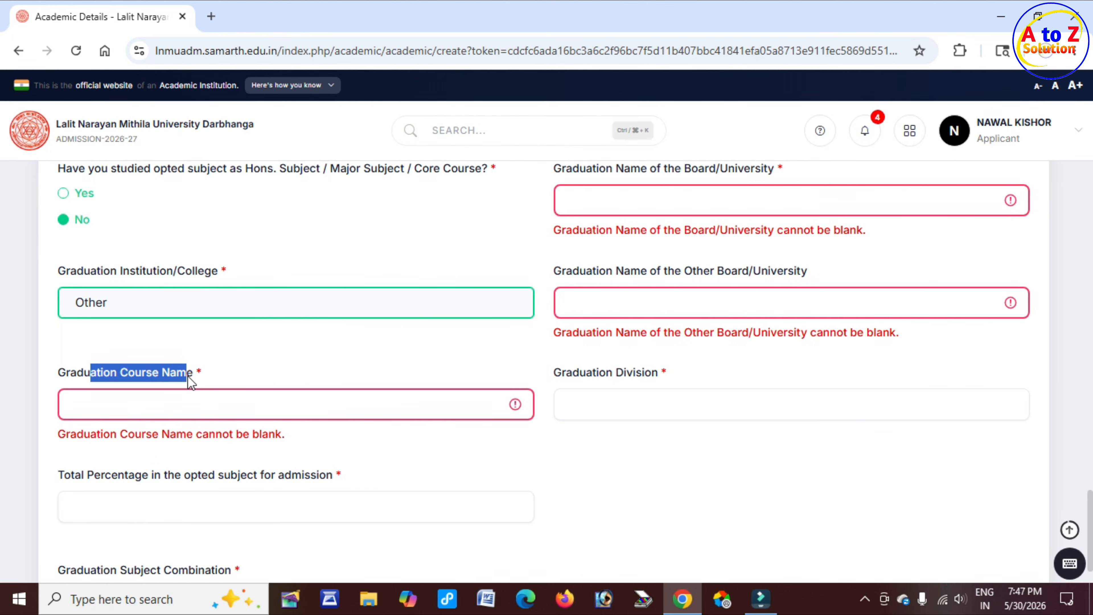
pyautogui.click(180, 396)
# Enter FIRST as the graduation division and 80.20 as the total percentage in the opted subject
pyautogui.moveTo(555, 373); pyautogui.dragTo(652, 370)
pyautogui.click(636, 405)
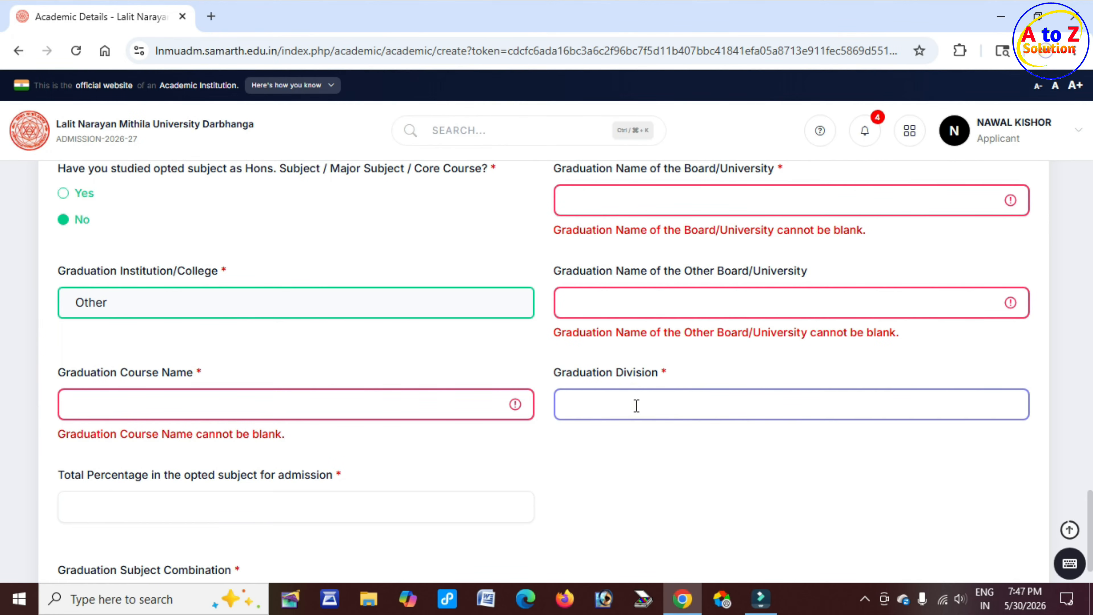
pyautogui.scroll(-2, 630, 408)
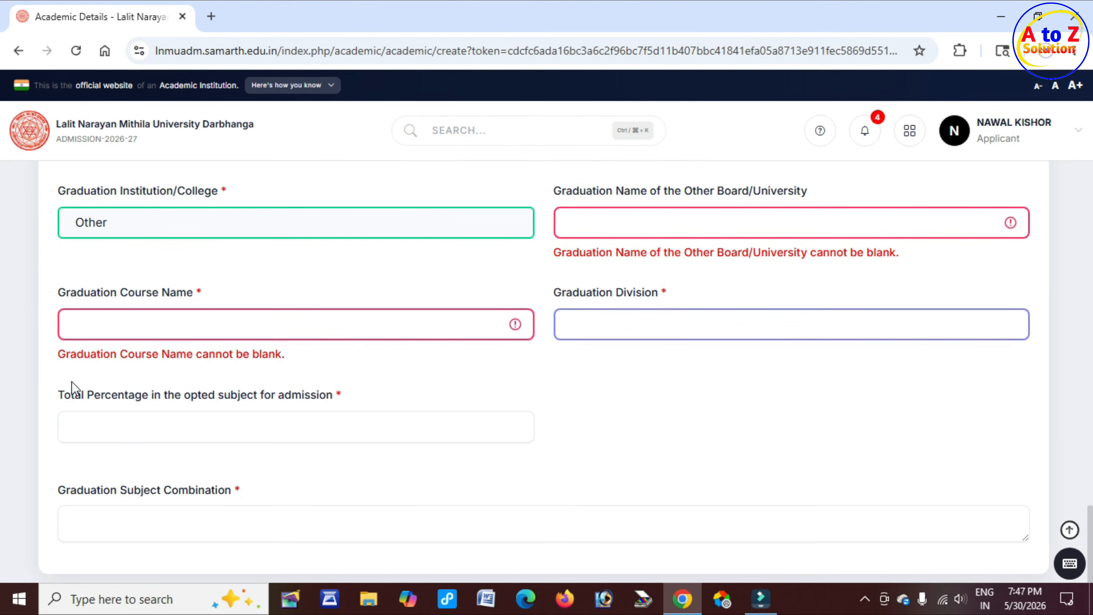
pyautogui.scroll(-2, 73, 385)
pyautogui.doubleClick(72, 317)
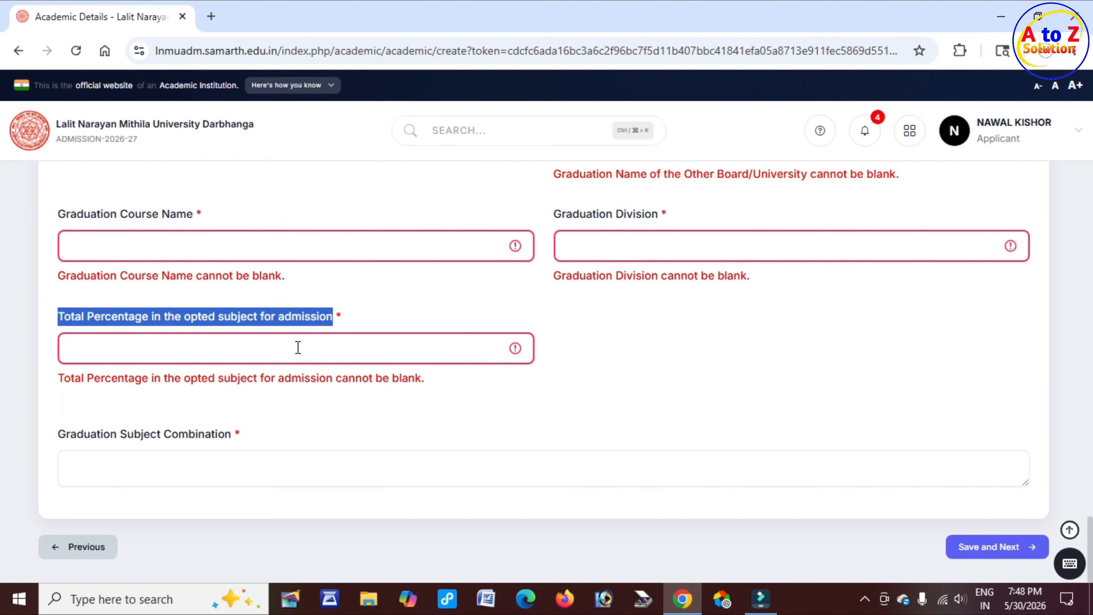
pyautogui.click(265, 348)
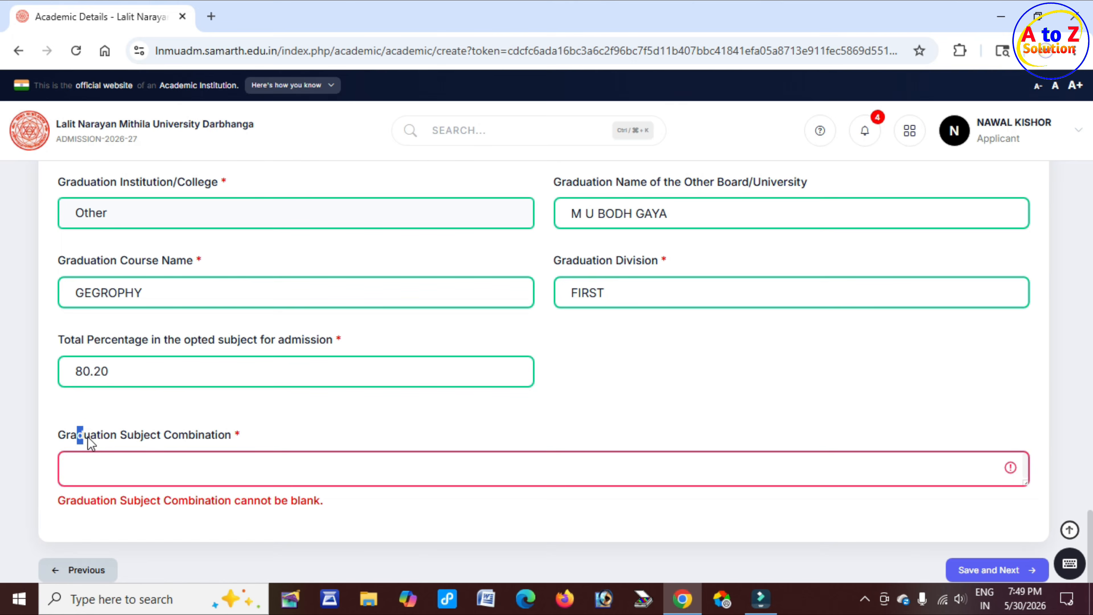
# Enter ARTS as the graduation subject combination and save the academic details to continue
pyautogui.click(194, 476)
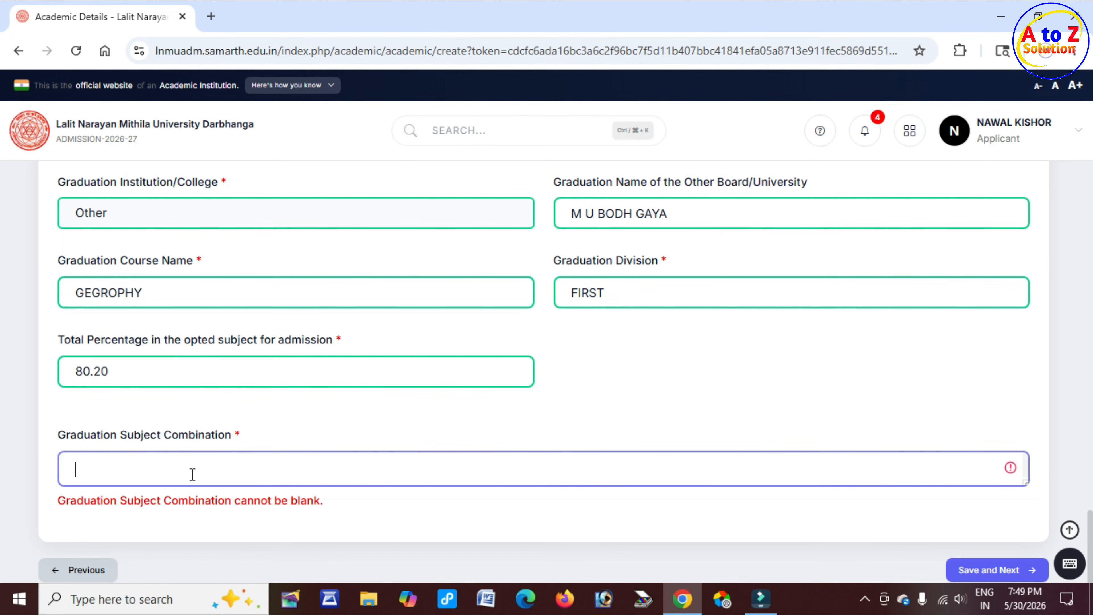
pyautogui.write('ARTS')
pyautogui.click(1007, 571)
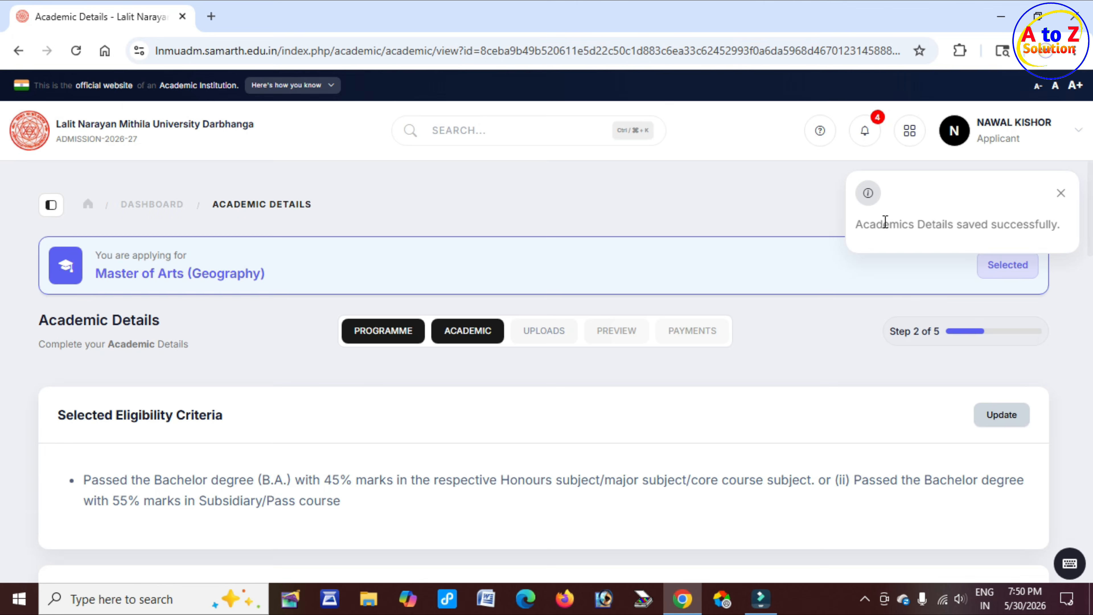
# Review the saved academic details and continue to the uploads stage
pyautogui.moveTo(885, 222); pyautogui.dragTo(1053, 227)
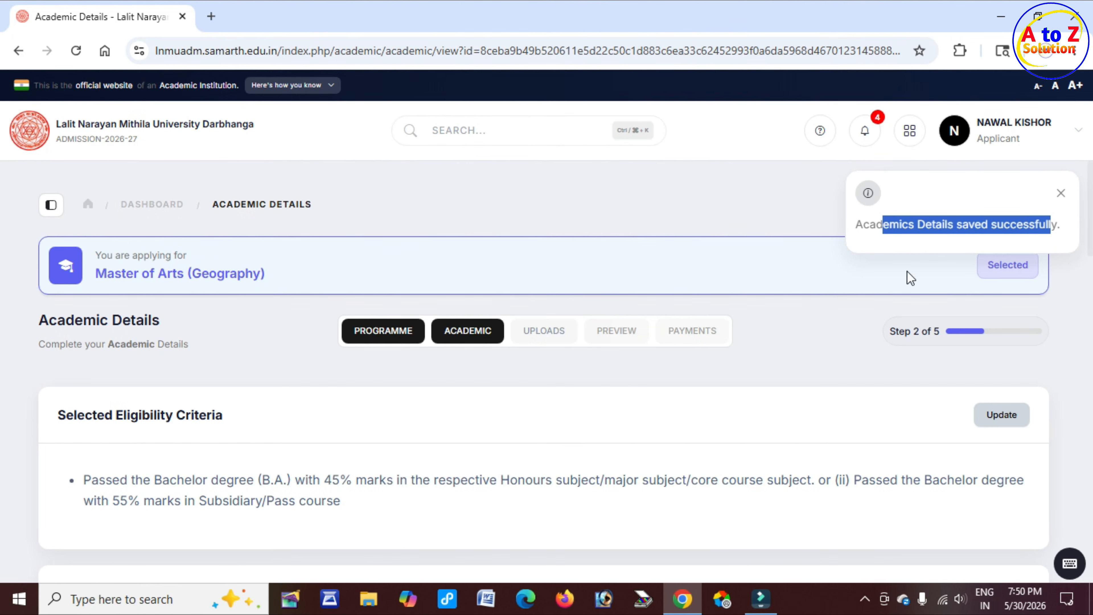
pyautogui.scroll(-2, 404, 470)
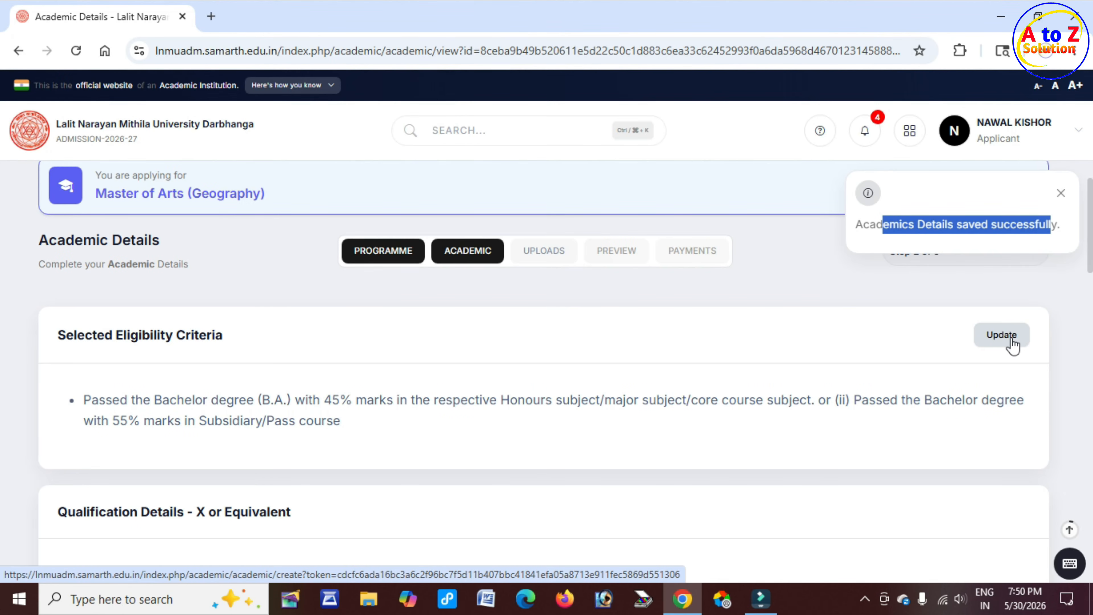
pyautogui.scroll(-10, 620, 427)
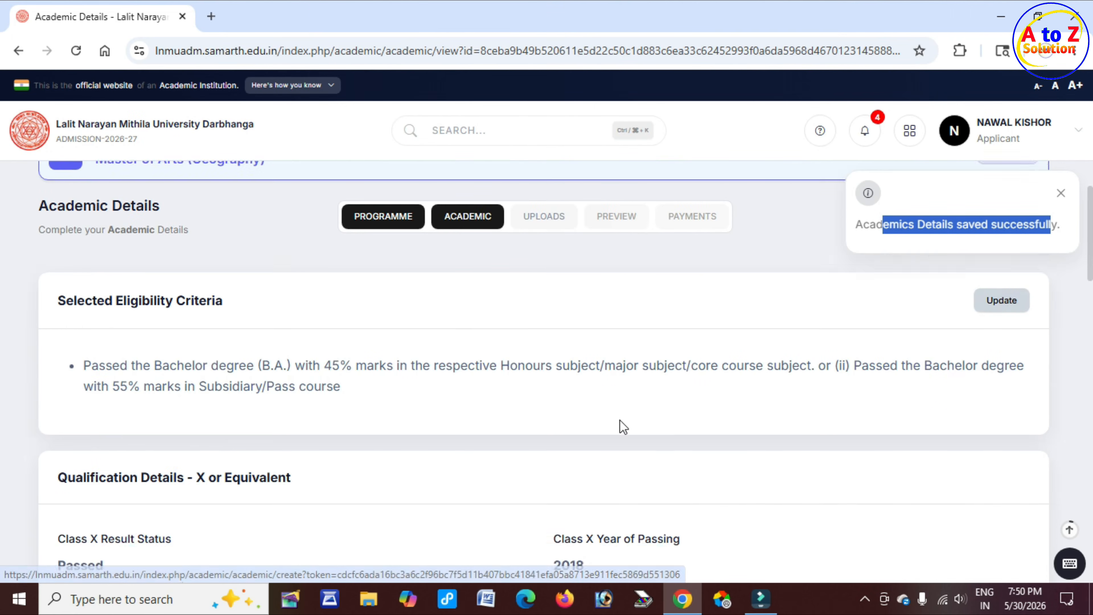
pyautogui.scroll(-5, 581, 437)
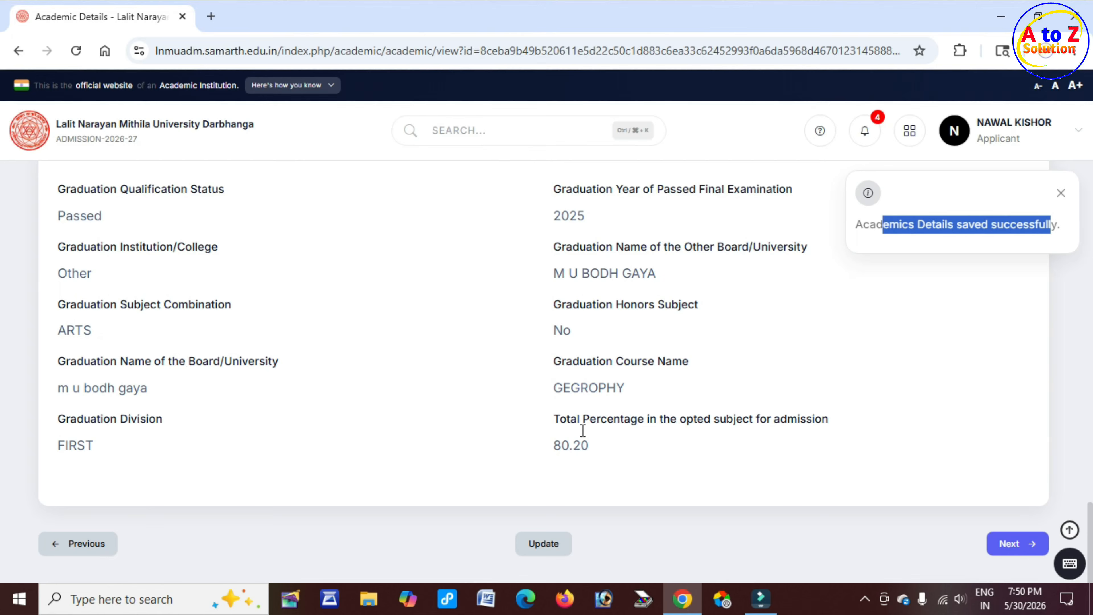
pyautogui.click(1020, 545)
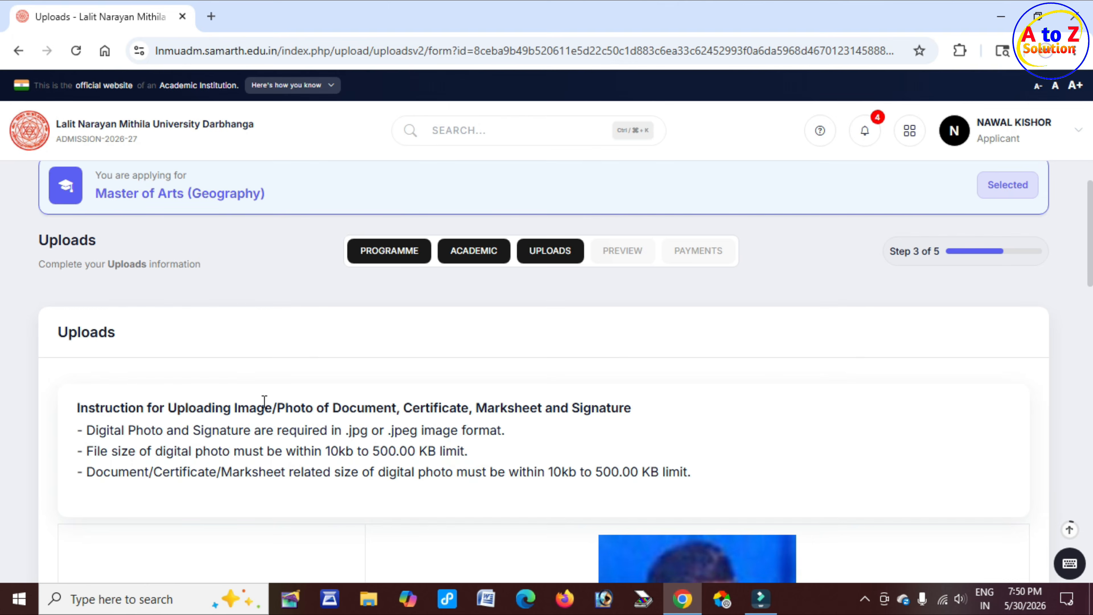
# Read the upload instructions and the accepted formats and file size limits for each document
pyautogui.moveTo(264, 403); pyautogui.dragTo(515, 407)
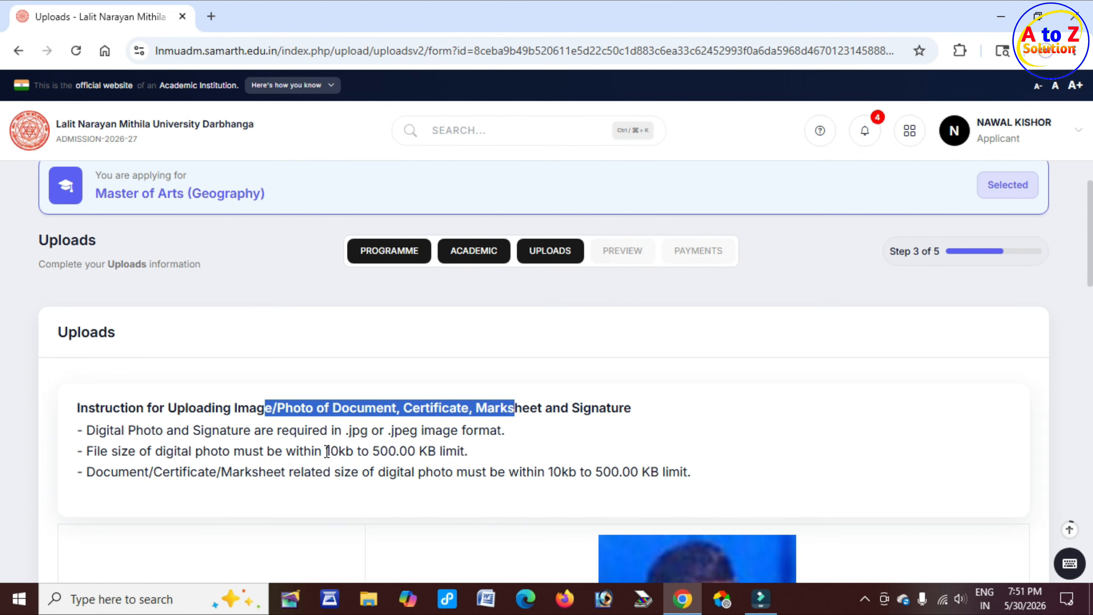
pyautogui.moveTo(326, 451); pyautogui.dragTo(469, 454)
pyautogui.moveTo(331, 431); pyautogui.dragTo(479, 435)
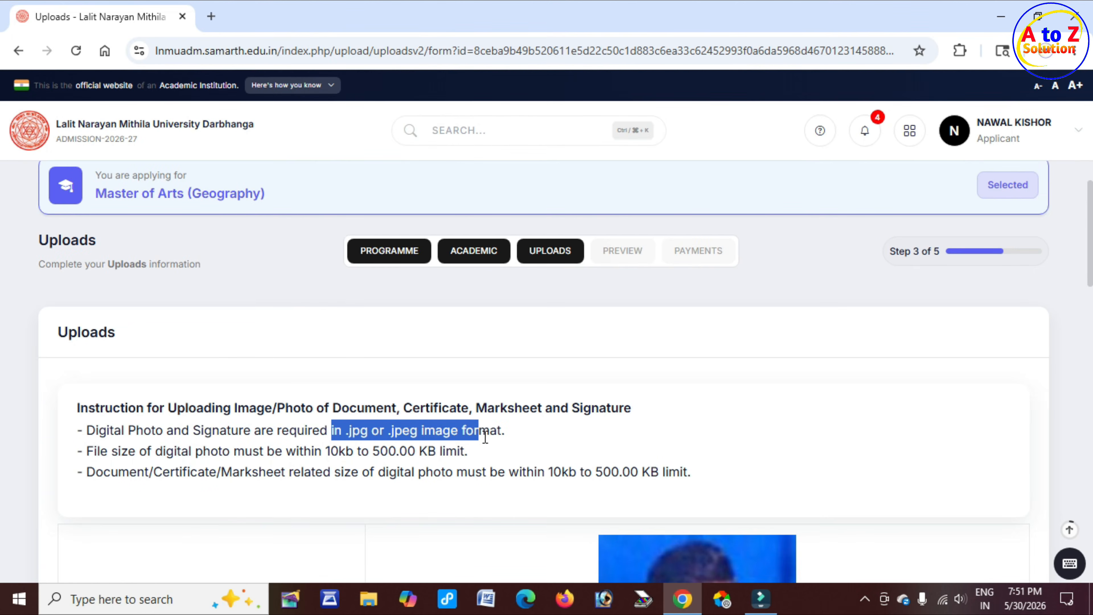
pyautogui.scroll(-15, 383, 478)
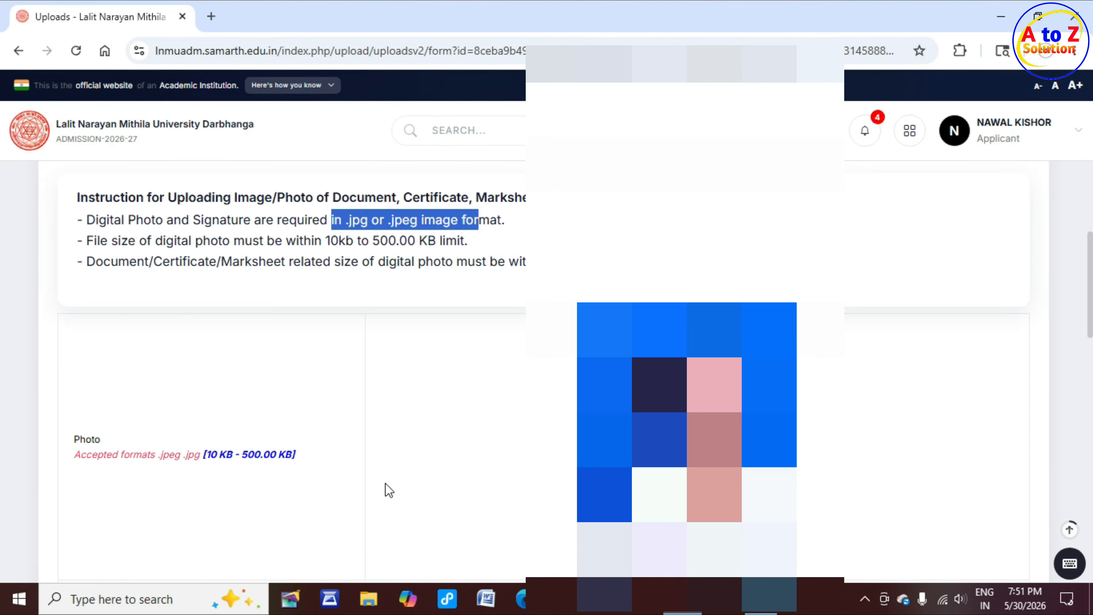
pyautogui.scroll(-6, 387, 486)
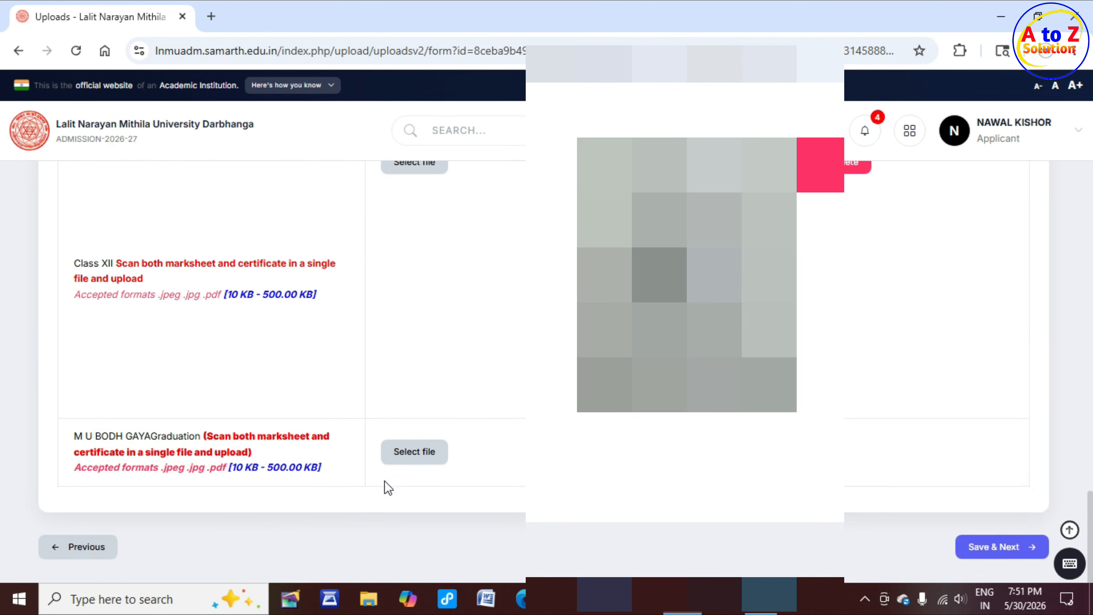
pyautogui.scroll(7, 340, 434)
pyautogui.moveTo(94, 384); pyautogui.dragTo(183, 384)
pyautogui.moveTo(224, 415); pyautogui.dragTo(318, 416)
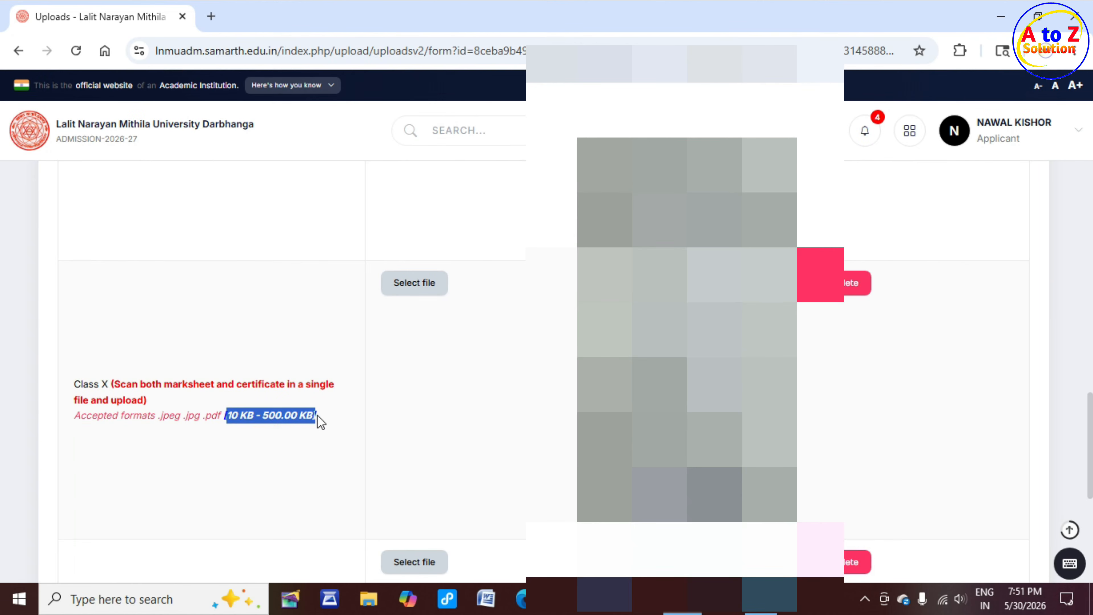
pyautogui.scroll(-1, 272, 438)
pyautogui.scroll(-1, 238, 446)
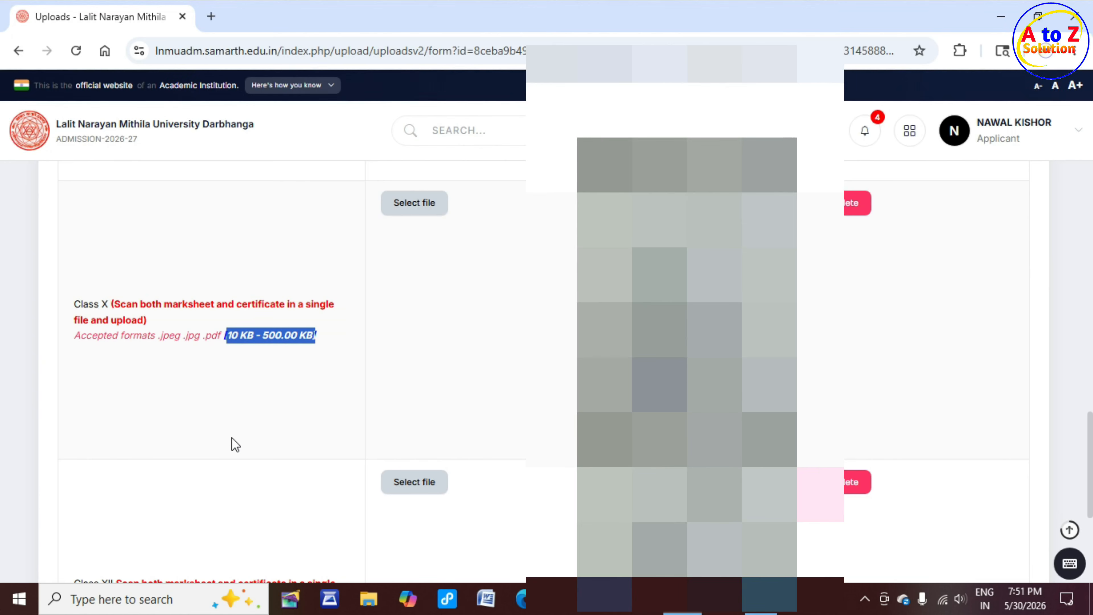
pyautogui.scroll(-5, 206, 437)
pyautogui.moveTo(103, 263); pyautogui.dragTo(177, 263)
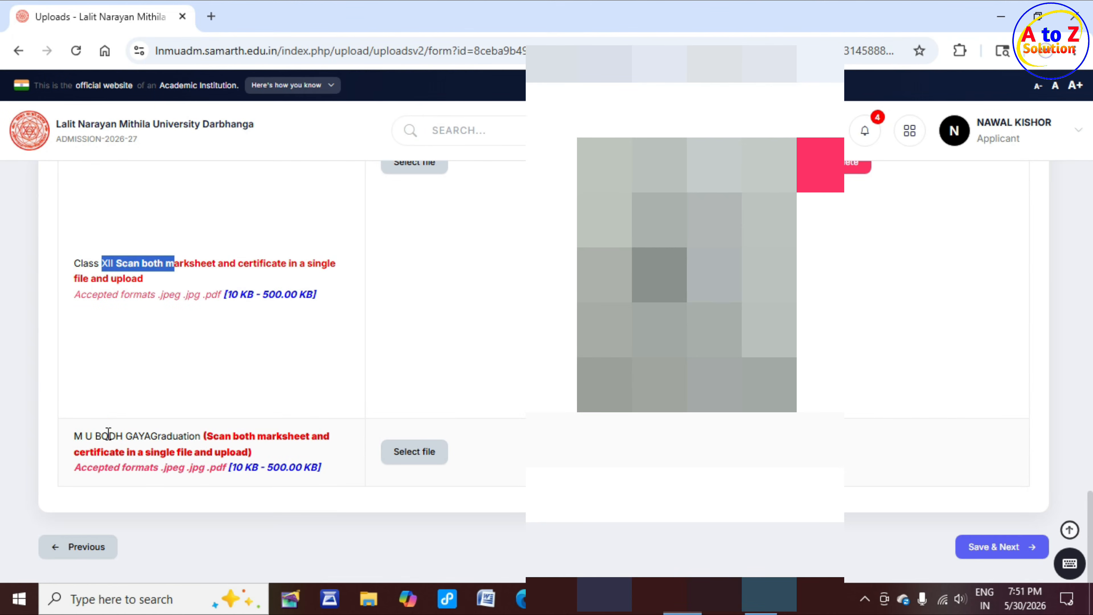
pyautogui.moveTo(109, 435); pyautogui.dragTo(207, 434)
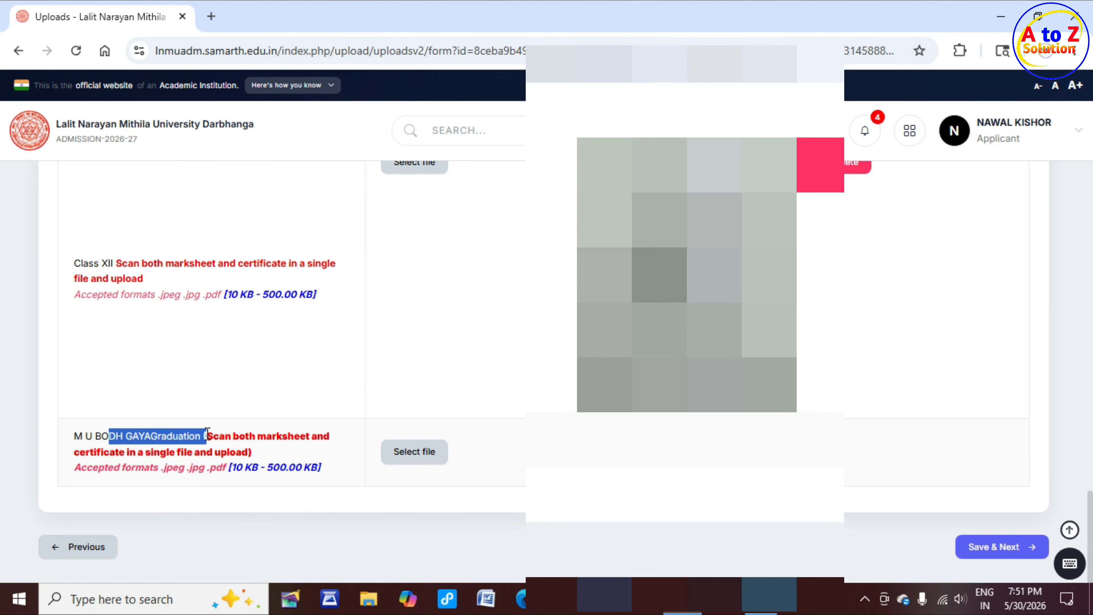
# Upload AdmissionDemoPicture as the graduation marksheet and certificate file, then save the uploads and continue
pyautogui.click(415, 460)
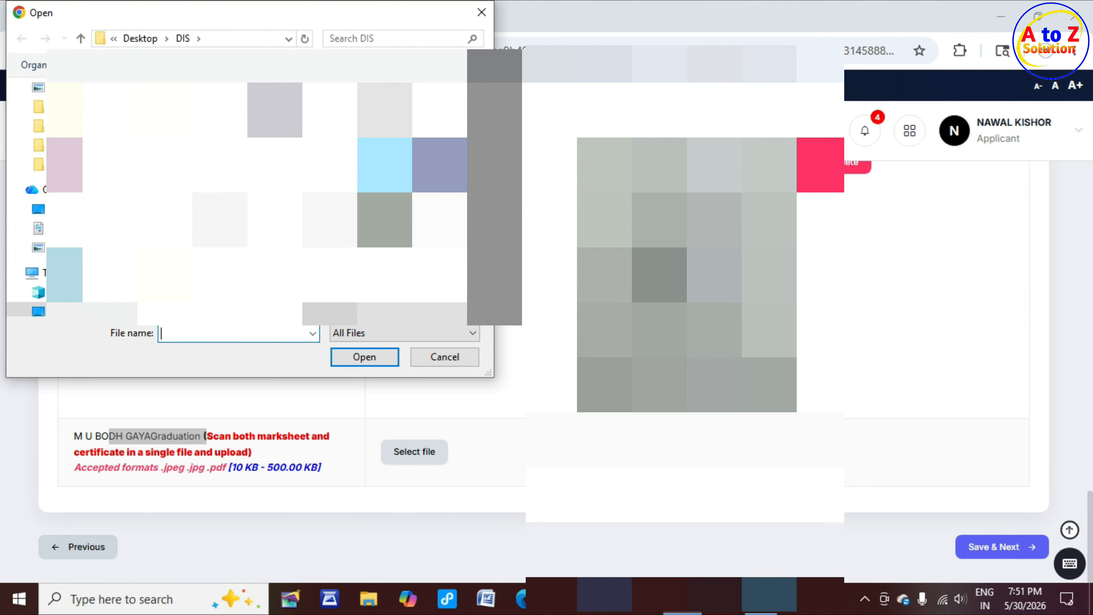
pyautogui.click(415, 276)
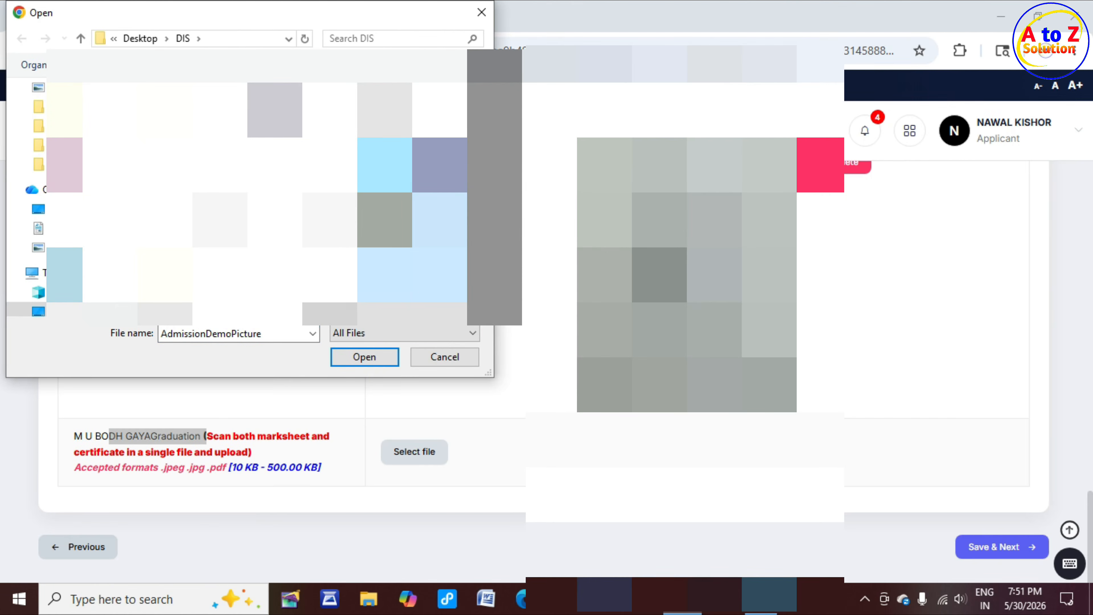
pyautogui.click(365, 357)
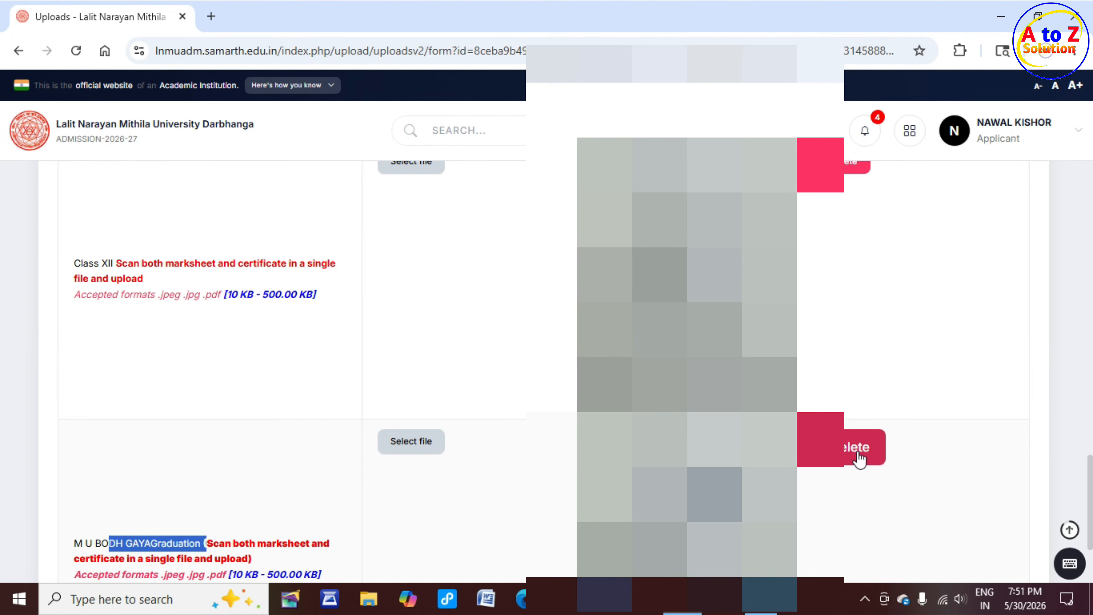
pyautogui.scroll(-5, 860, 460)
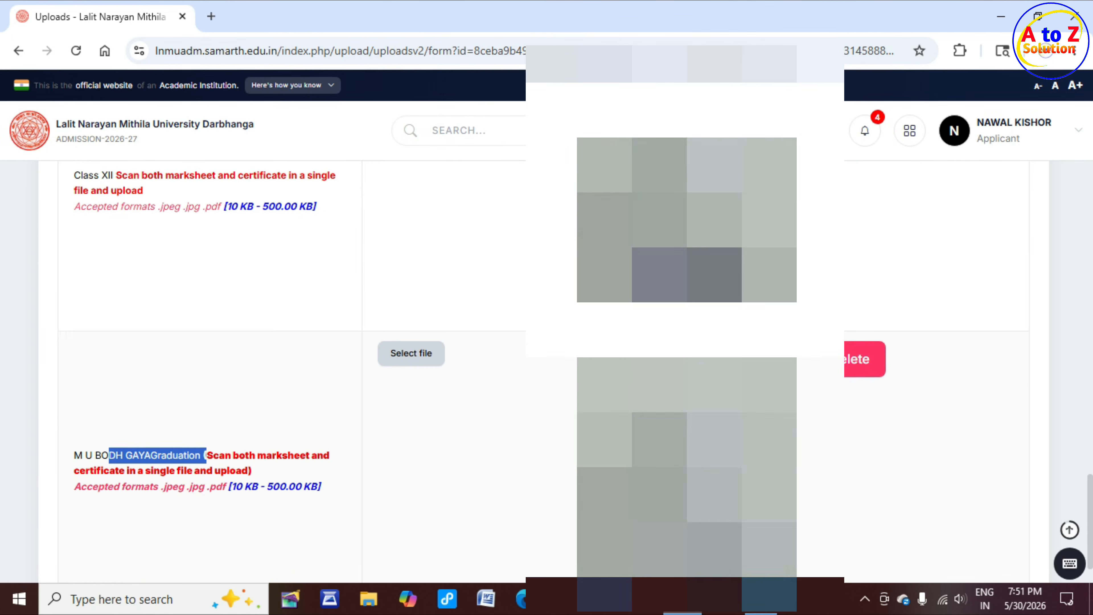
pyautogui.click(1010, 547)
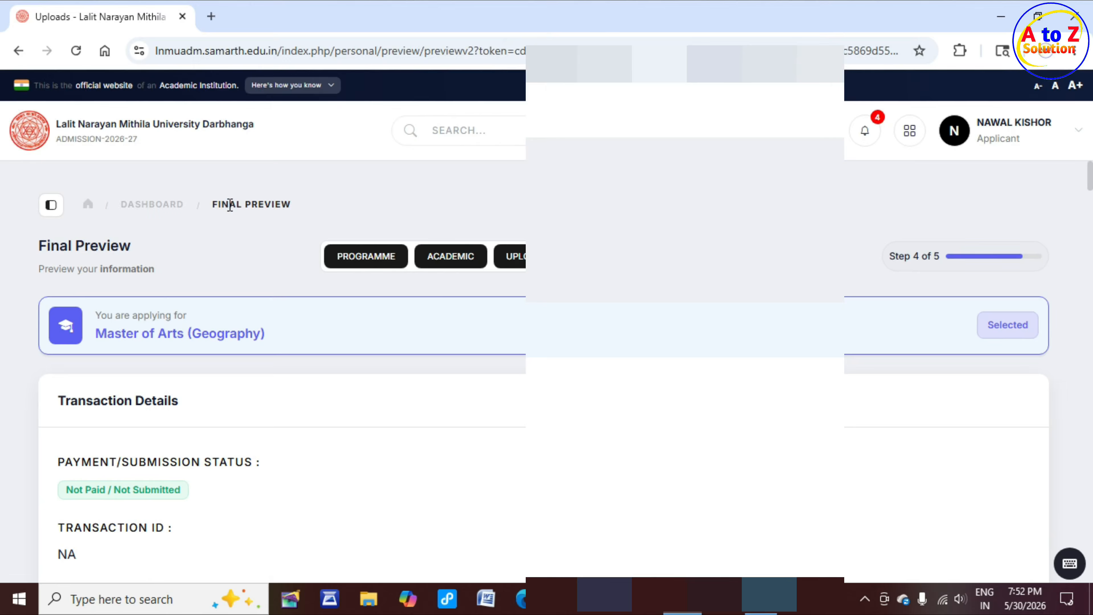
# Review the final preview of the application and proceed to pay and submit
pyautogui.moveTo(222, 205); pyautogui.dragTo(291, 205)
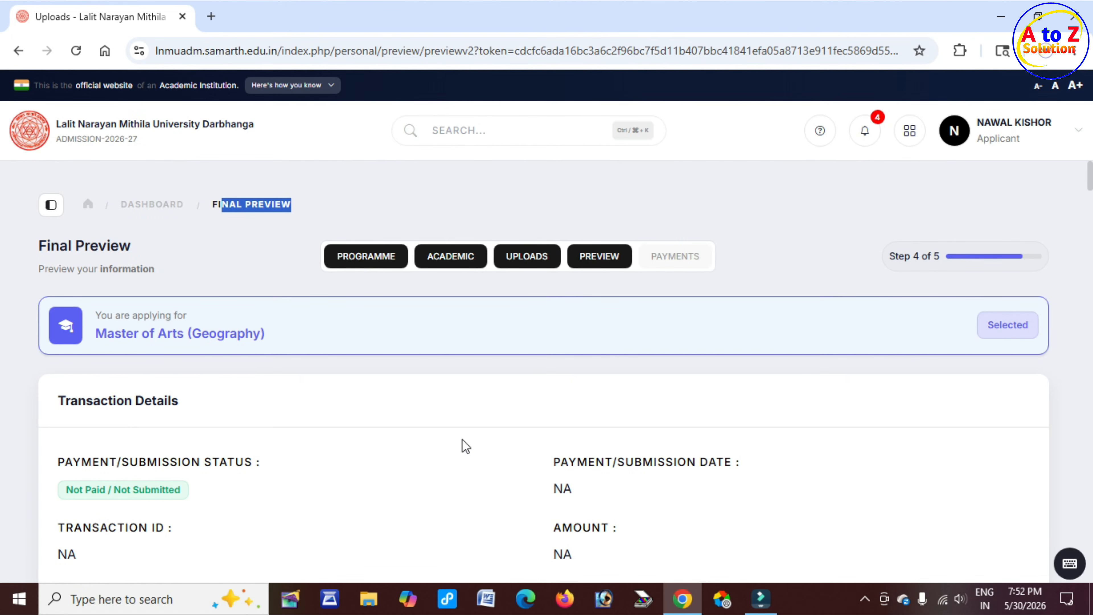
pyautogui.scroll(-2, 458, 445)
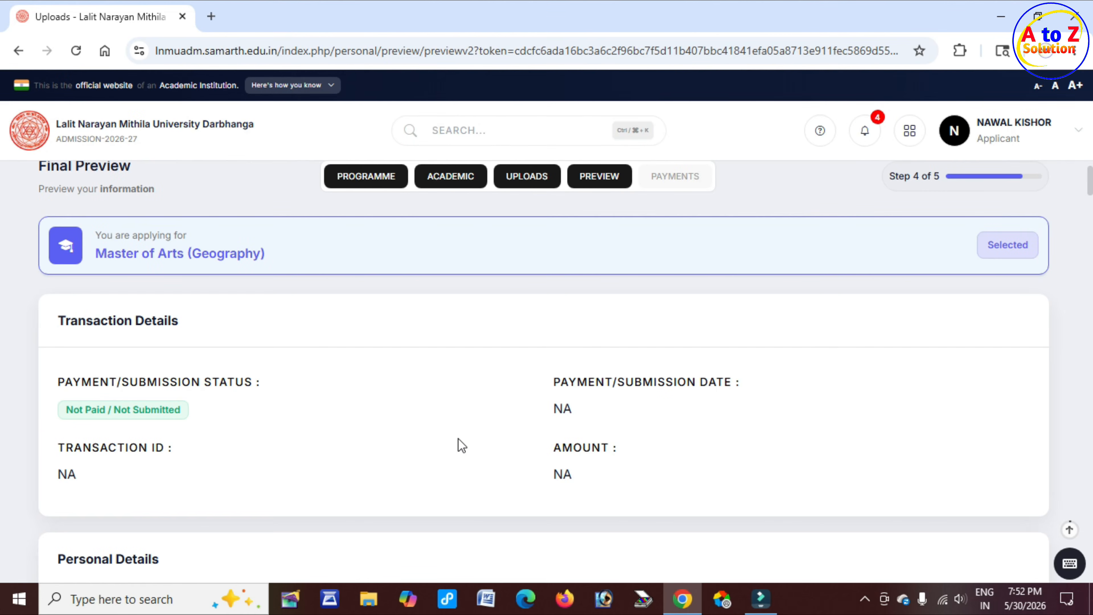
pyautogui.scroll(-15, 458, 445)
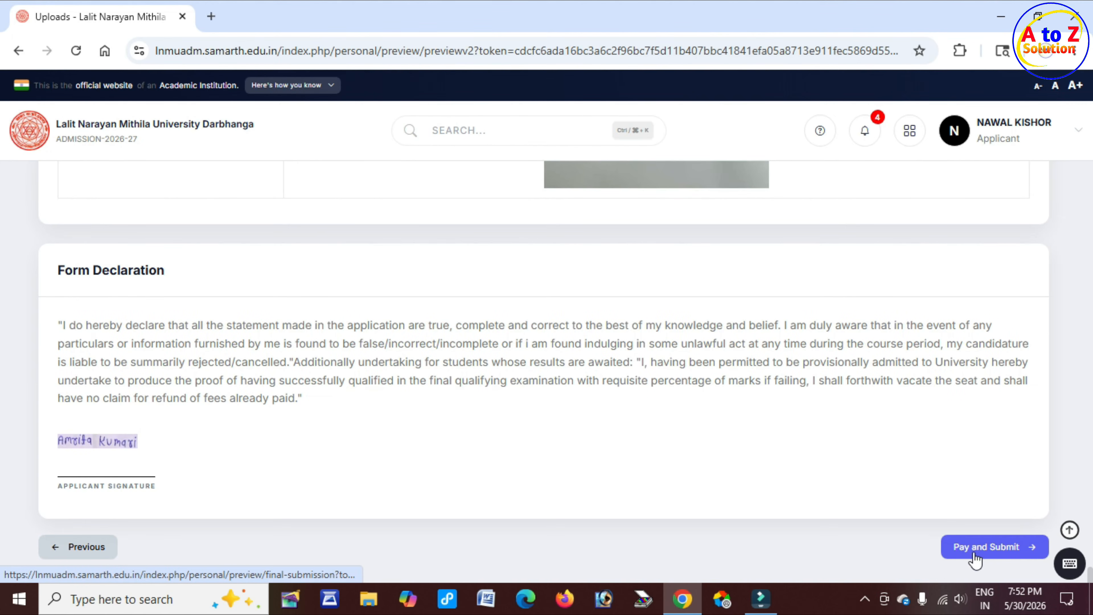
pyautogui.click(996, 552)
# Review the personal details, additional information and fee summary on the payment and verification page
pyautogui.moveTo(365, 374); pyautogui.dragTo(470, 373)
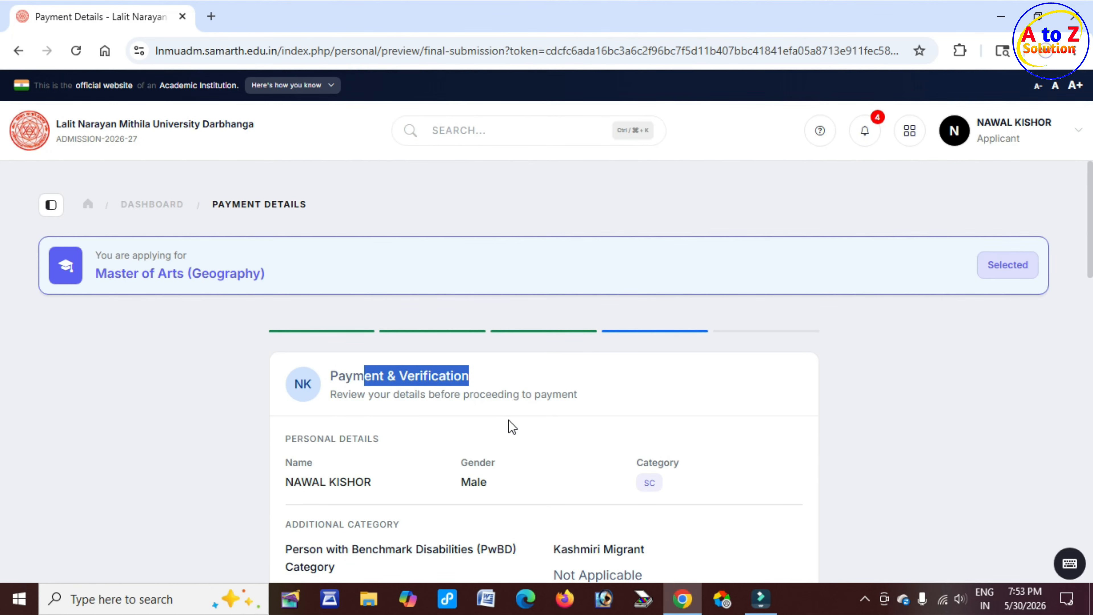
pyautogui.scroll(-2, 508, 421)
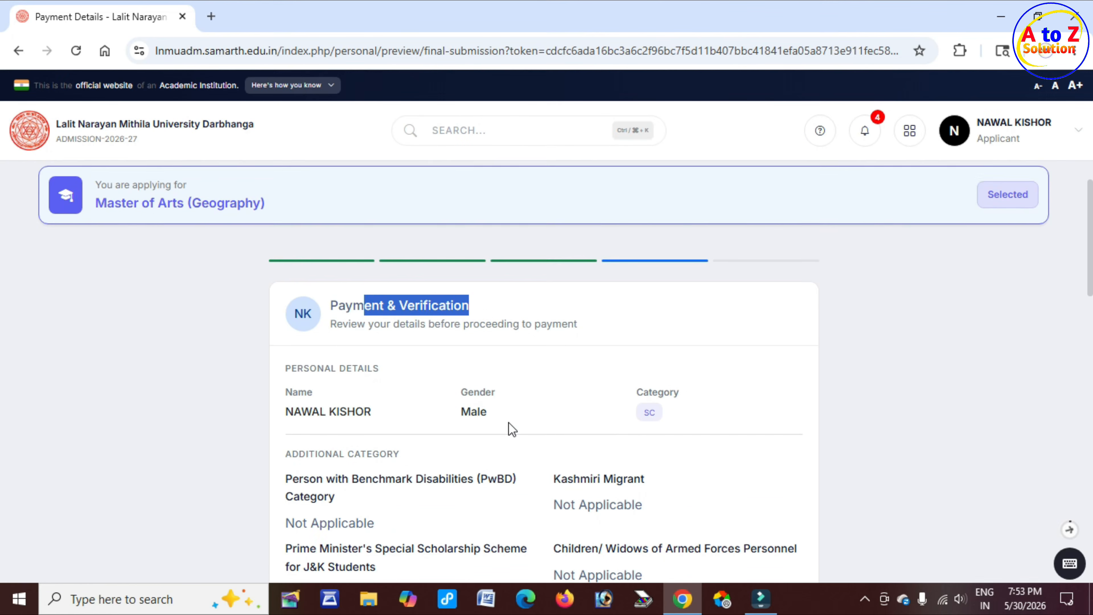
pyautogui.scroll(-10, 508, 430)
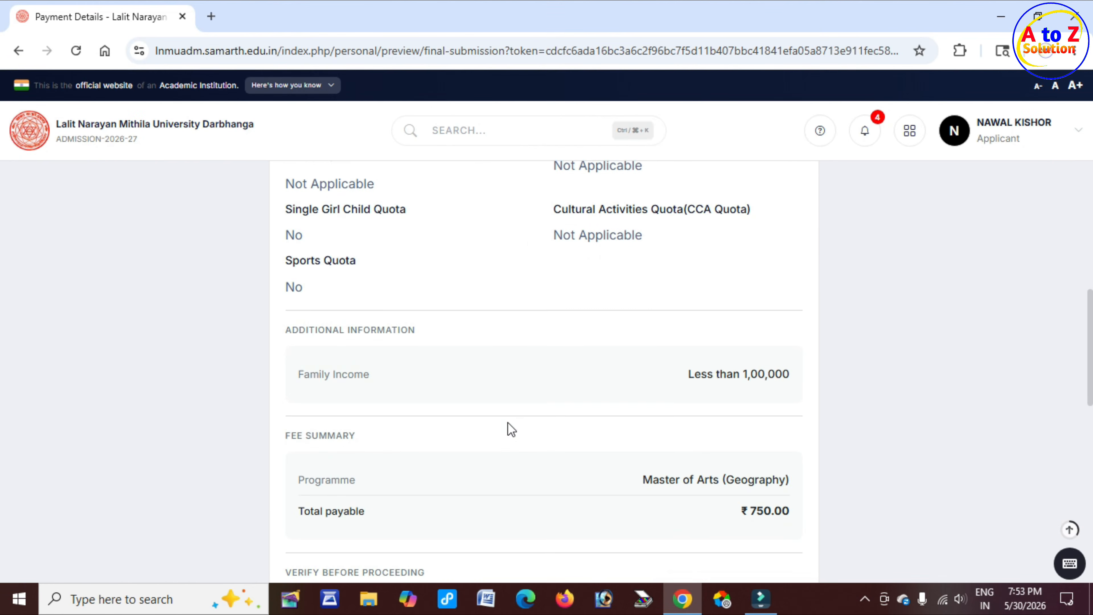
pyautogui.moveTo(684, 319); pyautogui.dragTo(785, 320)
pyautogui.moveTo(737, 351); pyautogui.dragTo(790, 352)
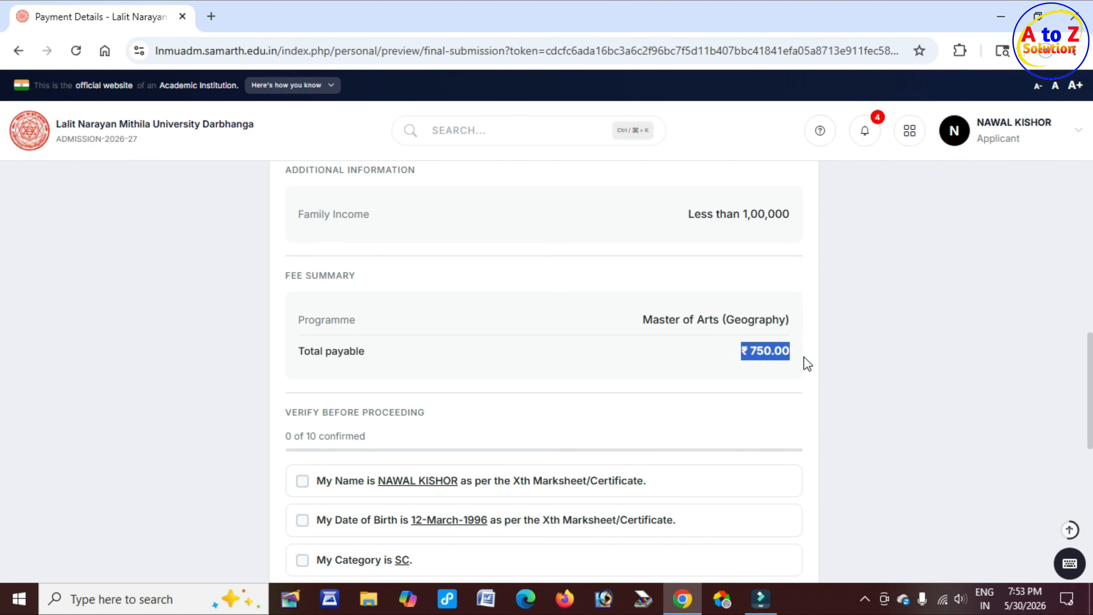
# Tick all ten verification confirmations and proceed to pay with Paynimo
pyautogui.scroll(-4, 288, 423)
pyautogui.click(302, 360)
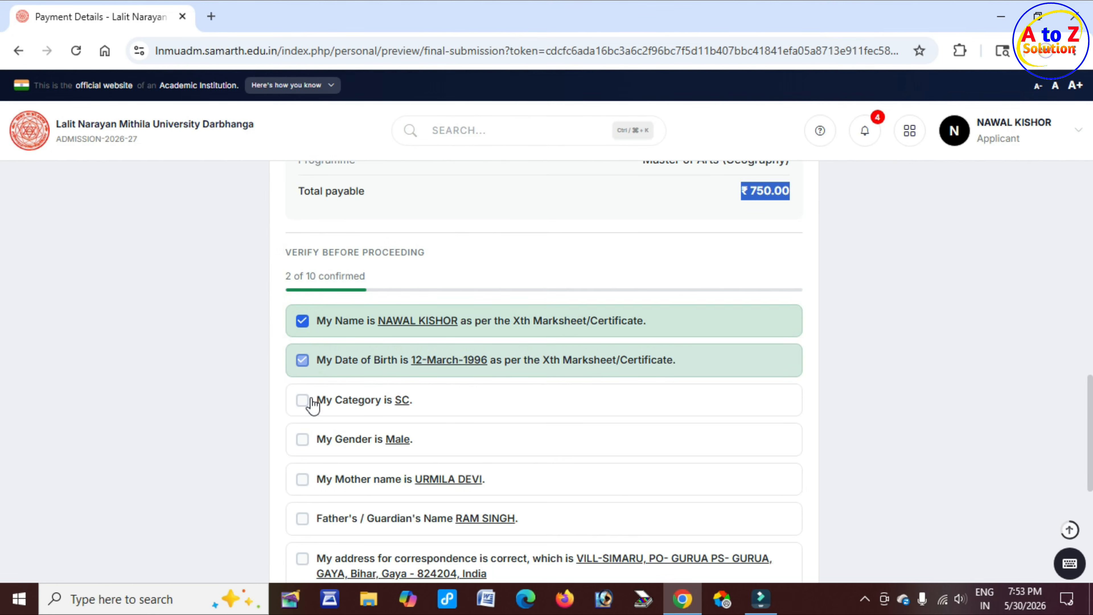
pyautogui.click(303, 400)
pyautogui.click(303, 439)
pyautogui.click(302, 478)
pyautogui.click(302, 518)
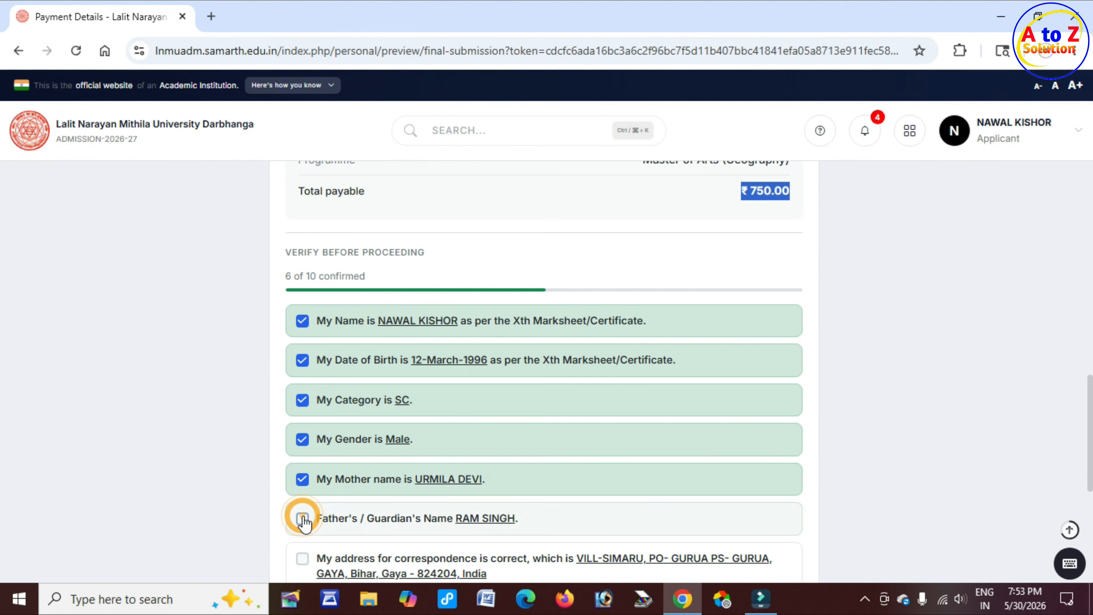
pyautogui.scroll(-2, 327, 495)
pyautogui.click(303, 478)
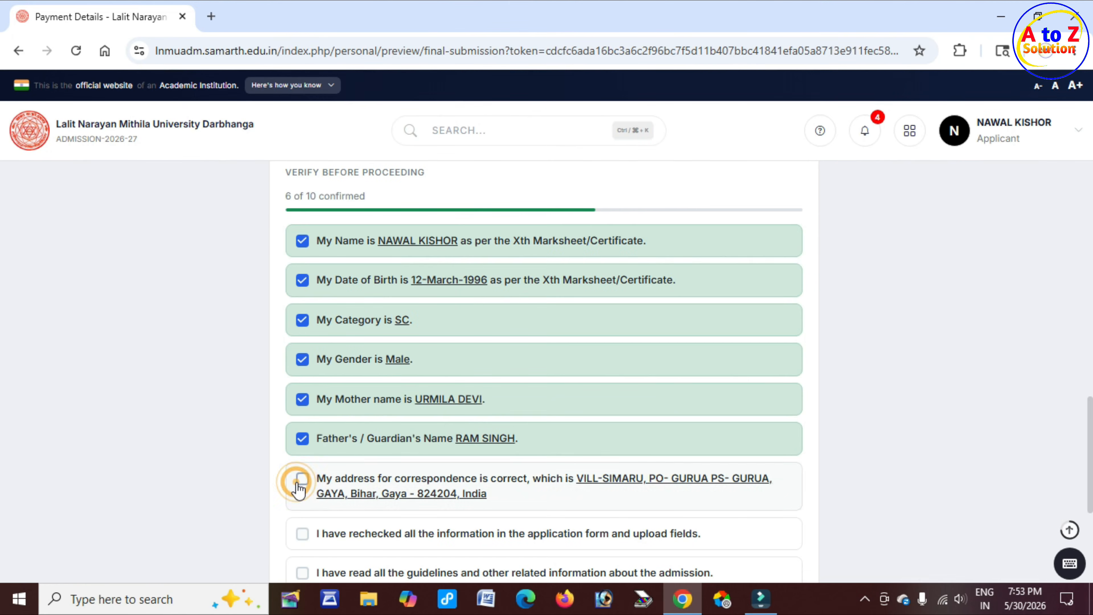
pyautogui.click(303, 534)
pyautogui.scroll(-4, 314, 516)
pyautogui.click(303, 413)
pyautogui.click(302, 453)
pyautogui.scroll(-4, 430, 495)
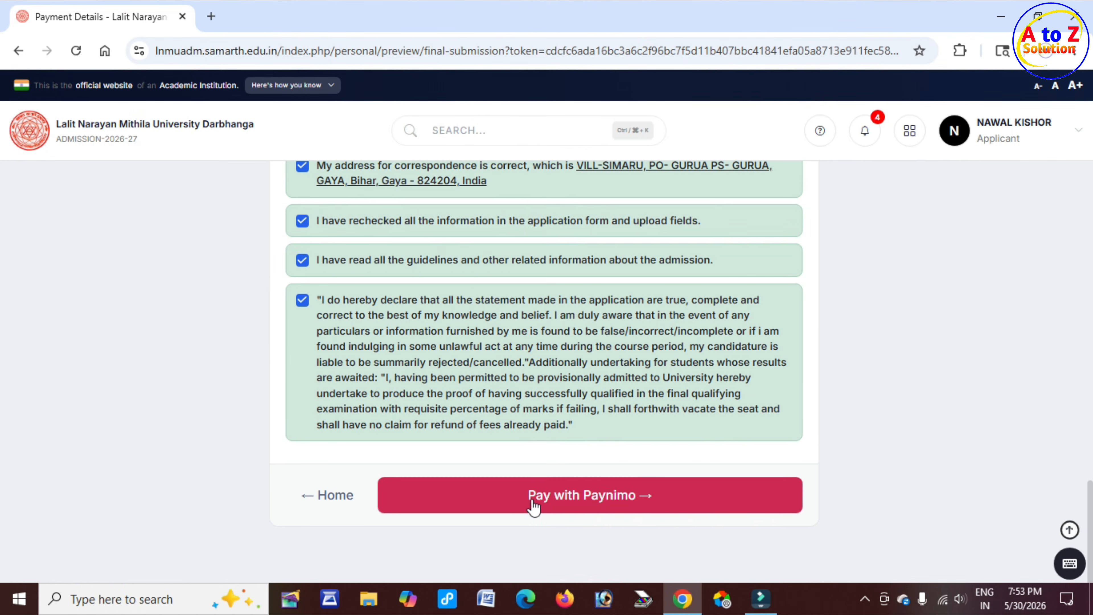
pyautogui.click(567, 503)
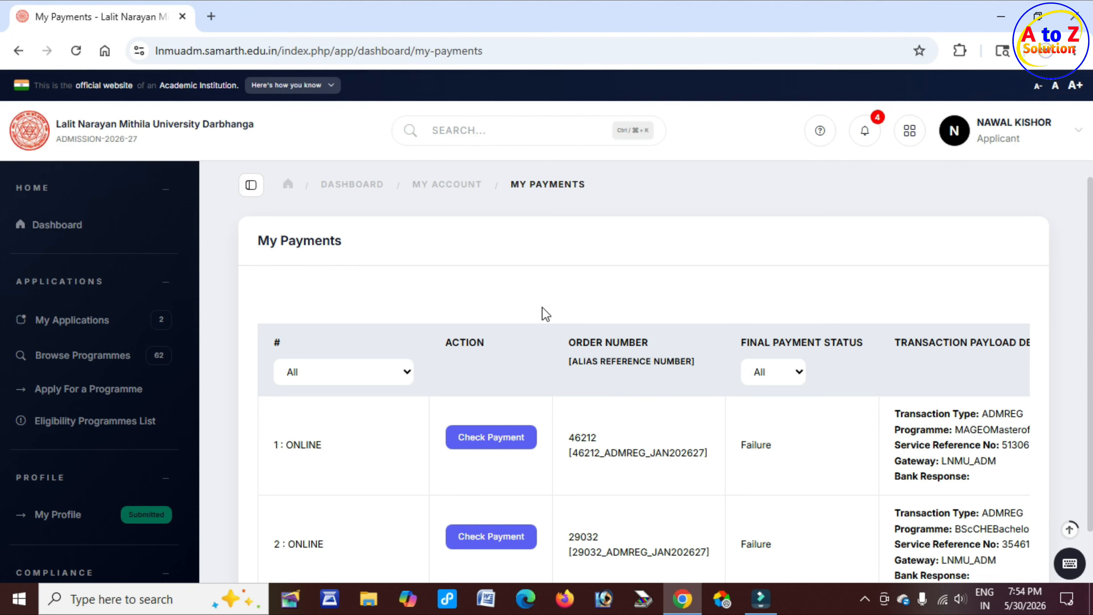
# Examine the payment records listed under My Payments
pyautogui.moveTo(278, 241); pyautogui.dragTo(344, 243)
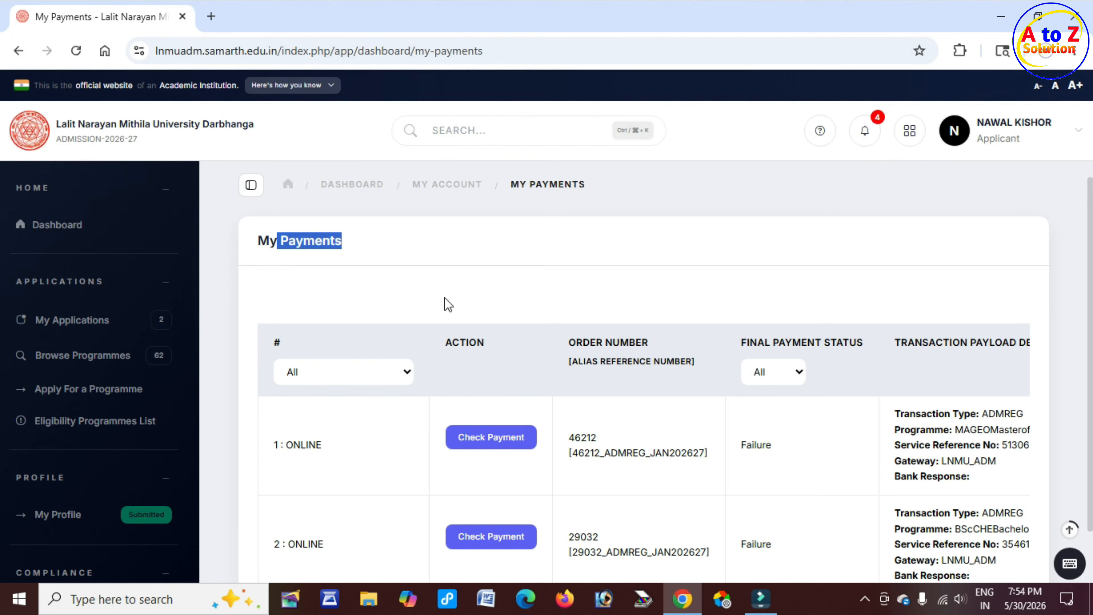
pyautogui.scroll(-2, 457, 349)
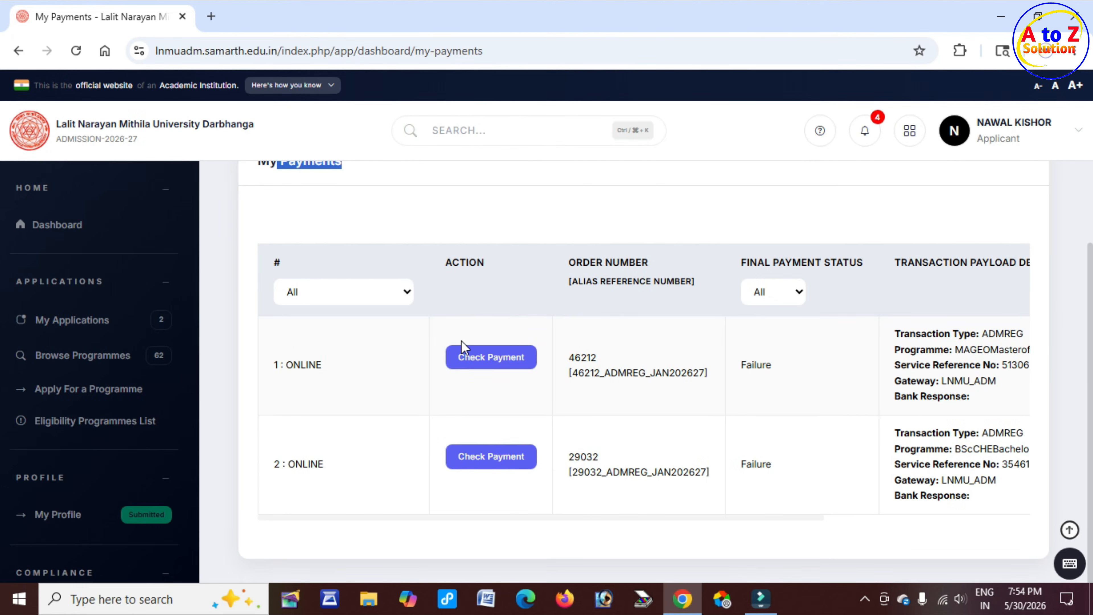
pyautogui.moveTo(446, 266); pyautogui.dragTo(509, 273)
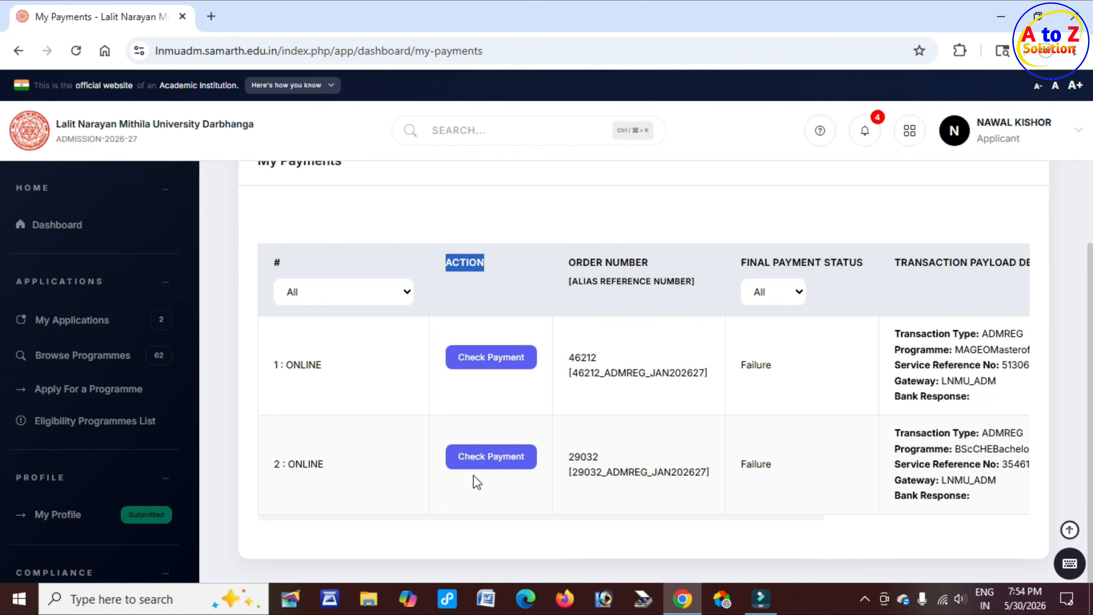